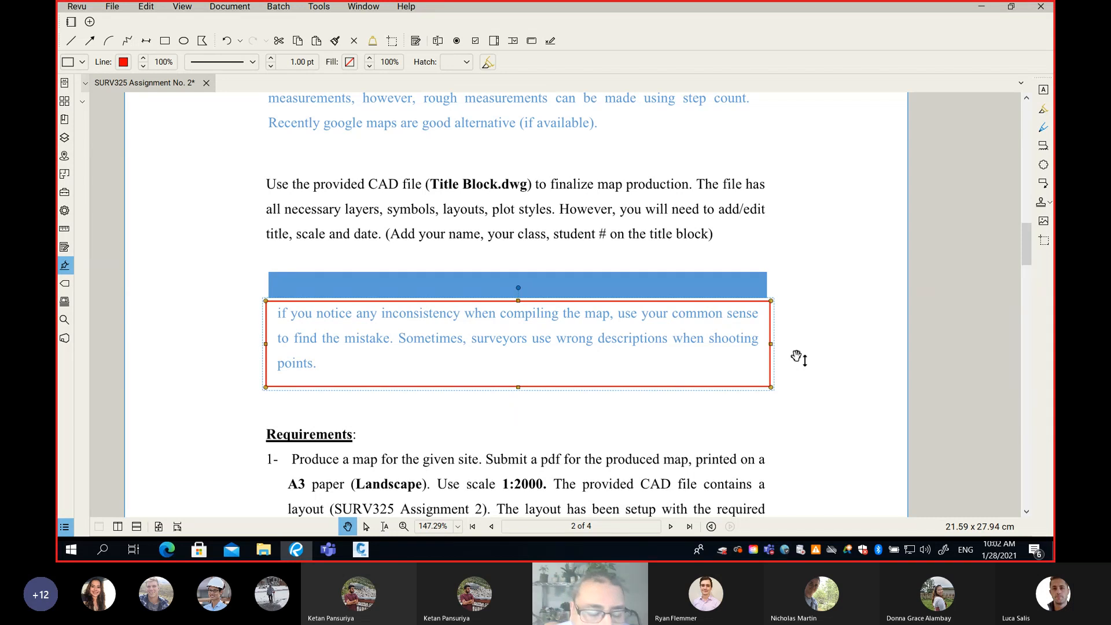
Read through the assignment requirements and on to the rough guide for map production procedure on page 3.
{"action": "scroll", "coordinate": [798, 359], "scroll_direction": "down", "scroll_amount": 5}
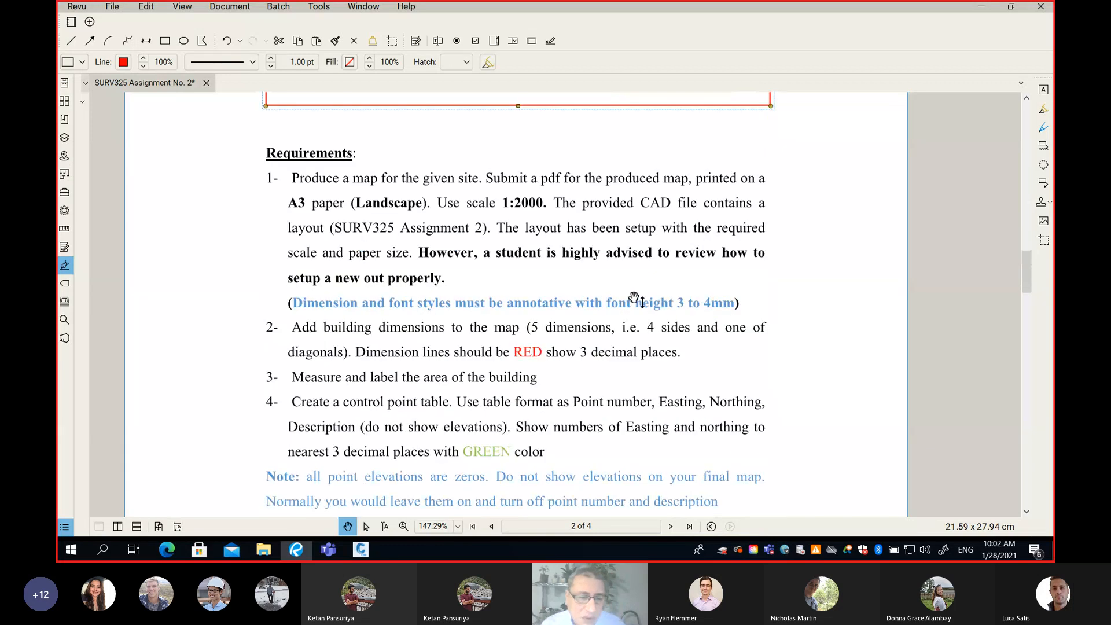
{"action": "scroll", "coordinate": [591, 252], "scroll_direction": "down", "scroll_amount": 1, "text": "ctrl"}
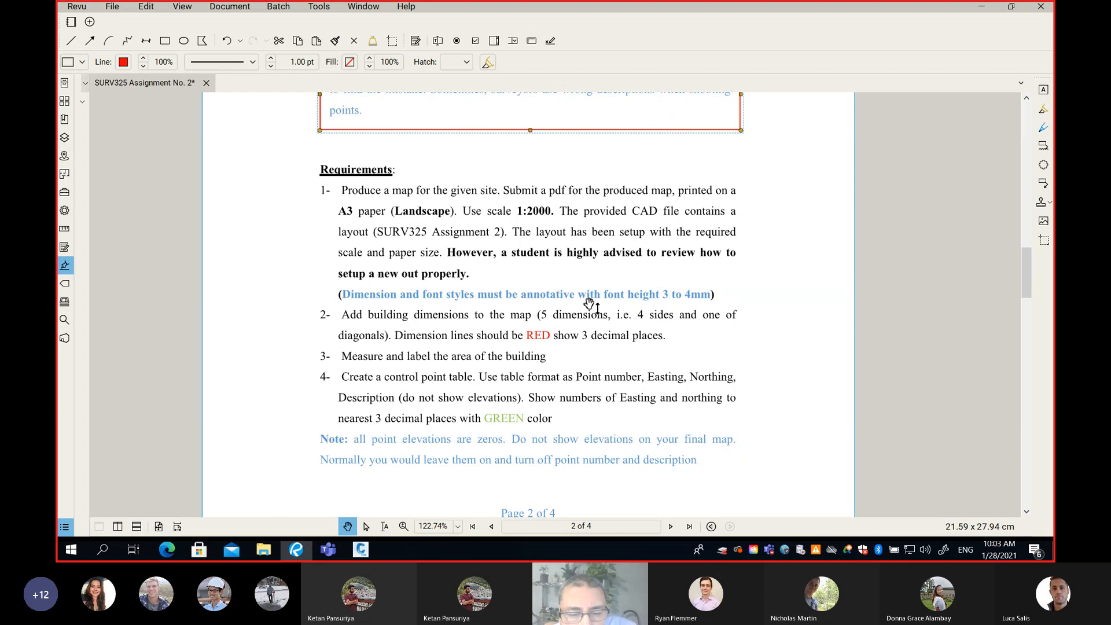
{"action": "scroll", "coordinate": [585, 304], "scroll_direction": "down", "scroll_amount": 2}
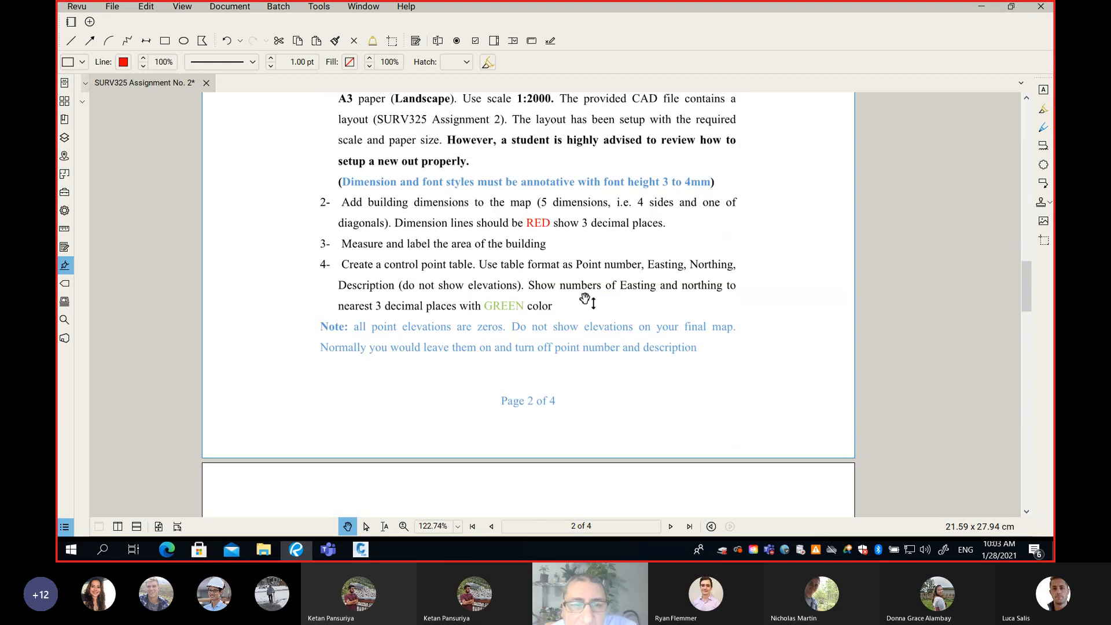
{"action": "scroll", "coordinate": [585, 298], "scroll_direction": "up", "scroll_amount": 2}
{"action": "scroll", "coordinate": [540, 319], "scroll_direction": "down", "scroll_amount": 8}
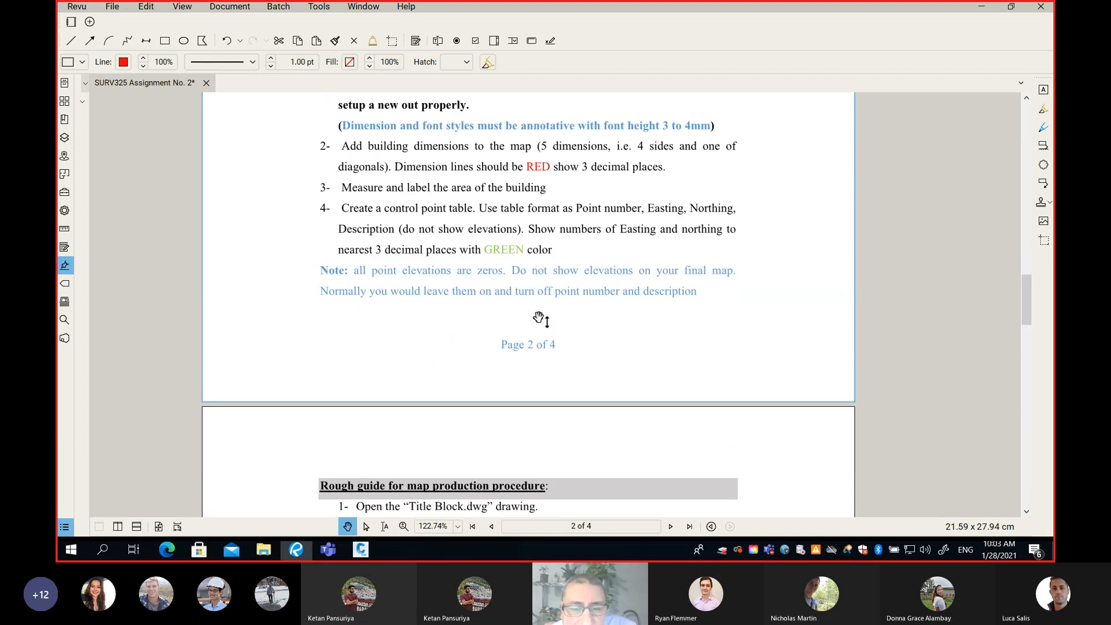
{"action": "left_click", "coordinate": [538, 315]}
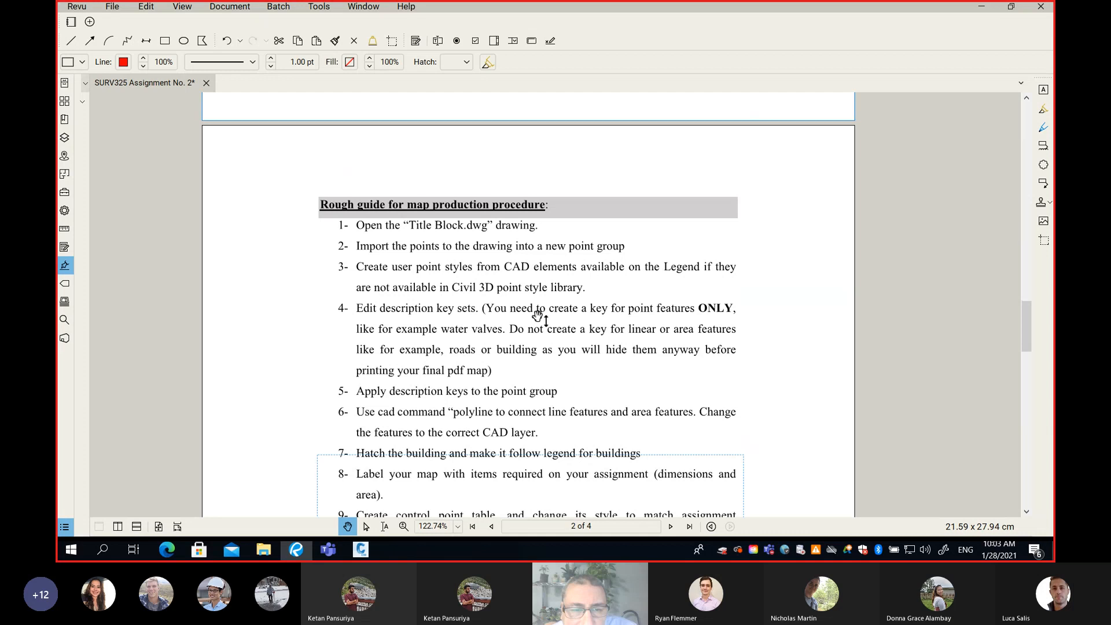
{"action": "scroll", "coordinate": [537, 317], "scroll_direction": "down", "scroll_amount": 1}
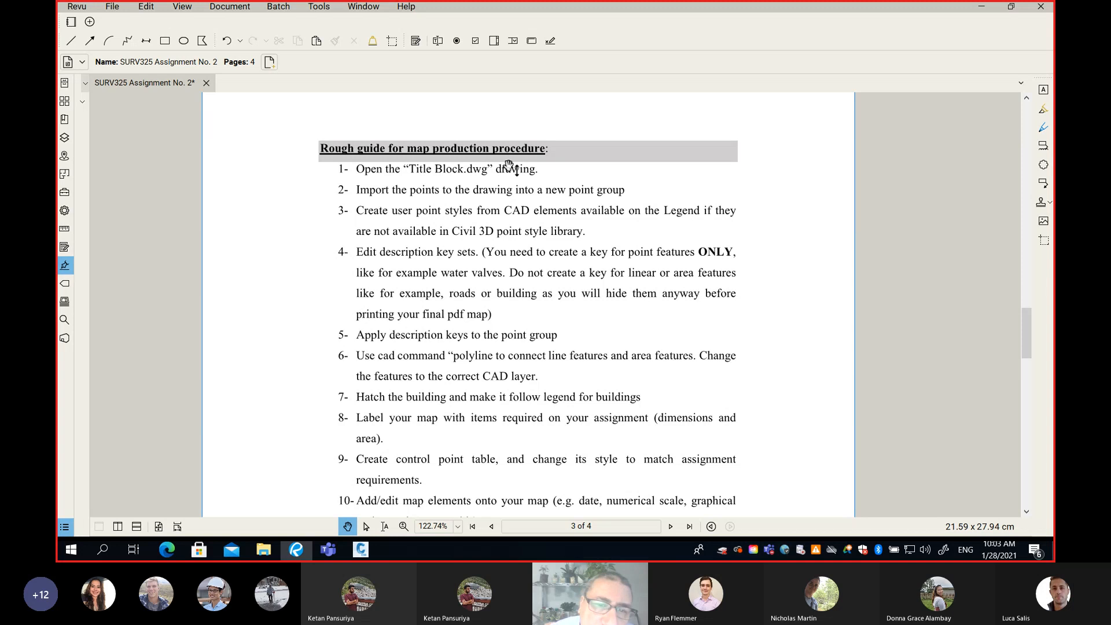
Strike out items 1 and 2 of the map production guide with red horizontal lines.
{"action": "left_click_drag", "start_coordinate": [477, 187], "coordinate": [461, 168]}
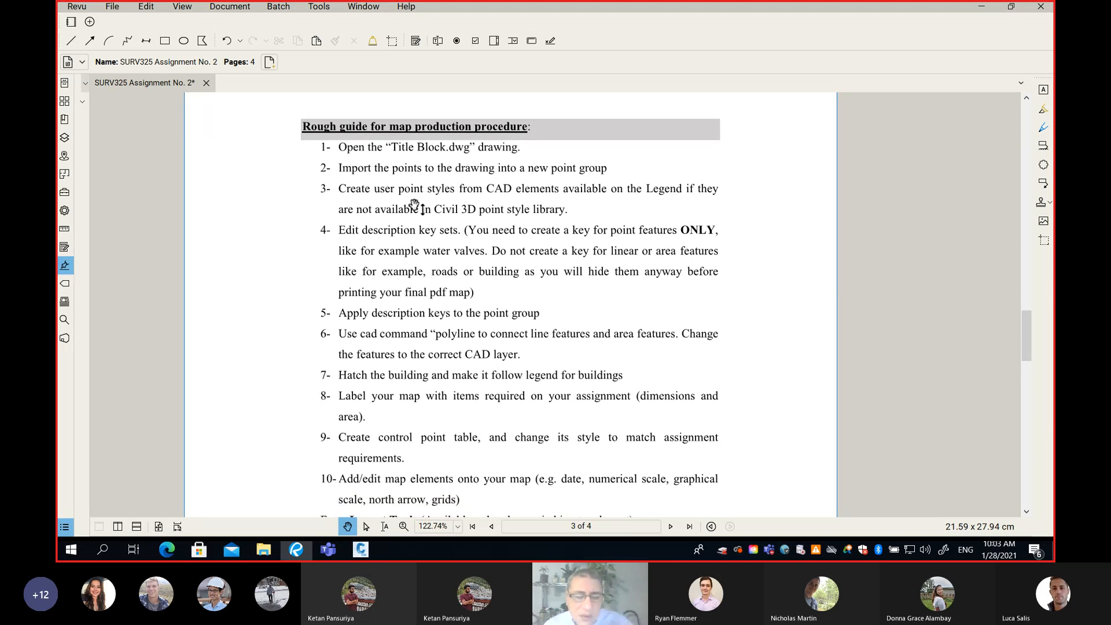
{"action": "key", "text": "l"}
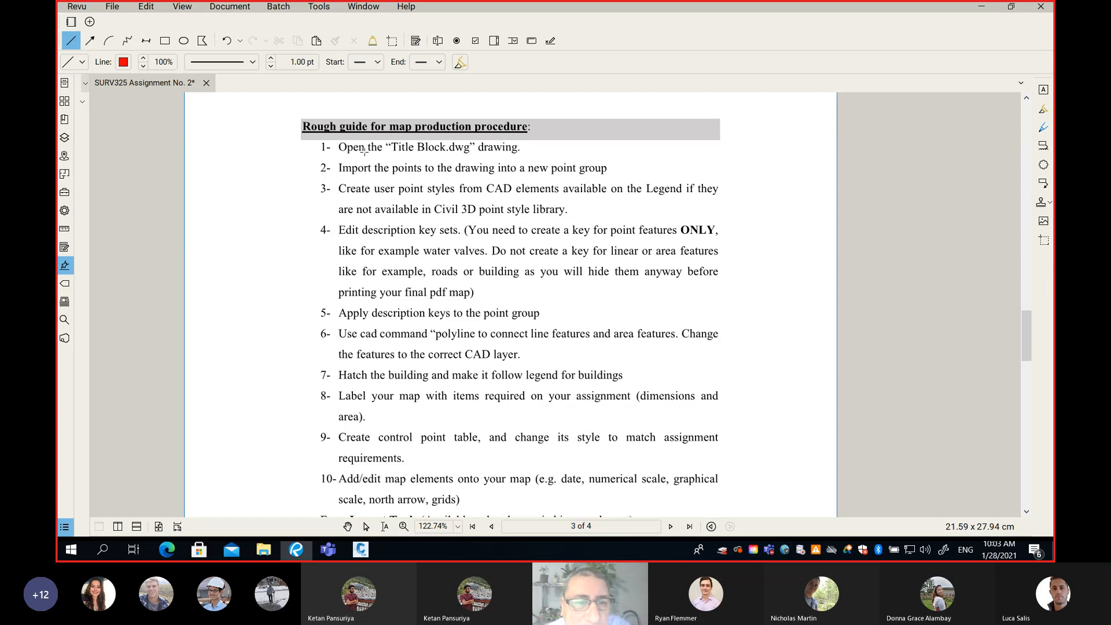
{"action": "left_click_drag", "start_coordinate": [305, 148], "coordinate": [538, 148]}
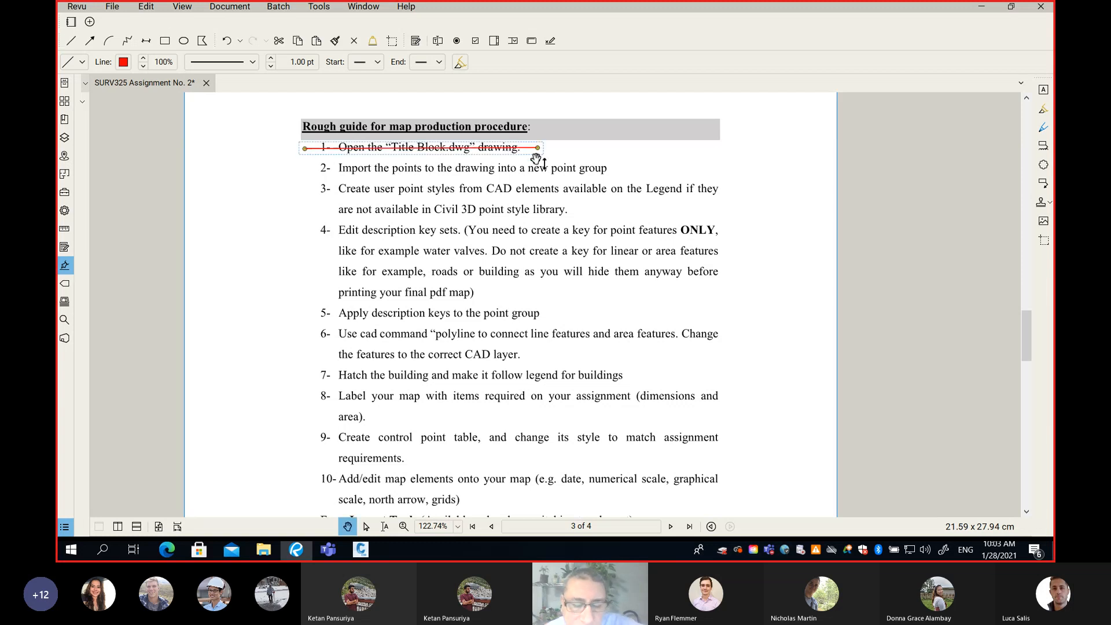
{"action": "key", "text": "l"}
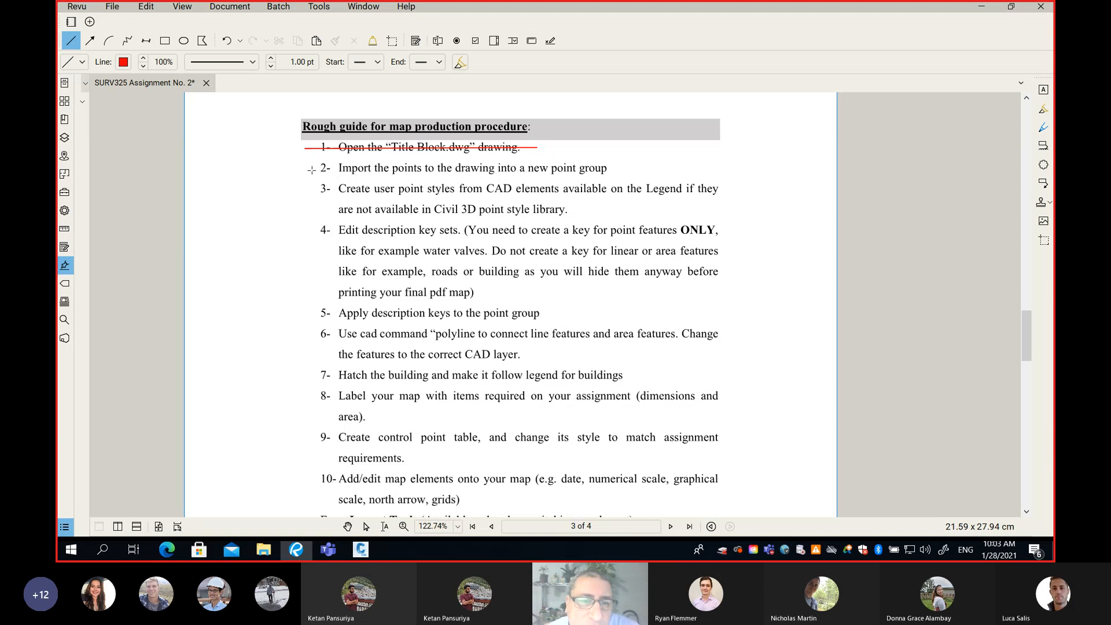
{"action": "left_click_drag", "start_coordinate": [311, 169], "coordinate": [615, 169]}
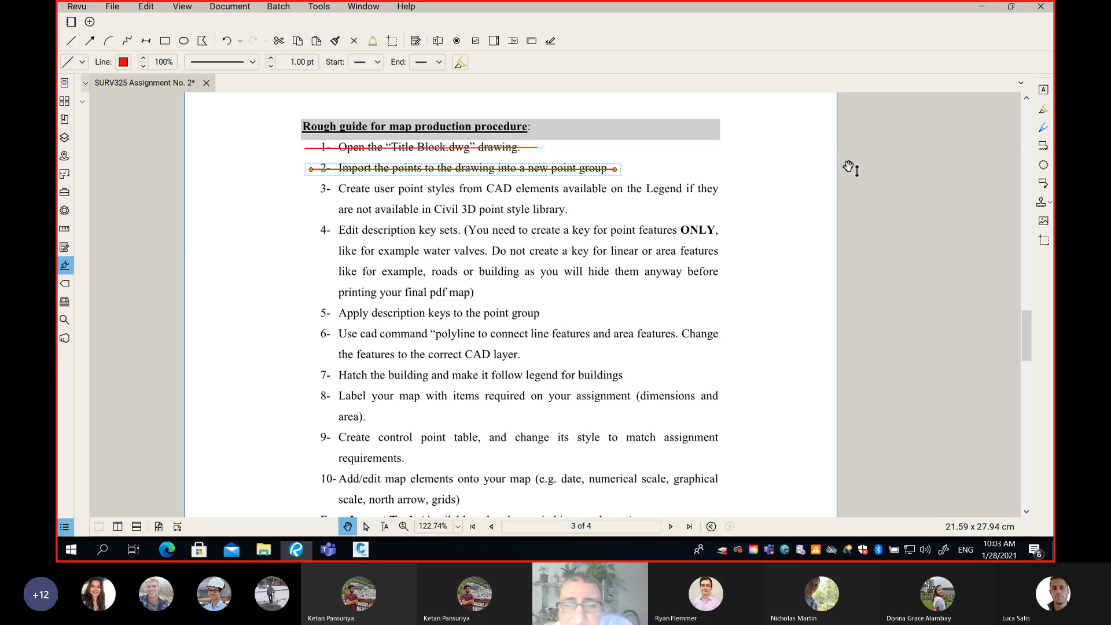
Switch to the Title Block CE drawing in Civil 3D and examine the R, F, P and WV survey points along the blue line.
{"action": "left_click", "coordinate": [982, 8]}
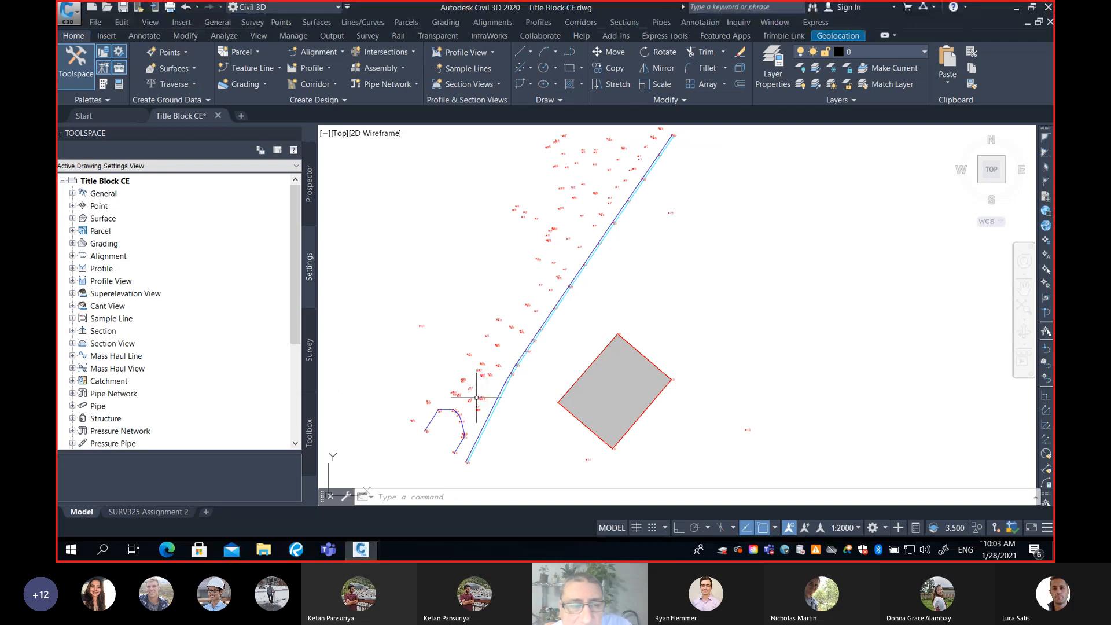
{"action": "mouse_move", "coordinate": [536, 388]}
{"action": "middle_mouse_down"}
{"action": "mouse_move", "coordinate": [546, 367]}
{"action": "mouse_move", "coordinate": [665, 322]}
{"action": "middle_mouse_up"}
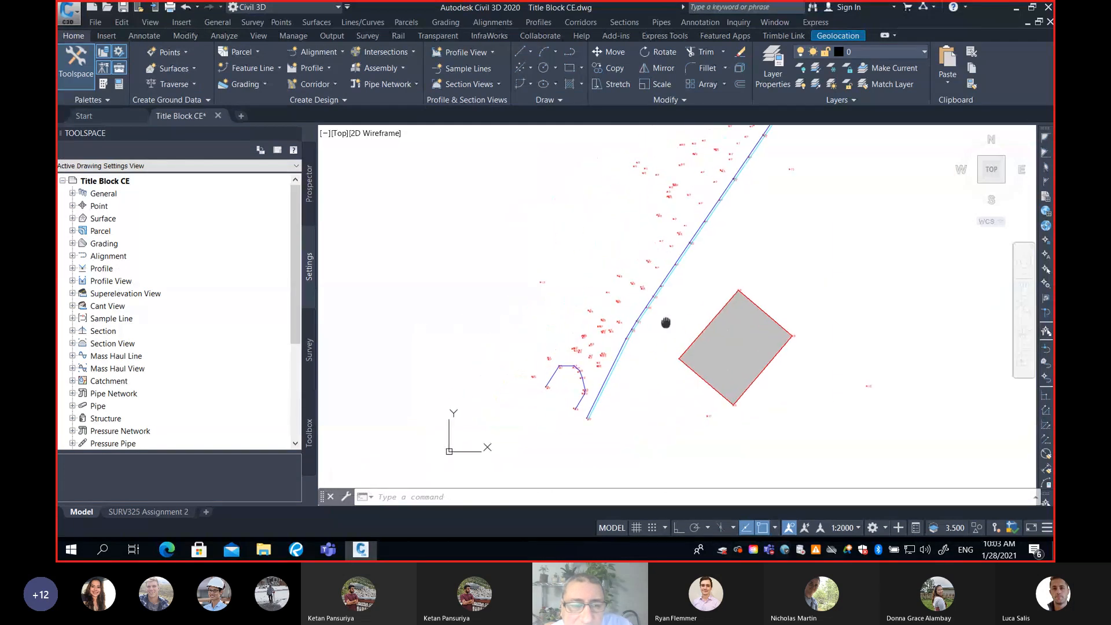
{"action": "scroll", "coordinate": [619, 370], "scroll_direction": "up", "scroll_amount": 4}
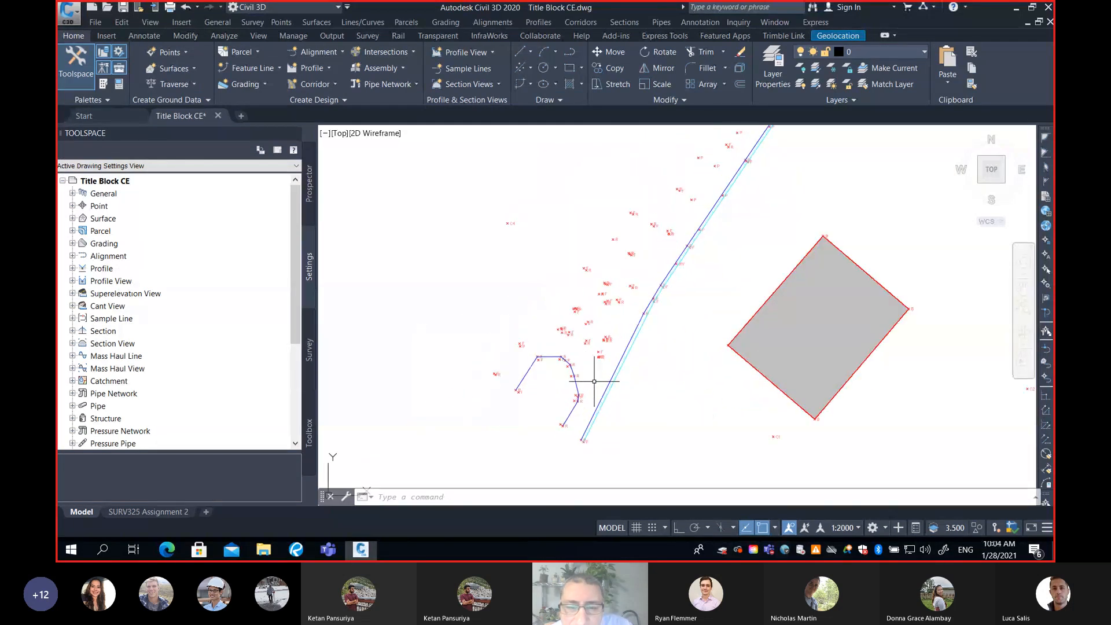
{"action": "mouse_move", "coordinate": [818, 372]}
{"action": "middle_mouse_down"}
{"action": "mouse_move", "coordinate": [660, 377]}
{"action": "mouse_move", "coordinate": [724, 367]}
{"action": "middle_mouse_up"}
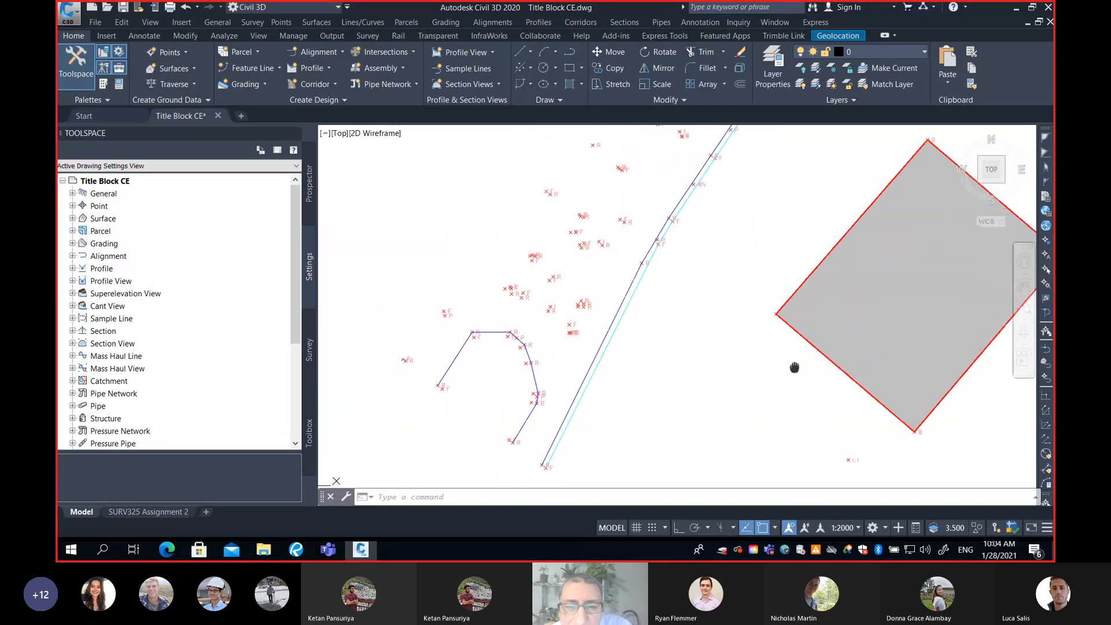
{"action": "middle_click_drag", "start_coordinate": [650, 314], "coordinate": [707, 312]}
{"action": "scroll", "coordinate": [650, 317], "scroll_direction": "up", "scroll_amount": 5}
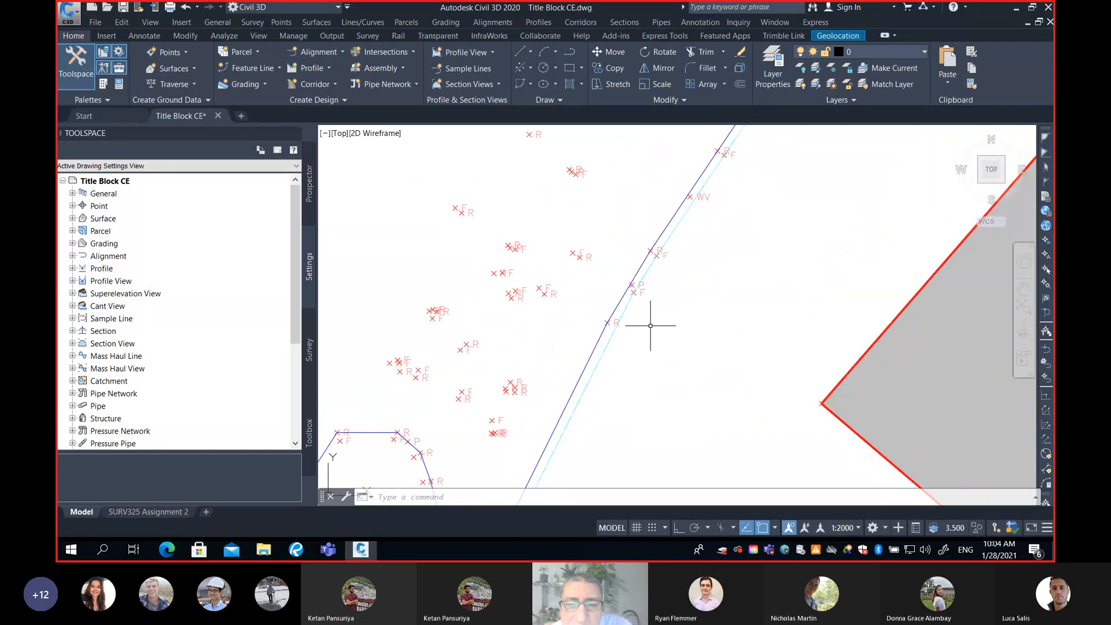
{"action": "middle_click_drag", "start_coordinate": [654, 236], "coordinate": [627, 342]}
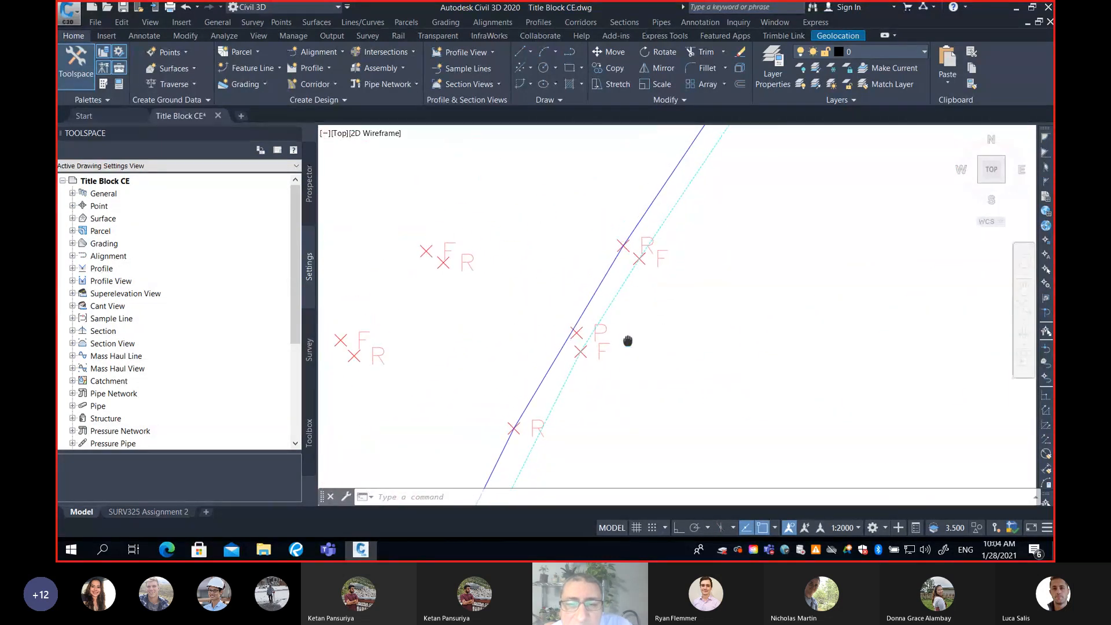
{"action": "middle_click_drag", "start_coordinate": [675, 258], "coordinate": [641, 394]}
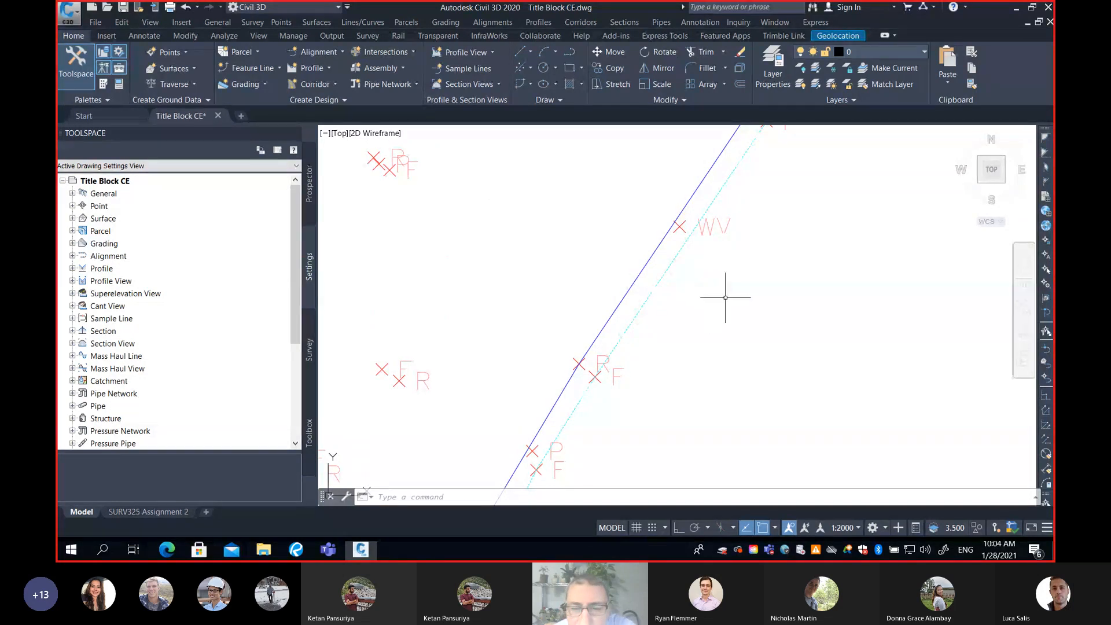
{"action": "middle_click_drag", "start_coordinate": [728, 271], "coordinate": [714, 315]}
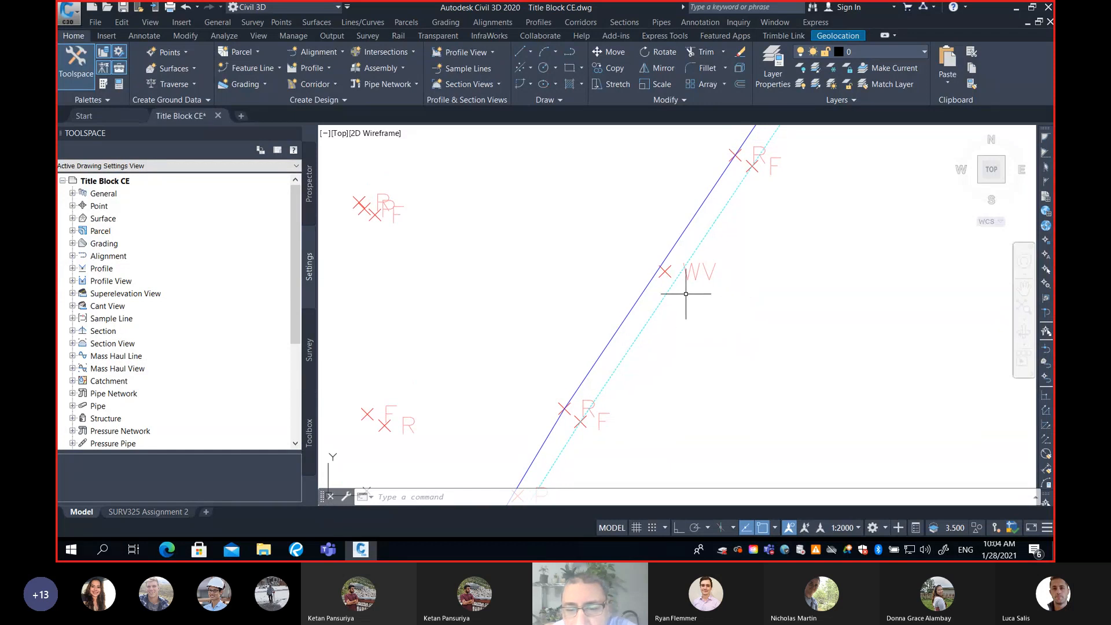
{"action": "middle_click_drag", "start_coordinate": [684, 382], "coordinate": [765, 254]}
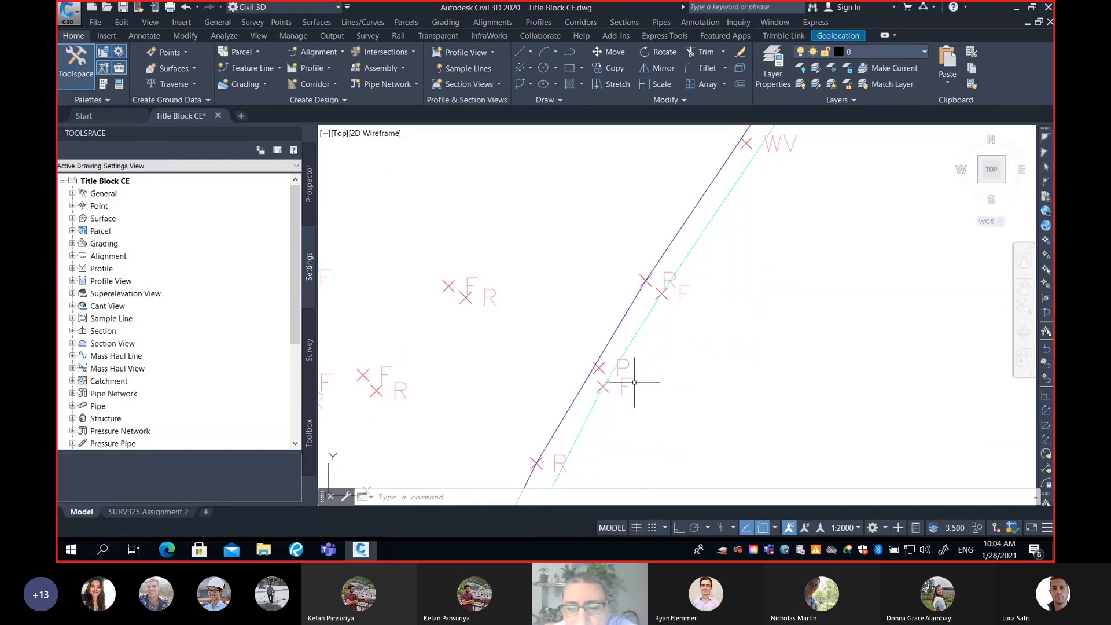
{"action": "middle_click_drag", "start_coordinate": [724, 293], "coordinate": [711, 339]}
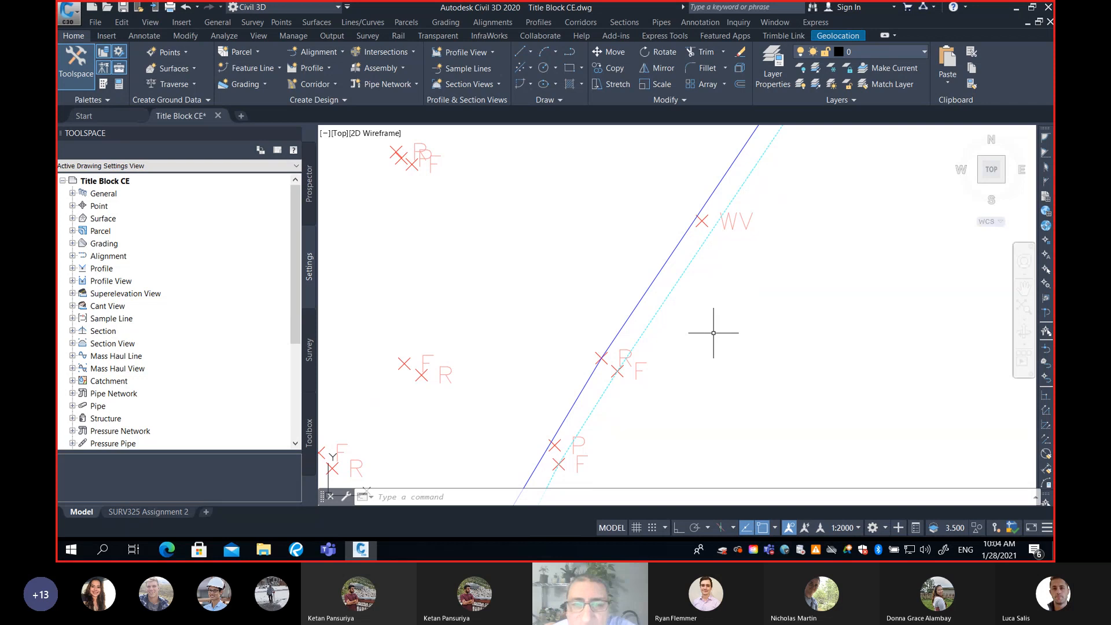
Open the Civil 3D description key set from the drawing's point settings for editing its keys.
{"action": "left_click", "coordinate": [309, 188]}
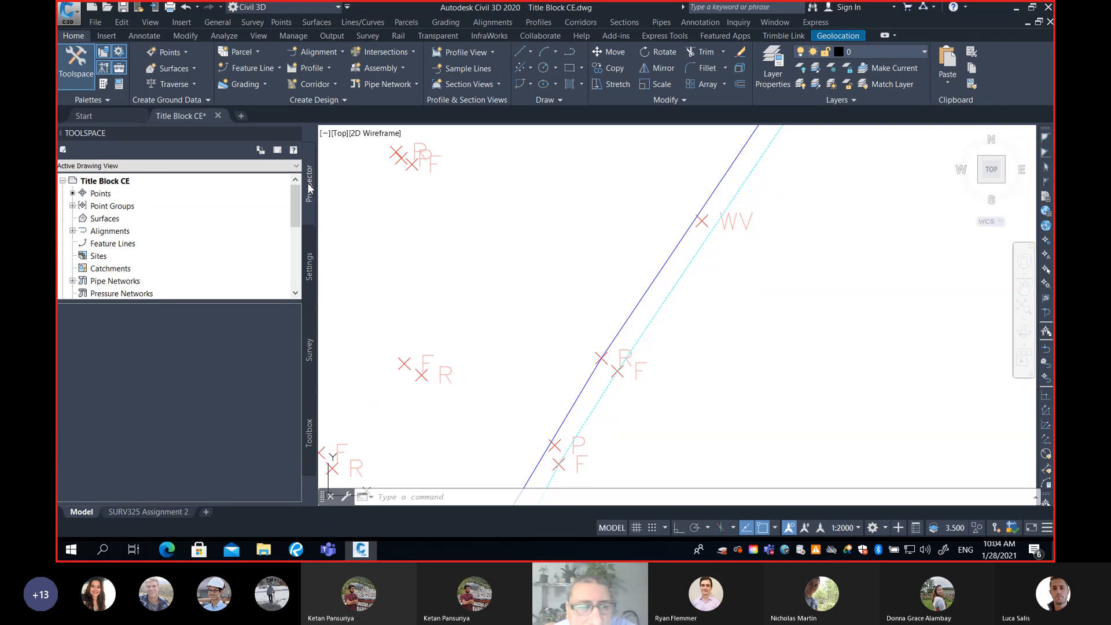
{"action": "left_click_drag", "start_coordinate": [144, 303], "coordinate": [145, 393]}
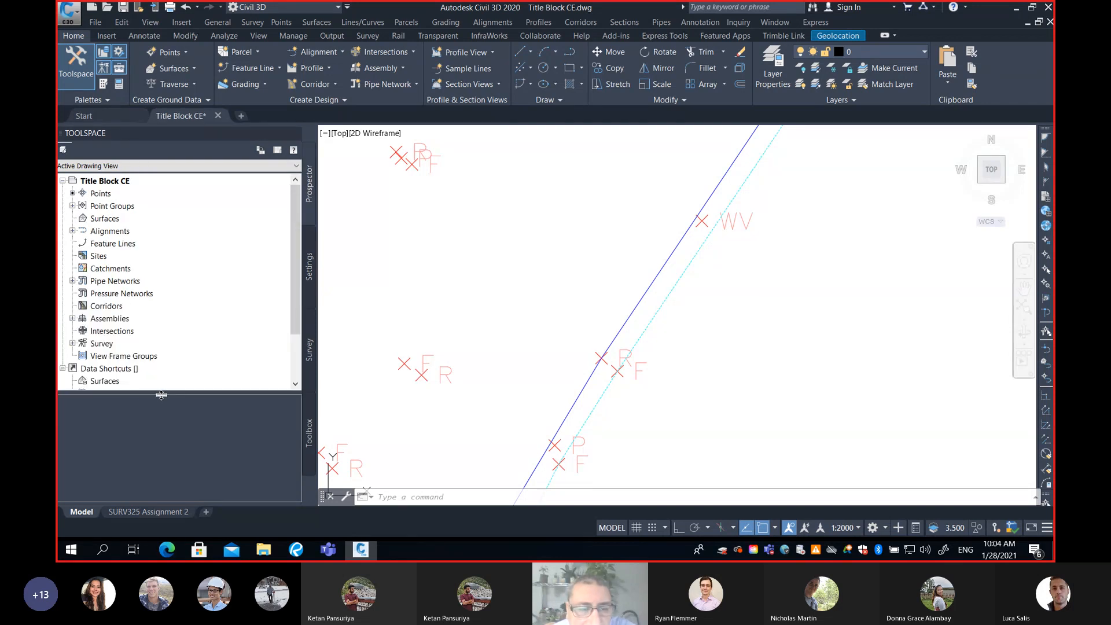
{"action": "left_click", "coordinate": [310, 271]}
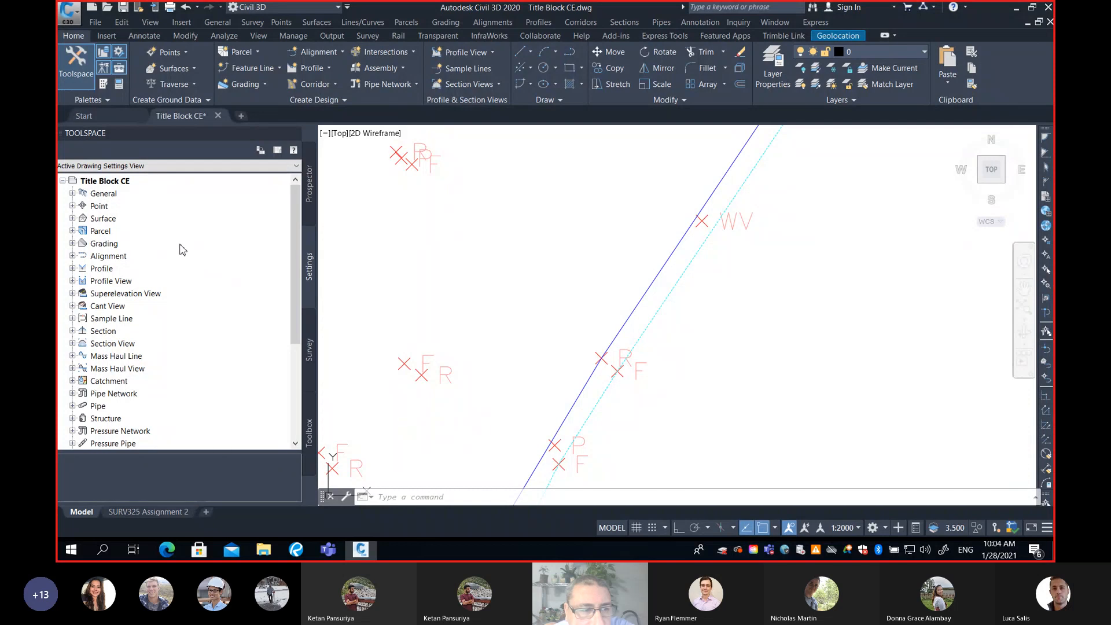
{"action": "left_click", "coordinate": [73, 207]}
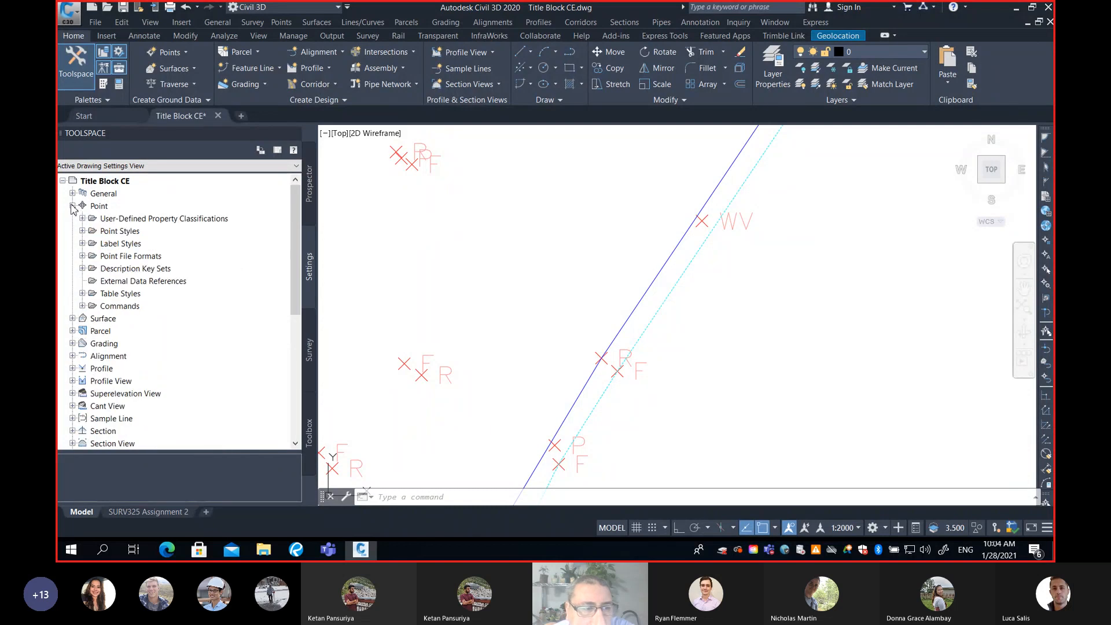
{"action": "left_click", "coordinate": [82, 268]}
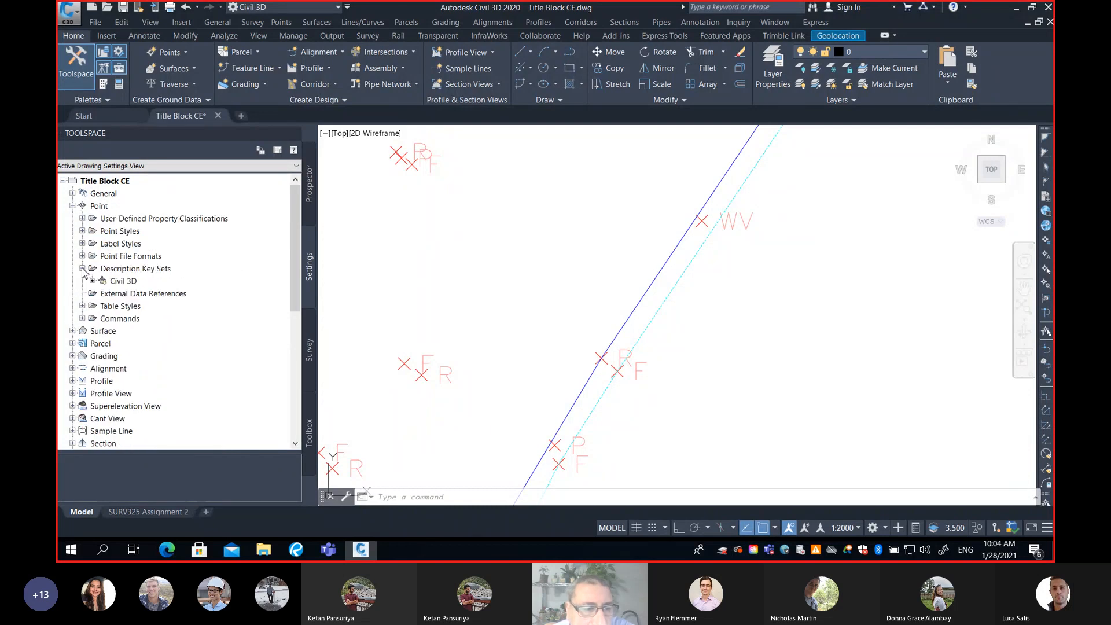
{"action": "left_click", "coordinate": [118, 282]}
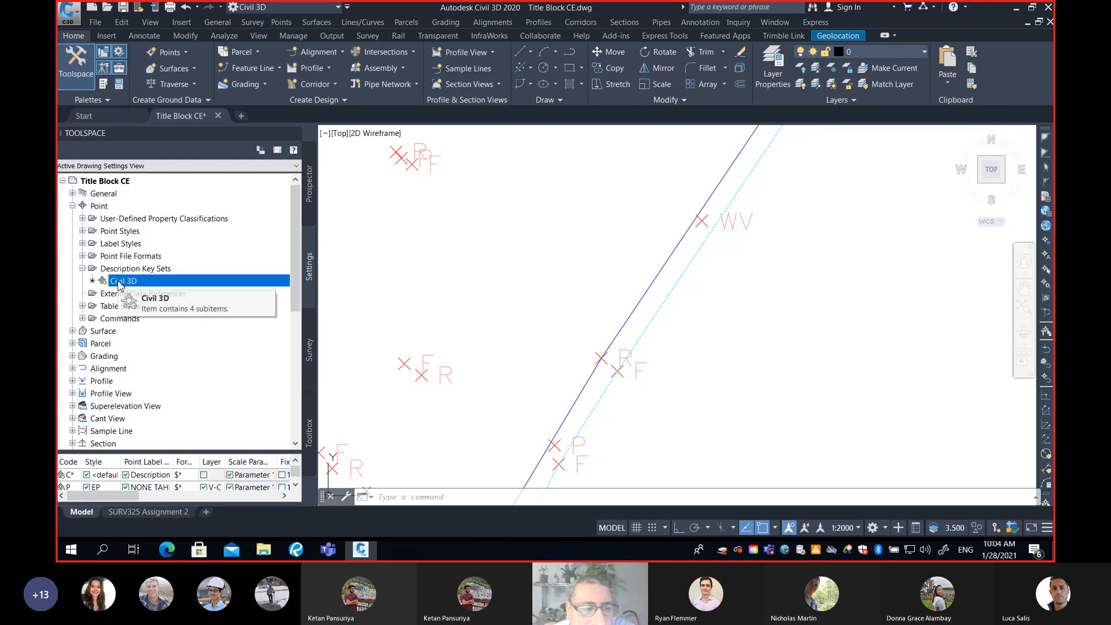
{"action": "right_click", "coordinate": [119, 282]}
{"action": "left_click", "coordinate": [151, 298]}
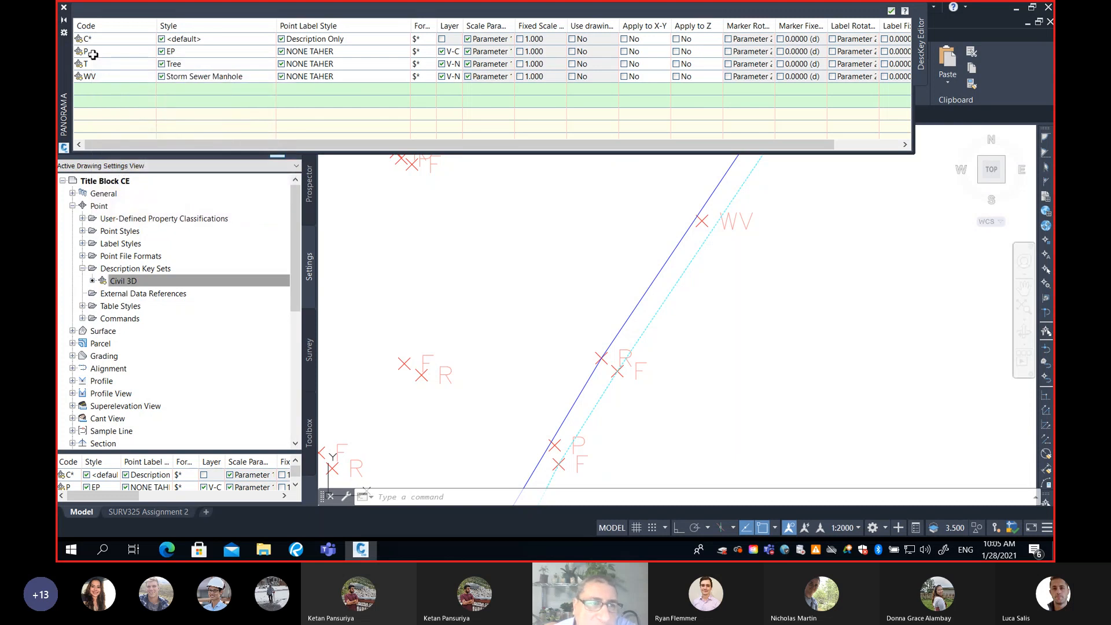
Review the C*, P, T and WV description key codes and the point style assigned to each.
{"action": "left_click", "coordinate": [97, 79]}
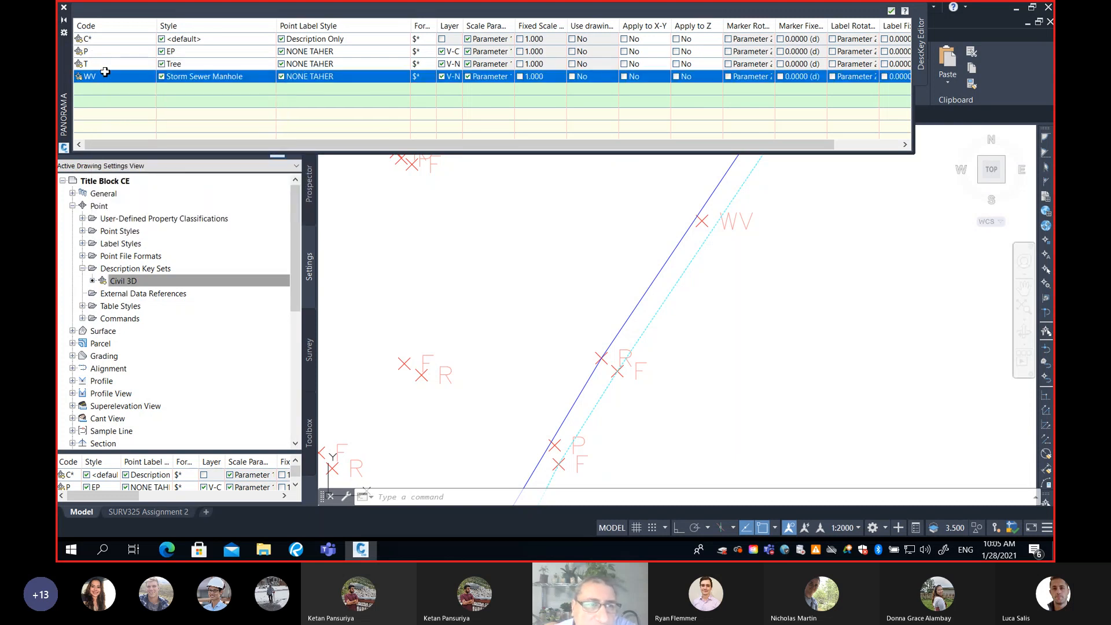
{"action": "left_click", "coordinate": [103, 65]}
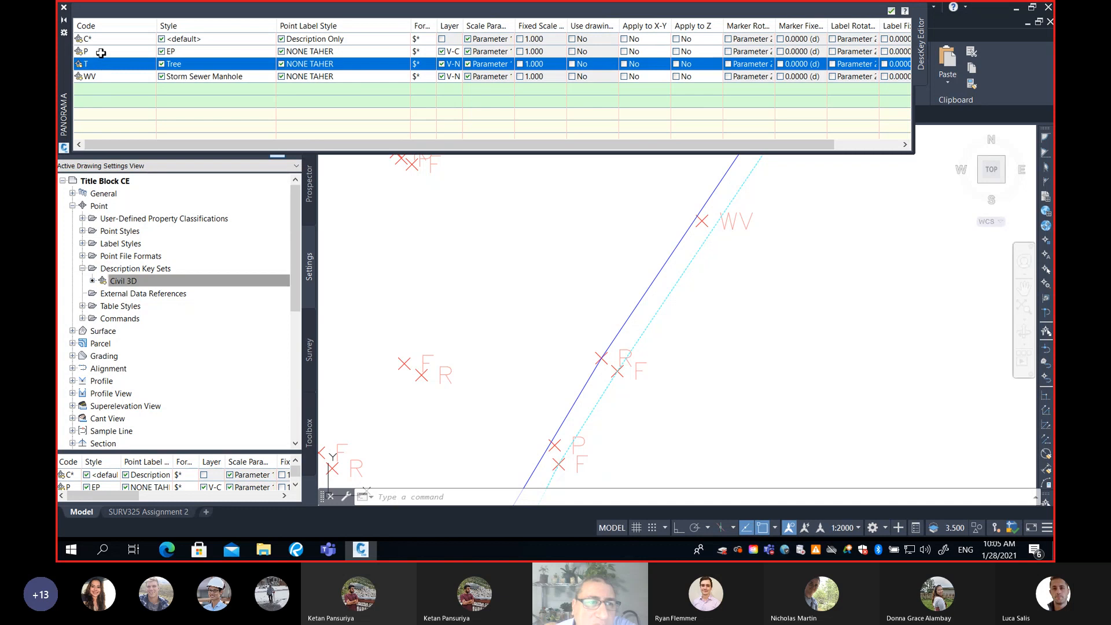
{"action": "left_click", "coordinate": [100, 52]}
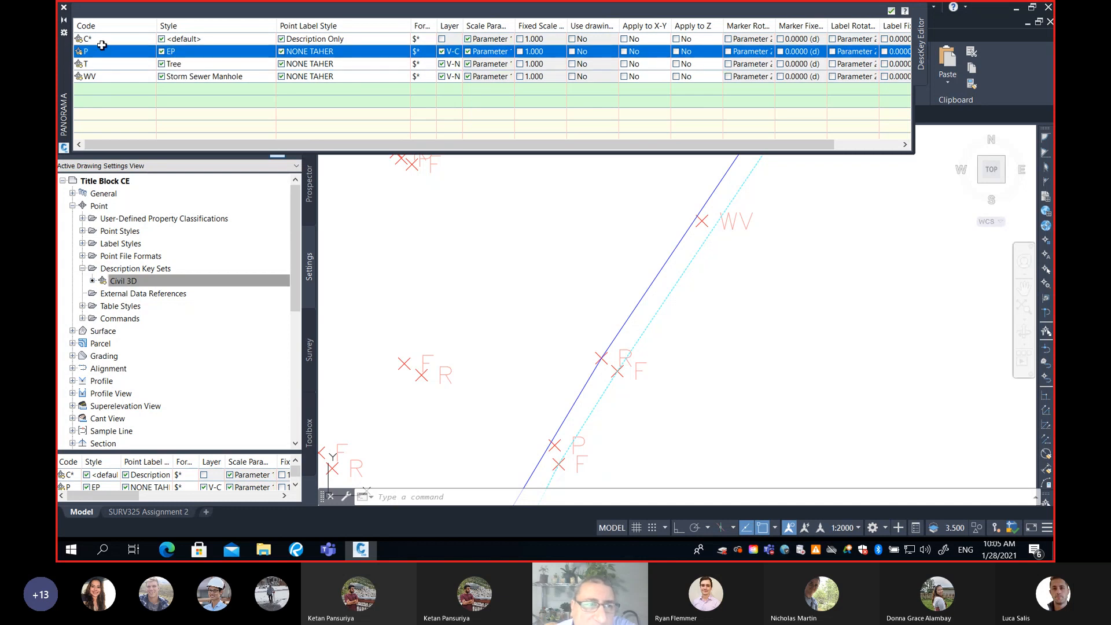
{"action": "left_click", "coordinate": [103, 39]}
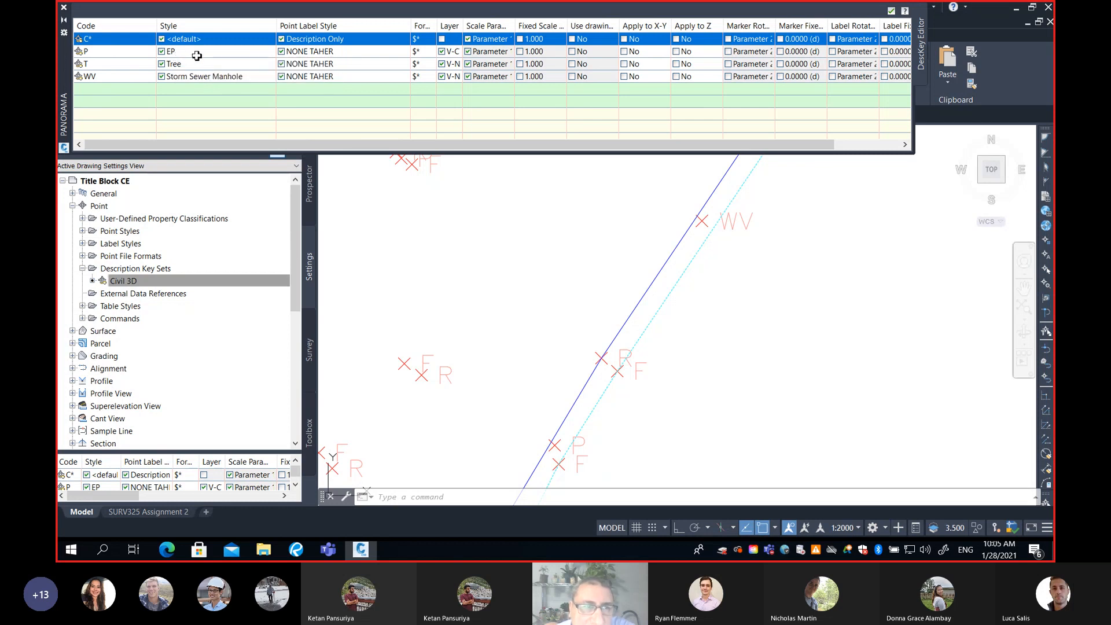
{"action": "left_click", "coordinate": [180, 53]}
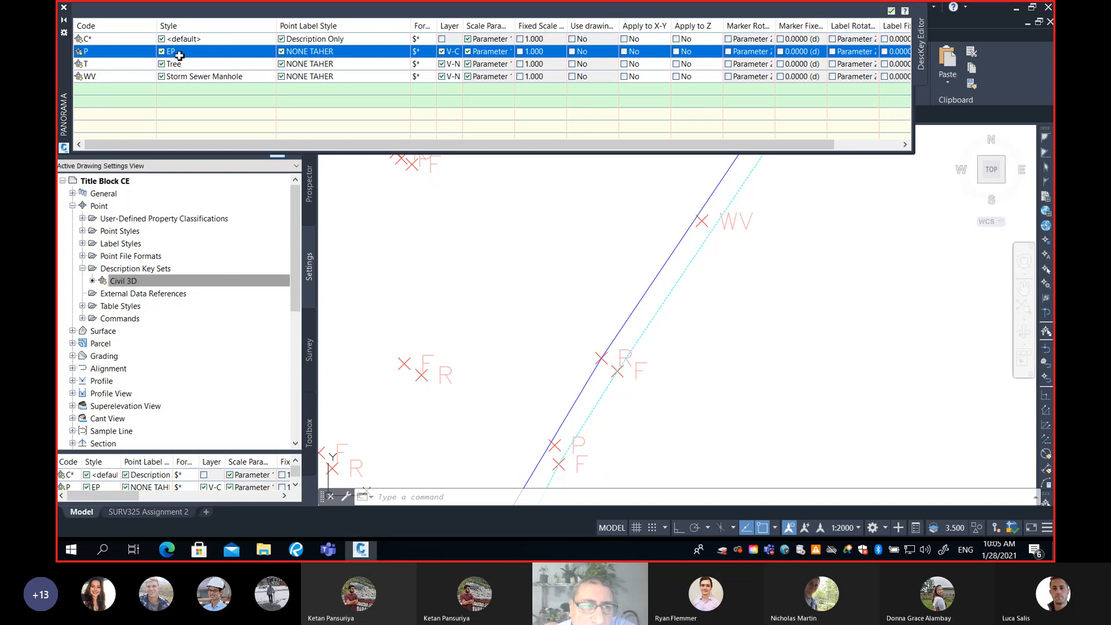
{"action": "left_click", "coordinate": [182, 65]}
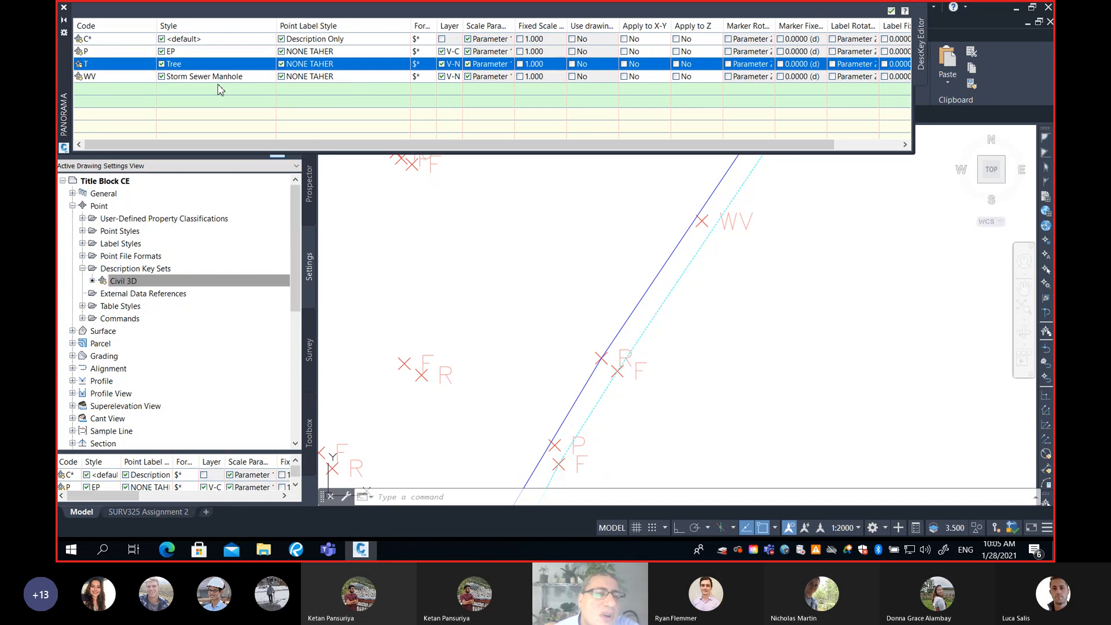
{"action": "left_click", "coordinate": [210, 77]}
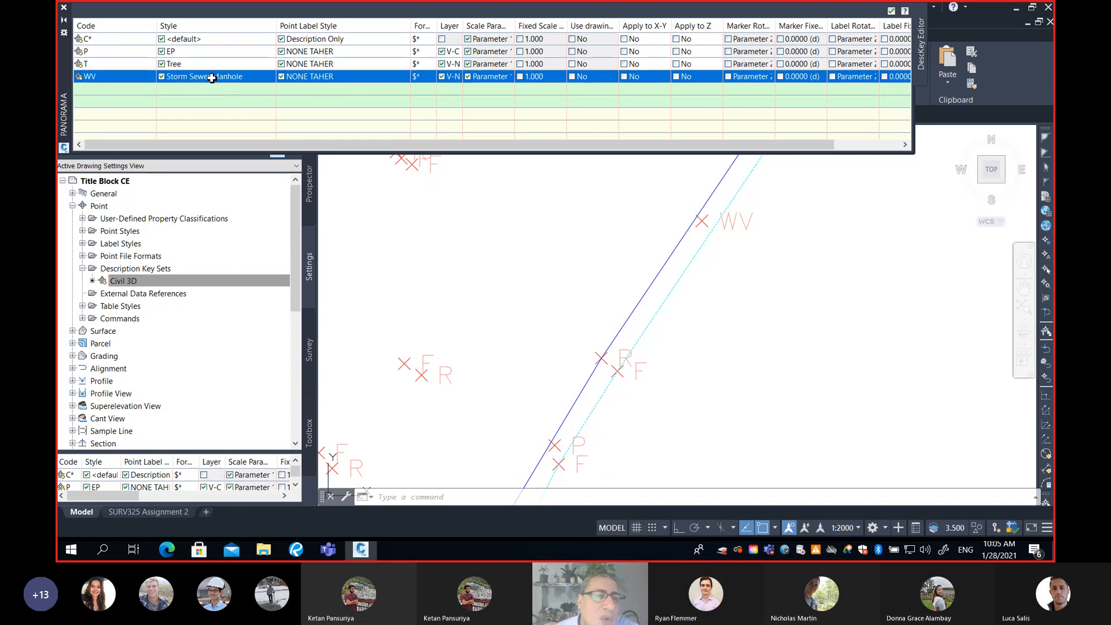
Set the point style of the WV description key to Water Valve.
{"action": "left_click", "coordinate": [210, 77]}
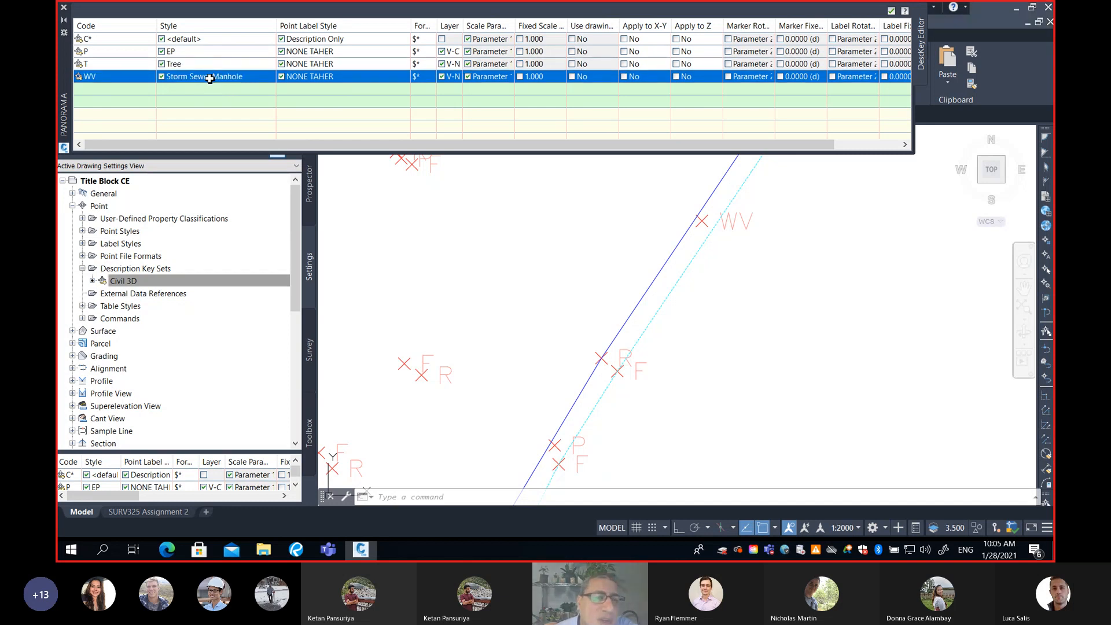
{"action": "left_click", "coordinate": [493, 167]}
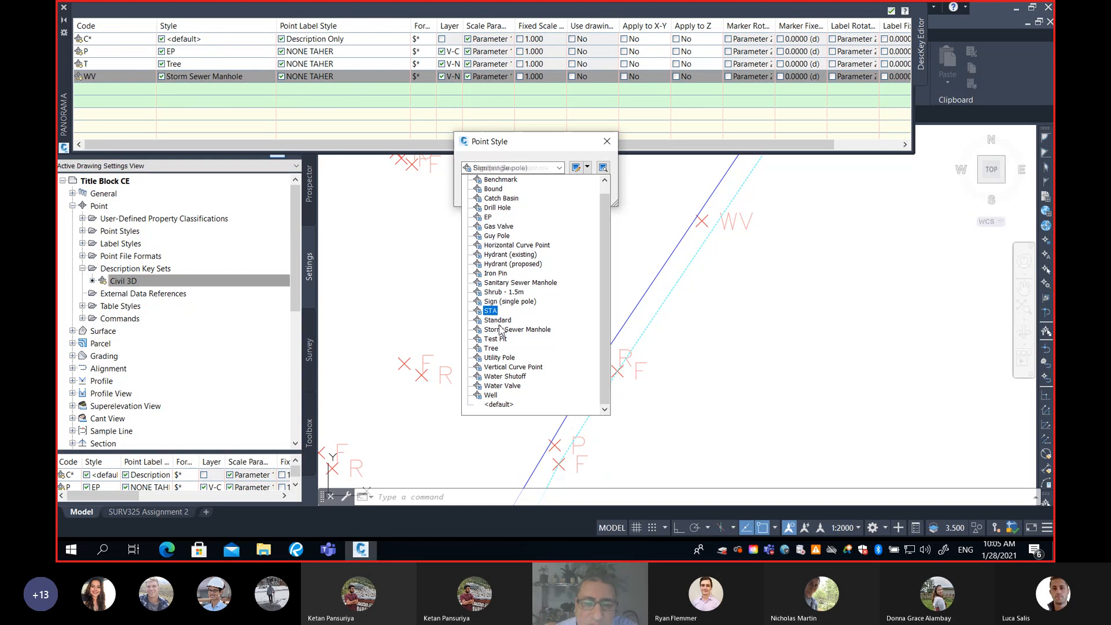
{"action": "left_click", "coordinate": [501, 386]}
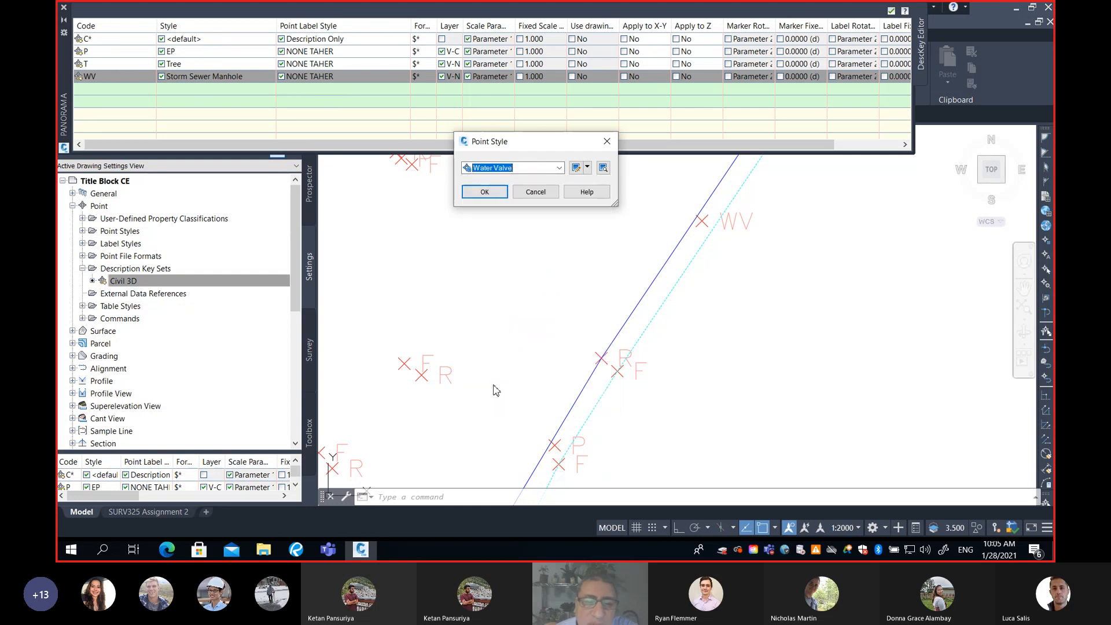
{"action": "left_click", "coordinate": [484, 192]}
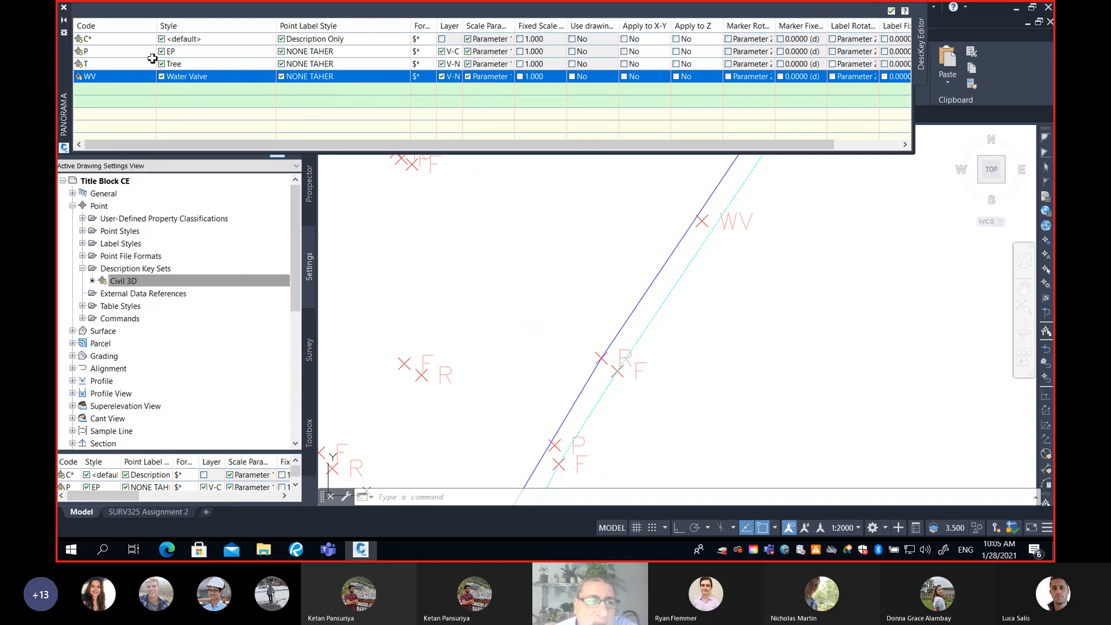
Review the point label styles assigned to the P, T and WV description keys, and the C* key.
{"action": "left_click", "coordinate": [120, 55]}
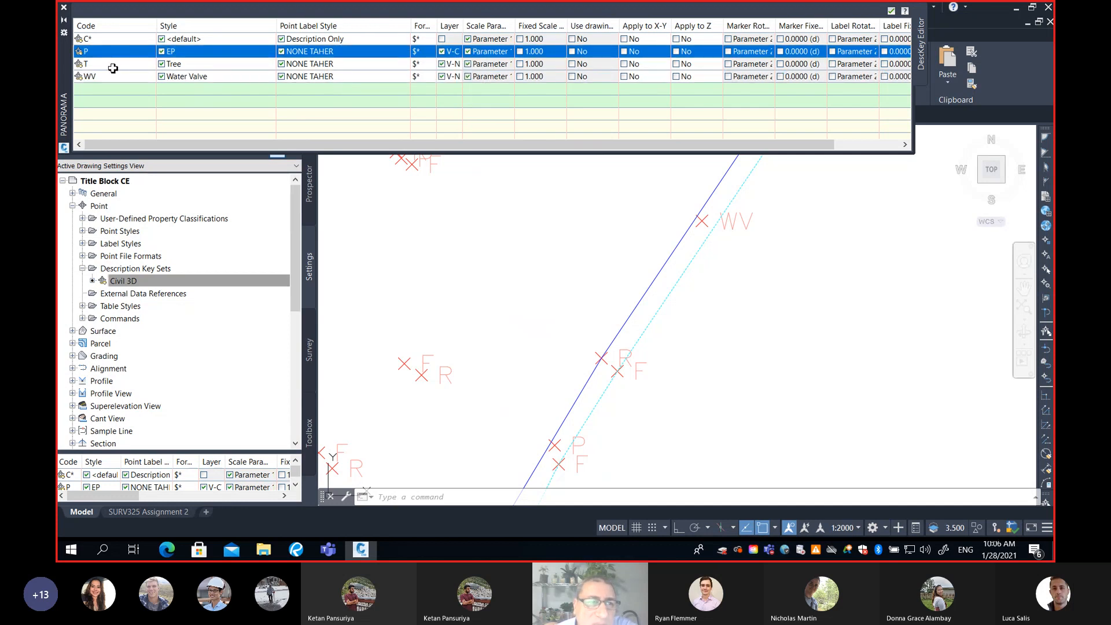
{"action": "left_click", "coordinate": [113, 64]}
{"action": "left_click", "coordinate": [111, 78]}
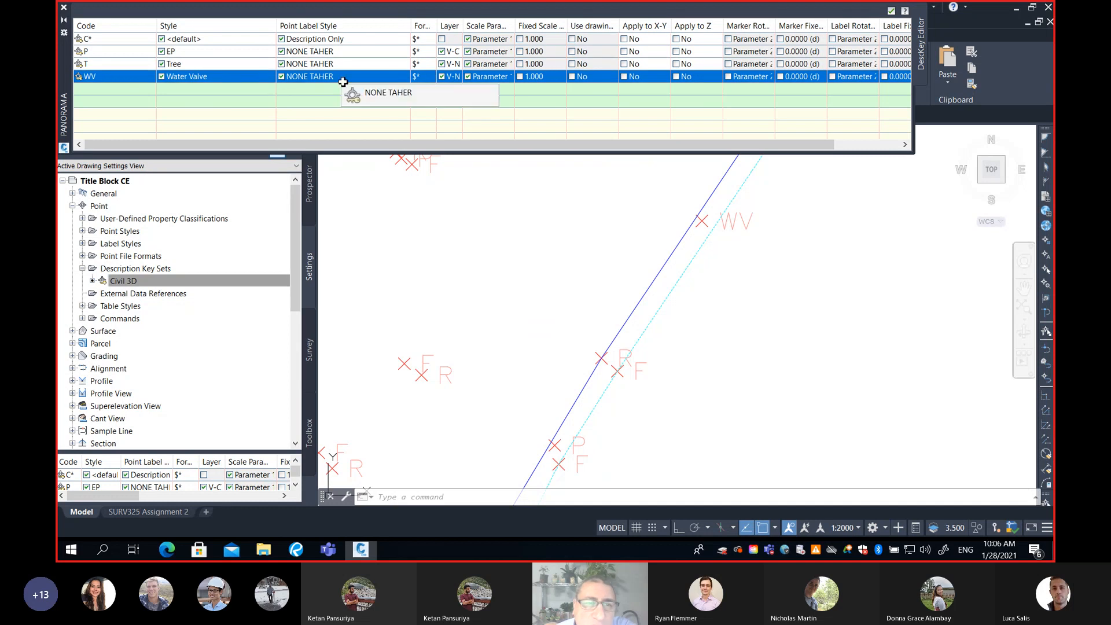
{"action": "left_click", "coordinate": [327, 53]}
{"action": "left_click", "coordinate": [323, 66]}
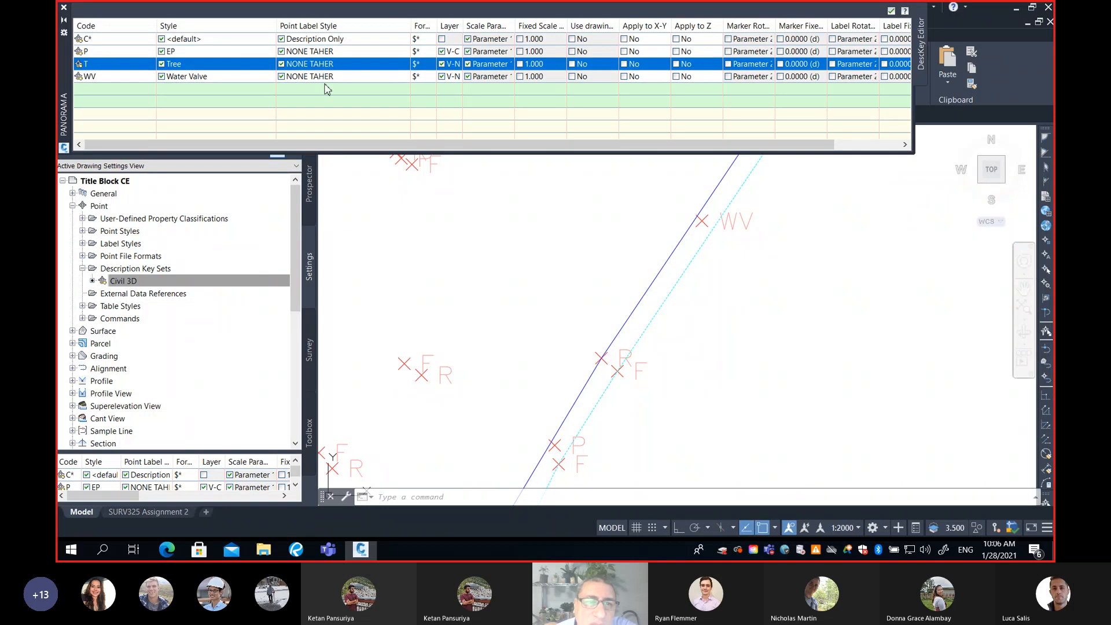
{"action": "left_click", "coordinate": [328, 77]}
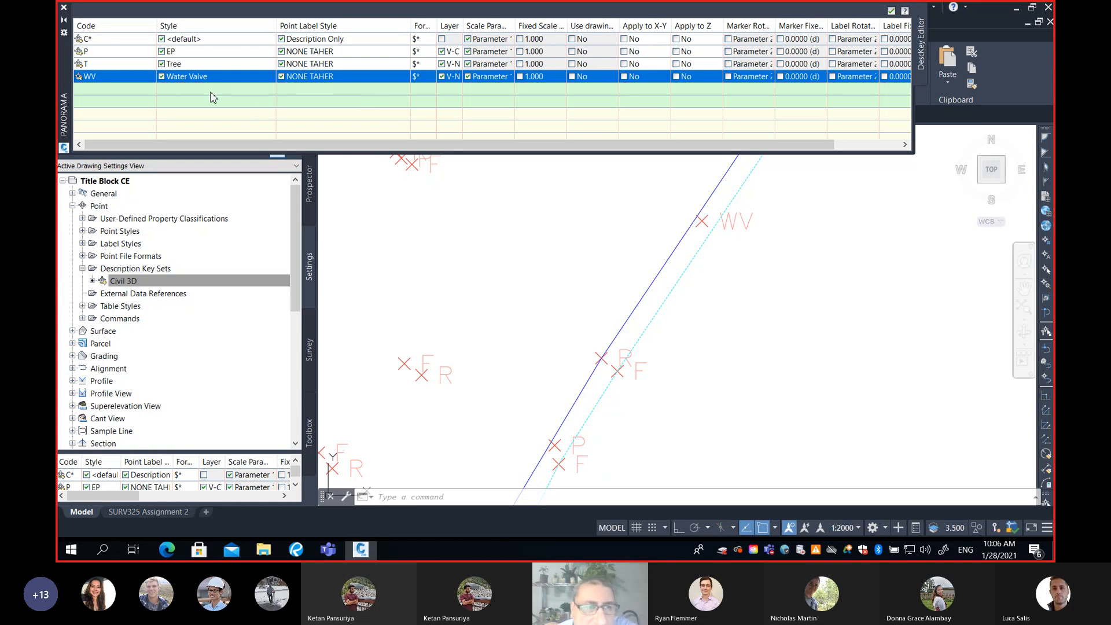
{"action": "left_click", "coordinate": [98, 39]}
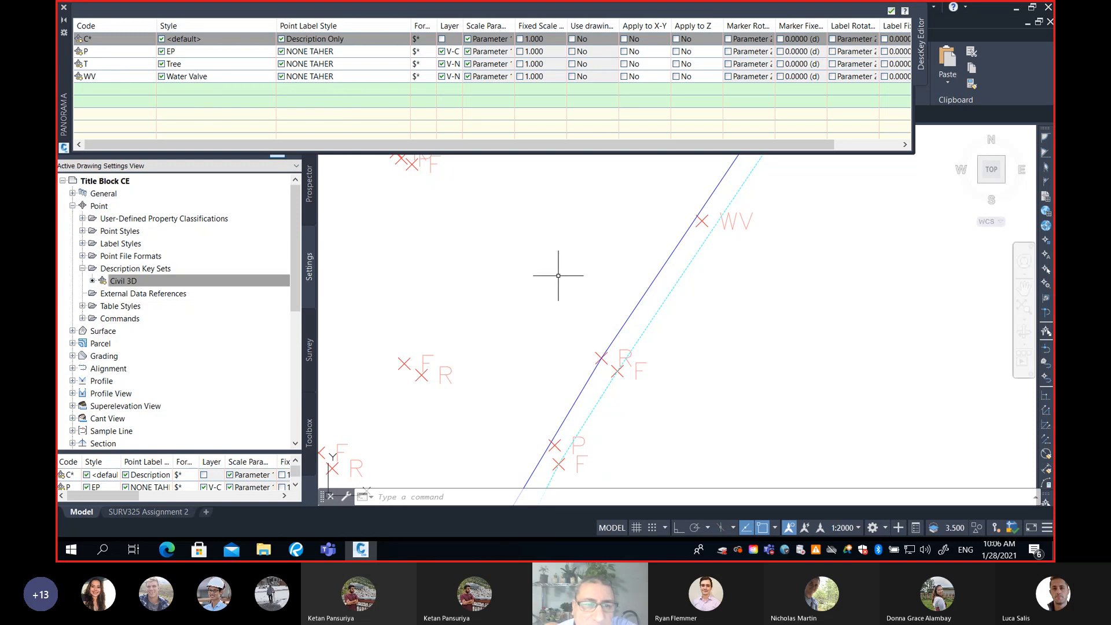
Collapse the description key editor to uncover the survey drawing in model space.
{"action": "scroll", "coordinate": [511, 261], "scroll_direction": "down", "scroll_amount": 2}
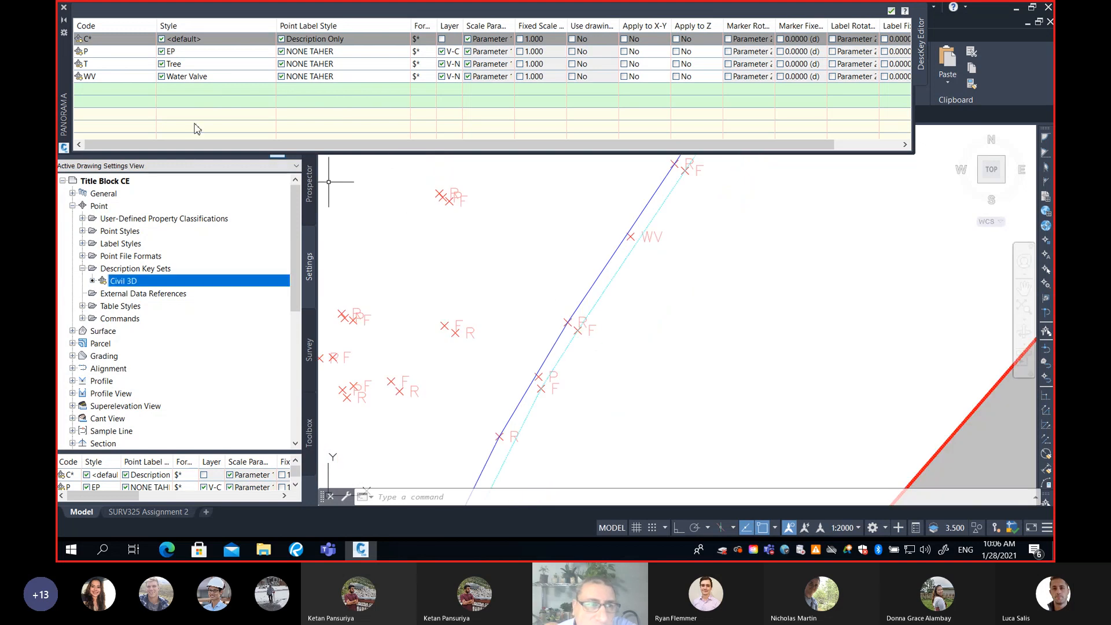
{"action": "left_click", "coordinate": [81, 38]}
{"action": "left_click", "coordinate": [65, 24]}
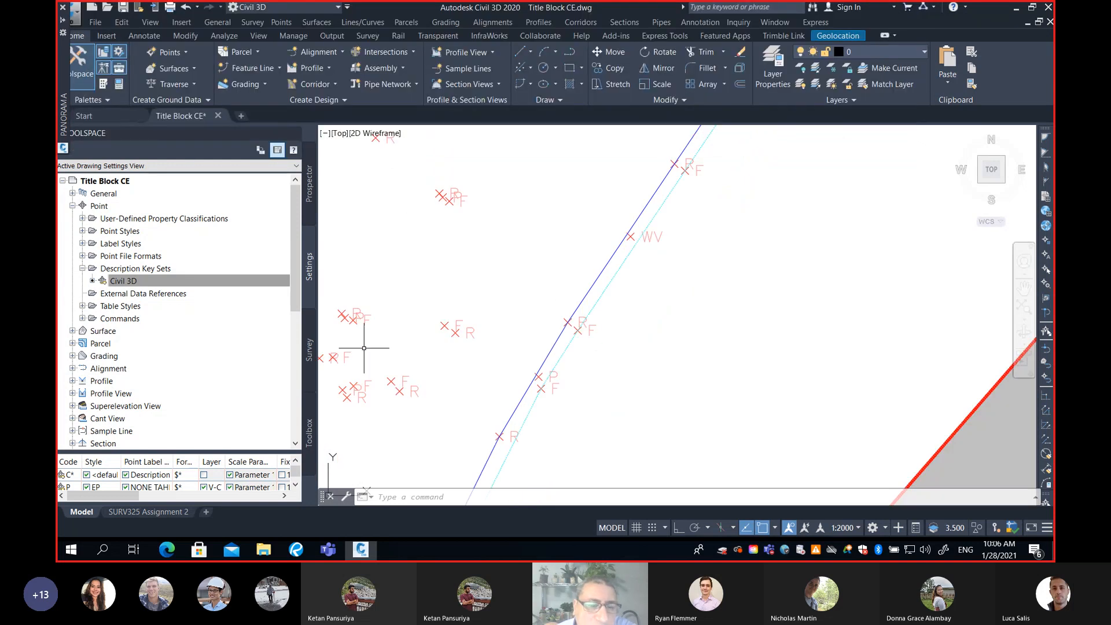
{"action": "scroll", "coordinate": [743, 372], "scroll_direction": "down", "scroll_amount": 3}
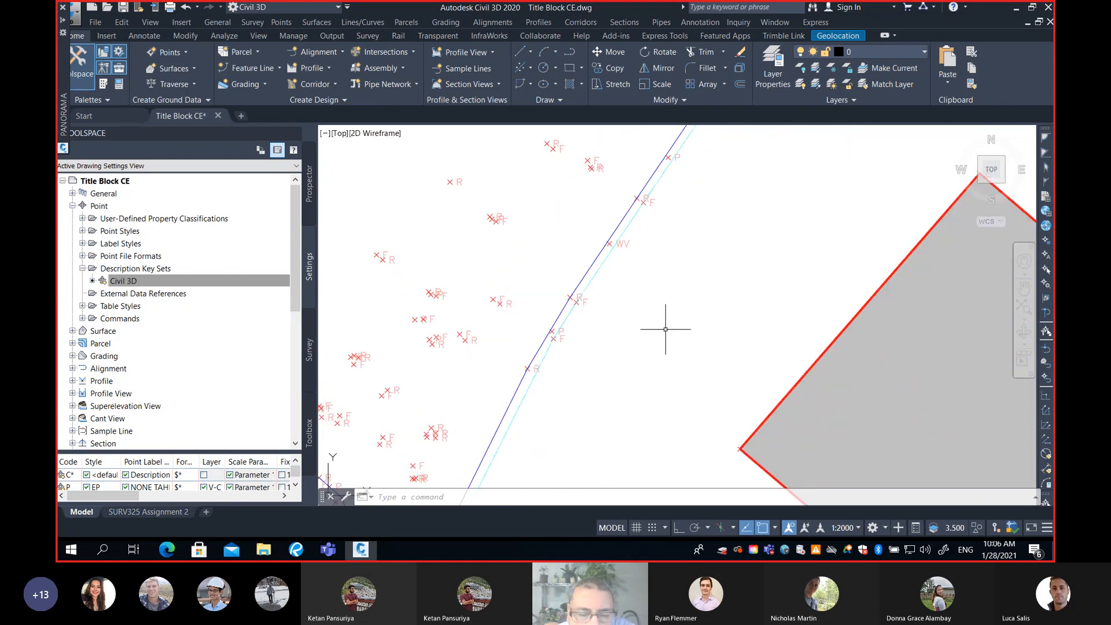
{"action": "scroll", "coordinate": [661, 328], "scroll_direction": "down", "scroll_amount": 2}
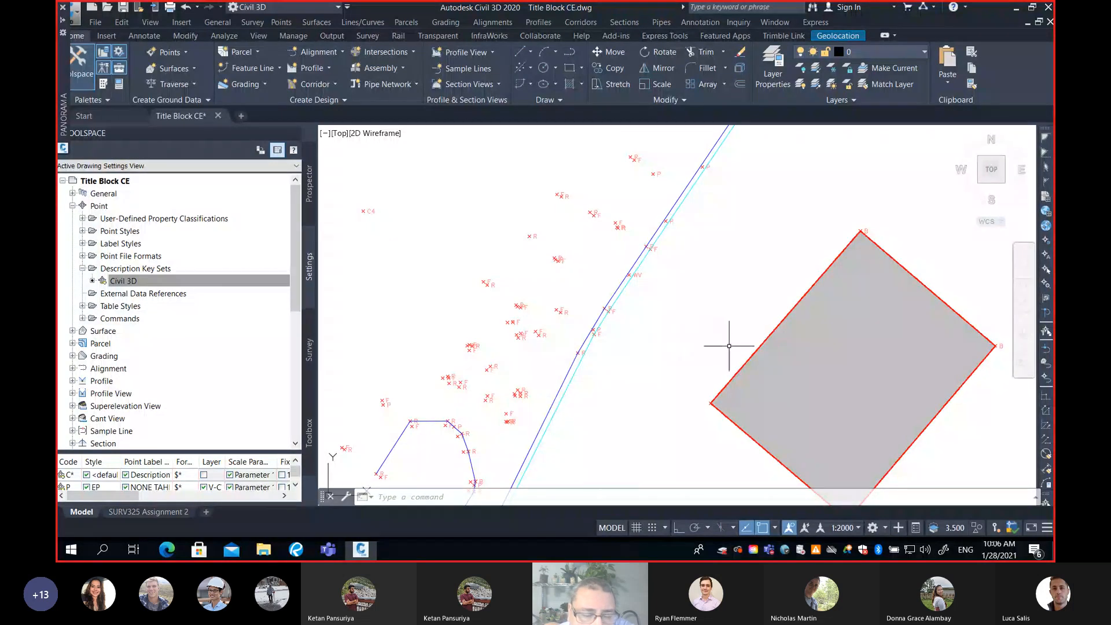
{"action": "middle_click_drag", "start_coordinate": [725, 345], "coordinate": [670, 330]}
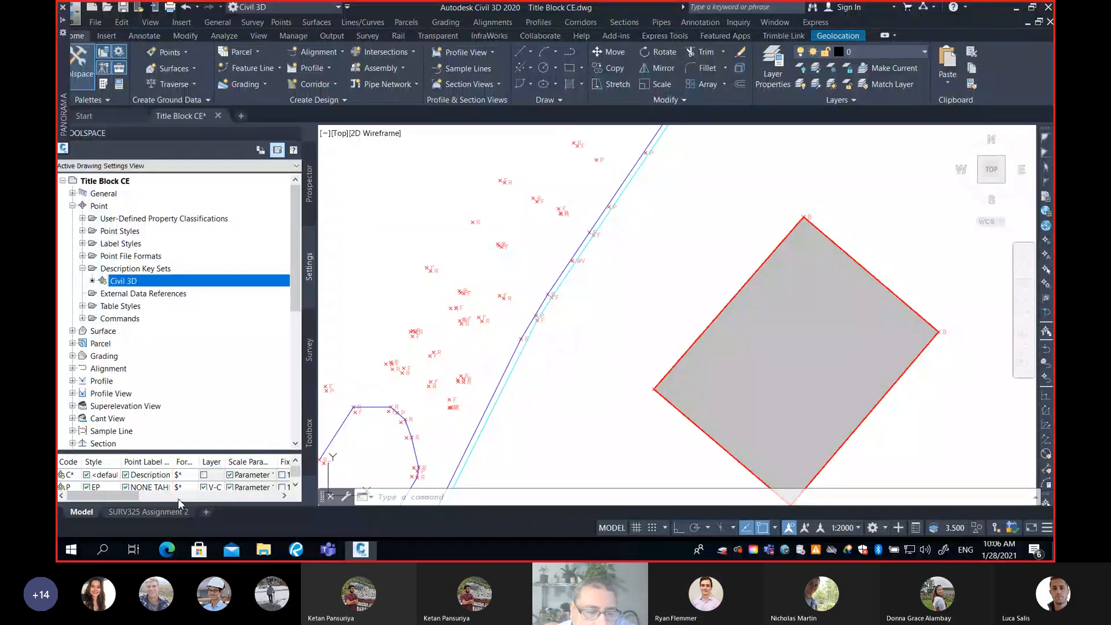
Open the SURV325 Assignment 2 layout and examine the legend symbols, especially the control point symbol.
{"action": "left_click", "coordinate": [155, 511]}
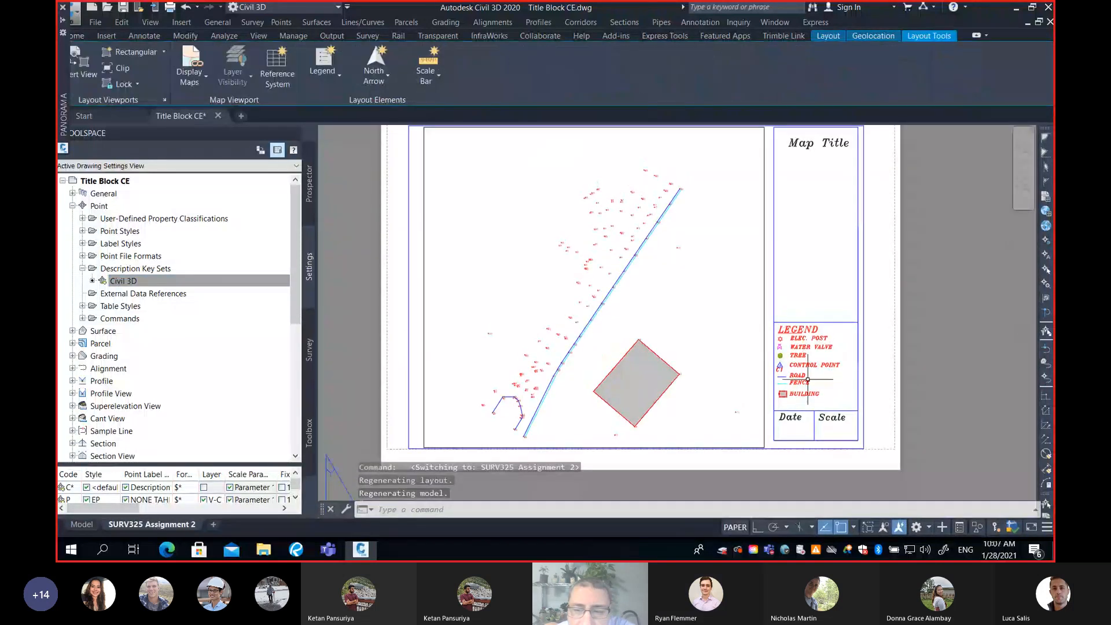
{"action": "scroll", "coordinate": [789, 372], "scroll_direction": "up", "scroll_amount": 8}
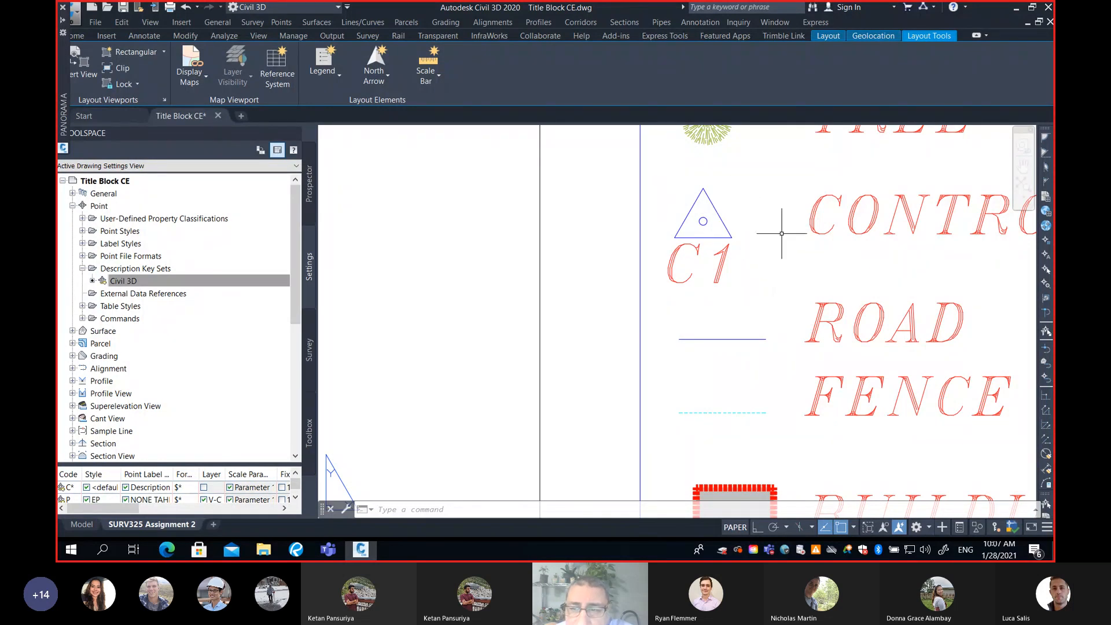
{"action": "scroll", "coordinate": [702, 206], "scroll_direction": "down", "scroll_amount": 3}
{"action": "scroll", "coordinate": [592, 239], "scroll_direction": "down", "scroll_amount": 1}
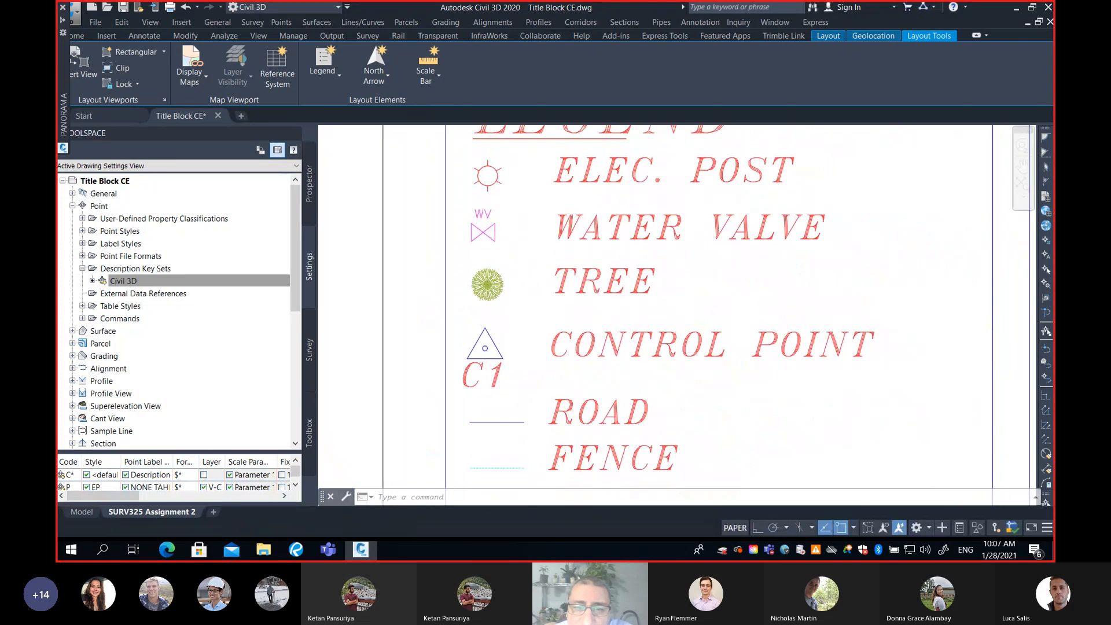
{"action": "scroll", "coordinate": [534, 365], "scroll_direction": "up", "scroll_amount": 4}
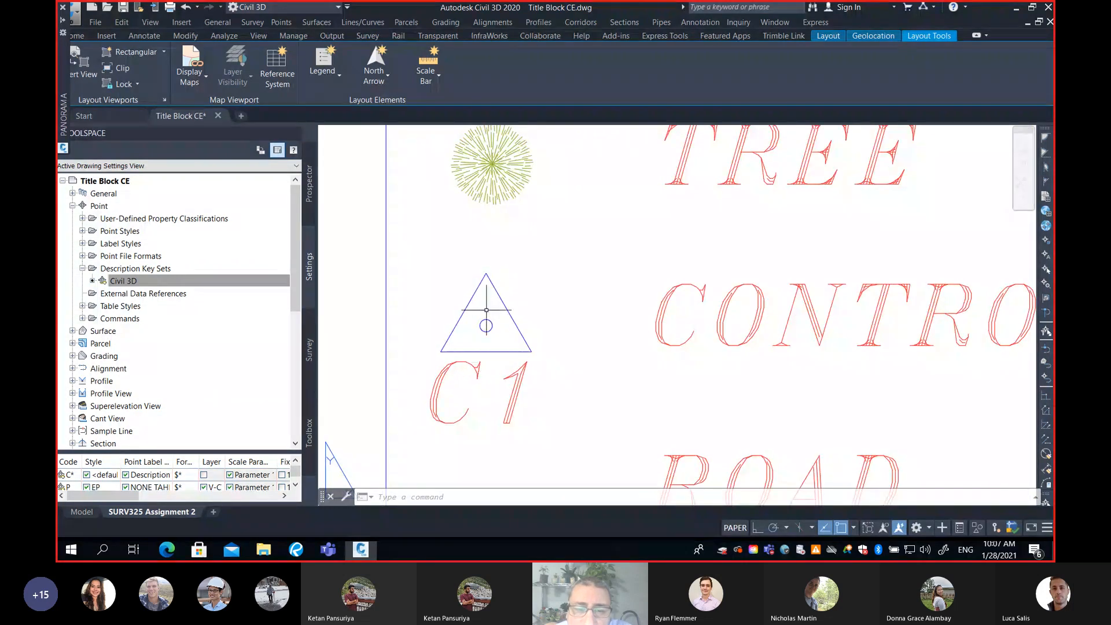
Copy the legend's control point triangle, circle and C1 text with a base point at the circle's centre.
{"action": "left_click", "coordinate": [549, 278]}
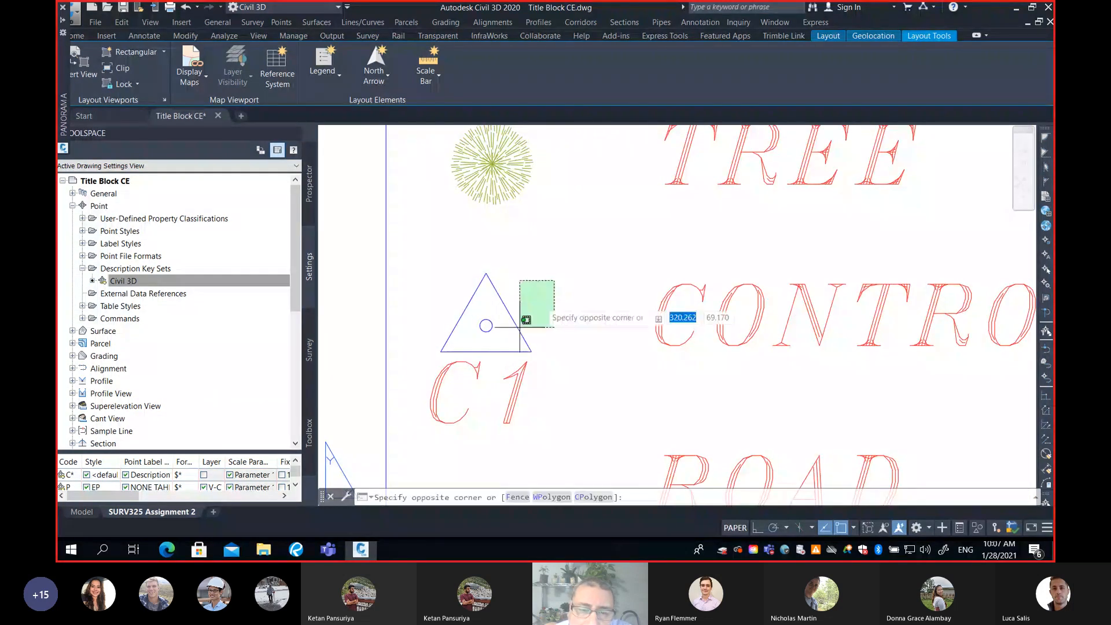
{"action": "left_click", "coordinate": [442, 408]}
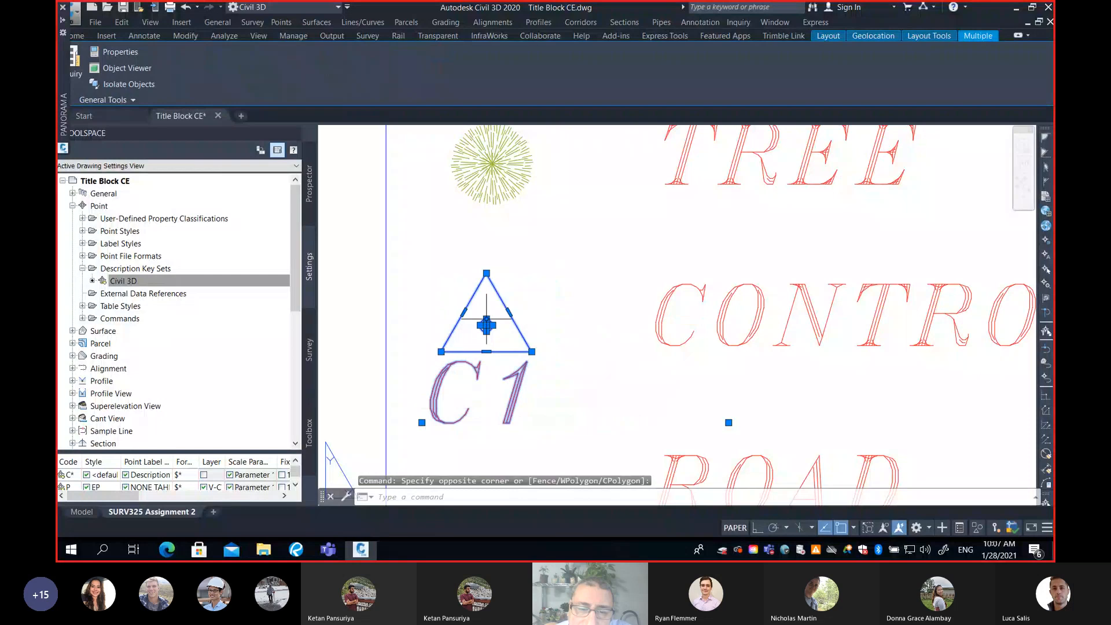
{"action": "right_click", "coordinate": [473, 335]}
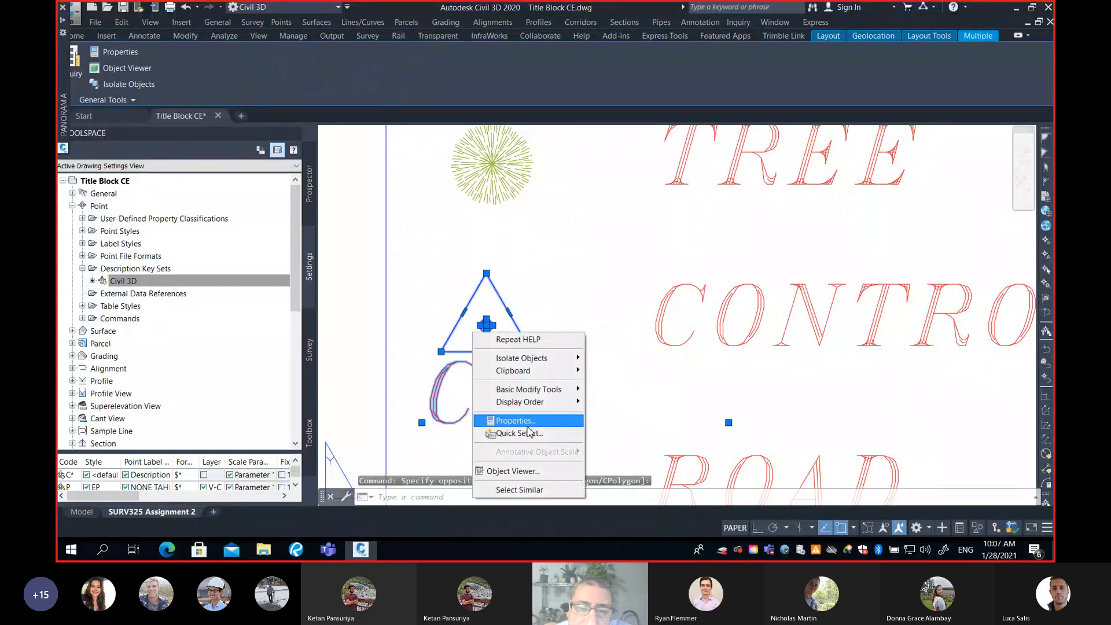
{"action": "mouse_move", "coordinate": [521, 370]}
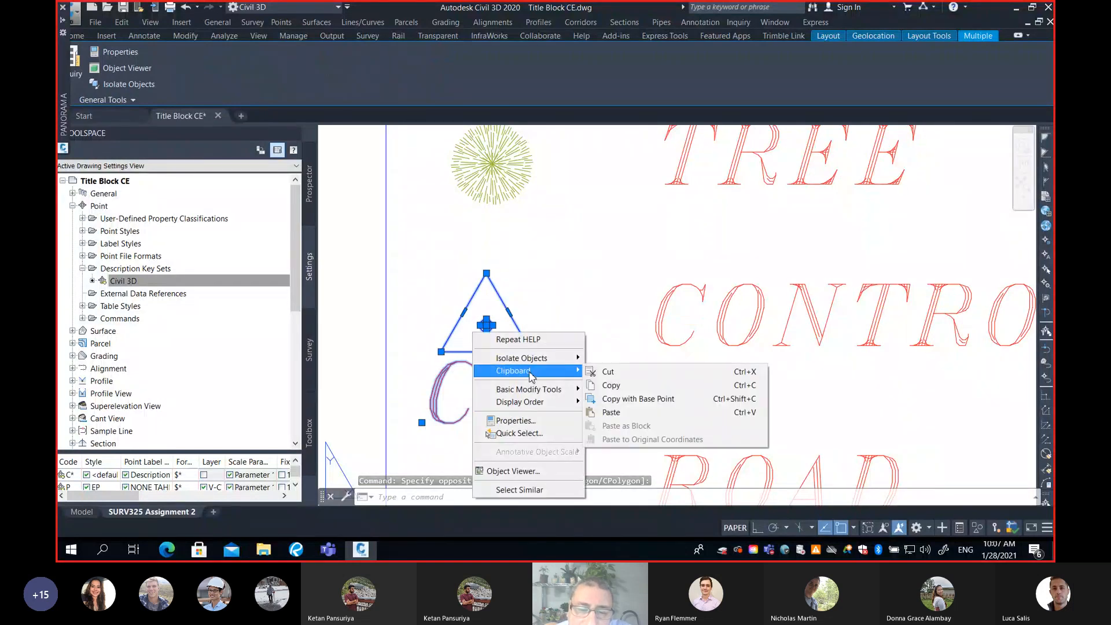
{"action": "left_click", "coordinate": [630, 398]}
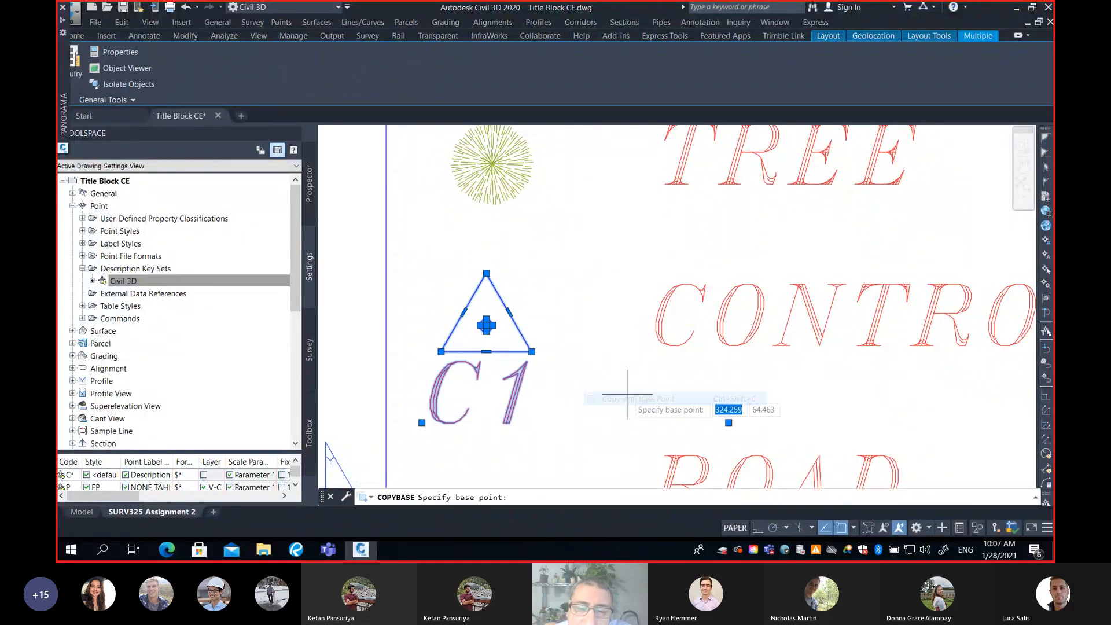
{"action": "left_click", "coordinate": [489, 329]}
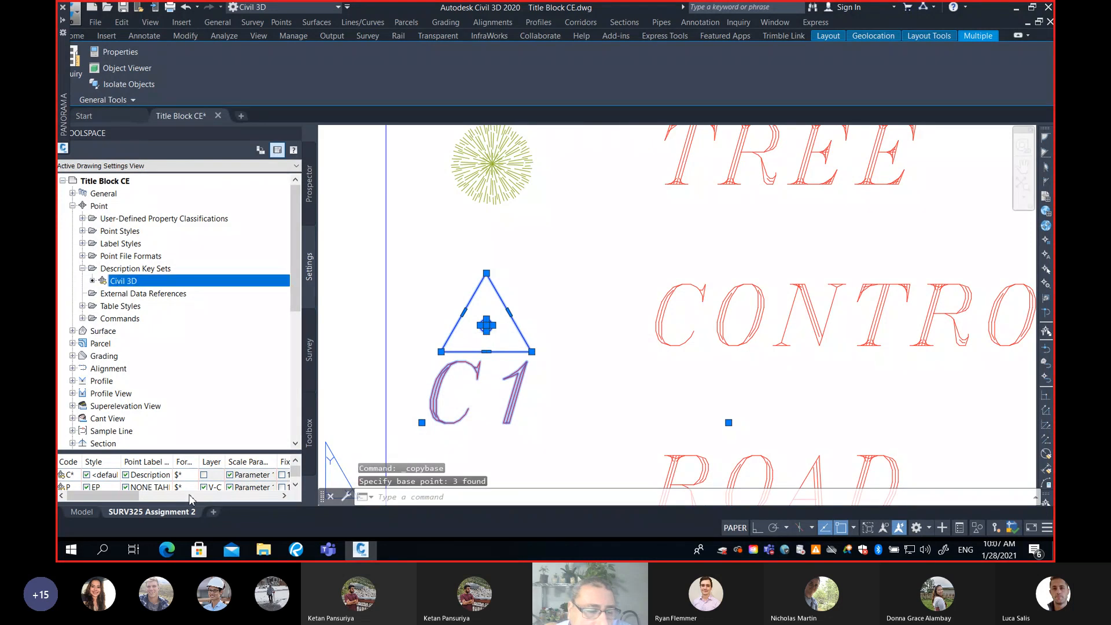
Paste the copied control point symbol into model space, in the empty area northeast of the grey building.
{"action": "left_click", "coordinate": [82, 512]}
{"action": "scroll", "coordinate": [713, 355], "scroll_direction": "down", "scroll_amount": 5}
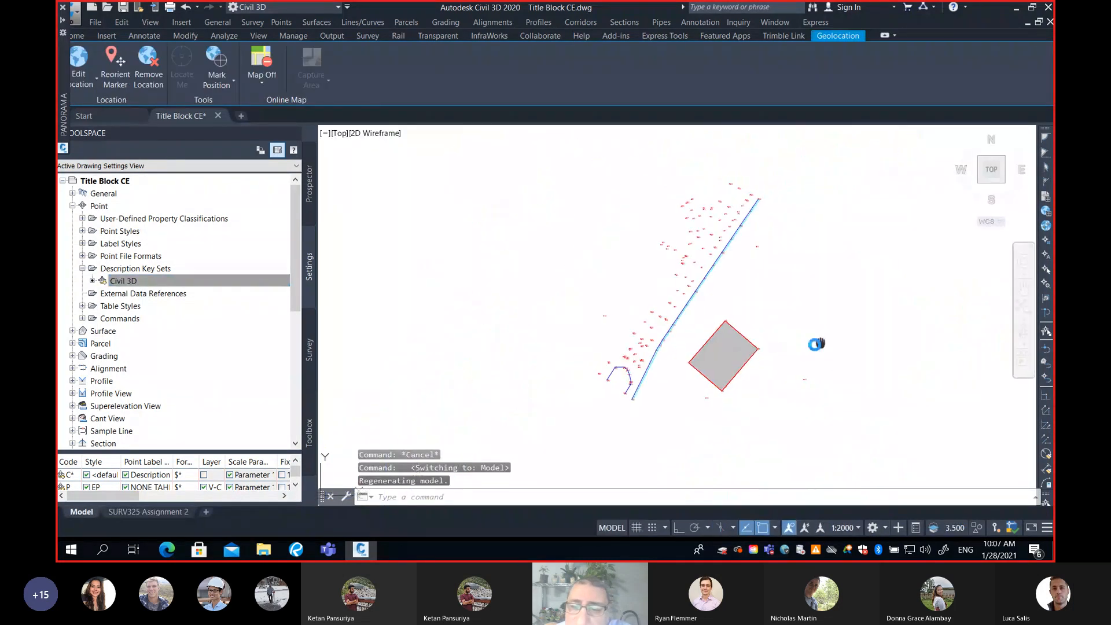
{"action": "right_click", "coordinate": [683, 296]}
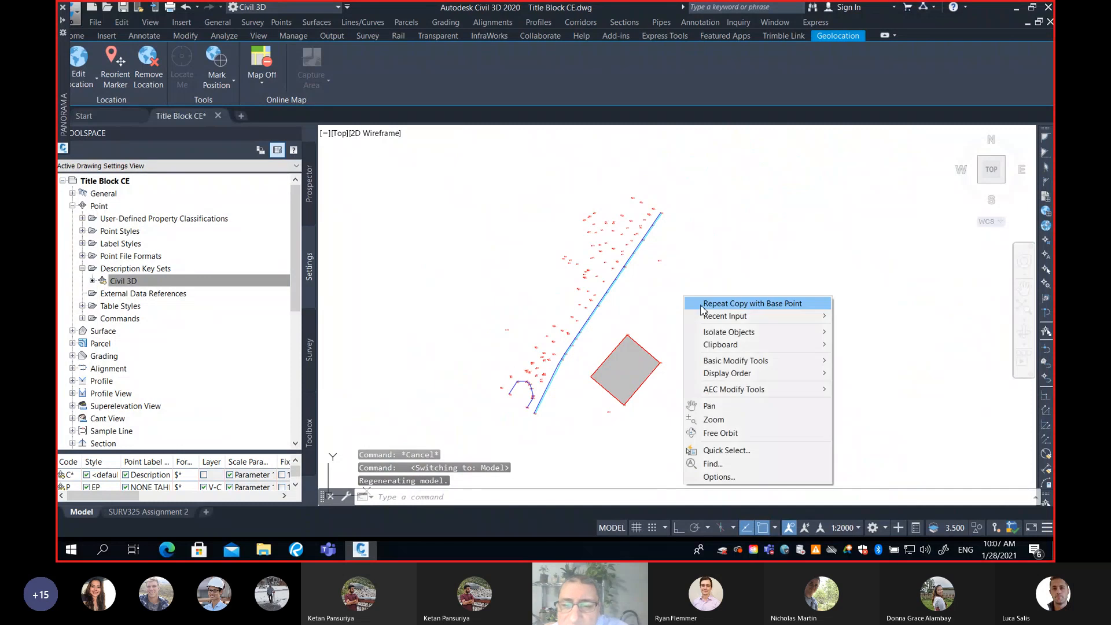
{"action": "mouse_move", "coordinate": [737, 347]}
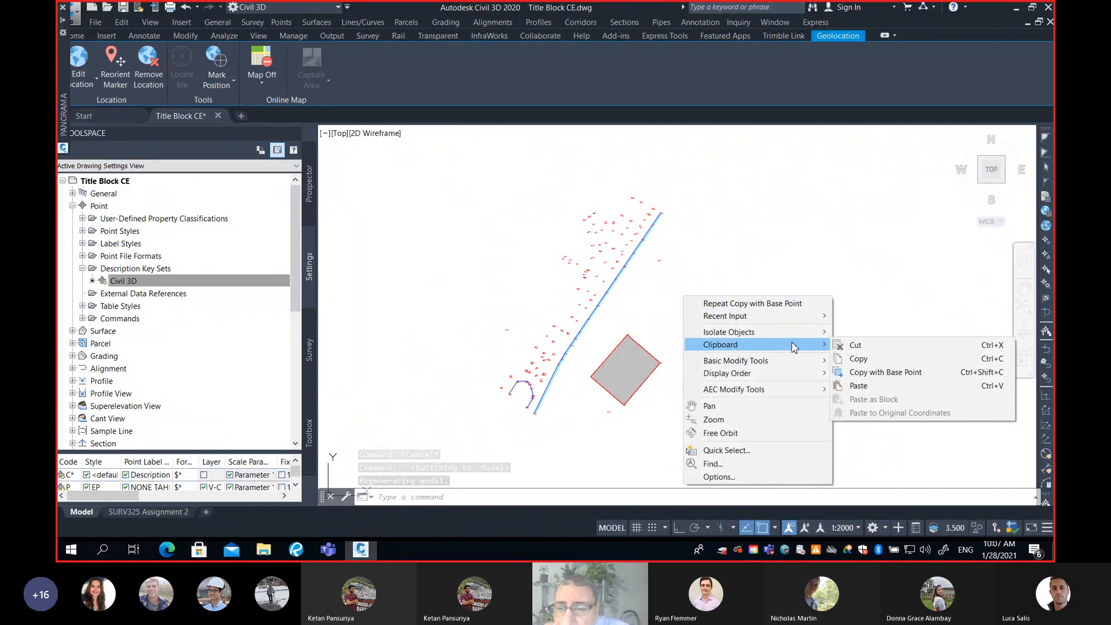
{"action": "left_click", "coordinate": [858, 386]}
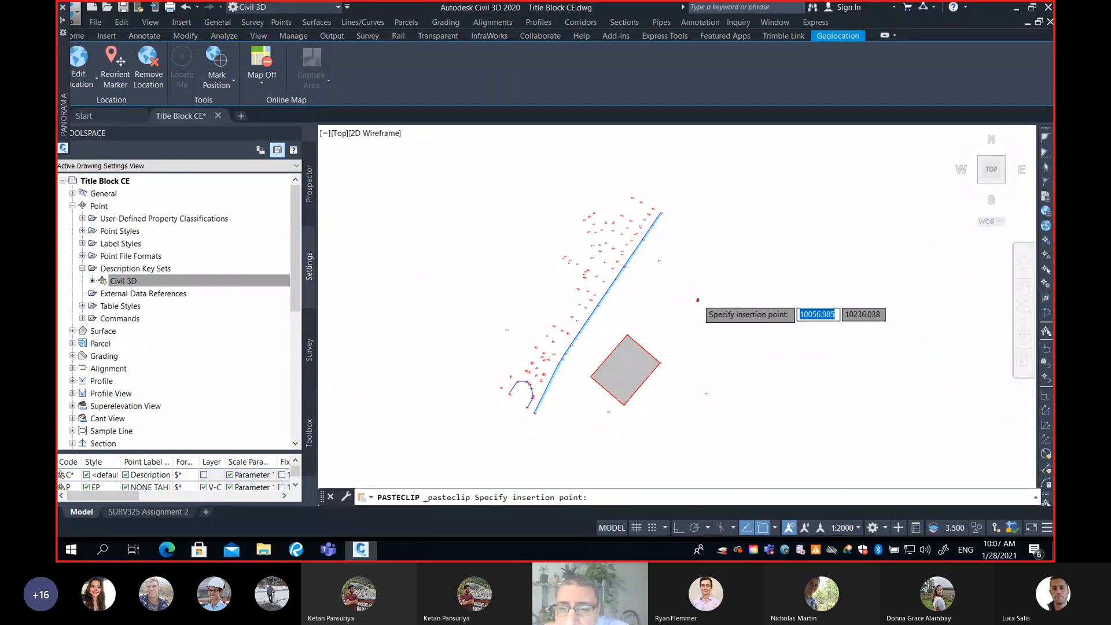
{"action": "scroll", "coordinate": [703, 300], "scroll_direction": "up", "scroll_amount": 4}
{"action": "left_click", "coordinate": [691, 303]}
Delete the C1 text from the pasted control point symbol, keeping the triangle and circle.
{"action": "scroll", "coordinate": [697, 306], "scroll_direction": "up", "scroll_amount": 2}
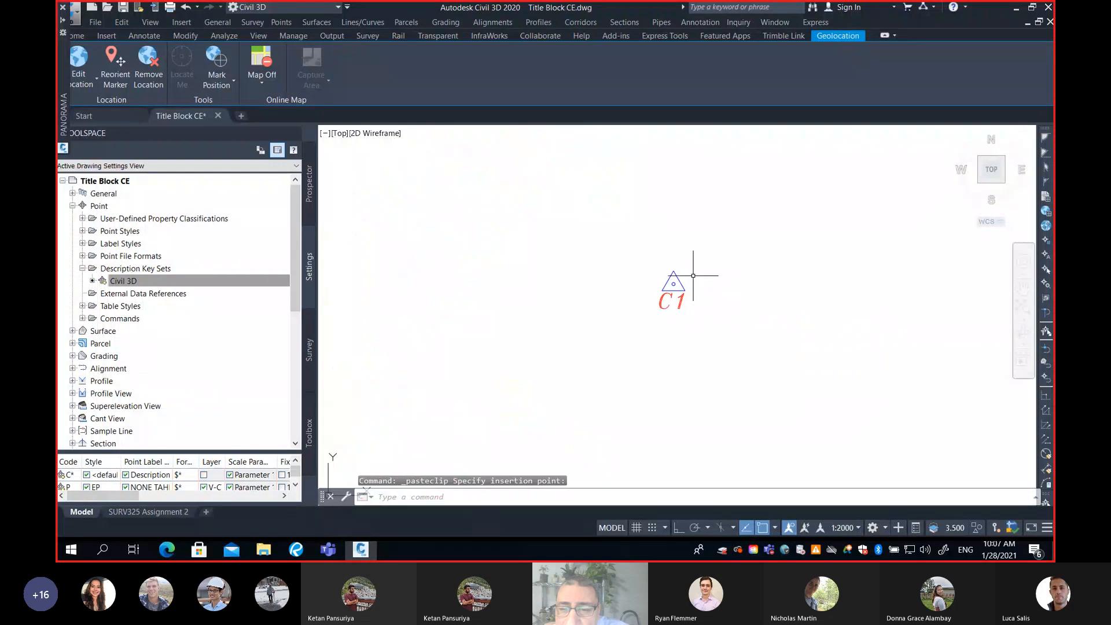
{"action": "scroll", "coordinate": [689, 275], "scroll_direction": "up", "scroll_amount": 1}
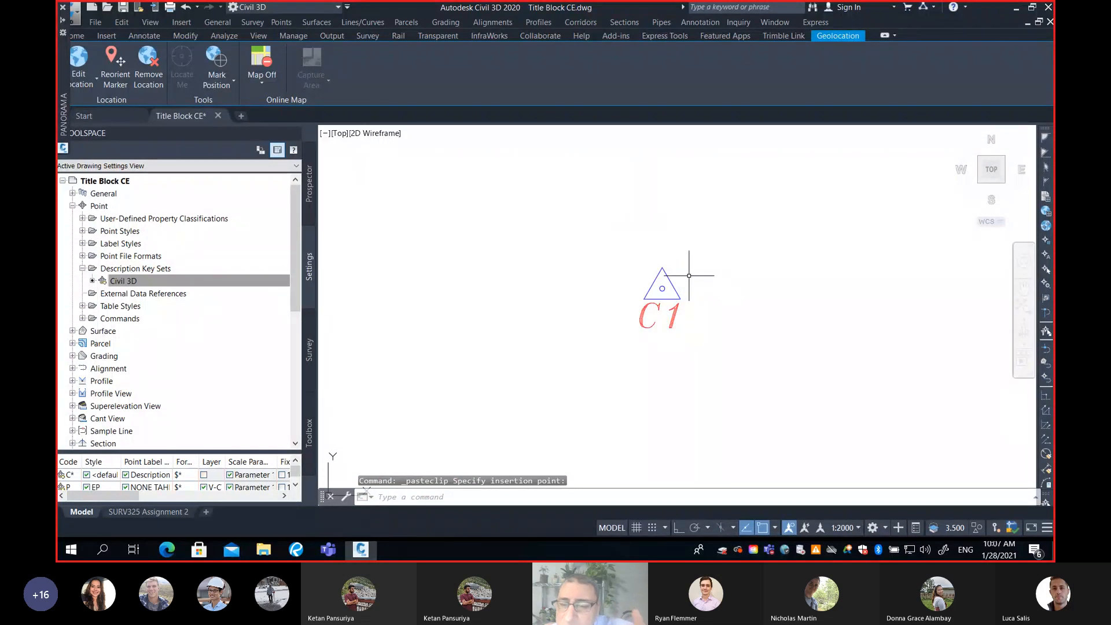
{"action": "scroll", "coordinate": [675, 292], "scroll_direction": "up", "scroll_amount": 3}
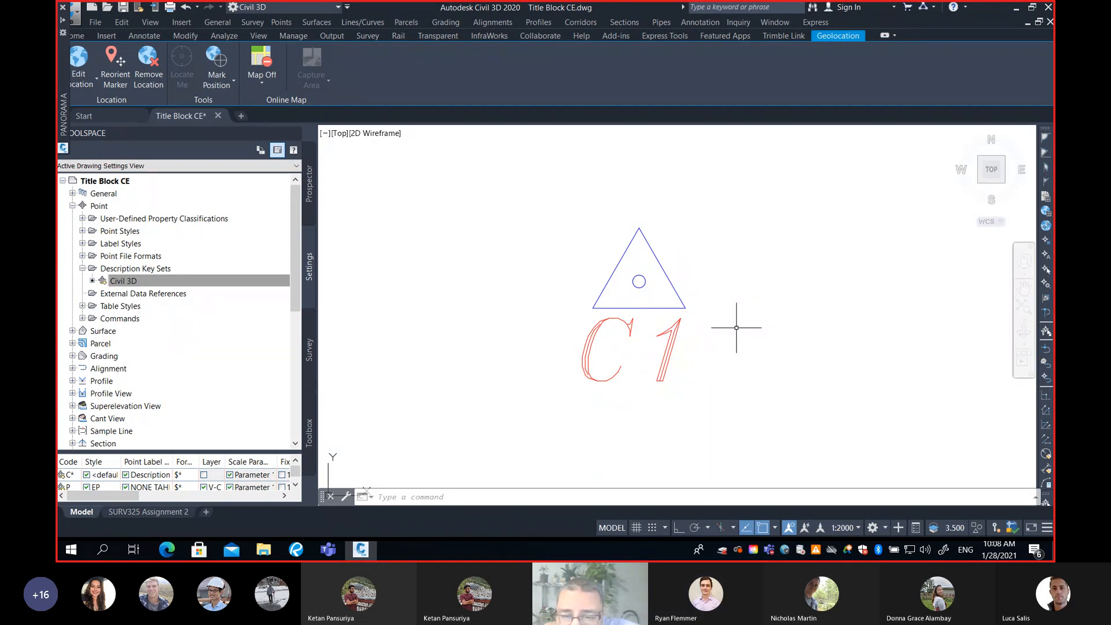
{"action": "left_click", "coordinate": [610, 333]}
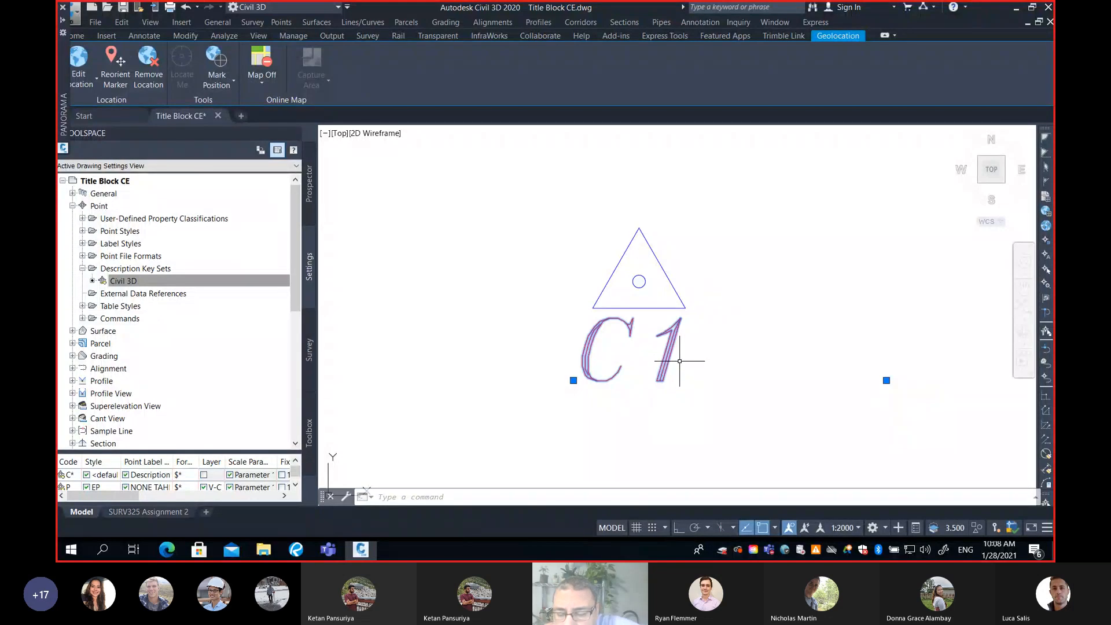
{"action": "key", "text": "Delete"}
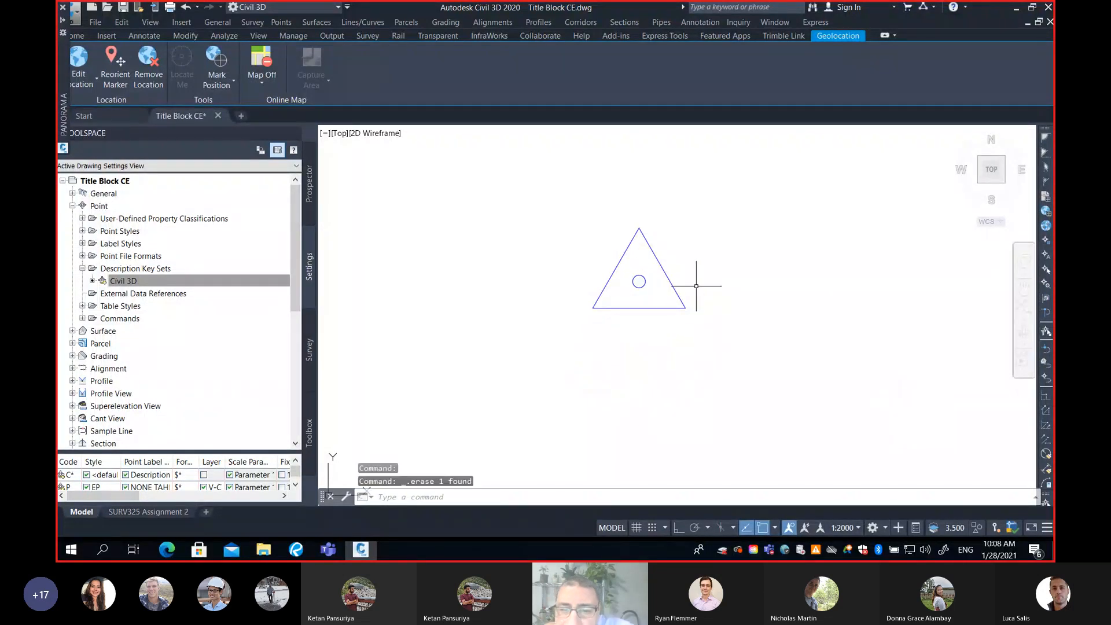
{"action": "middle_click_drag", "start_coordinate": [701, 270], "coordinate": [654, 325]}
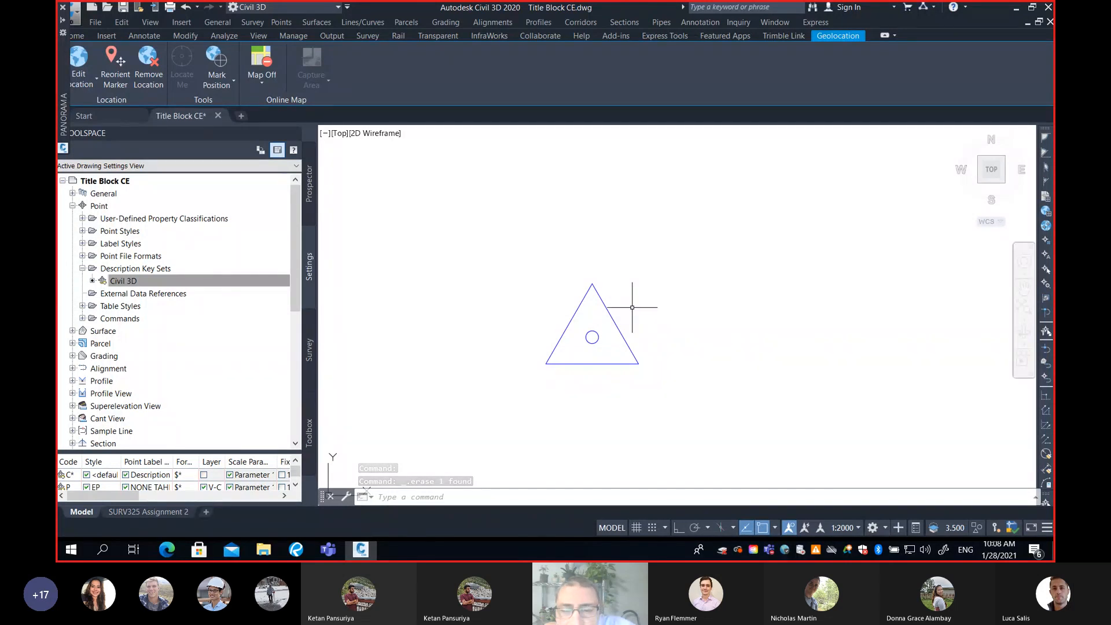
{"action": "type", "text": "b"}
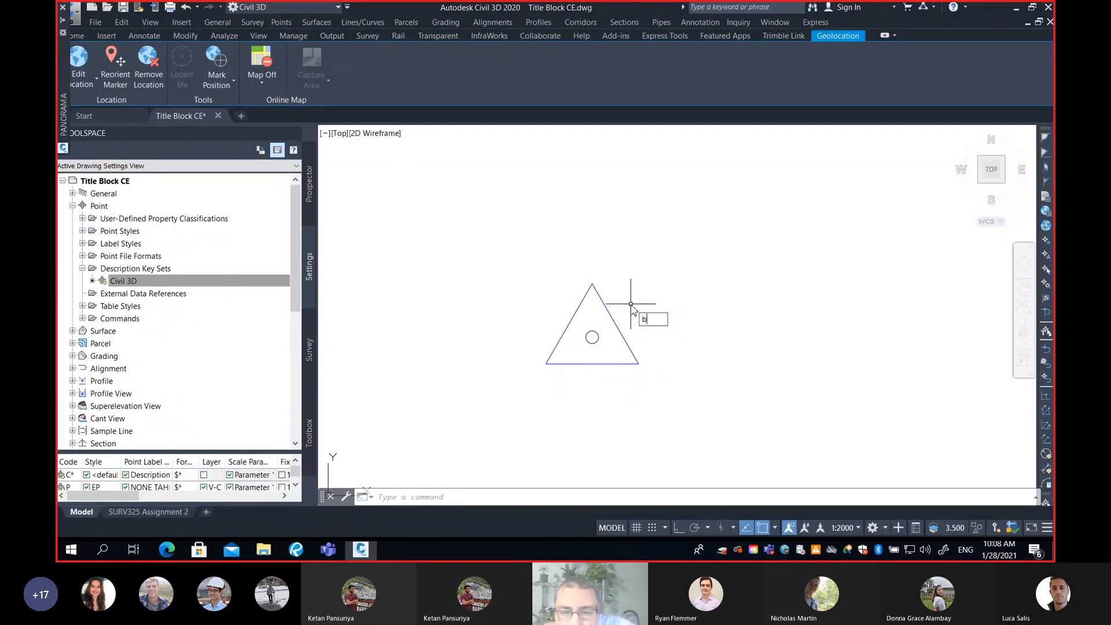
{"action": "key", "text": "Return"}
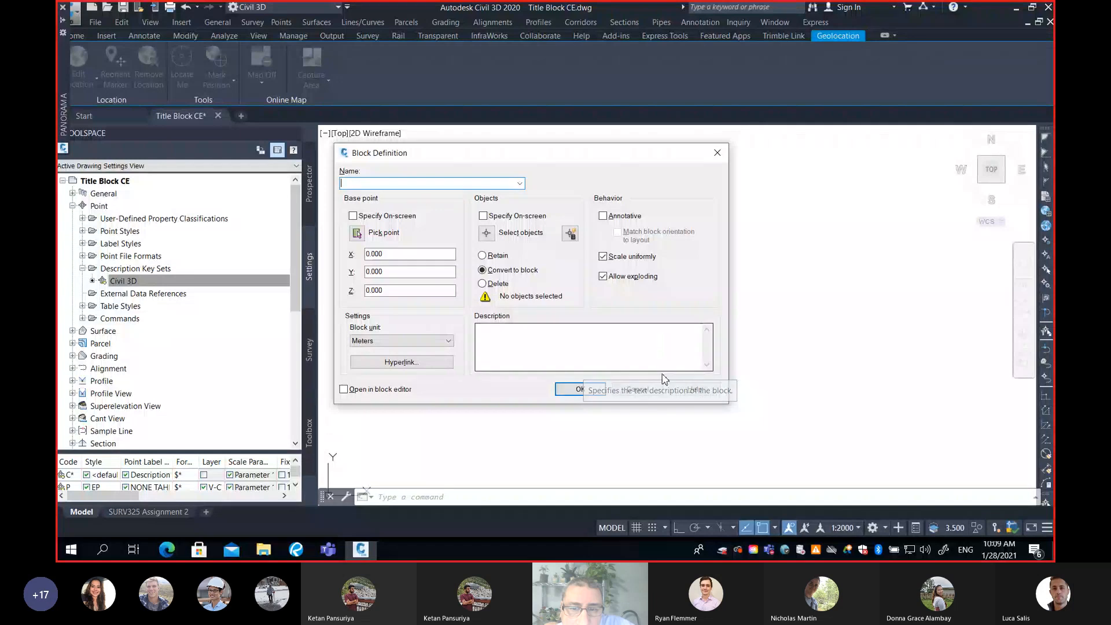
{"action": "left_click", "coordinate": [636, 388]}
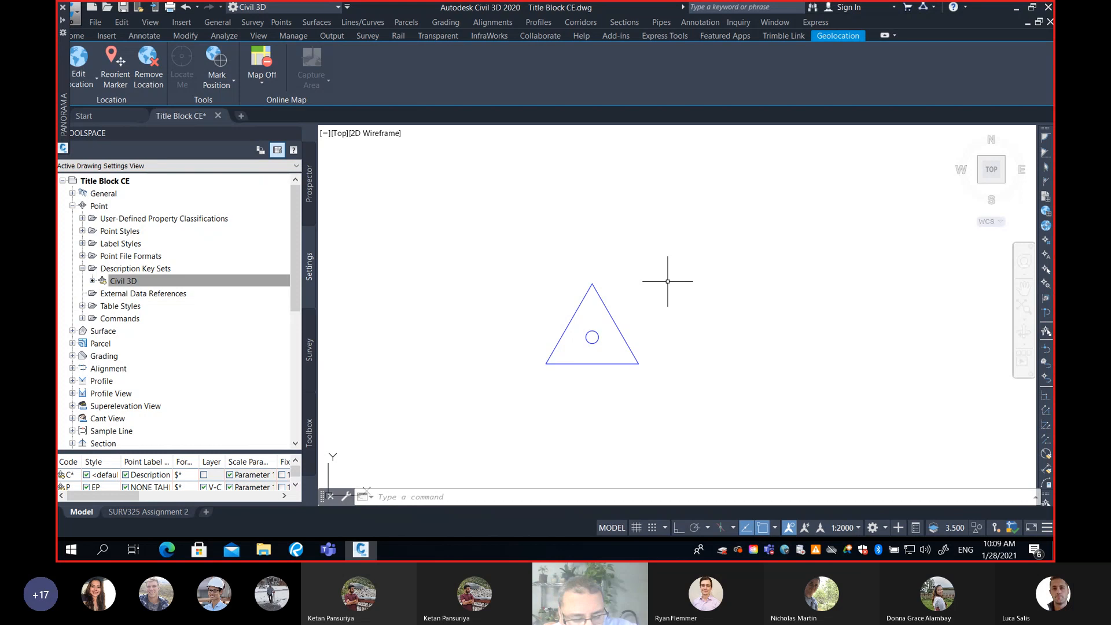
Start a new block definition and name it Traverse Point.
{"action": "type", "text": "b"}
{"action": "key", "text": "Return"}
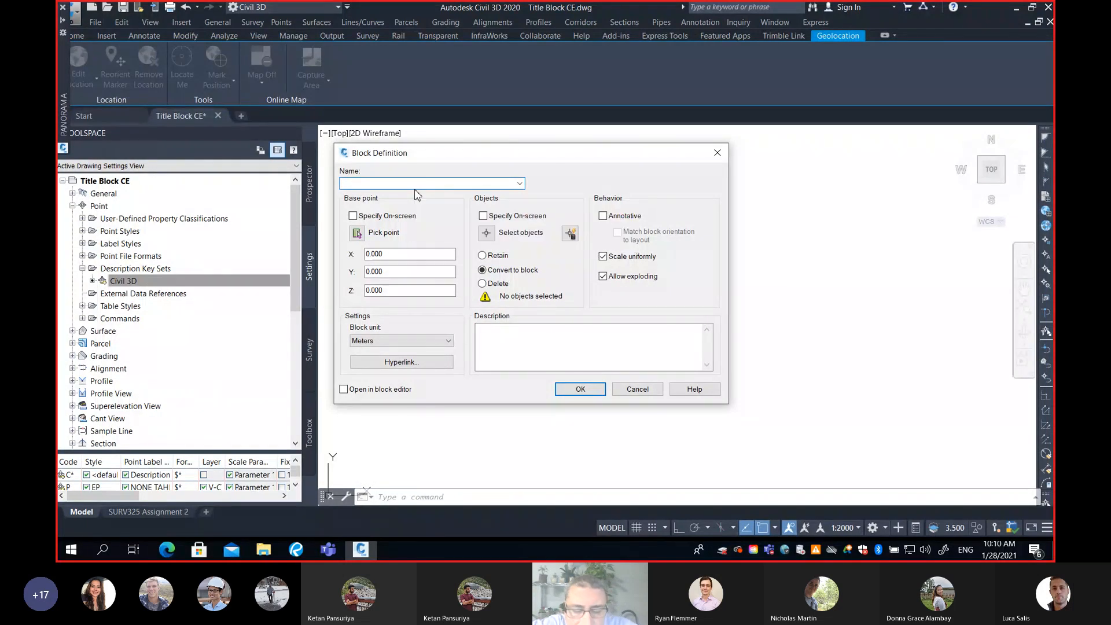
{"action": "type", "text": "C"}
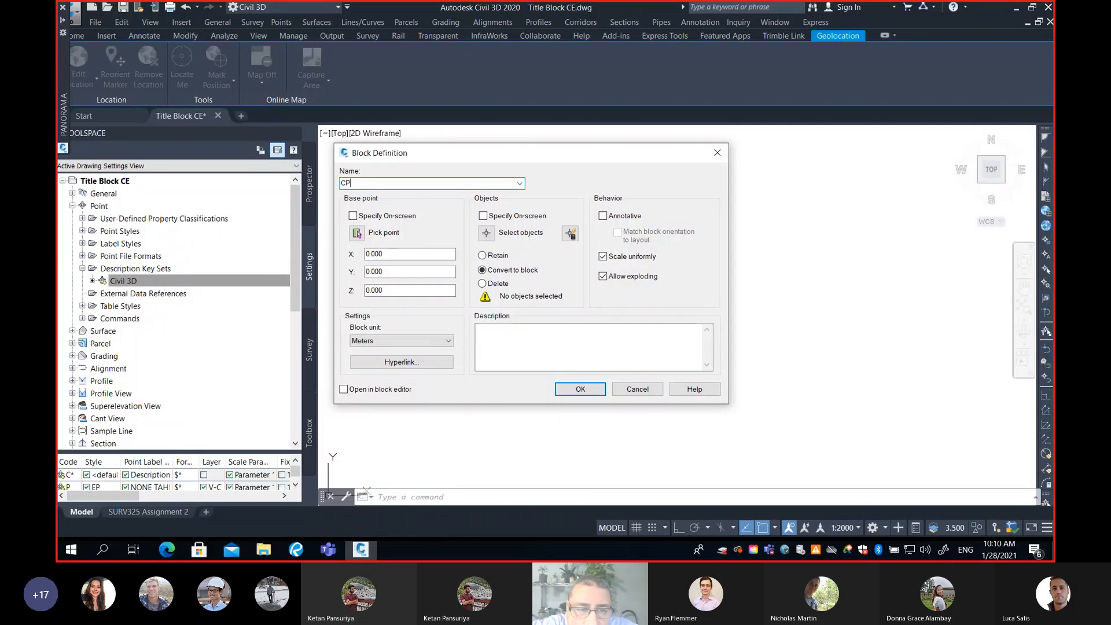
{"action": "type", "text": "P"}
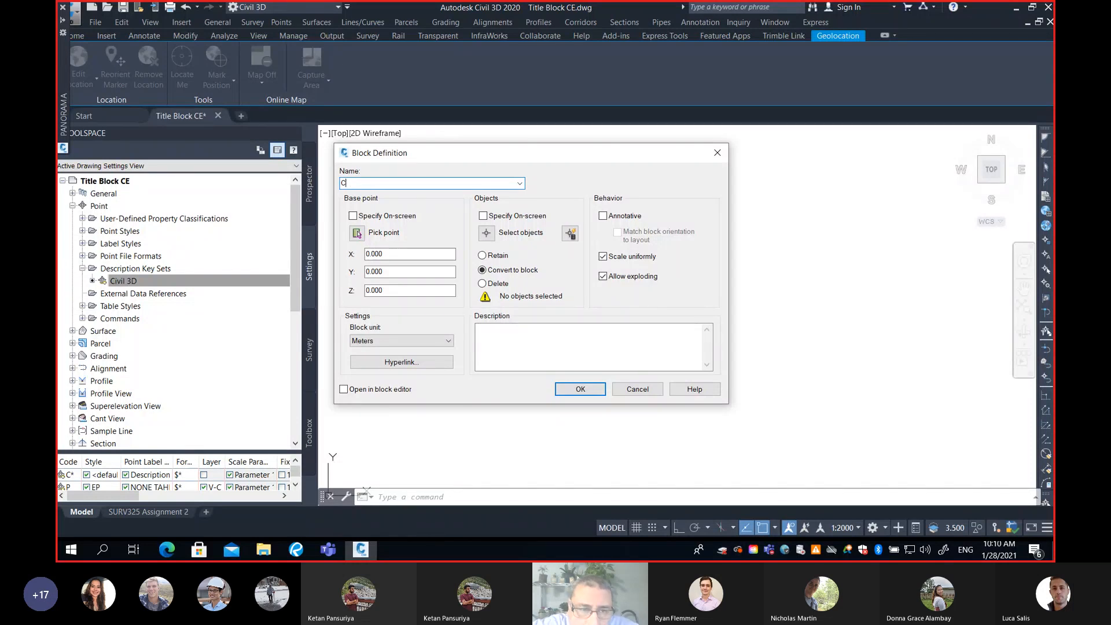
{"action": "key", "text": "BackSpace"}
{"action": "type", "text": "on"}
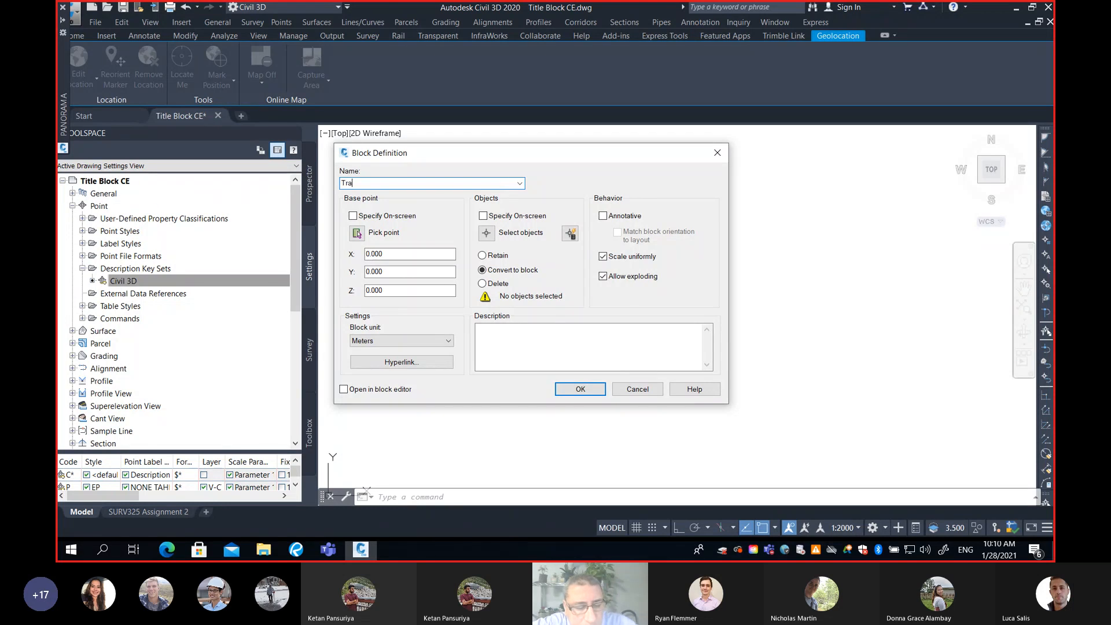
{"action": "type", "text": "Traverse Point"}
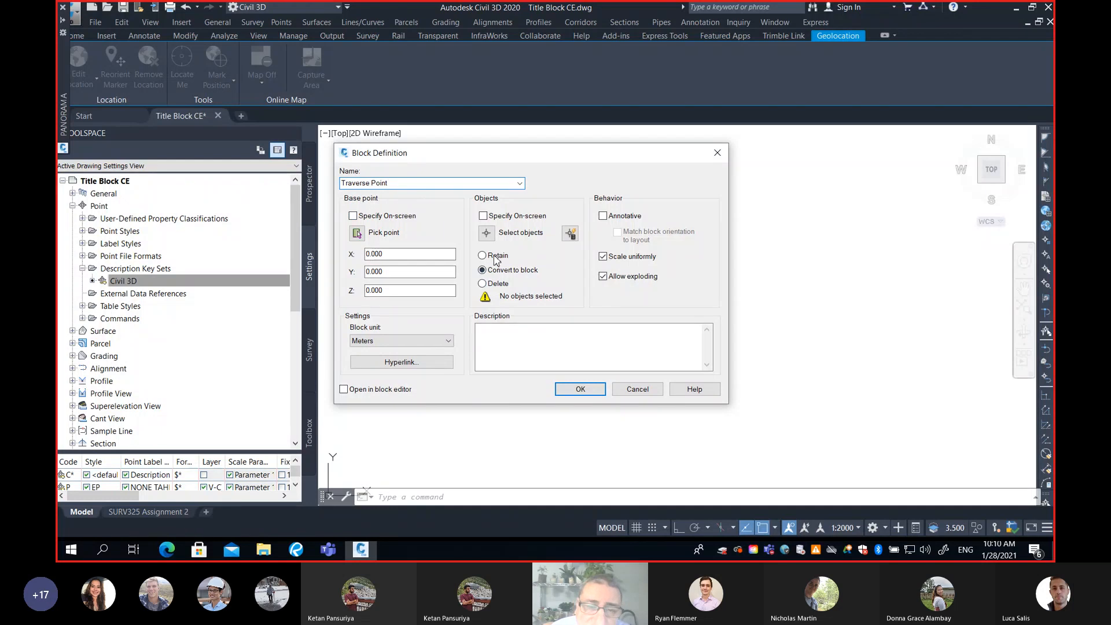
Add the pasted triangle and circle to the Traverse Point block as its objects.
{"action": "left_click", "coordinate": [486, 232]}
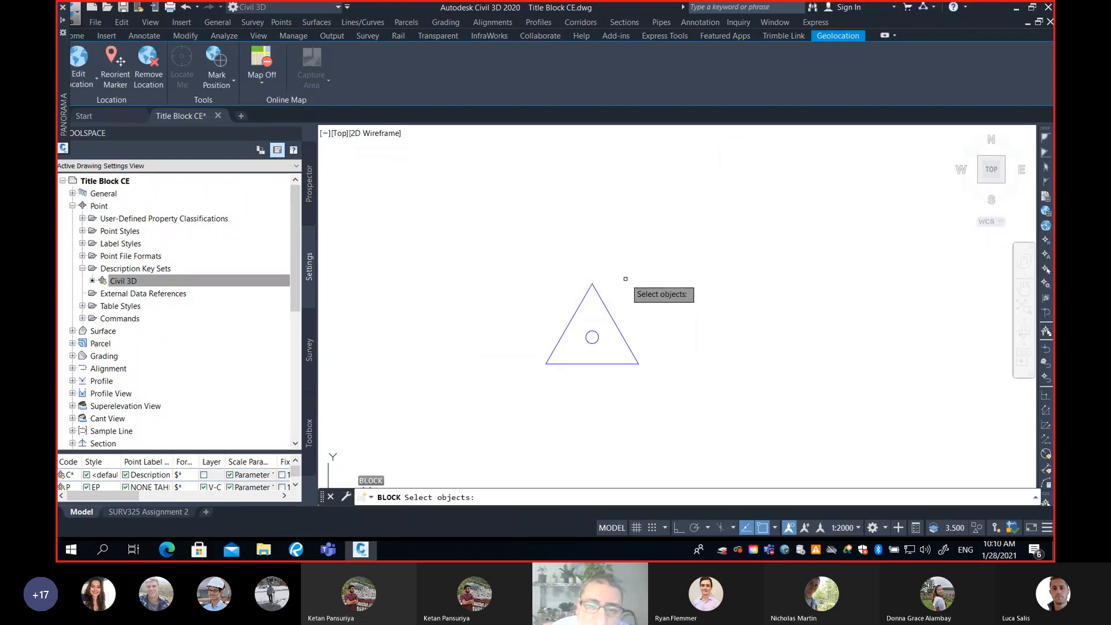
{"action": "left_click", "coordinate": [657, 253]}
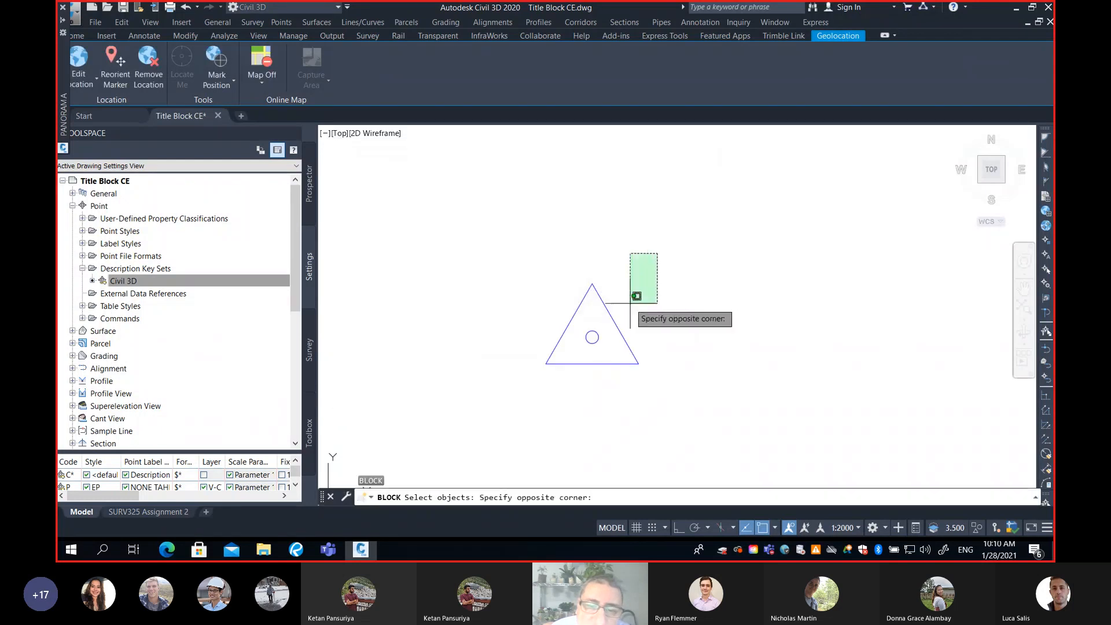
{"action": "left_click", "coordinate": [543, 383]}
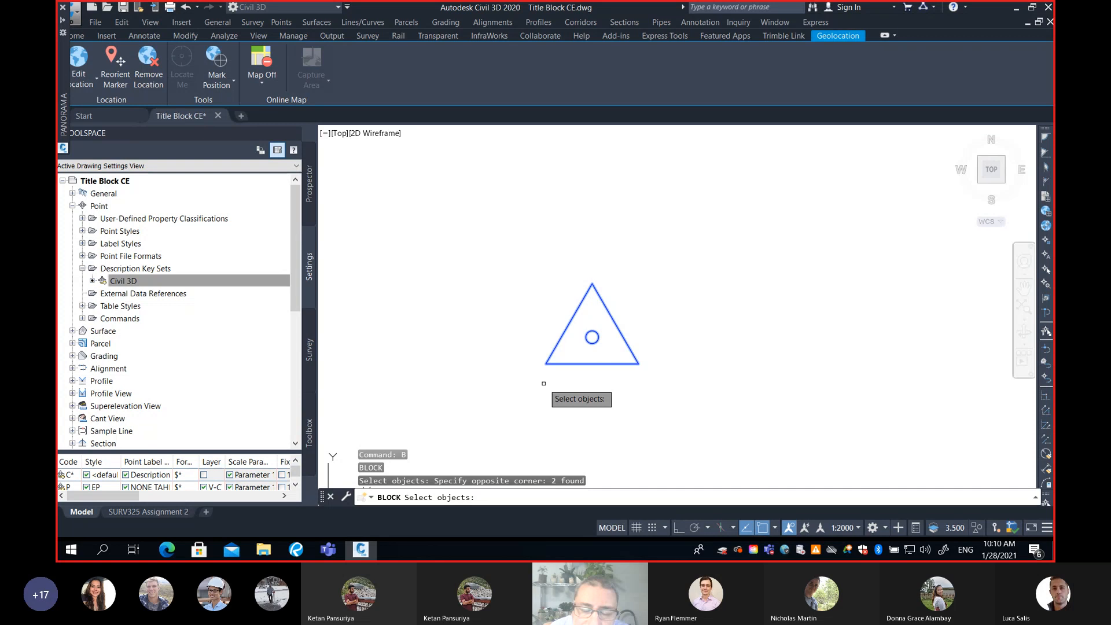
{"action": "key", "text": "Return"}
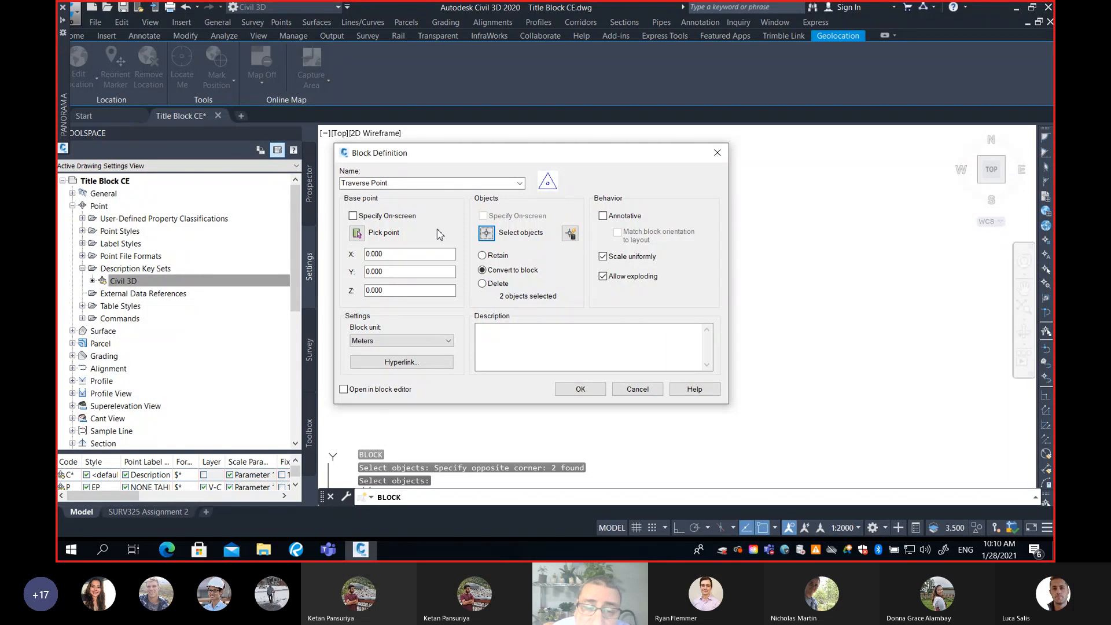
Set the block's insertion base point at the centre of the small circle inside the triangle.
{"action": "left_click", "coordinate": [357, 234]}
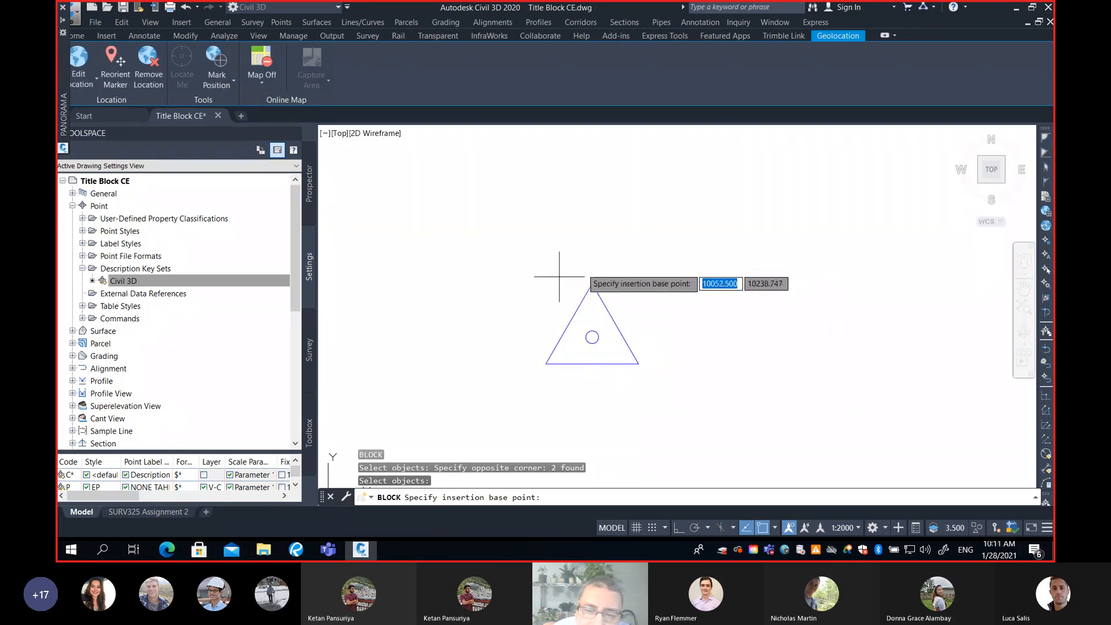
{"action": "scroll", "coordinate": [595, 387], "scroll_direction": "up", "scroll_amount": 4}
{"action": "middle_click_drag", "start_coordinate": [609, 247], "coordinate": [596, 300]}
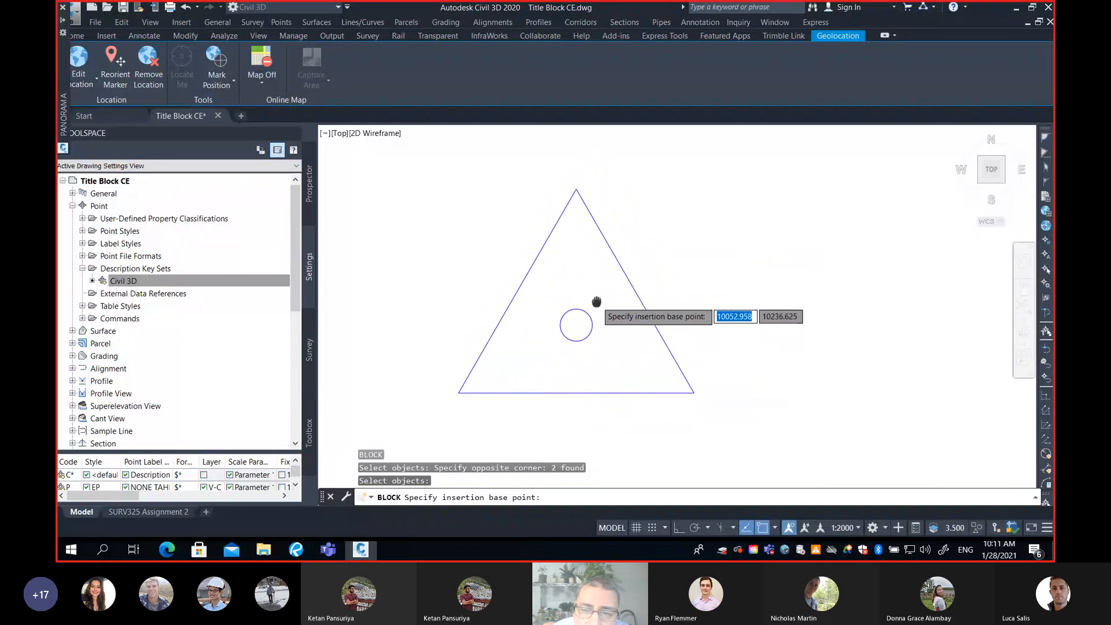
{"action": "type", "text": "c"}
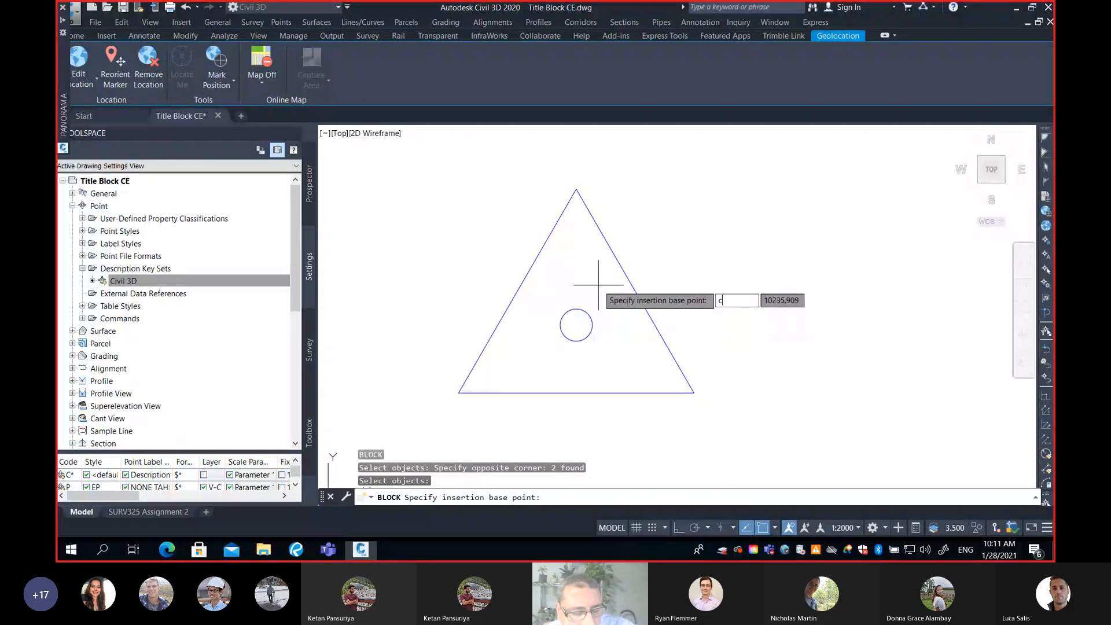
{"action": "type", "text": "en"}
{"action": "key", "text": "Return"}
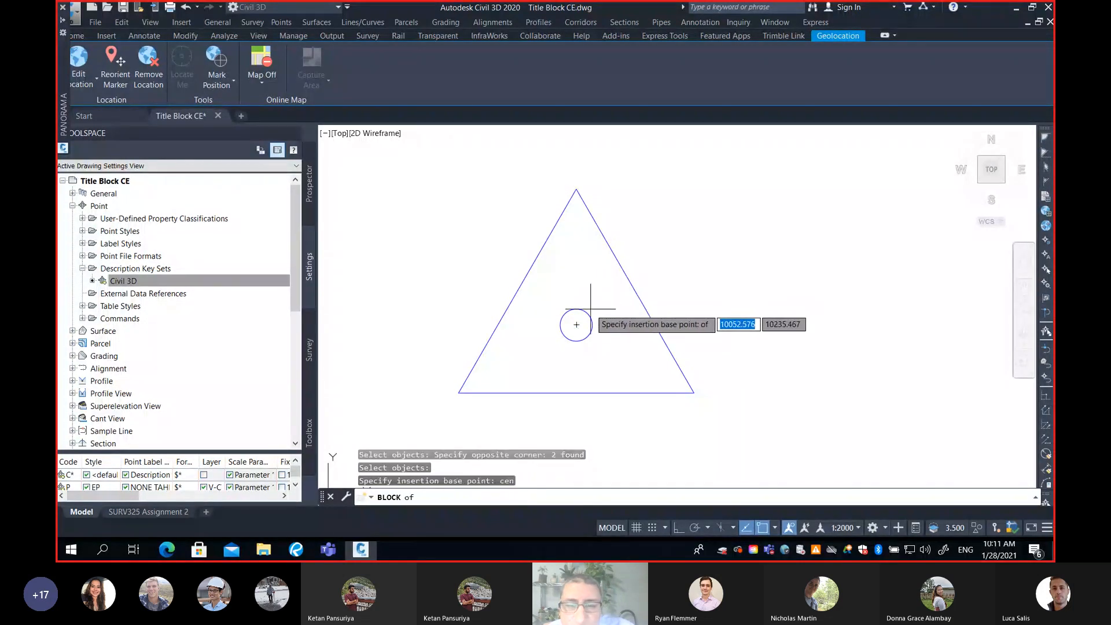
{"action": "left_click", "coordinate": [577, 325]}
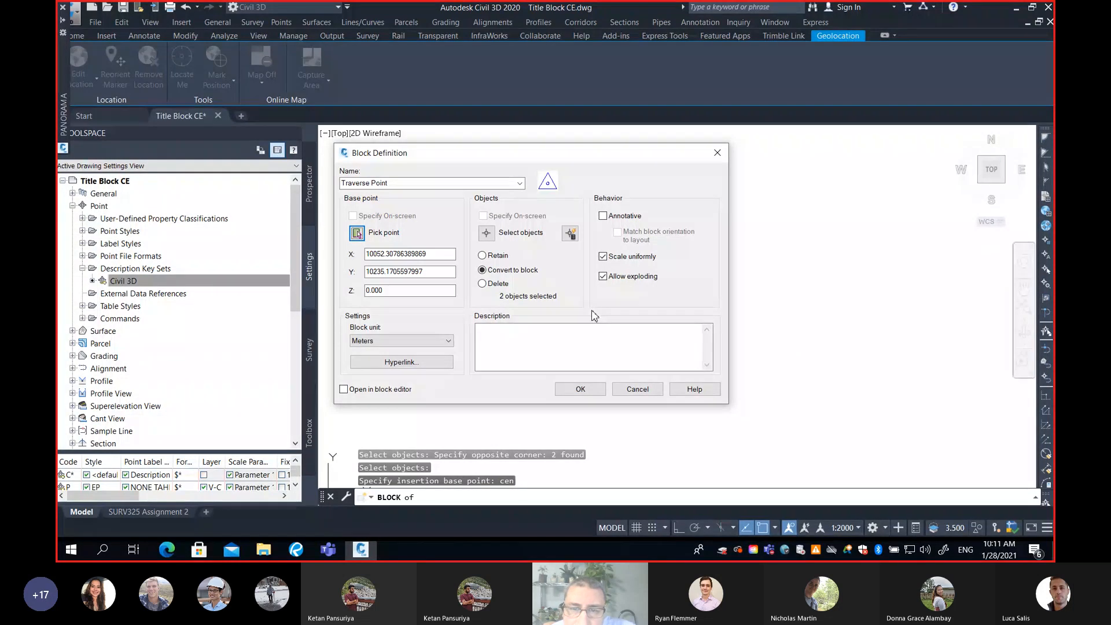
Make the block annotative with its orientation matched to the layout, and create the block definition.
{"action": "left_click", "coordinate": [604, 217]}
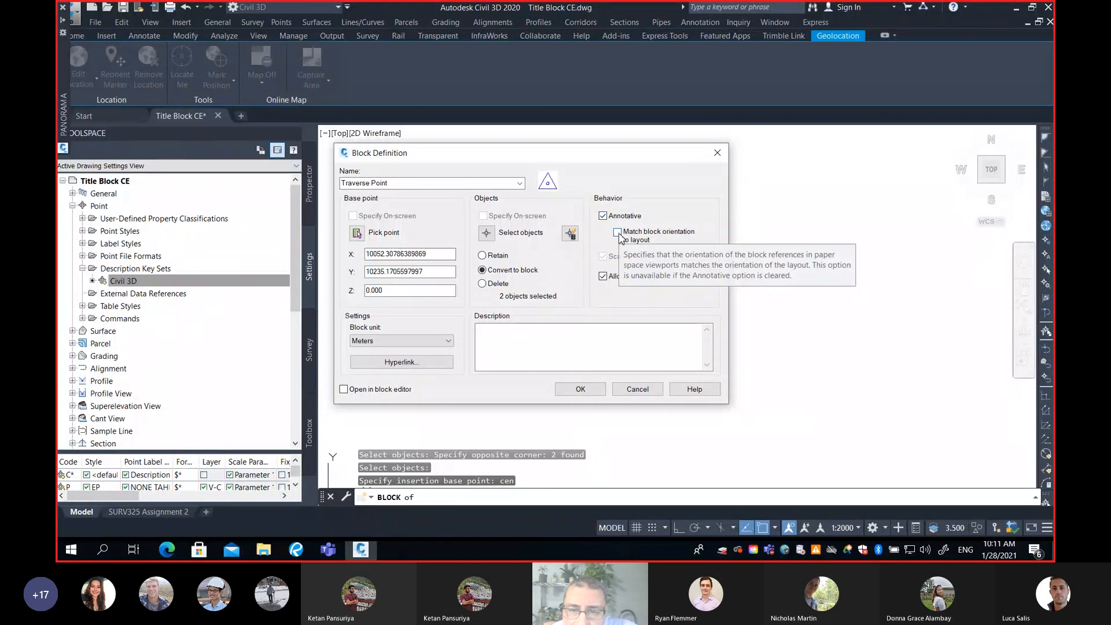
{"action": "left_click", "coordinate": [617, 232]}
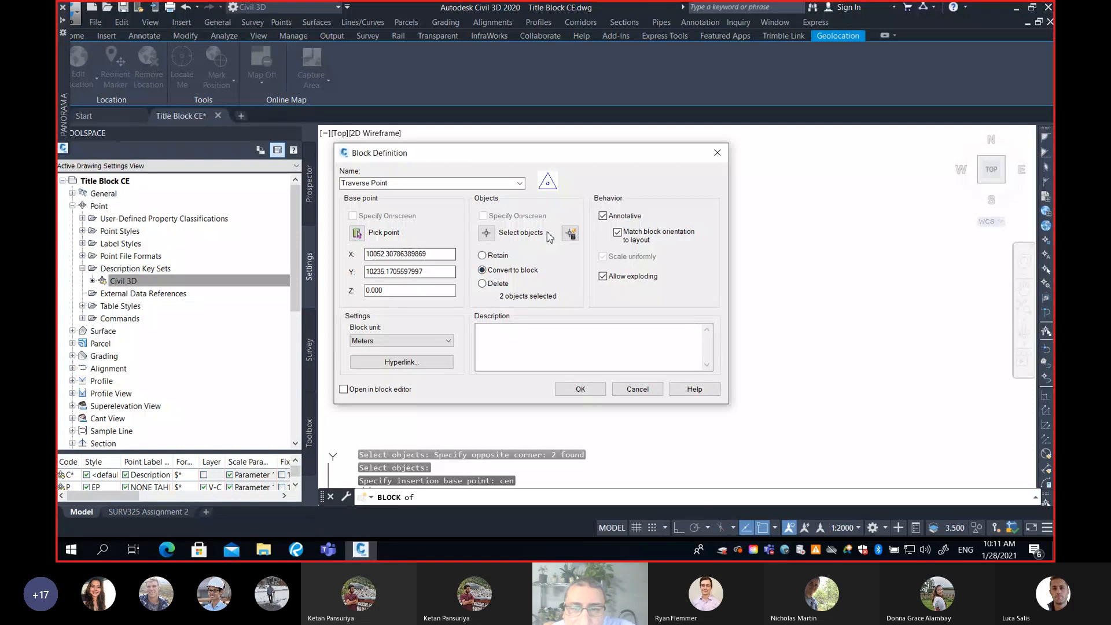
{"action": "left_click", "coordinate": [580, 388]}
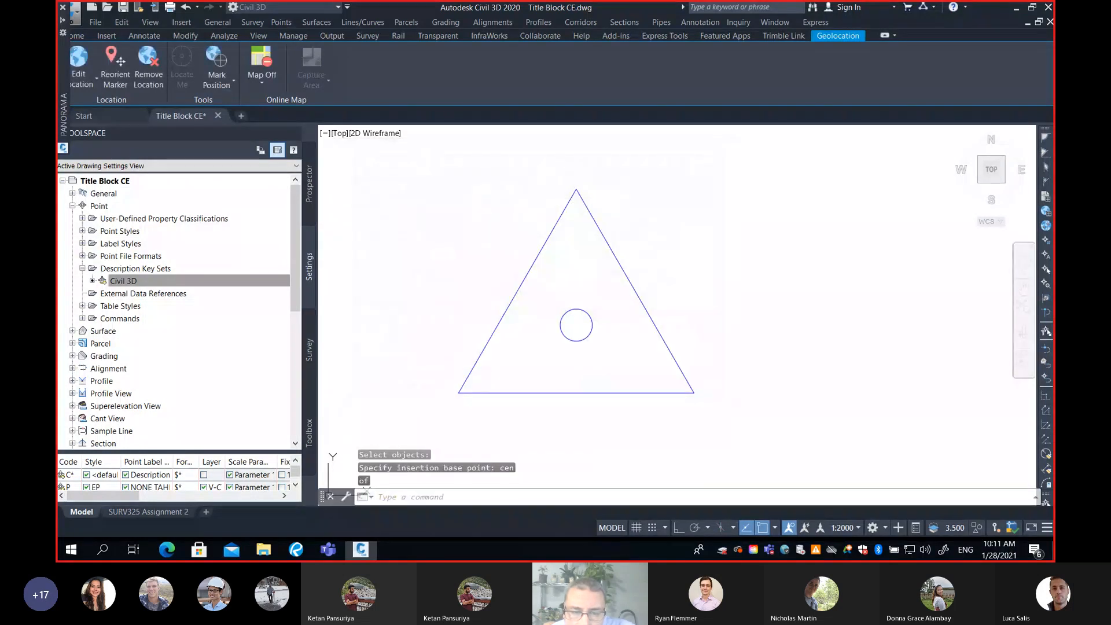
Erase the Traverse Point block symbol from model space.
{"action": "left_click", "coordinate": [660, 245]}
{"action": "left_click", "coordinate": [613, 309]}
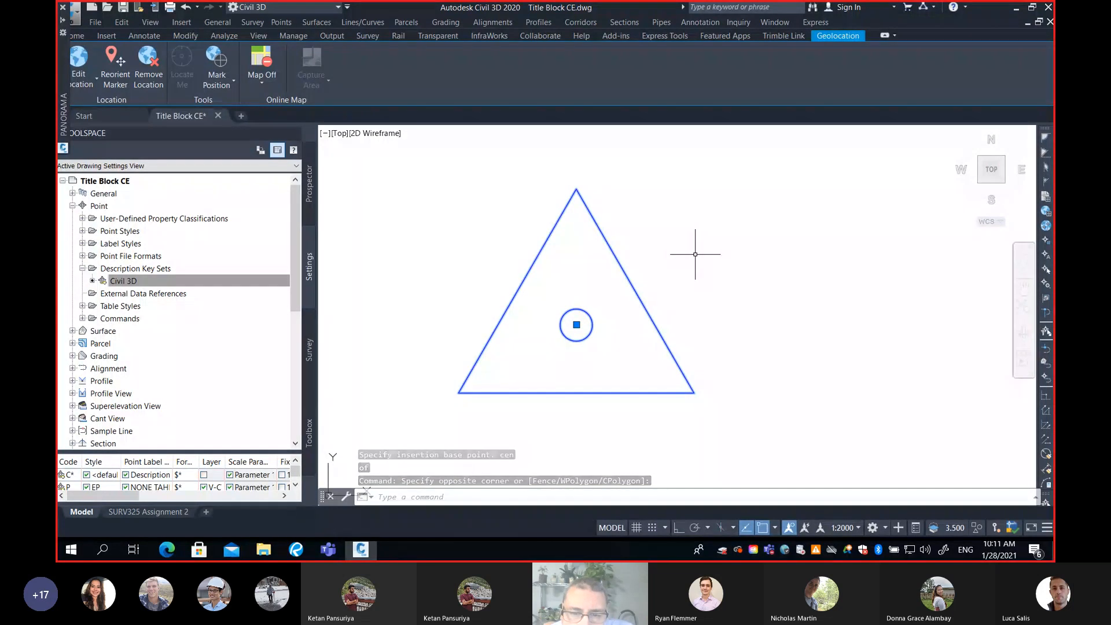
{"action": "type", "text": "e"}
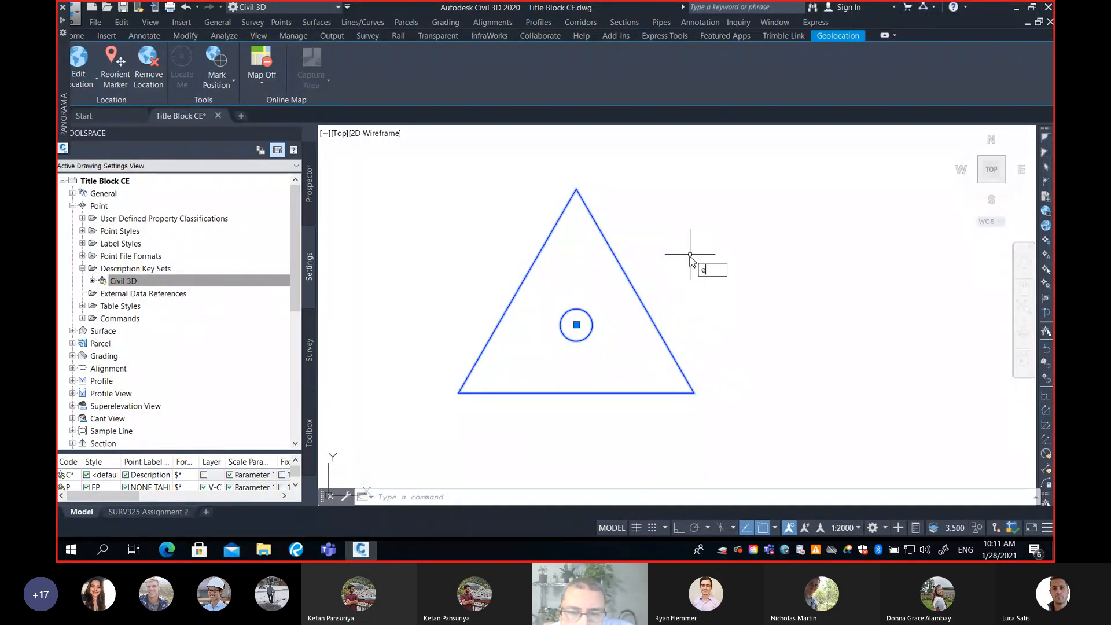
{"action": "key", "text": "Return"}
{"action": "middle_click_drag", "start_coordinate": [575, 275], "coordinate": [690, 261]}
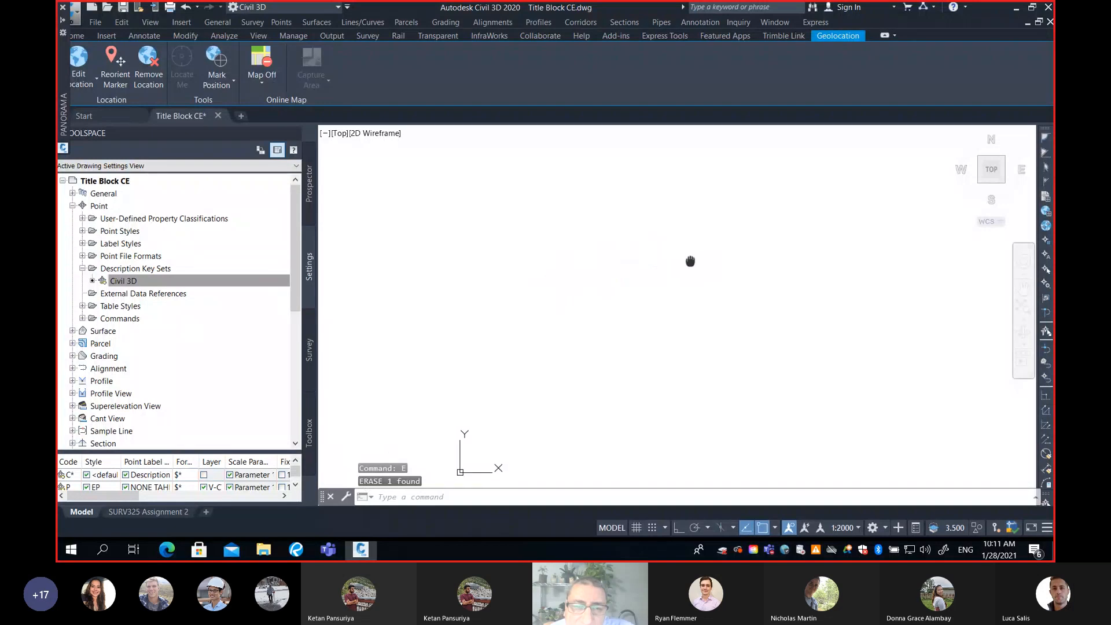
{"action": "scroll", "coordinate": [689, 260], "scroll_direction": "up", "scroll_amount": 2}
Open the properties of the Assignment 2 Data point group.
{"action": "left_click", "coordinate": [308, 193]}
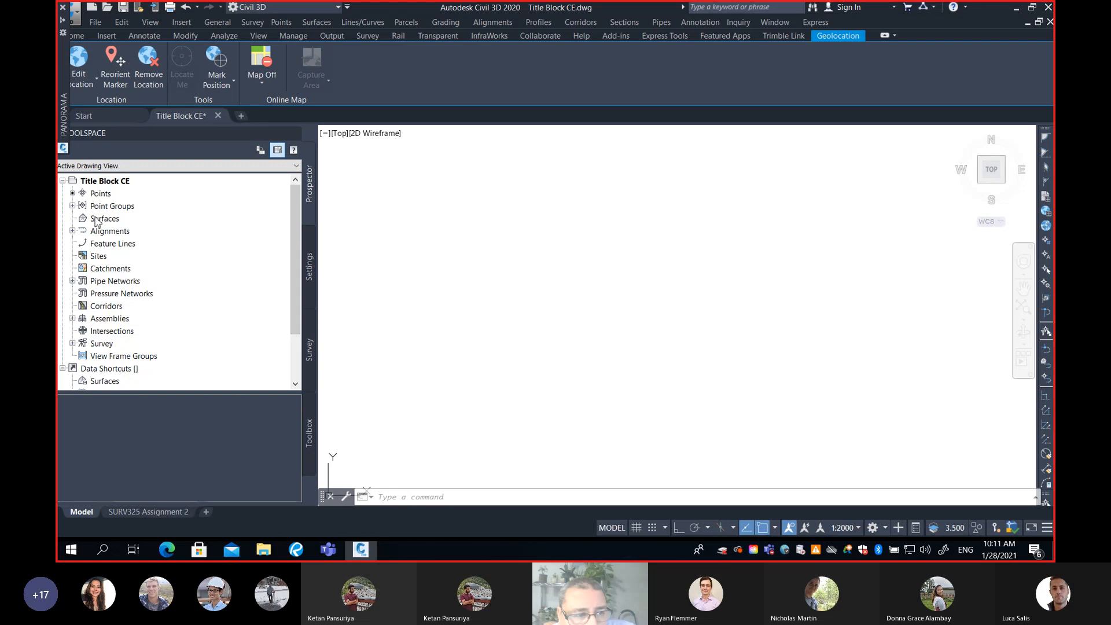
{"action": "left_click", "coordinate": [72, 206]}
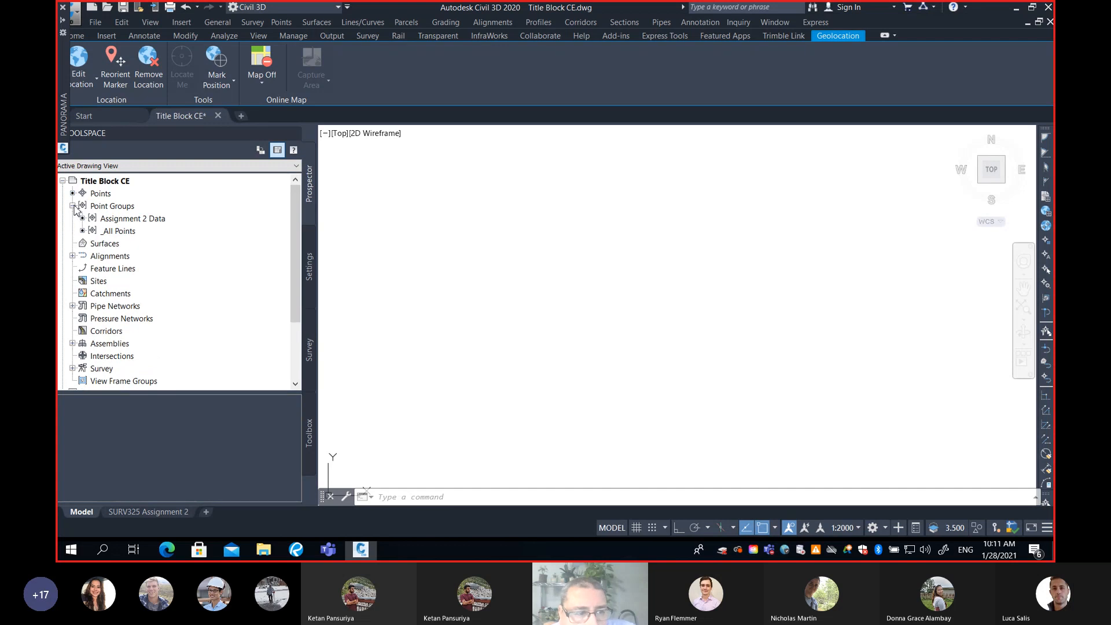
{"action": "left_click", "coordinate": [114, 221]}
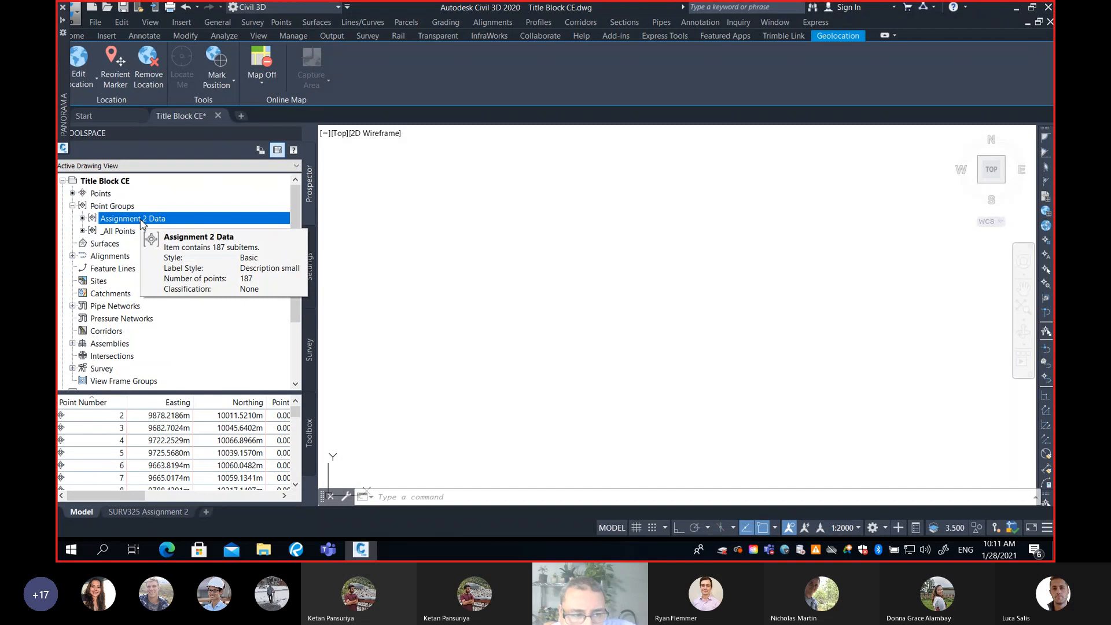
{"action": "right_click", "coordinate": [143, 223]}
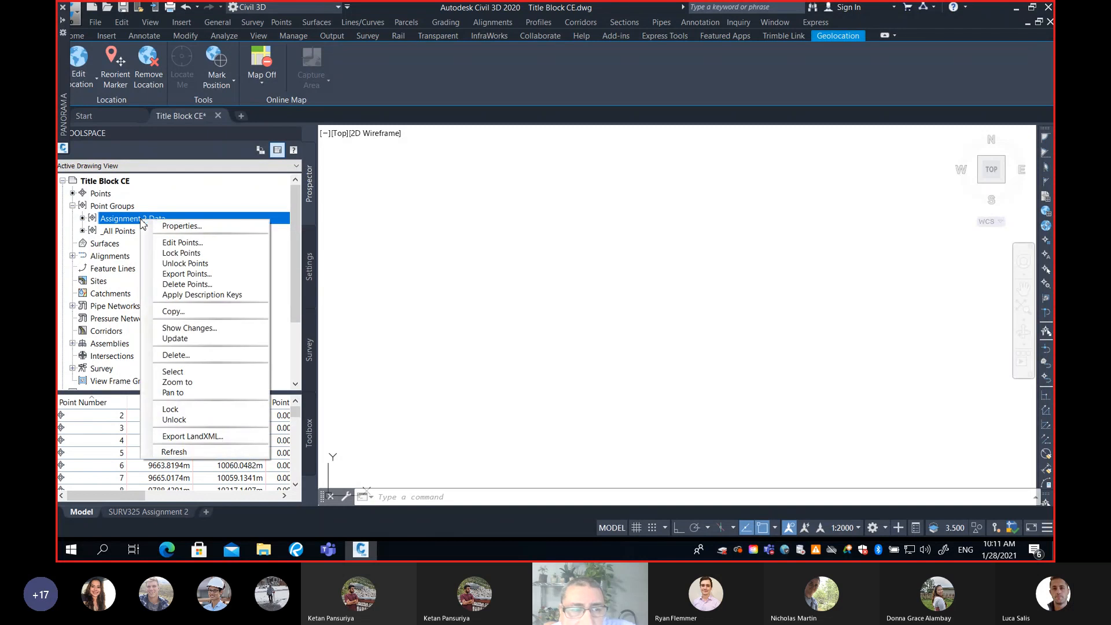
{"action": "left_click", "coordinate": [162, 226]}
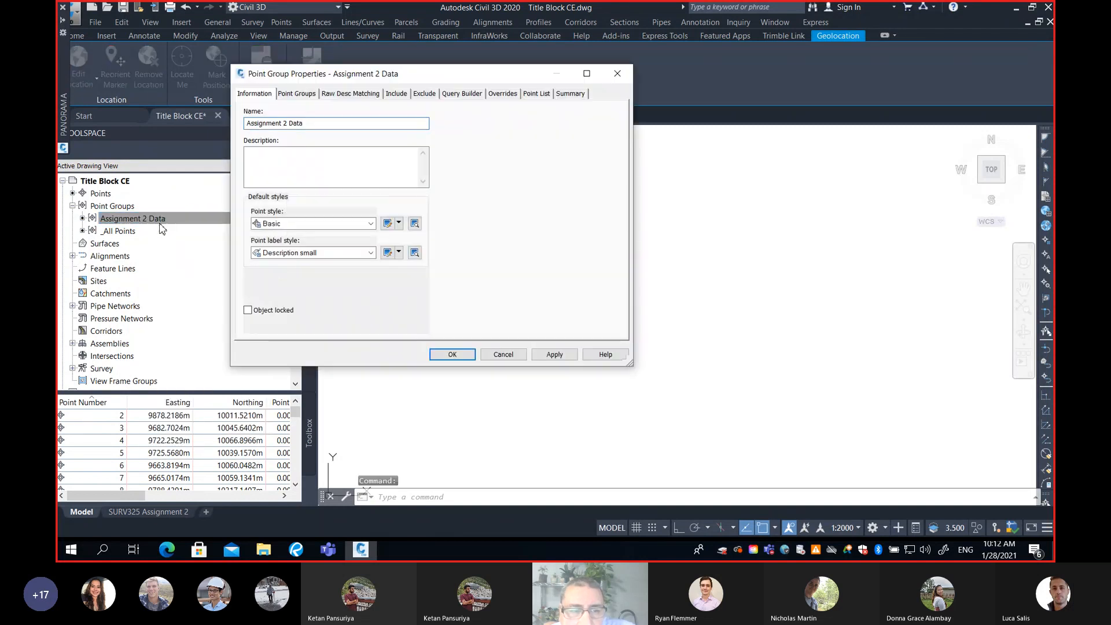
Copy the Basic point style of the point group as a new style named Traverse Point.
{"action": "left_click", "coordinate": [370, 223]}
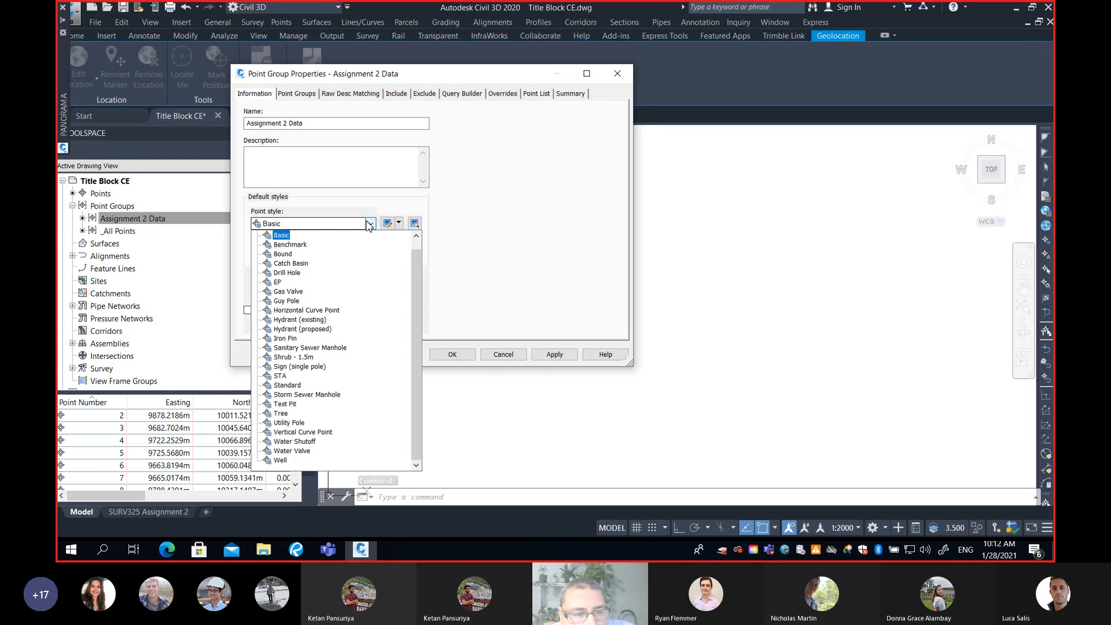
{"action": "key", "text": "g"}
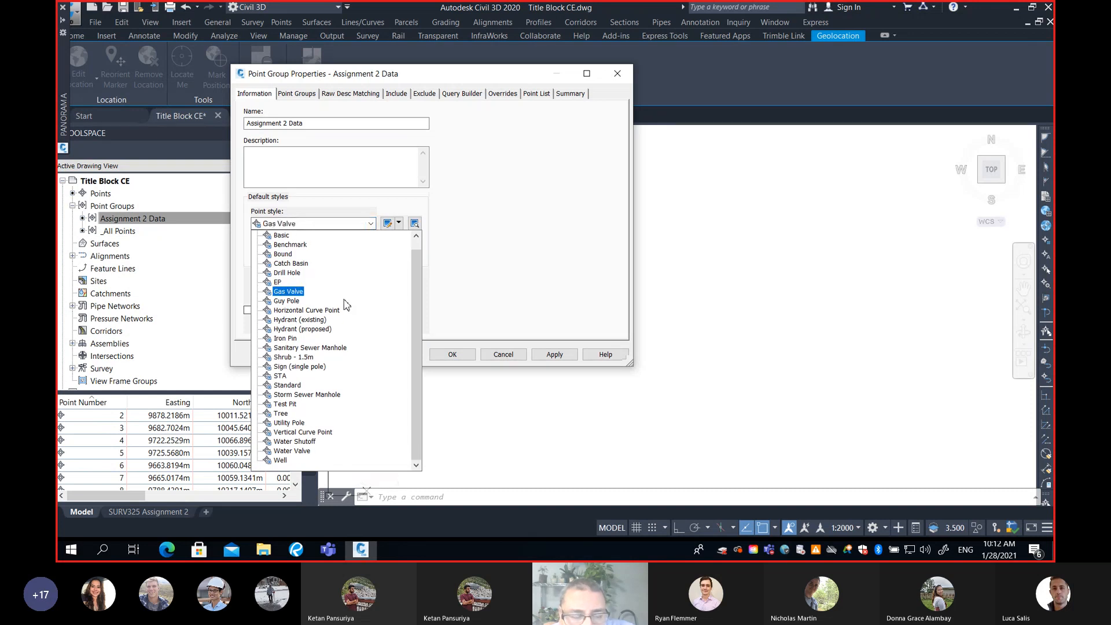
{"action": "scroll", "coordinate": [341, 302], "scroll_direction": "up", "scroll_amount": 1}
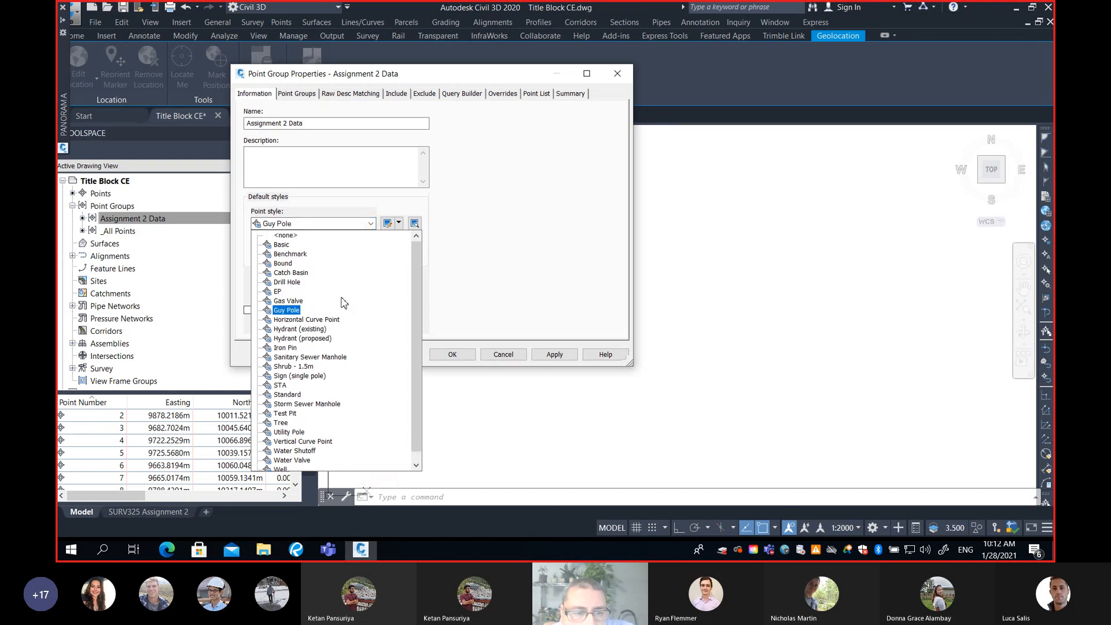
{"action": "left_click", "coordinate": [285, 248]}
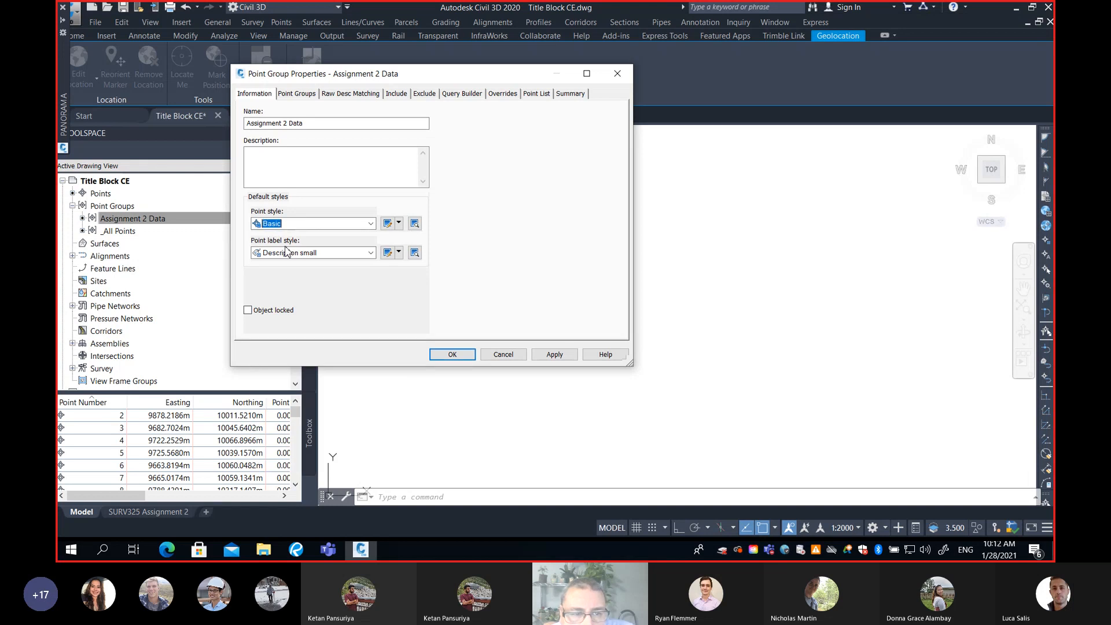
{"action": "left_click", "coordinate": [399, 223]}
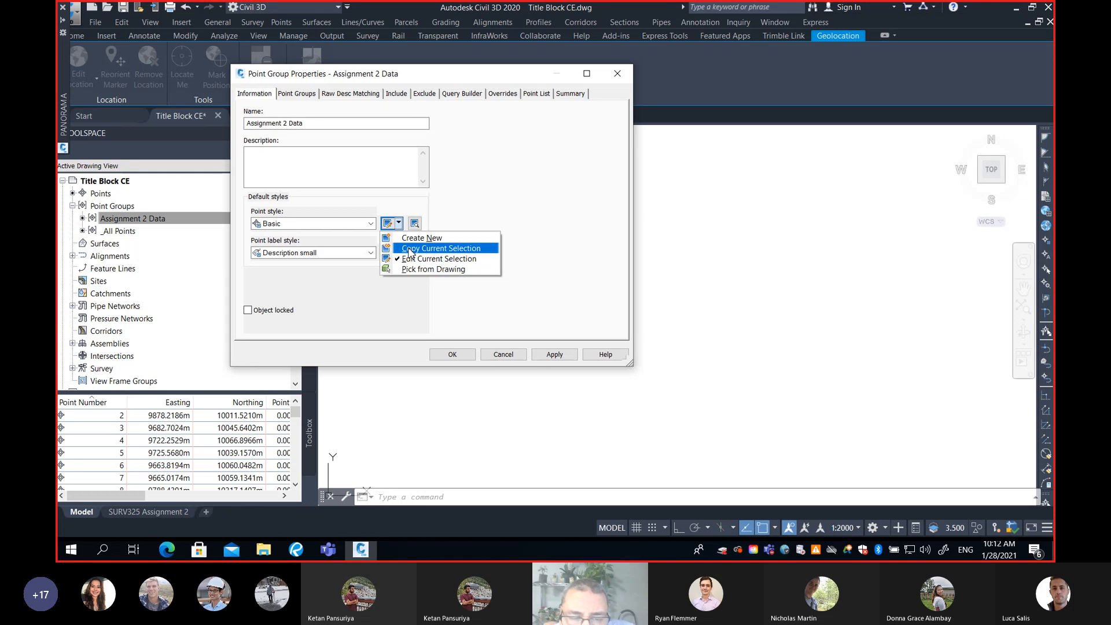
{"action": "left_click", "coordinate": [409, 249]}
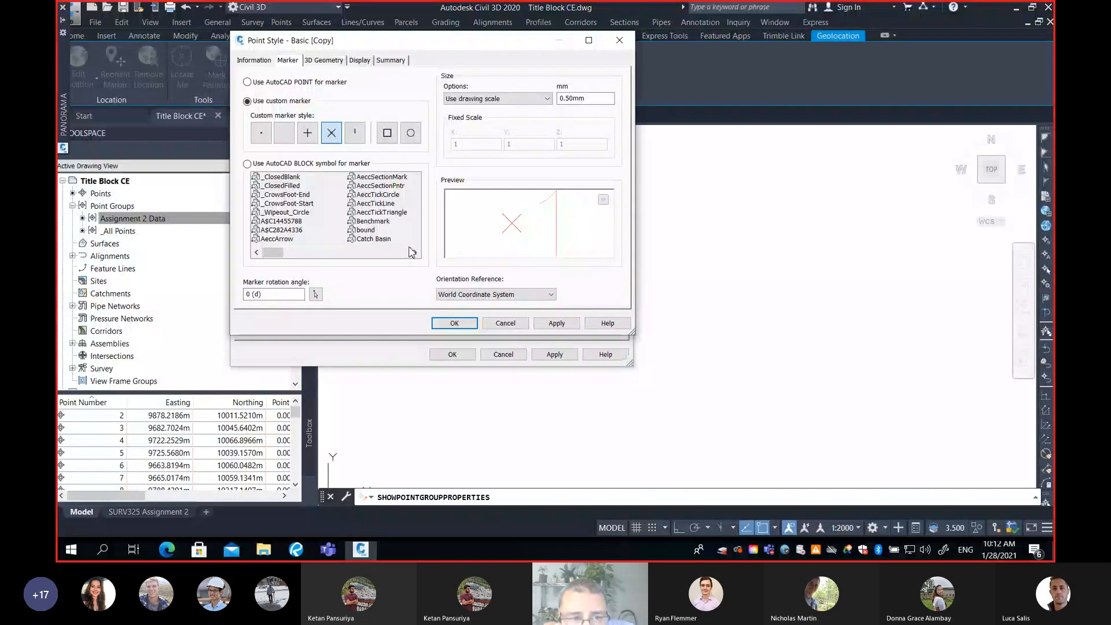
{"action": "left_click", "coordinate": [261, 61]}
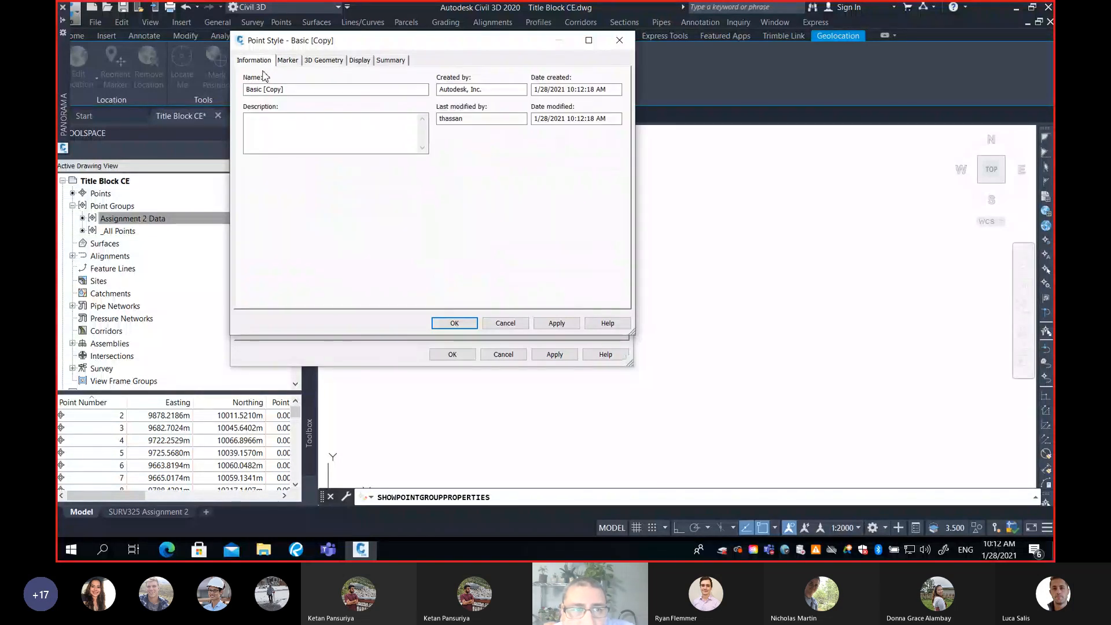
{"action": "left_click_drag", "start_coordinate": [303, 89], "coordinate": [230, 91]}
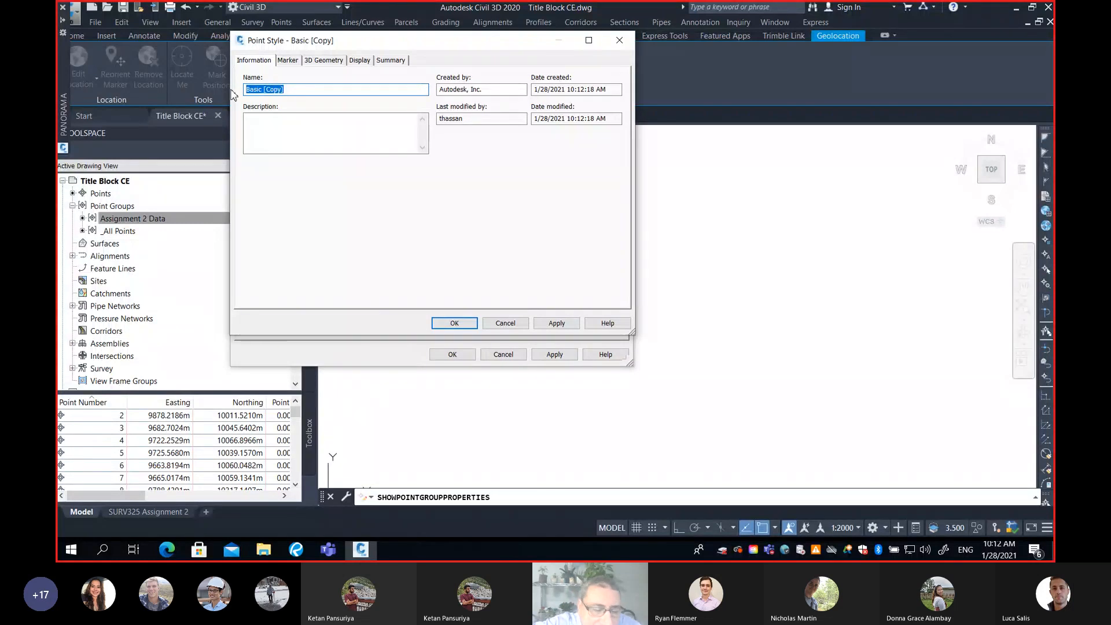
{"action": "type", "text": "Traver"}
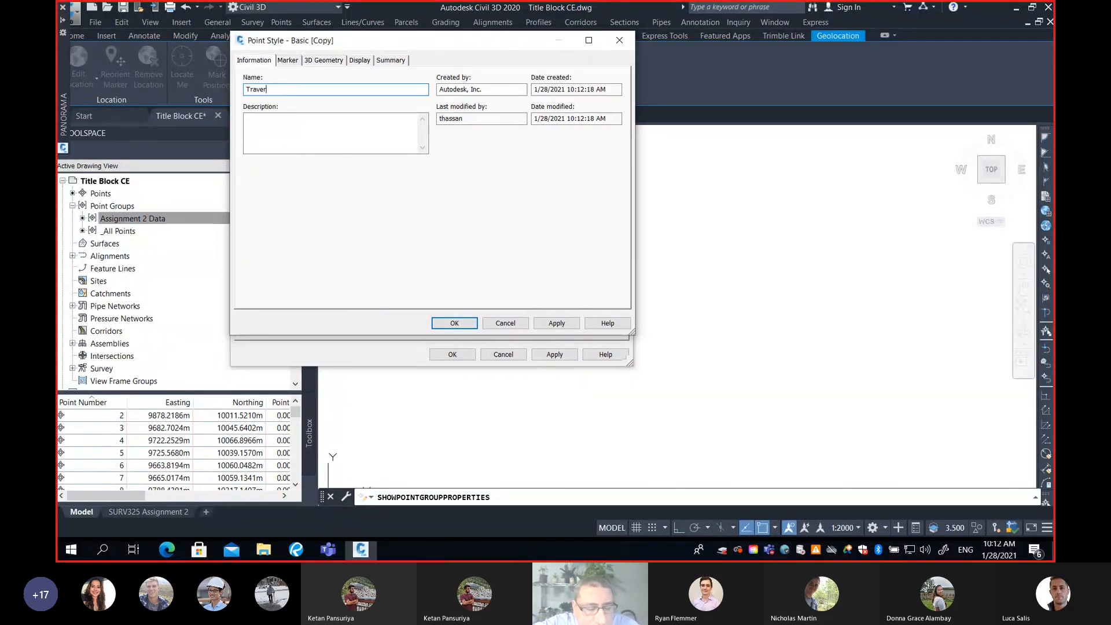
{"action": "type", "text": "se Point"}
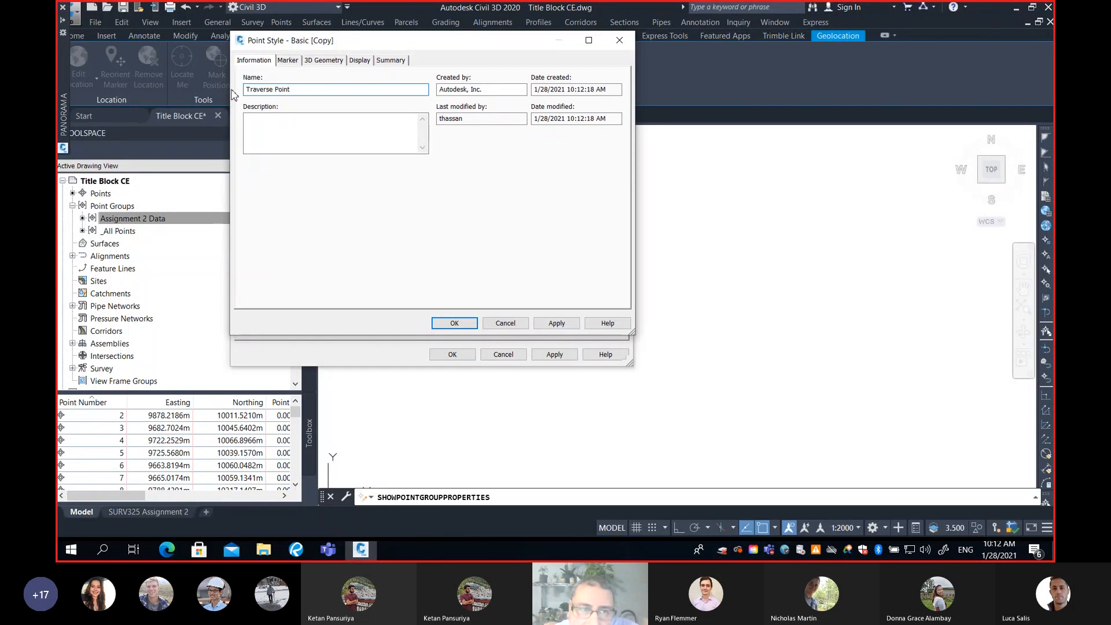
Set the style's marker to an AutoCAD block symbol using the Traverse Point block, and inspect its preview.
{"action": "left_click", "coordinate": [288, 61]}
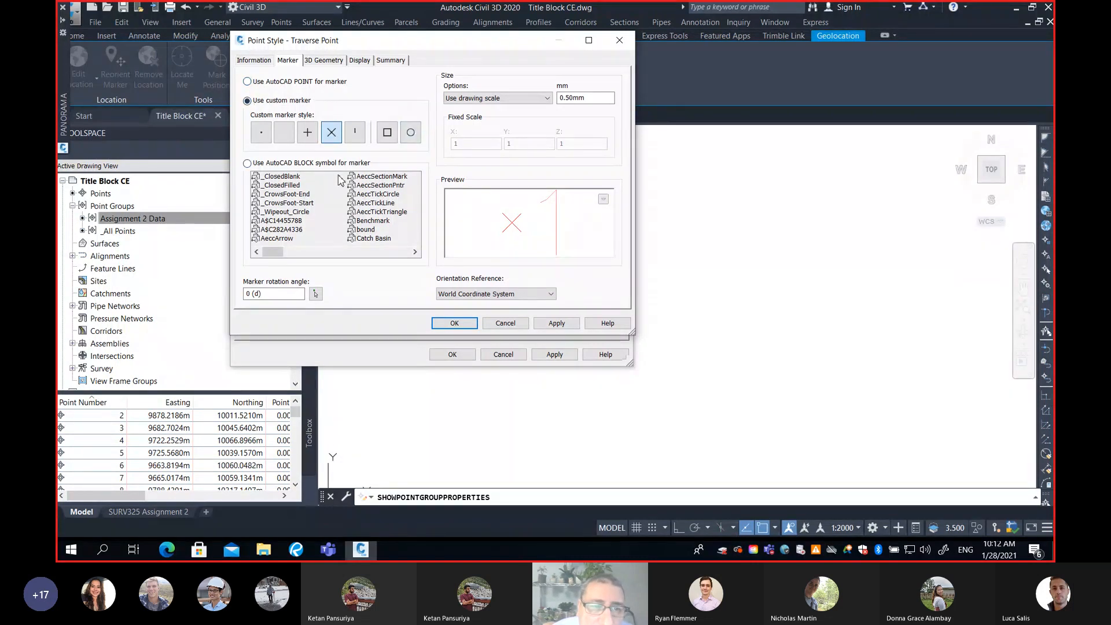
{"action": "left_click", "coordinate": [248, 163]}
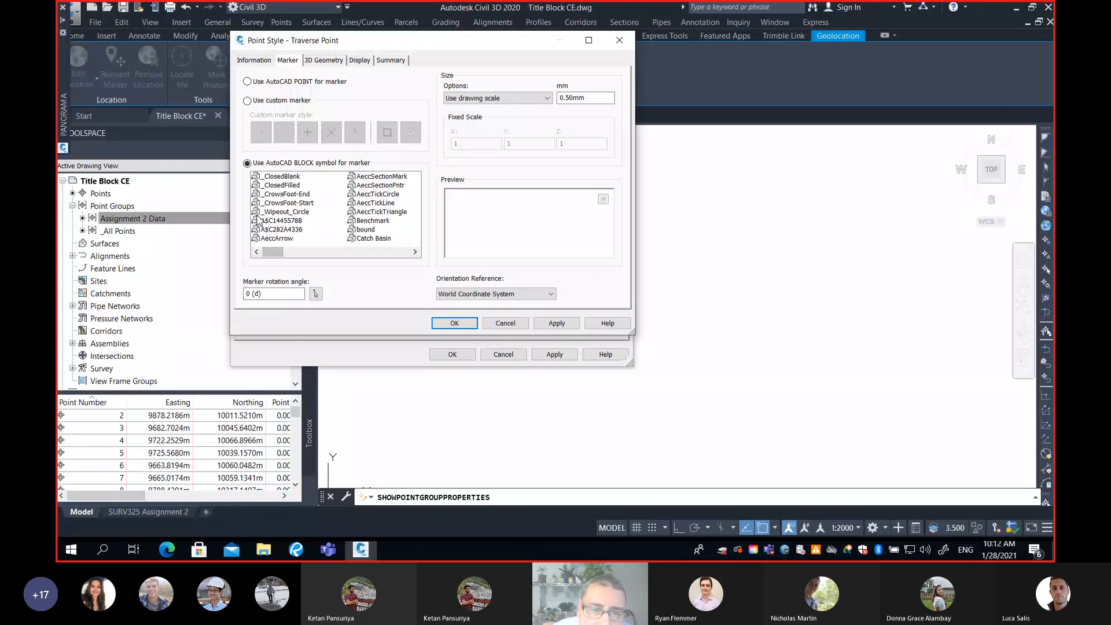
{"action": "left_click", "coordinate": [295, 222]}
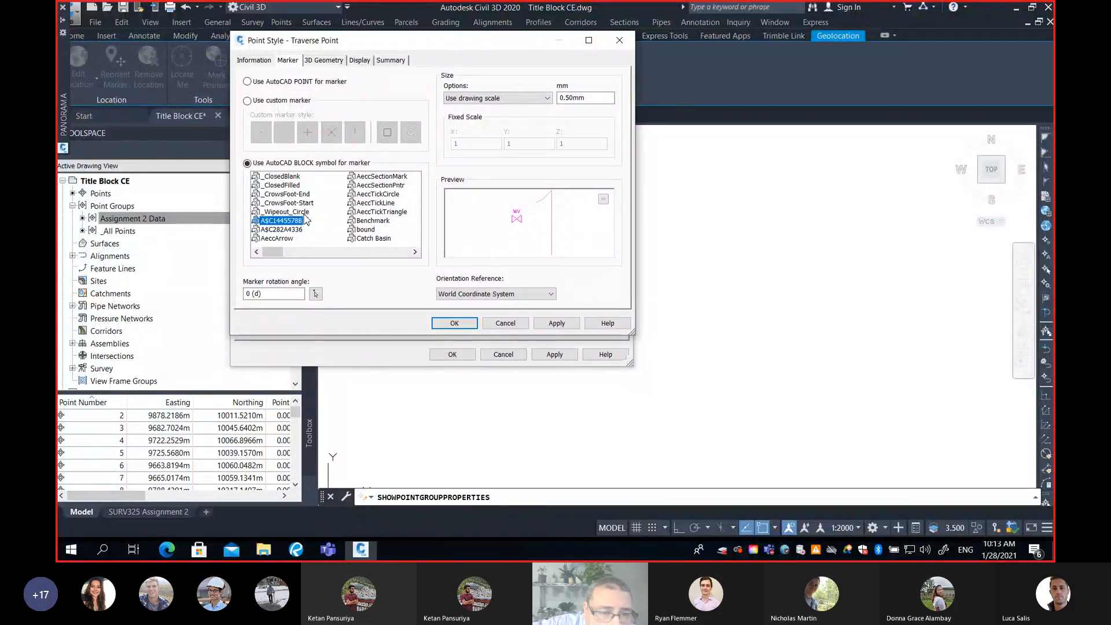
{"action": "key", "text": "t"}
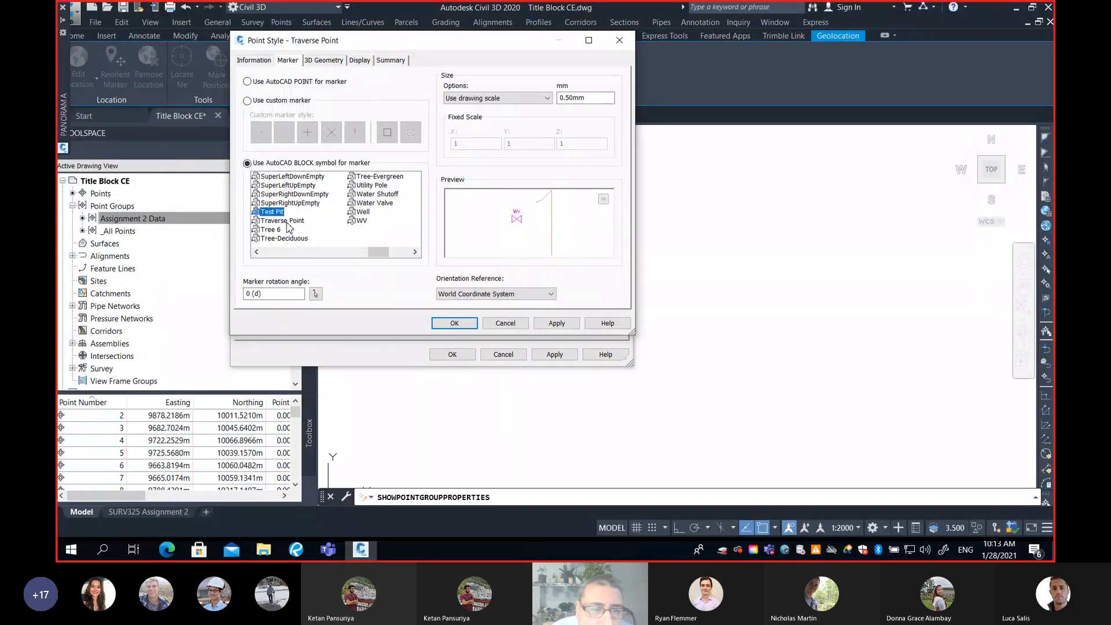
{"action": "left_click", "coordinate": [284, 222]}
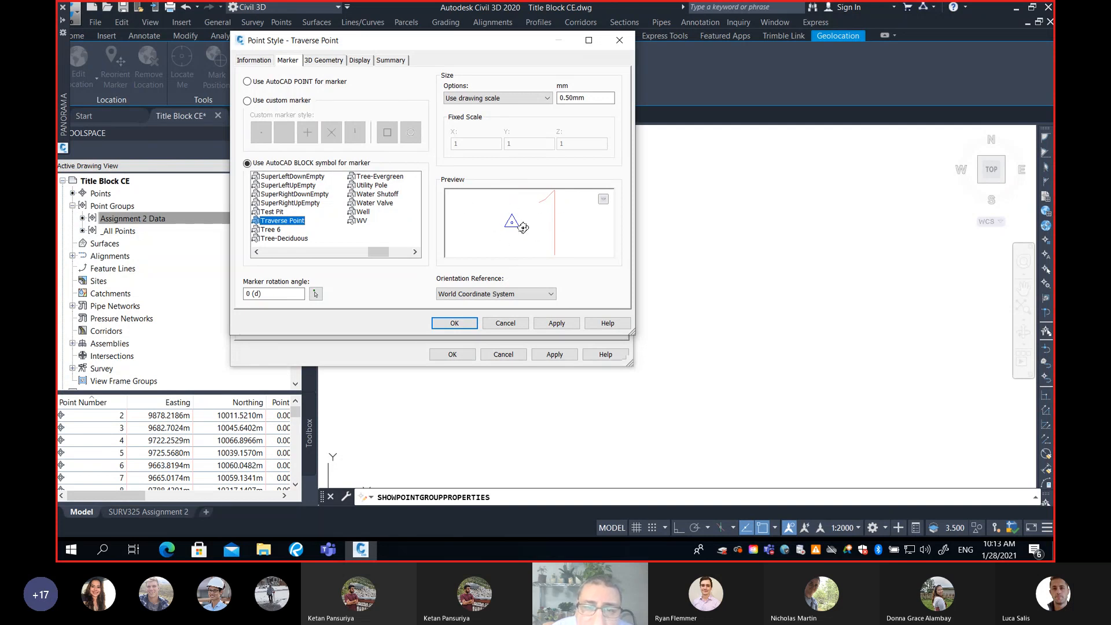
{"action": "scroll", "coordinate": [513, 224], "scroll_direction": "up", "scroll_amount": 2}
{"action": "scroll", "coordinate": [513, 224], "scroll_direction": "up", "scroll_amount": 1}
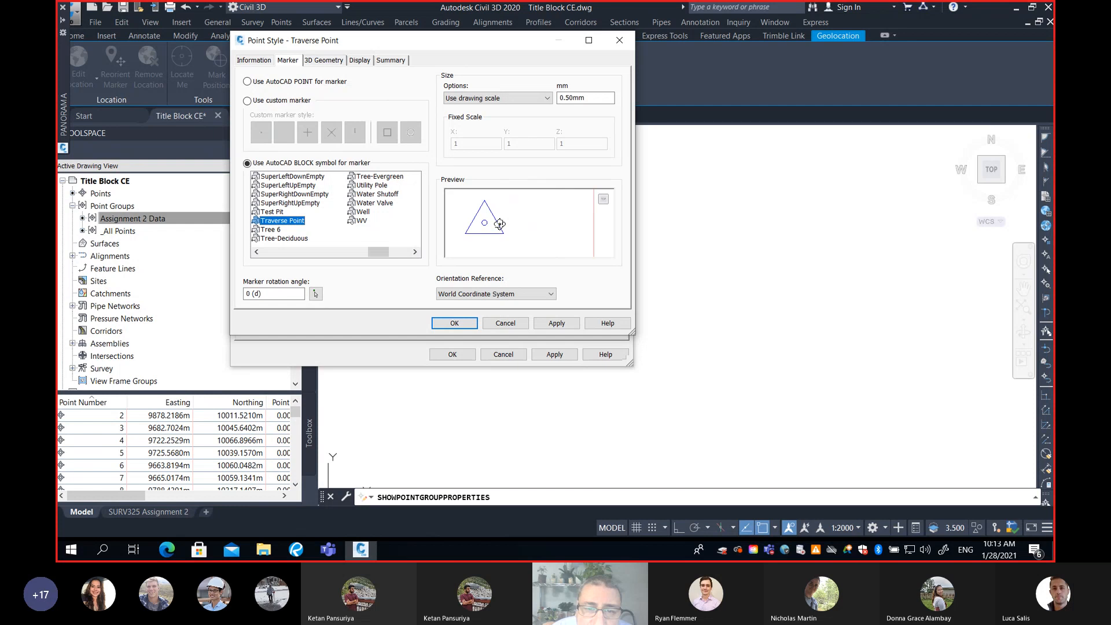
{"action": "scroll", "coordinate": [487, 226], "scroll_direction": "up", "scroll_amount": 1}
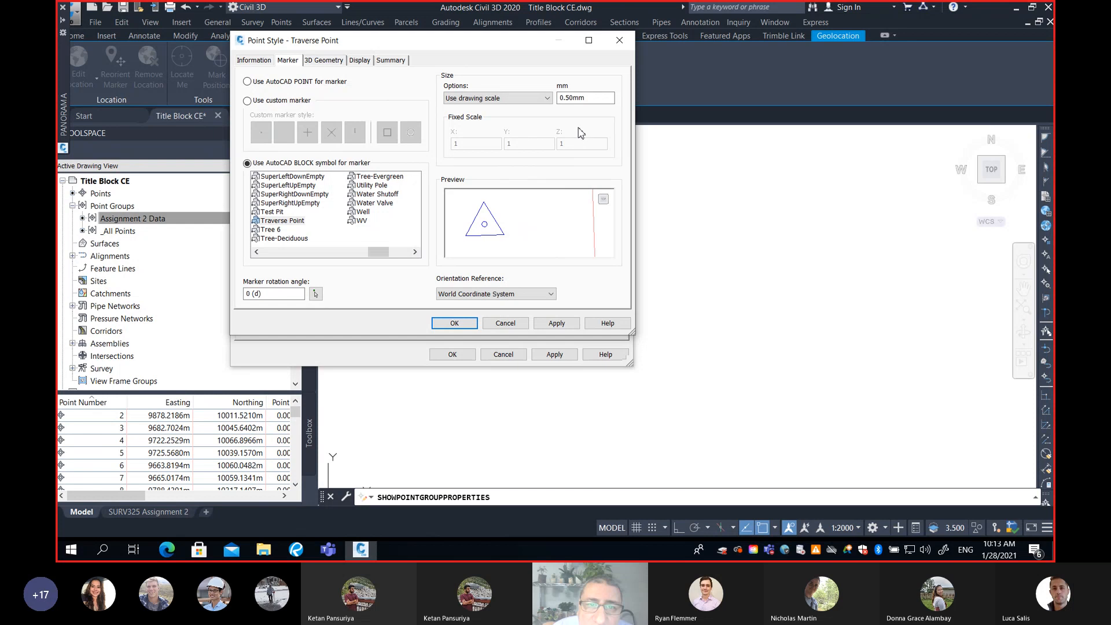
Set the marker size to 2.5 mm and save the Traverse Point style.
{"action": "left_click_drag", "start_coordinate": [608, 99], "coordinate": [549, 96]}
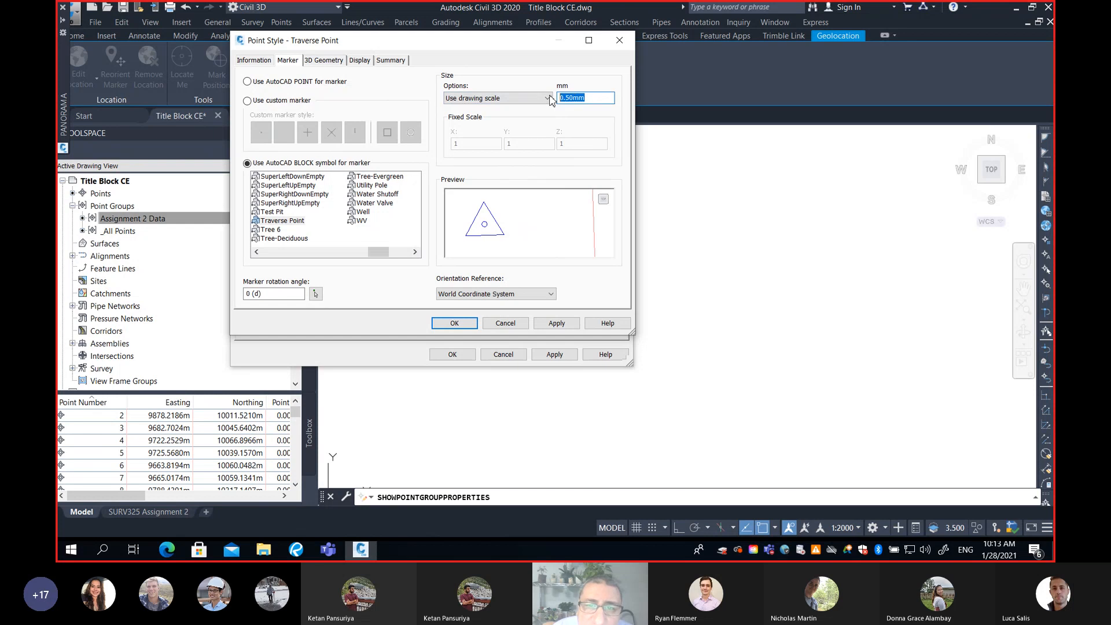
{"action": "type", "text": "2."}
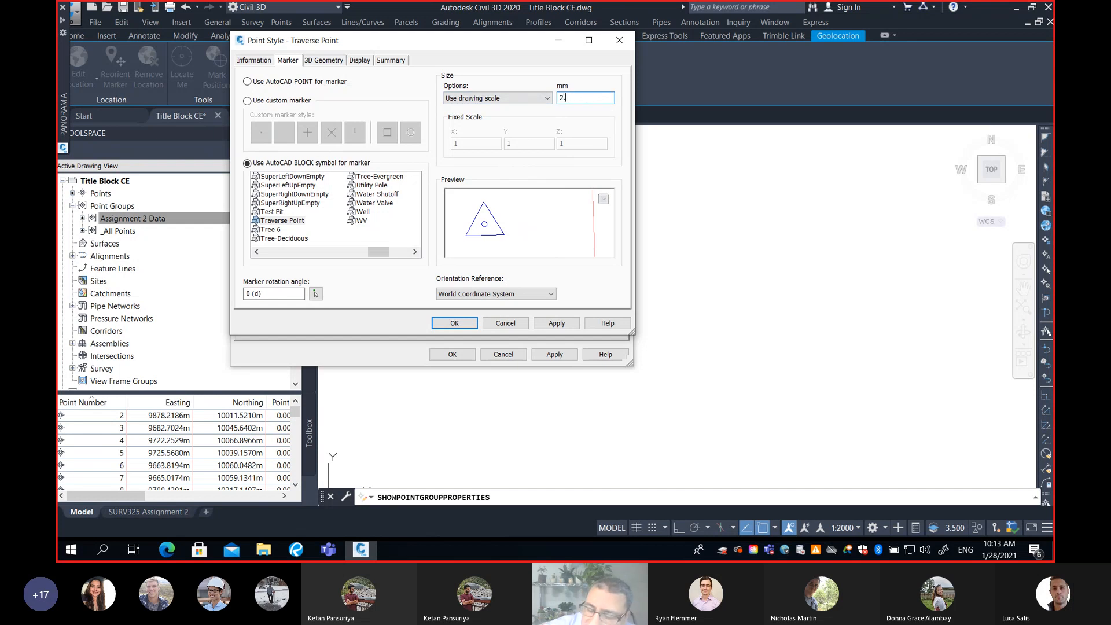
{"action": "type", "text": "5"}
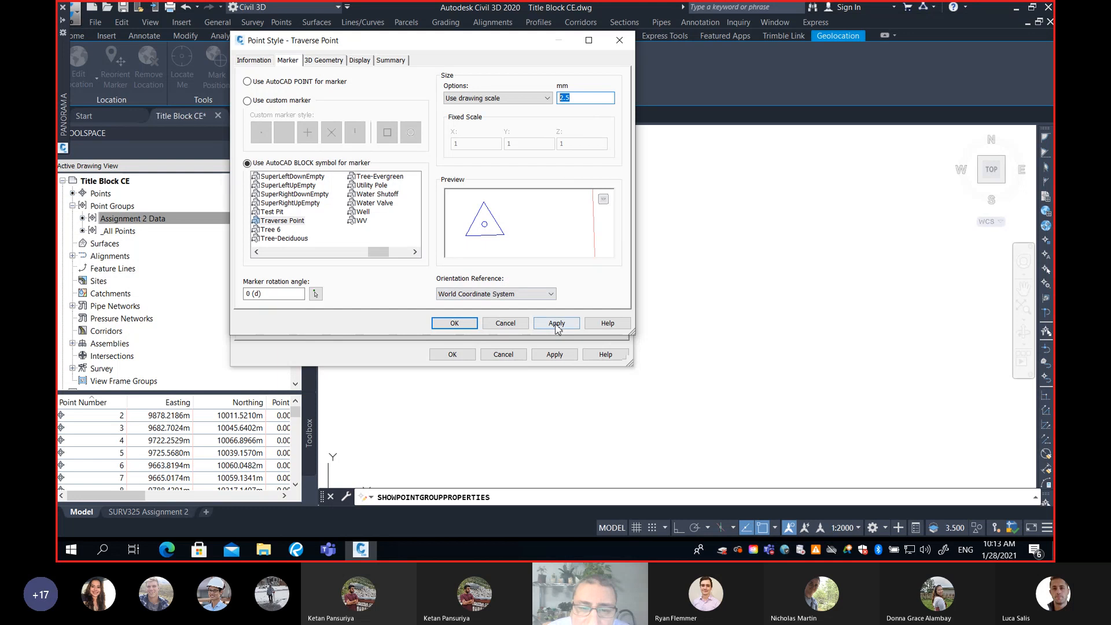
{"action": "left_click", "coordinate": [459, 324]}
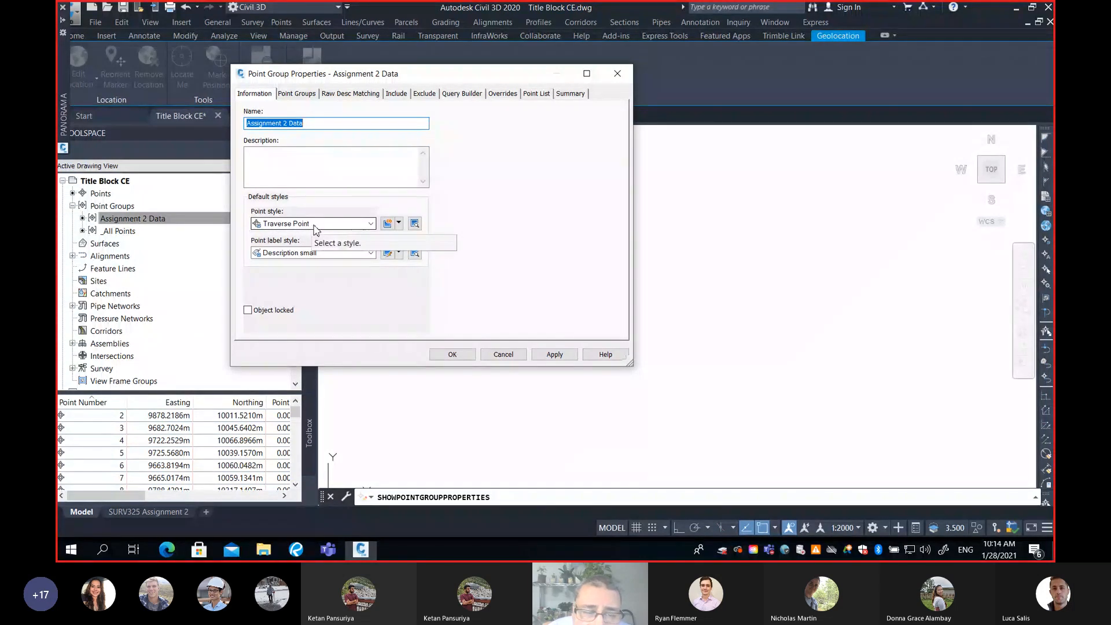
Set the Assignment 2 Data group's default point style back to Basic and accept the properties.
{"action": "left_click", "coordinate": [355, 227]}
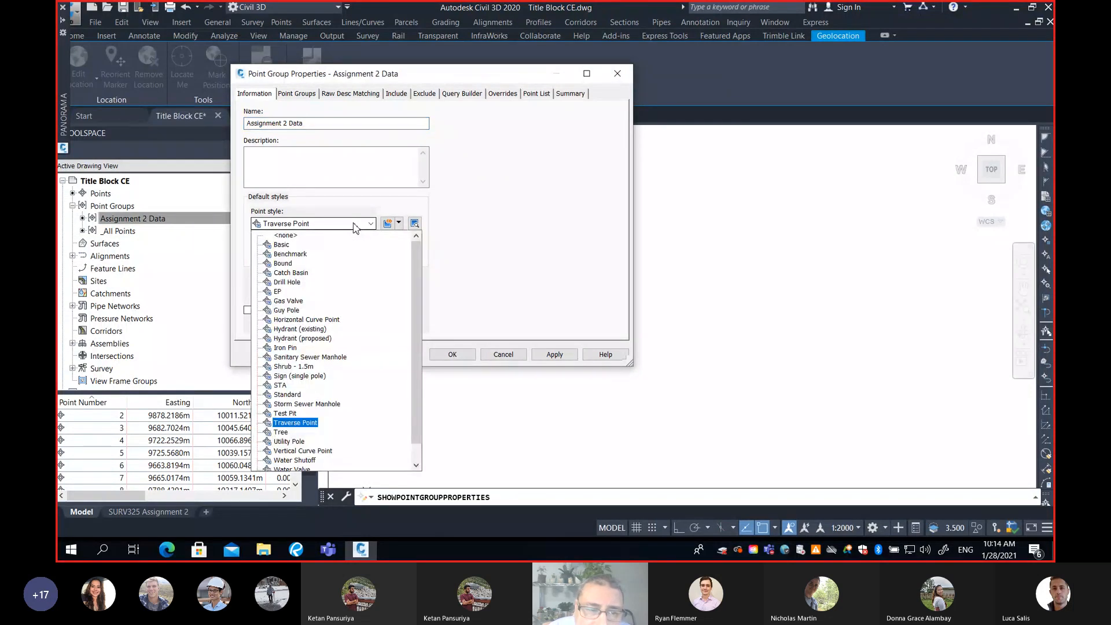
{"action": "left_click", "coordinate": [289, 244]}
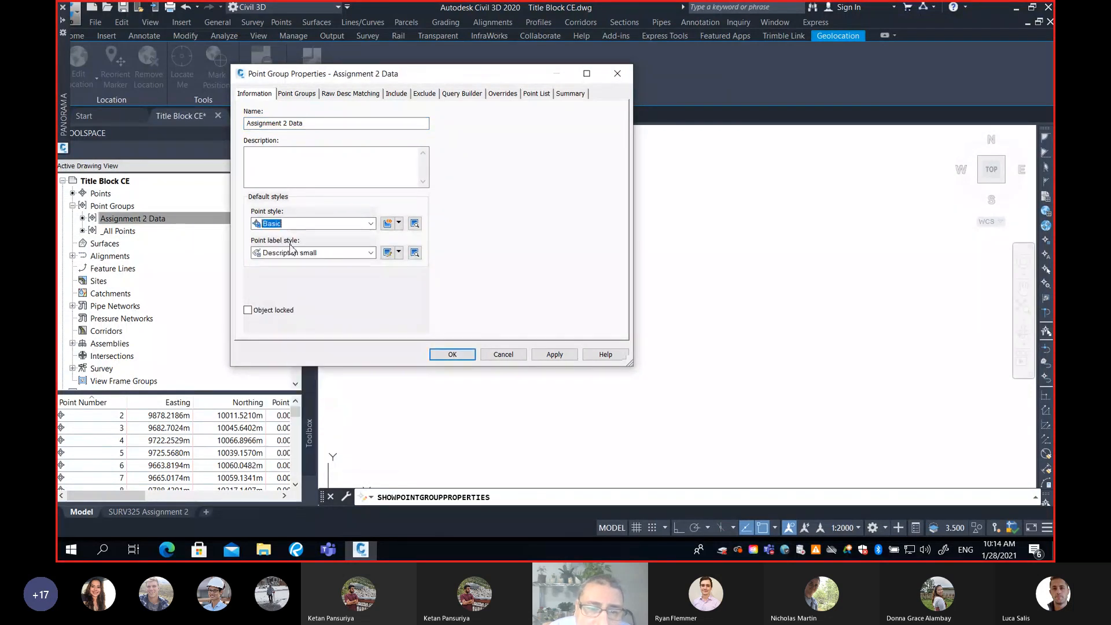
{"action": "left_click", "coordinate": [452, 354]}
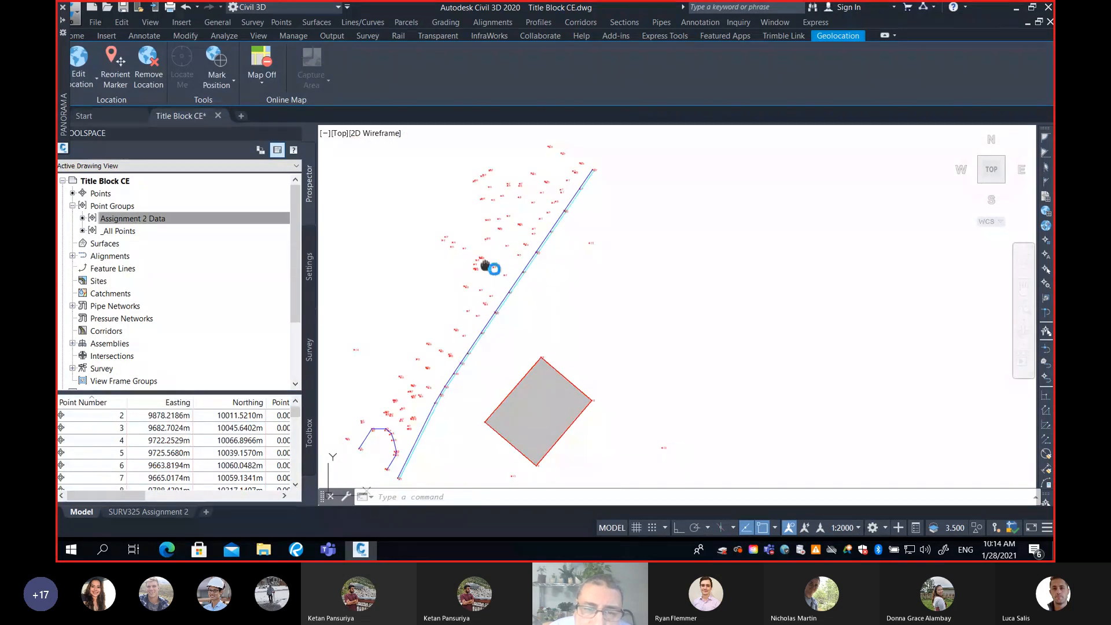
{"action": "middle_click_drag", "start_coordinate": [485, 266], "coordinate": [615, 248]}
{"action": "scroll", "coordinate": [614, 248], "scroll_direction": "up", "scroll_amount": 8}
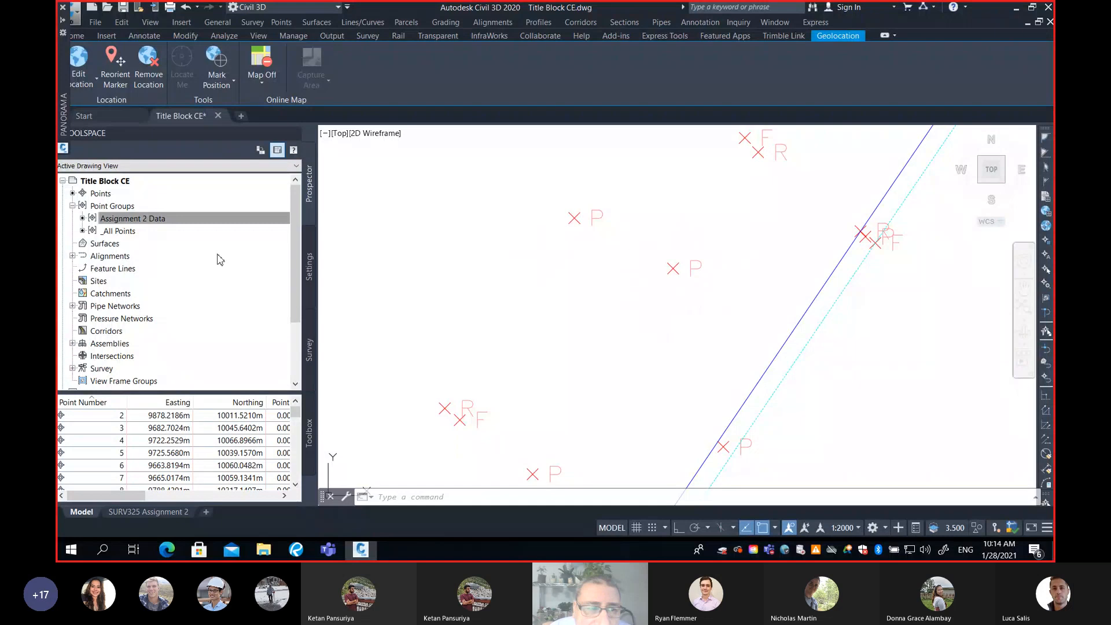
{"action": "left_click", "coordinate": [154, 220]}
{"action": "right_click", "coordinate": [162, 223]}
{"action": "left_click", "coordinate": [243, 226]}
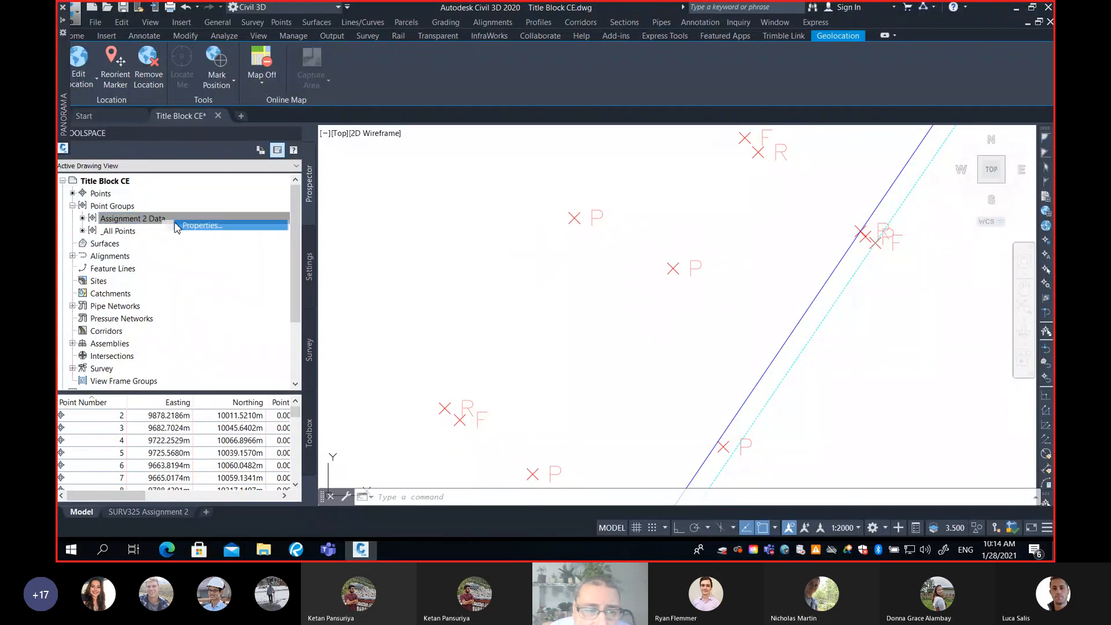
{"action": "left_click", "coordinate": [350, 225]}
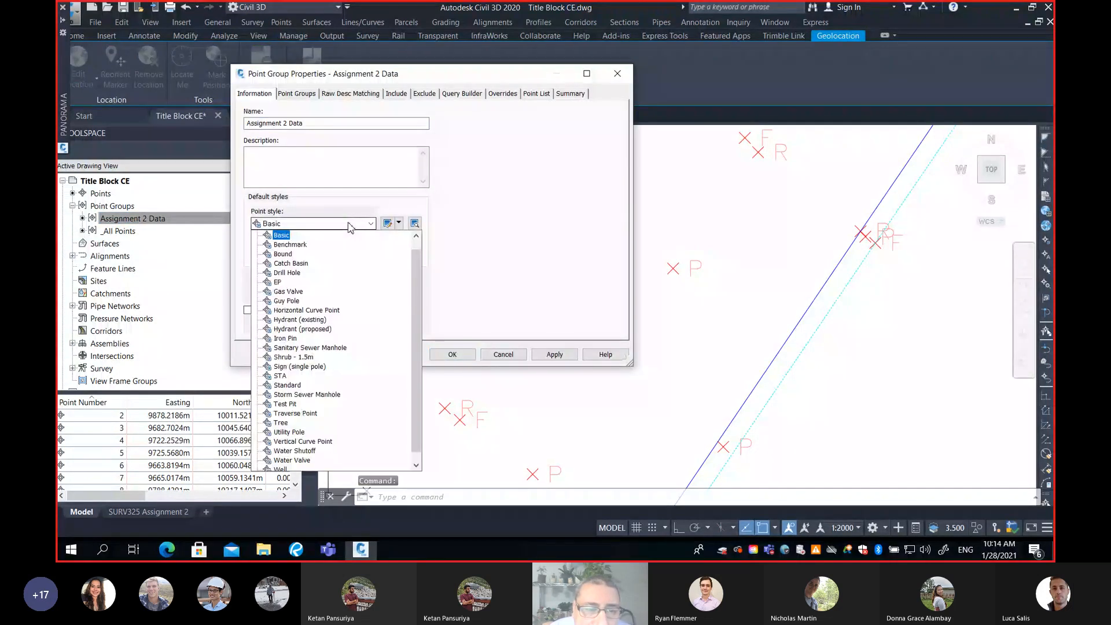
{"action": "scroll", "coordinate": [341, 348], "scroll_direction": "down", "scroll_amount": 1}
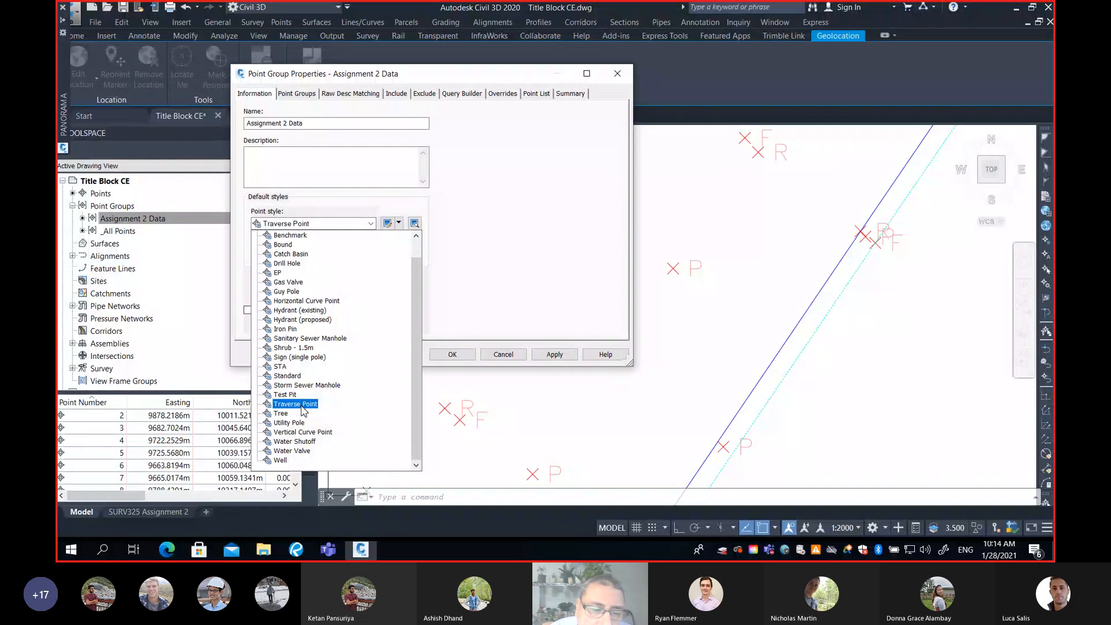
{"action": "left_click", "coordinate": [506, 267]}
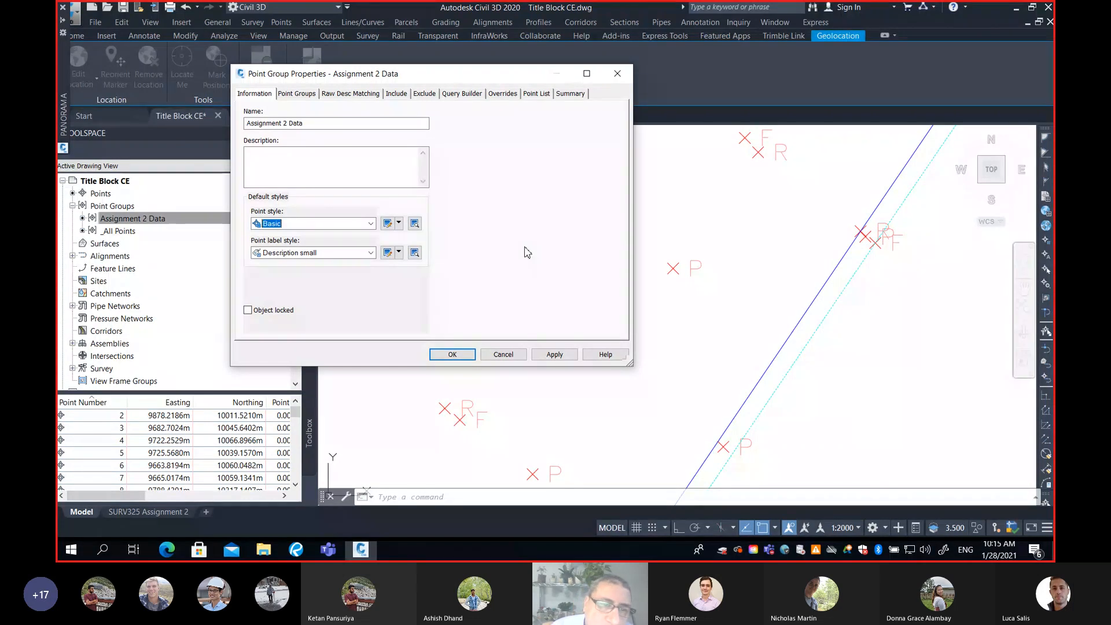
{"action": "left_click", "coordinate": [501, 354]}
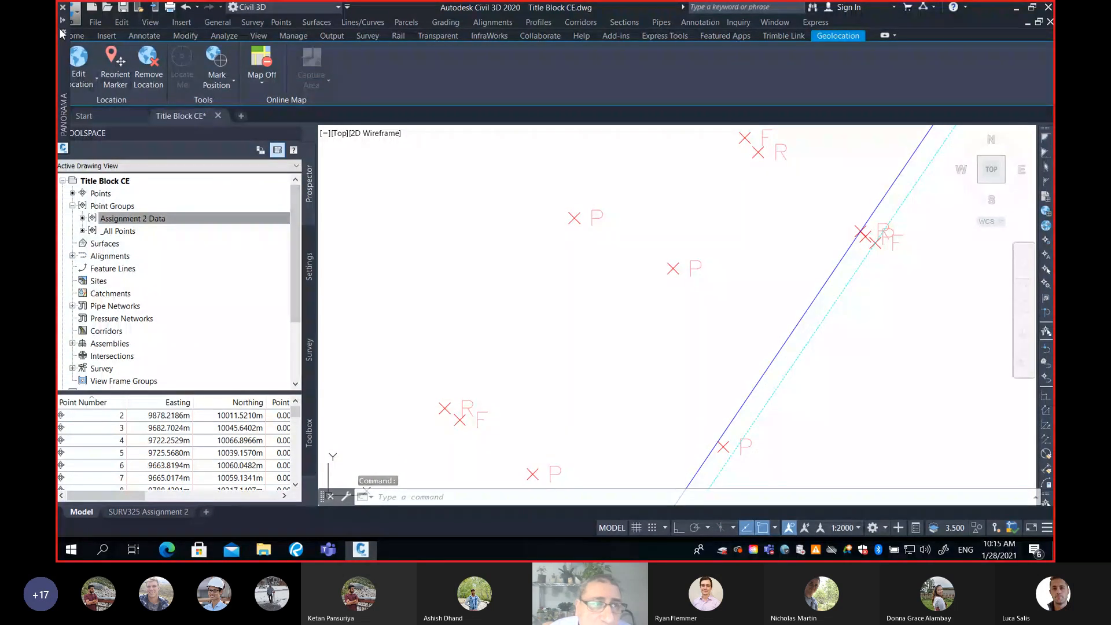
Assign the Traverse Point style to the C* code in the description key set.
{"action": "mouse_move", "coordinate": [64, 22]}
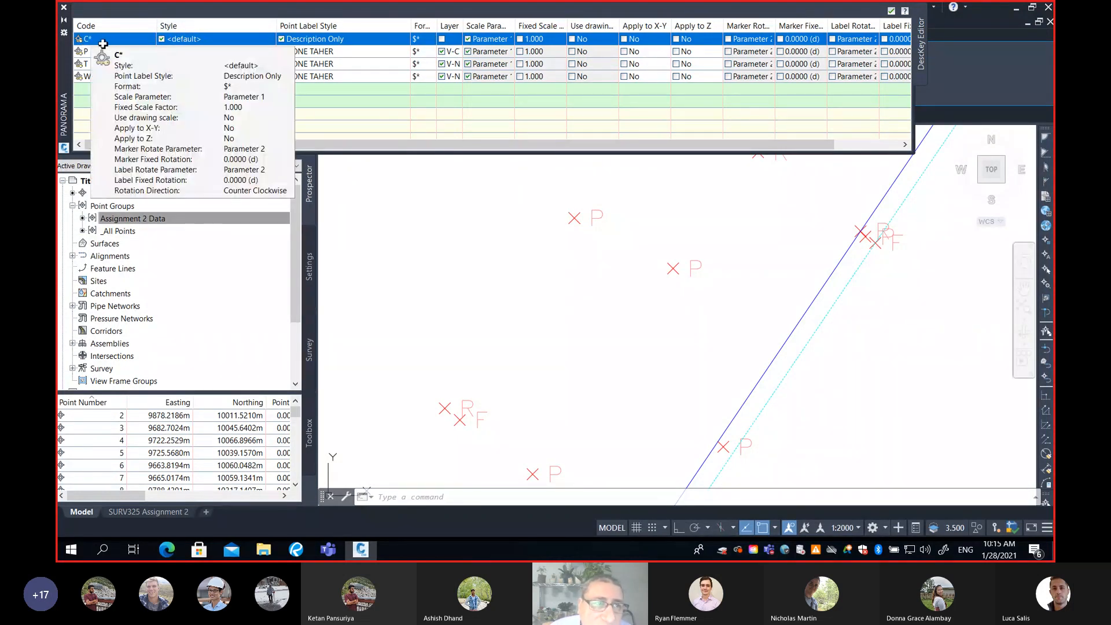
{"action": "left_click", "coordinate": [192, 40]}
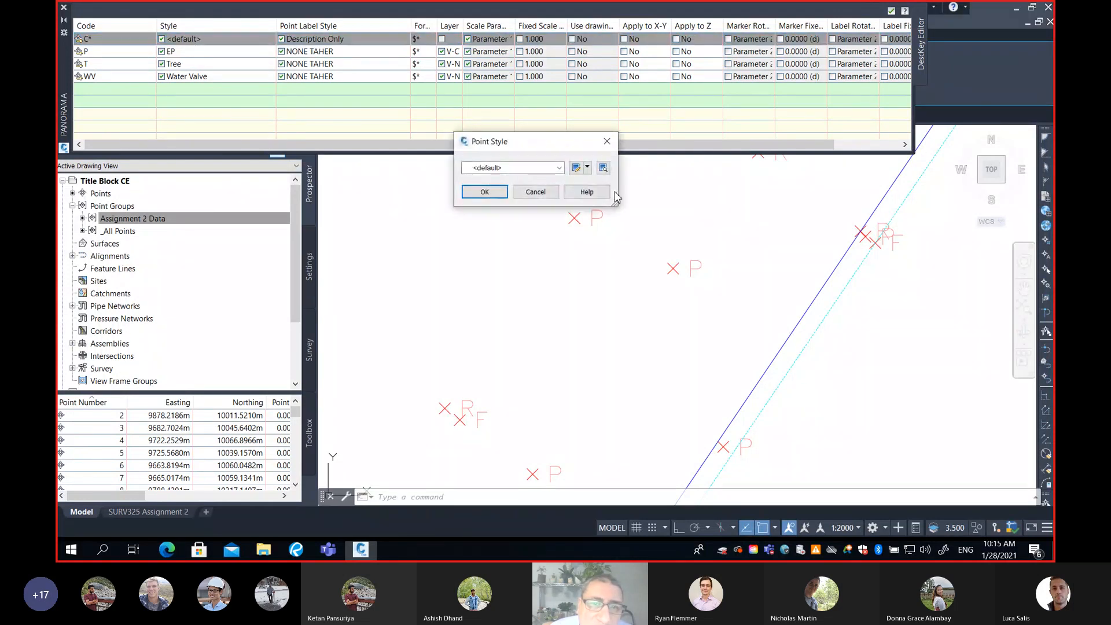
{"action": "left_click", "coordinate": [546, 169]}
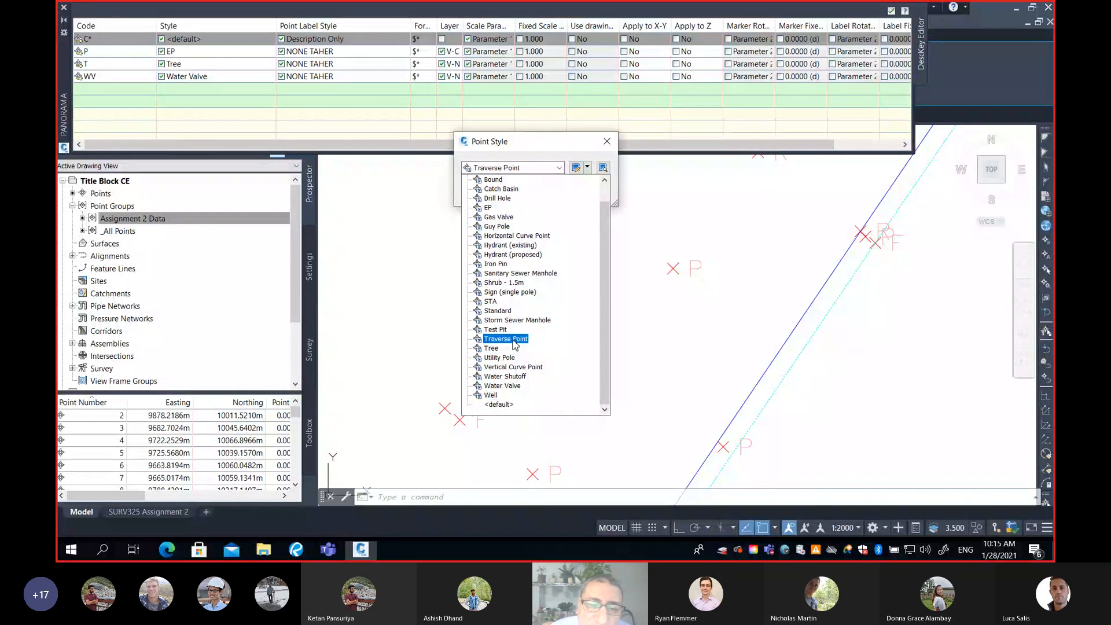
{"action": "left_click", "coordinate": [495, 340]}
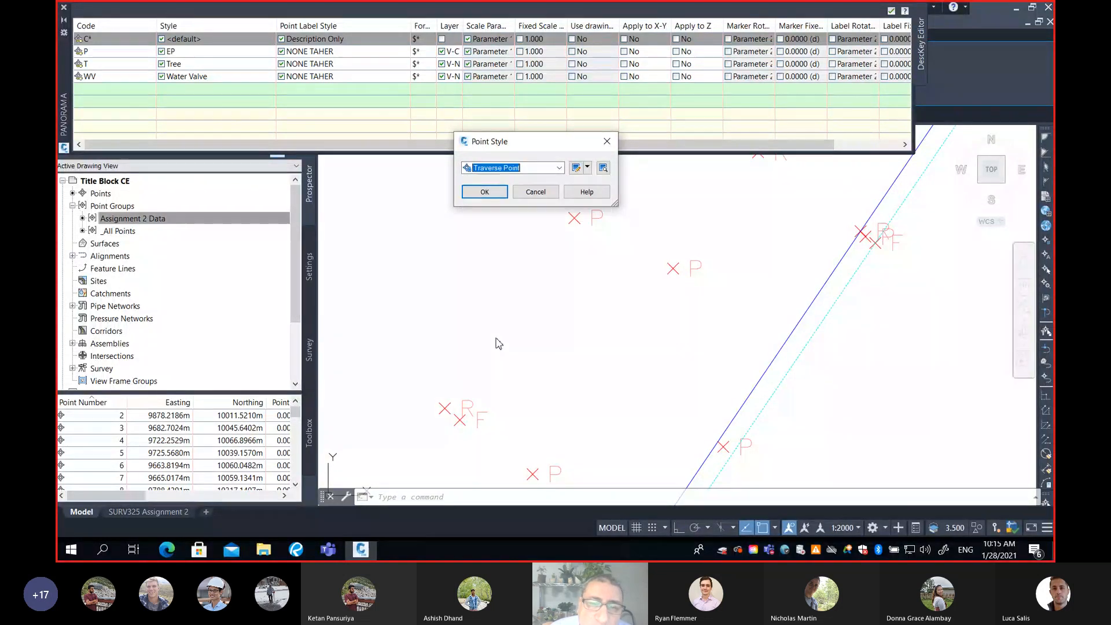
{"action": "left_click", "coordinate": [495, 193]}
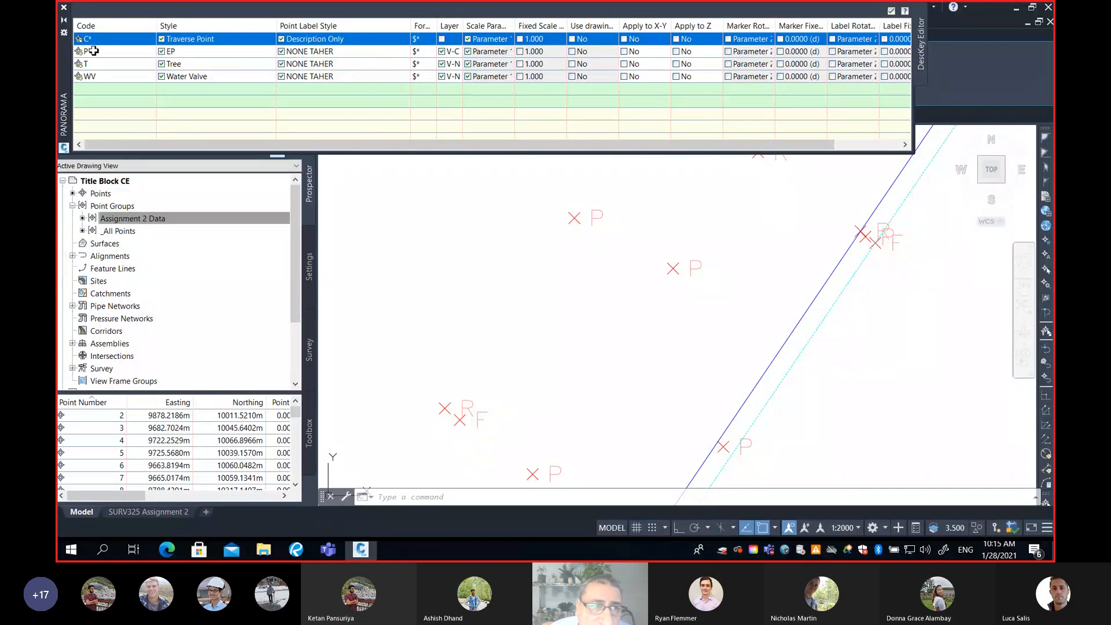
Close the description key editor and apply the description keys to the Assignment 2 Data point group.
{"action": "mouse_move", "coordinate": [87, 44]}
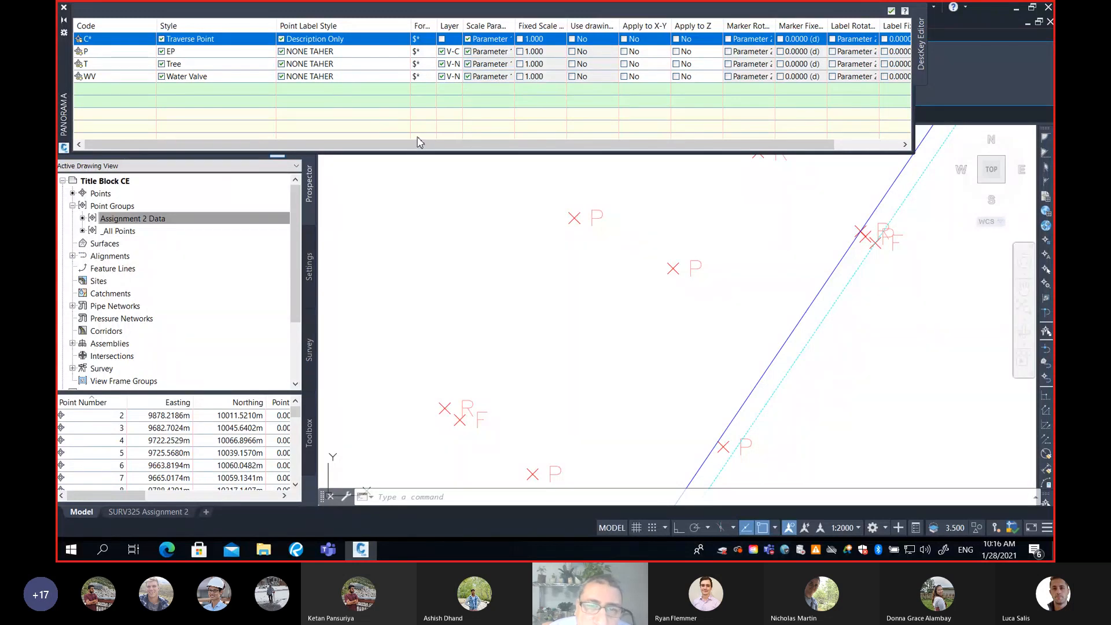
{"action": "left_click", "coordinate": [64, 10]}
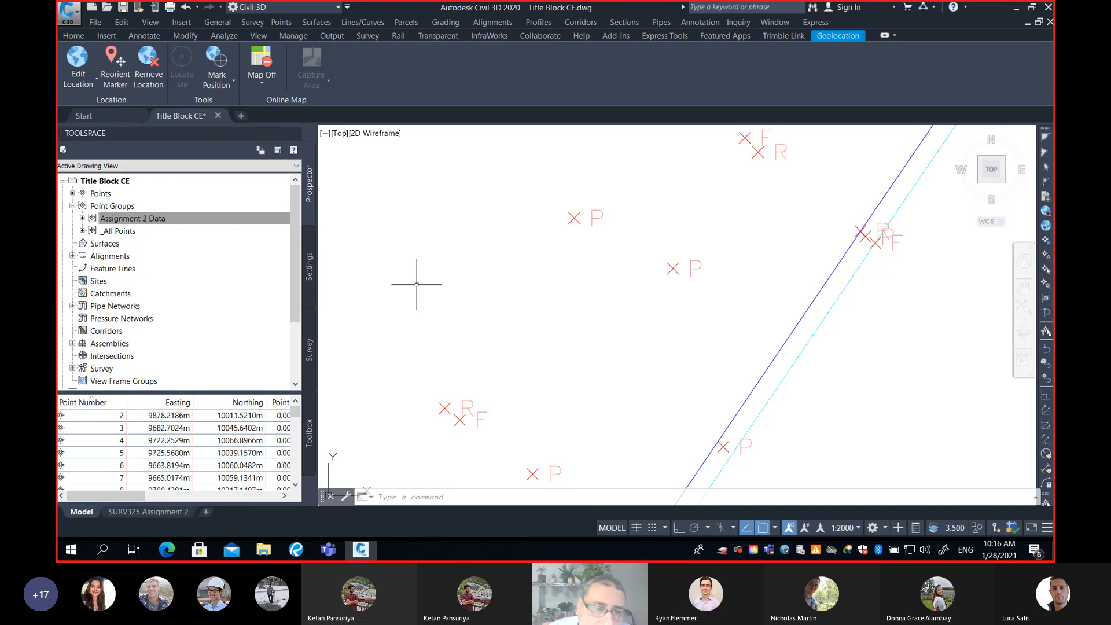
{"action": "left_click", "coordinate": [211, 219]}
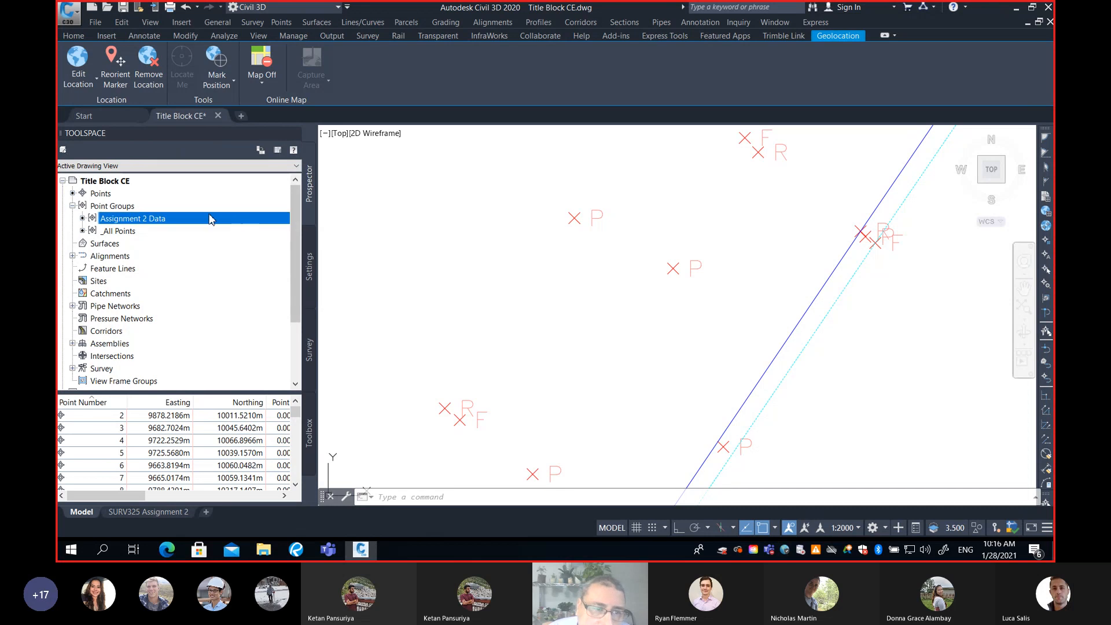
{"action": "left_click", "coordinate": [310, 277]}
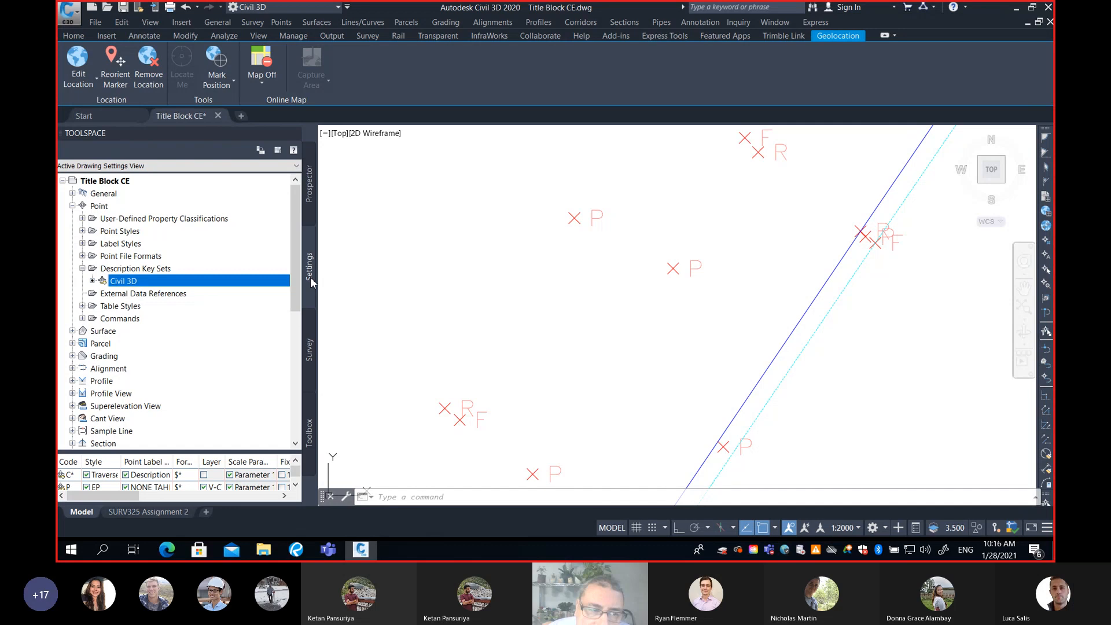
{"action": "left_click", "coordinate": [310, 184]}
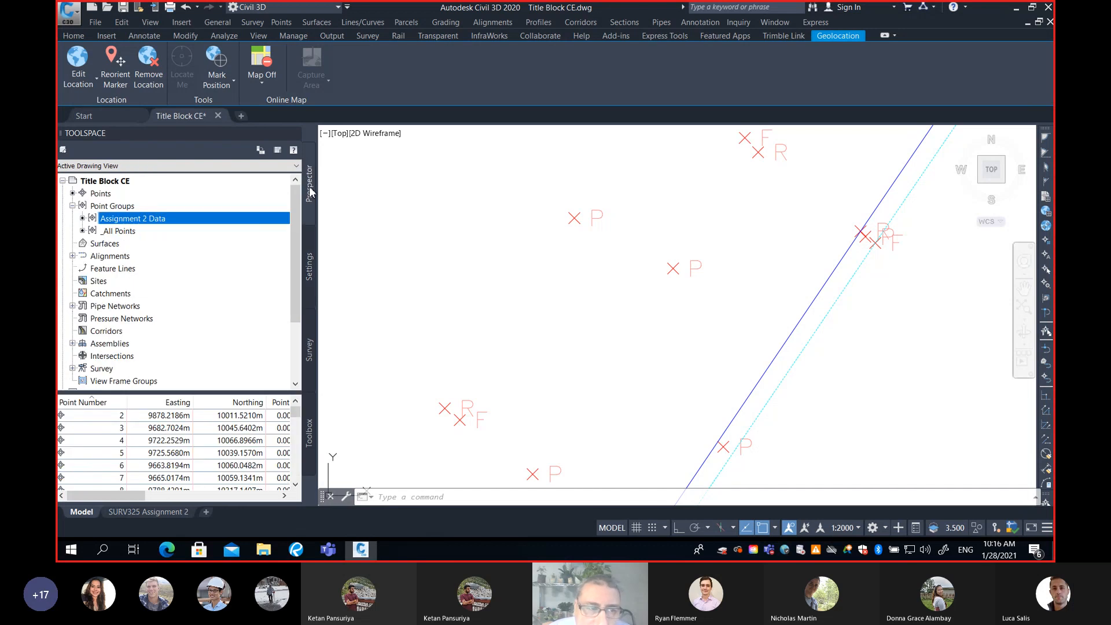
{"action": "right_click", "coordinate": [125, 223]}
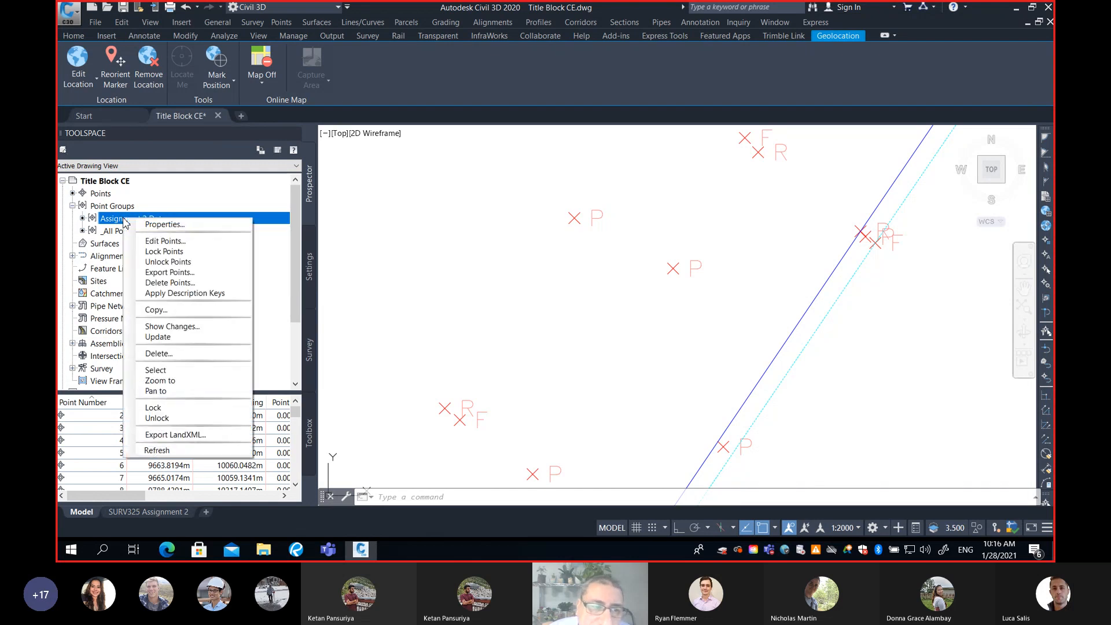
{"action": "left_click", "coordinate": [174, 294]}
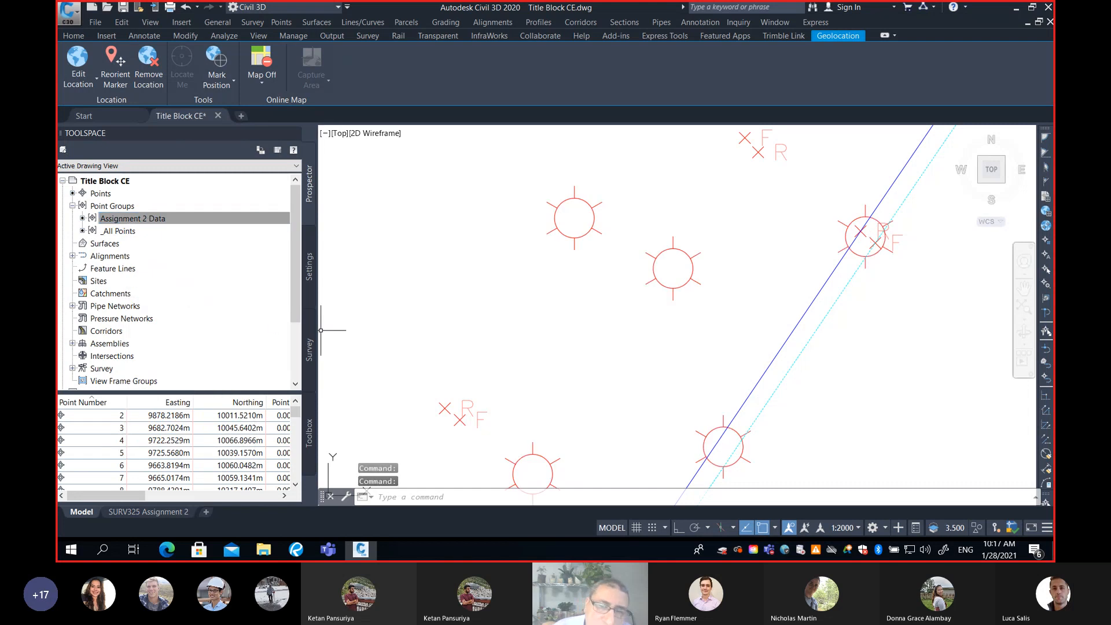
Examine the tree symbols near the northern end of the road.
{"action": "scroll", "coordinate": [706, 248], "scroll_direction": "down", "scroll_amount": 5}
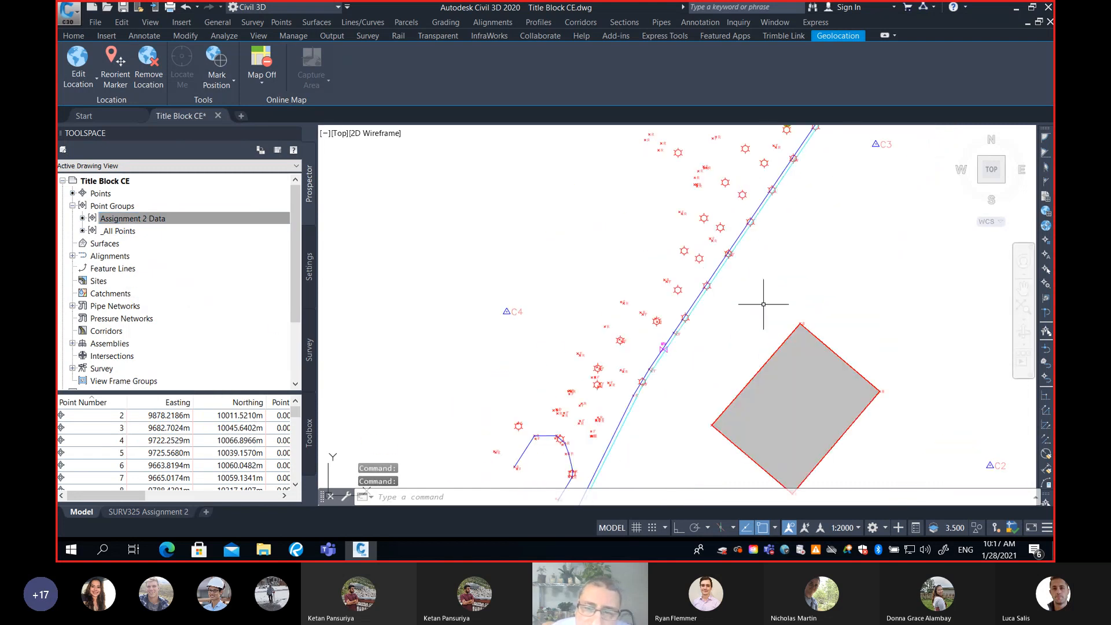
{"action": "mouse_move", "coordinate": [762, 303]}
{"action": "middle_mouse_down"}
{"action": "mouse_move", "coordinate": [682, 294]}
{"action": "mouse_move", "coordinate": [677, 307]}
{"action": "middle_mouse_up"}
{"action": "middle_click_drag", "start_coordinate": [686, 213], "coordinate": [618, 320]}
{"action": "mouse_move", "coordinate": [672, 250]}
{"action": "middle_mouse_down"}
{"action": "mouse_move", "coordinate": [617, 303]}
{"action": "mouse_move", "coordinate": [634, 275]}
{"action": "mouse_move", "coordinate": [616, 315]}
{"action": "middle_mouse_up"}
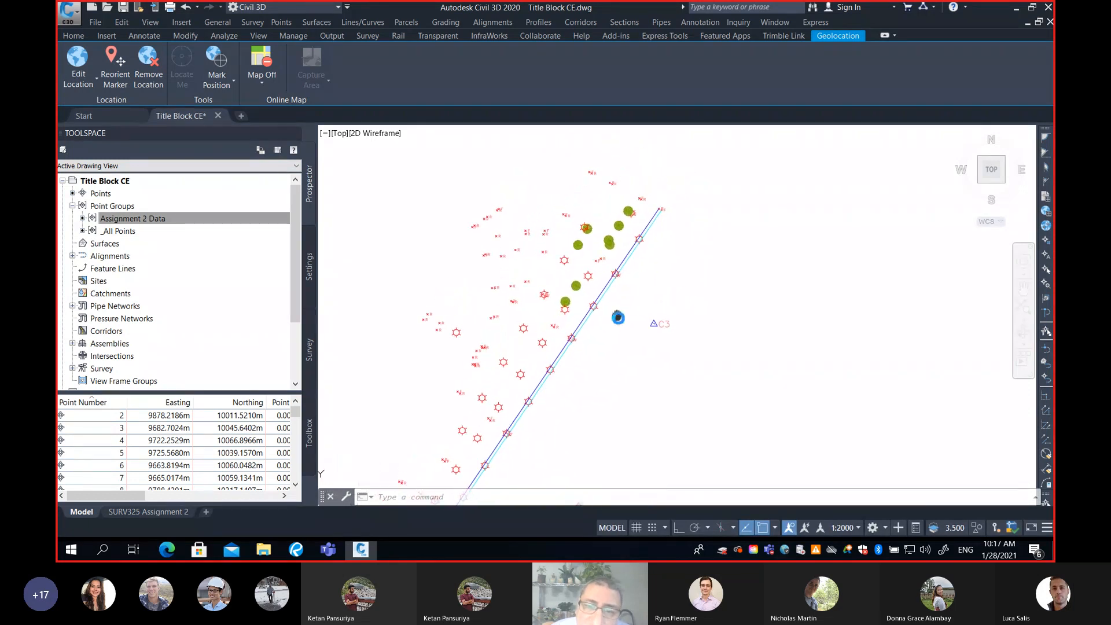
{"action": "scroll", "coordinate": [602, 245], "scroll_direction": "up", "scroll_amount": 5}
{"action": "middle_click_drag", "start_coordinate": [619, 235], "coordinate": [615, 276]}
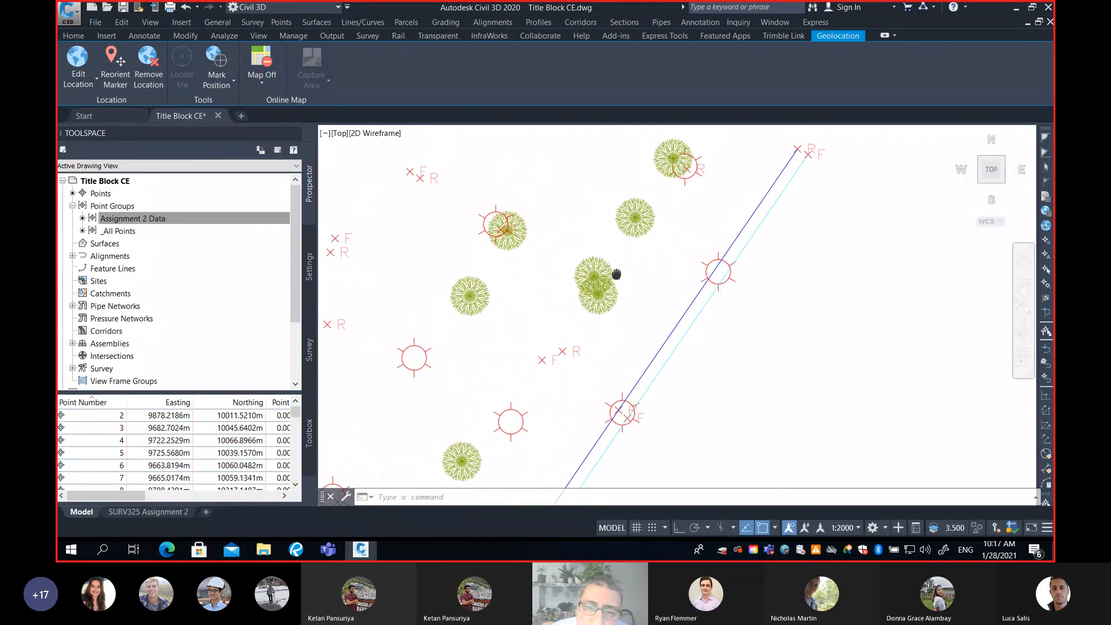
{"action": "scroll", "coordinate": [613, 287], "scroll_direction": "up", "scroll_amount": 1}
{"action": "scroll", "coordinate": [613, 287], "scroll_direction": "up", "scroll_amount": 1}
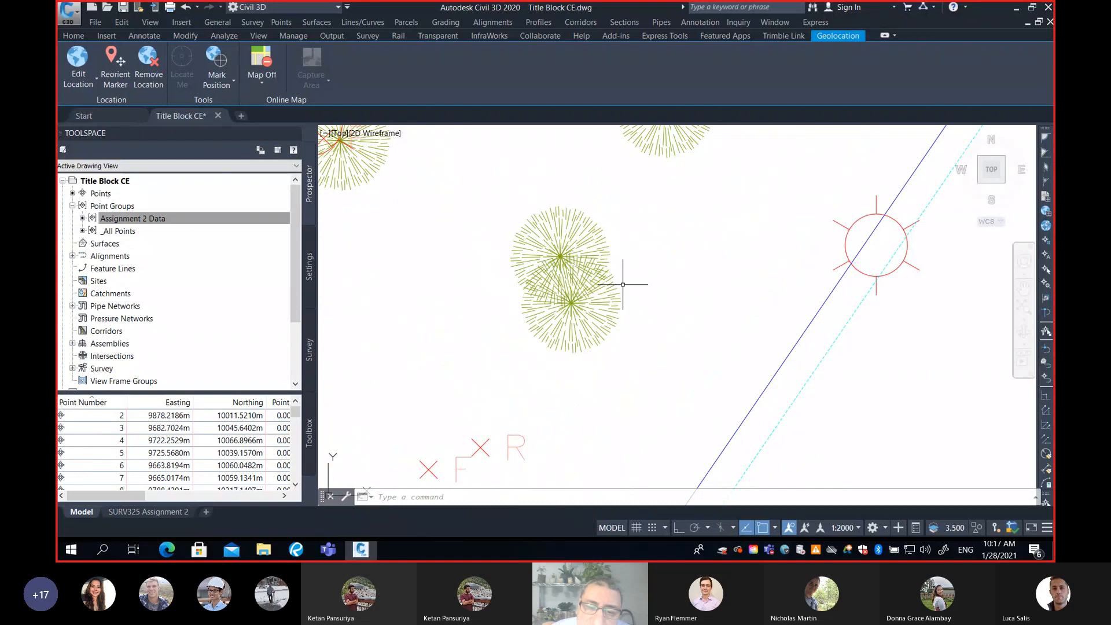
{"action": "middle_click_drag", "start_coordinate": [628, 218], "coordinate": [607, 257]}
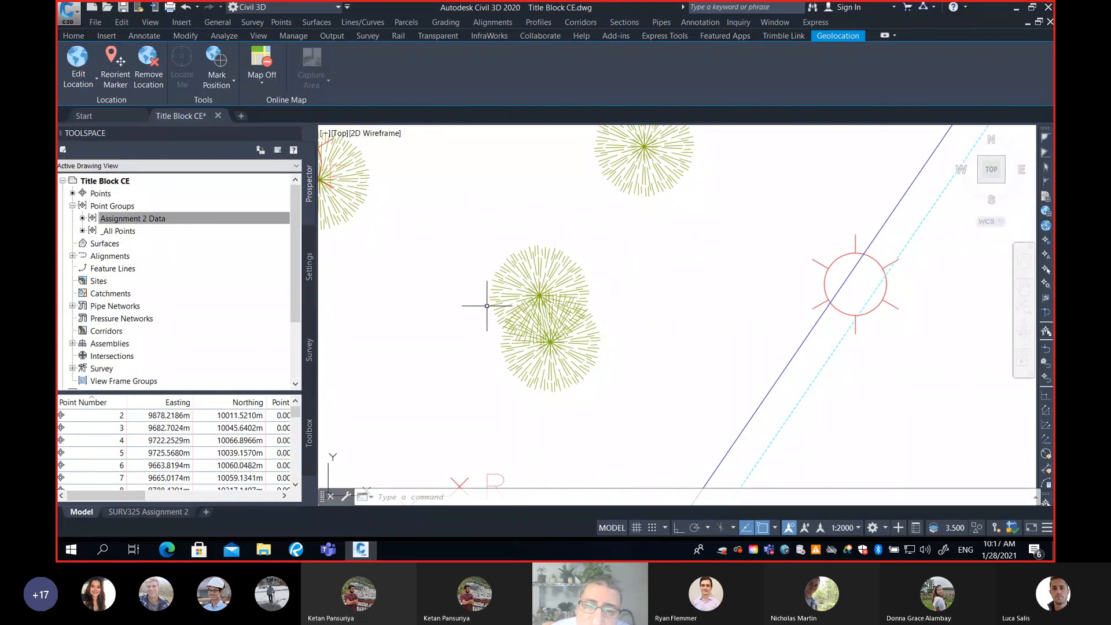
Examine a post symbol on the road line and the traverse symbol at control point C3.
{"action": "scroll", "coordinate": [561, 310], "scroll_direction": "down", "scroll_amount": 5}
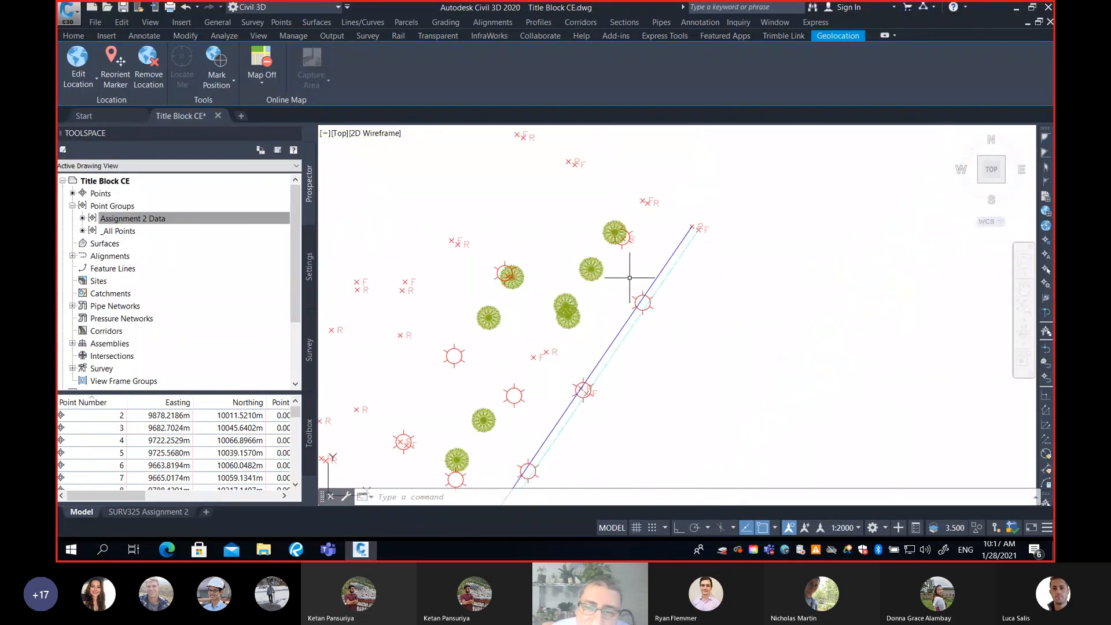
{"action": "middle_click_drag", "start_coordinate": [525, 381], "coordinate": [606, 235]}
{"action": "middle_click_drag", "start_coordinate": [599, 301], "coordinate": [538, 299]}
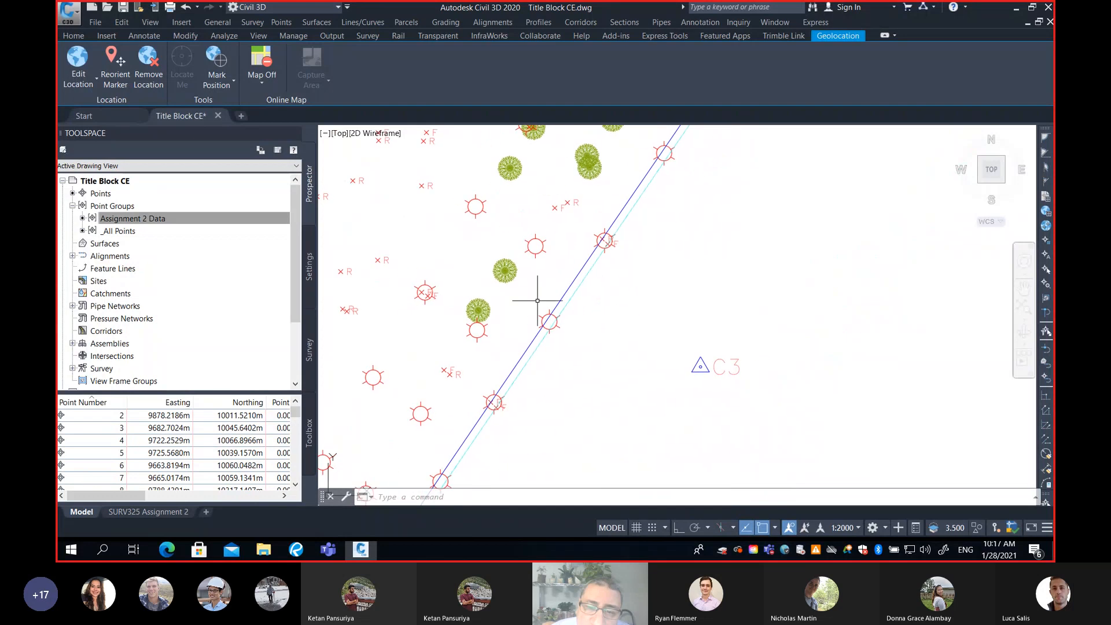
{"action": "scroll", "coordinate": [553, 332], "scroll_direction": "up", "scroll_amount": 6}
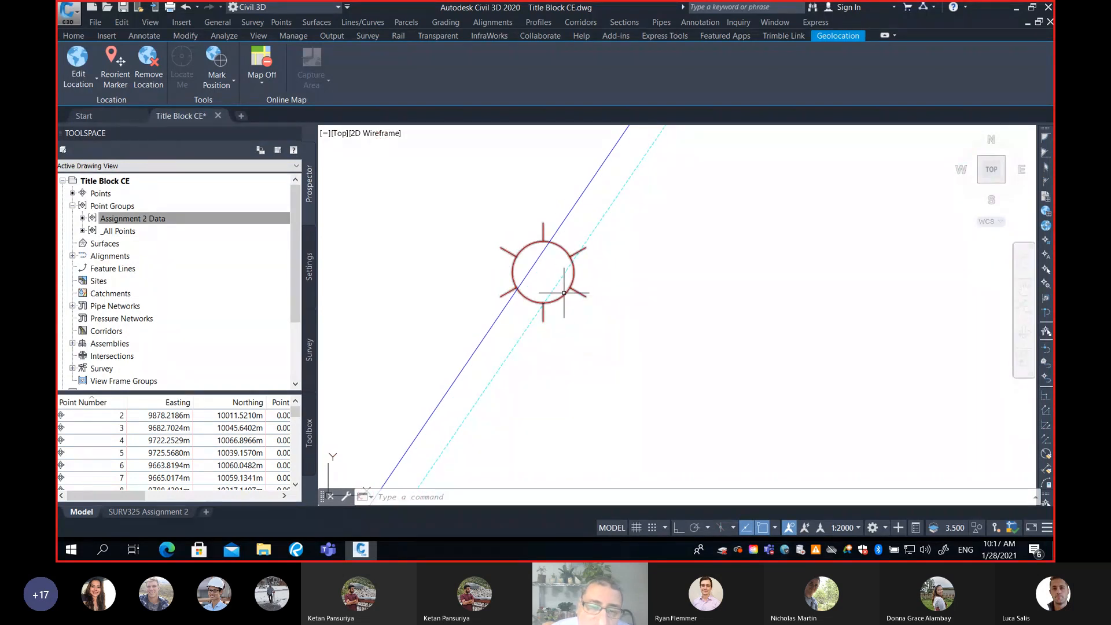
{"action": "scroll", "coordinate": [573, 303], "scroll_direction": "down", "scroll_amount": 6}
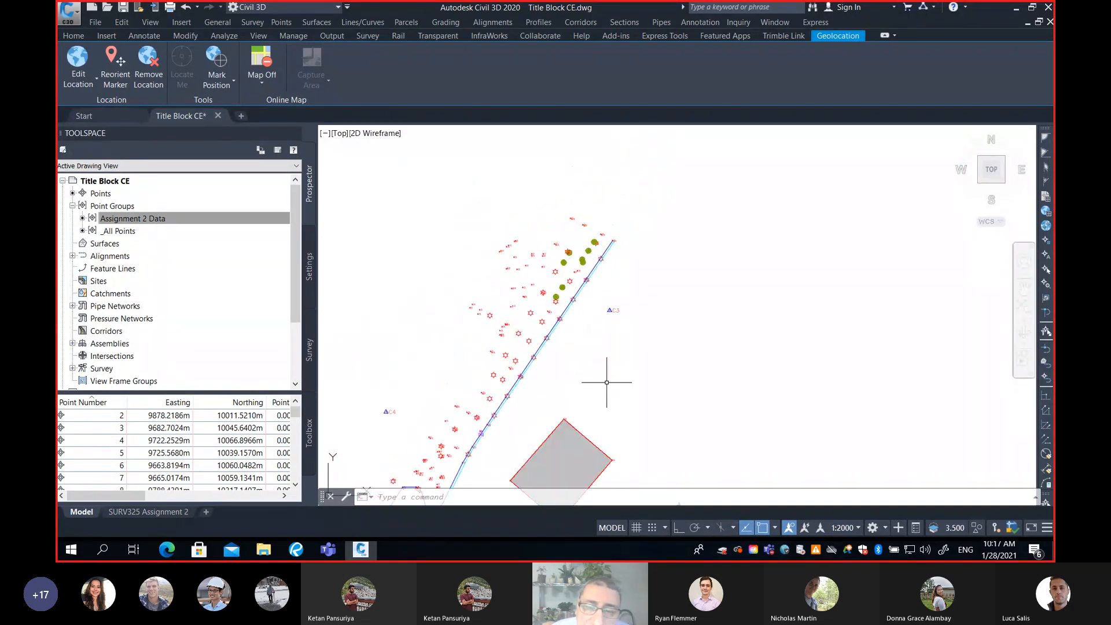
{"action": "scroll", "coordinate": [602, 310], "scroll_direction": "up", "scroll_amount": 8}
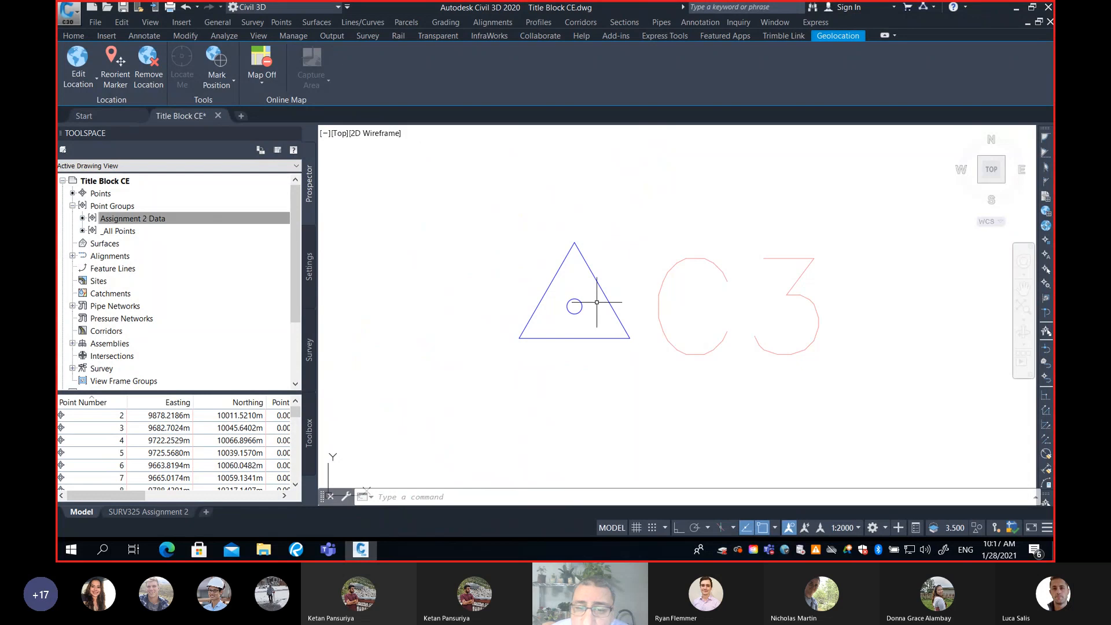
{"action": "scroll", "coordinate": [596, 306], "scroll_direction": "down", "scroll_amount": 7}
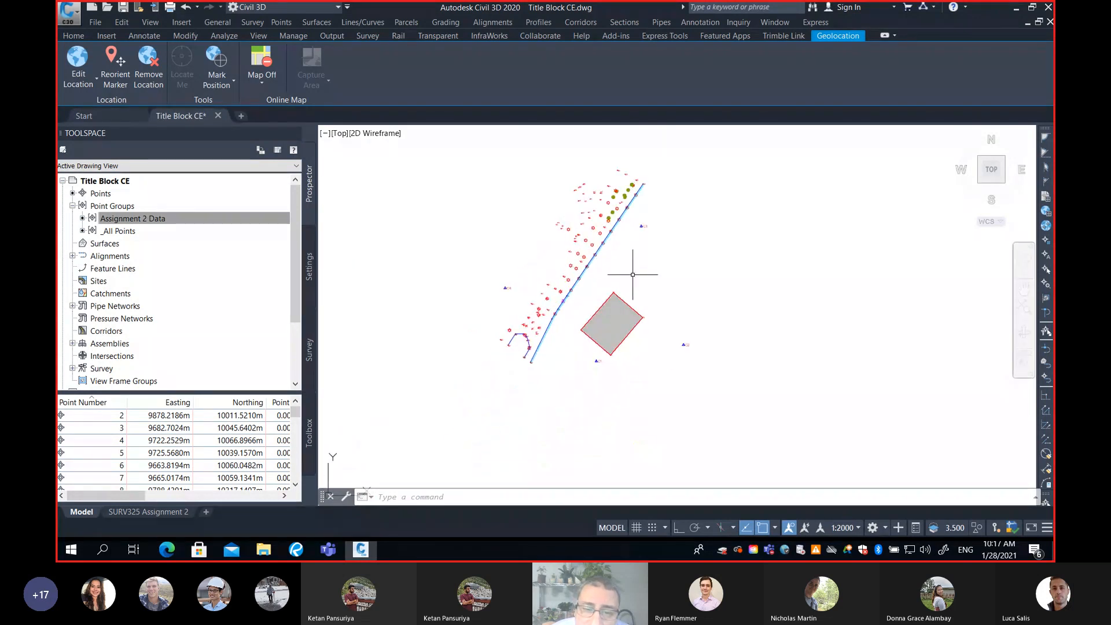
Inspect the water valve symbol along the road and the marker and label size at control point C3.
{"action": "scroll", "coordinate": [551, 329], "scroll_direction": "up", "scroll_amount": 3}
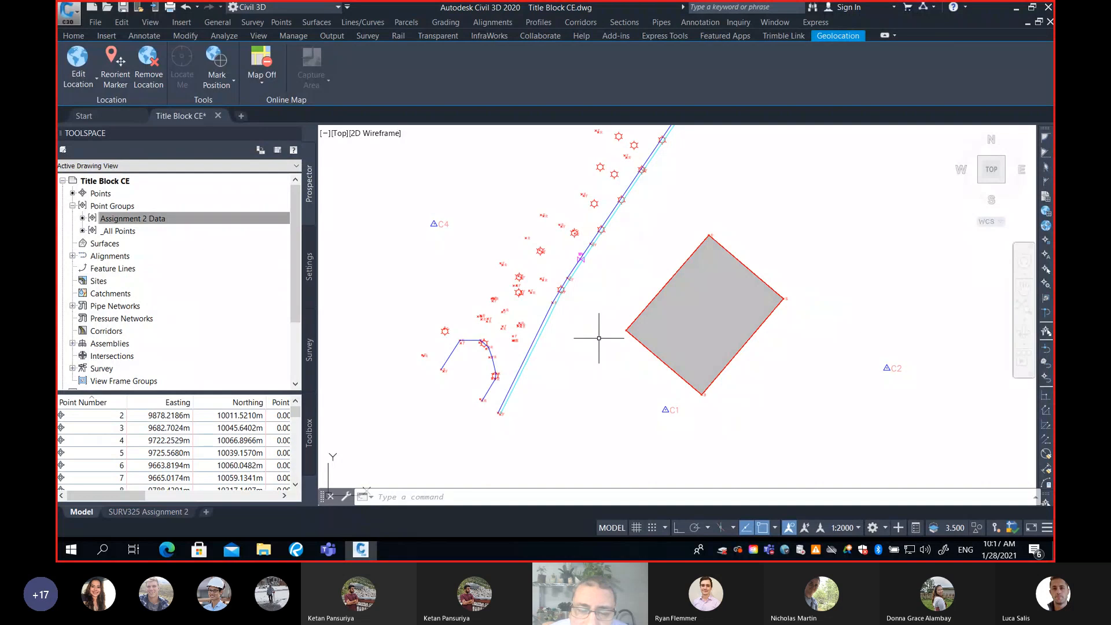
{"action": "mouse_move", "coordinate": [608, 275]}
{"action": "middle_mouse_down"}
{"action": "mouse_move", "coordinate": [584, 275]}
{"action": "mouse_move", "coordinate": [557, 307]}
{"action": "middle_mouse_up"}
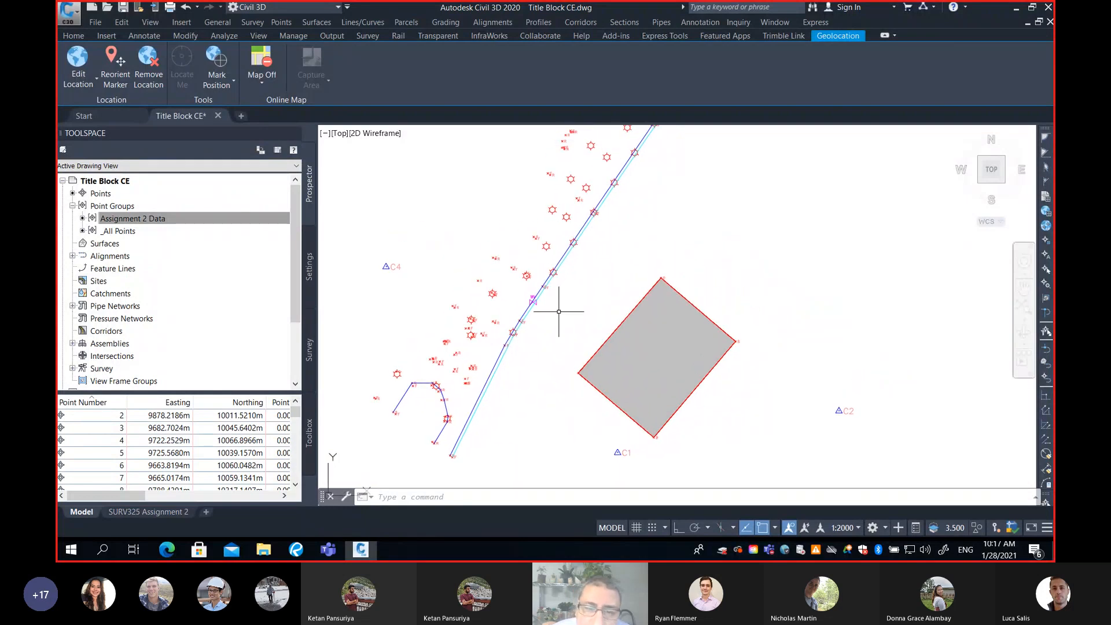
{"action": "scroll", "coordinate": [539, 299], "scroll_direction": "up", "scroll_amount": 4}
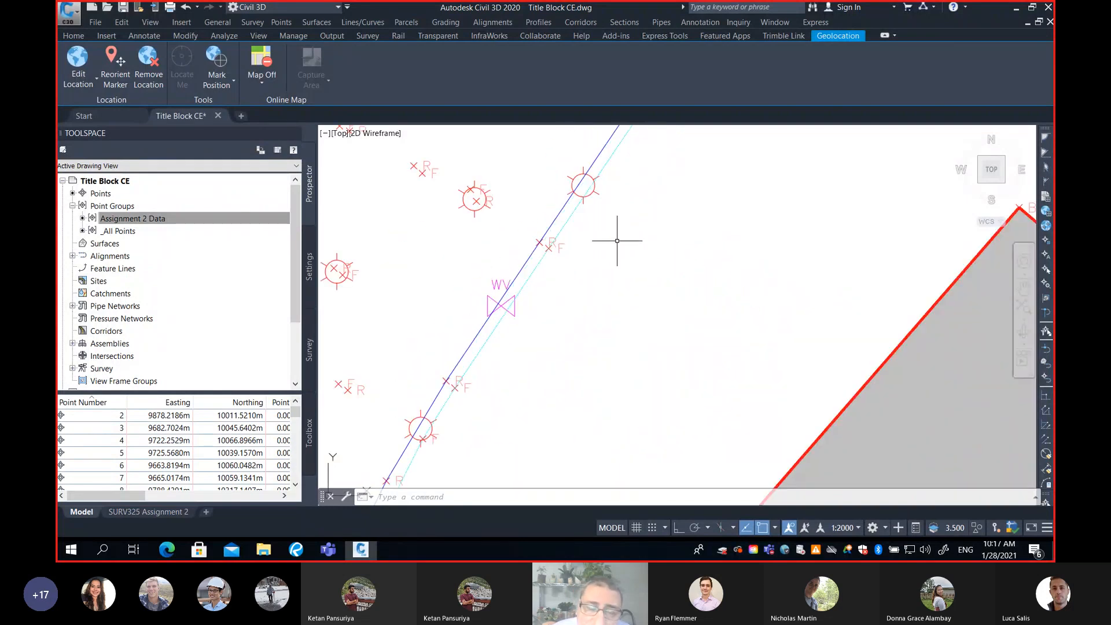
{"action": "scroll", "coordinate": [620, 231], "scroll_direction": "down", "scroll_amount": 5}
{"action": "middle_click_drag", "start_coordinate": [839, 406], "coordinate": [681, 419]}
{"action": "middle_click_drag", "start_coordinate": [657, 255], "coordinate": [640, 364]}
{"action": "scroll", "coordinate": [590, 255], "scroll_direction": "up", "scroll_amount": 4}
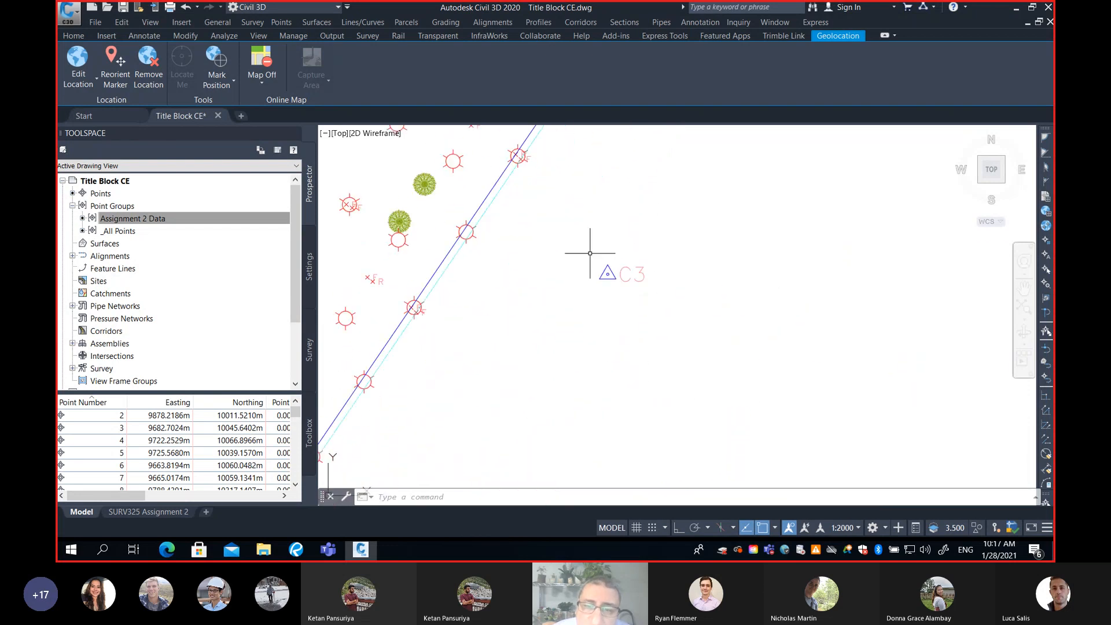
{"action": "scroll", "coordinate": [633, 311], "scroll_direction": "up", "scroll_amount": 4}
{"action": "scroll", "coordinate": [634, 310], "scroll_direction": "up", "scroll_amount": 2}
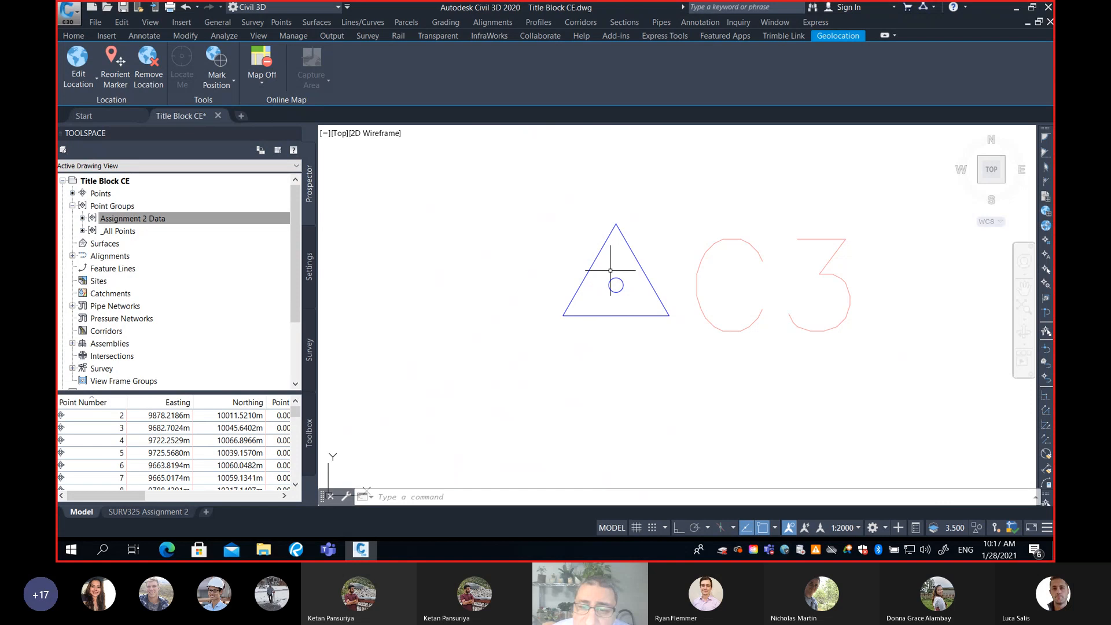
Select the C3 point by its label and compare it with the labels at control points C1 and C2.
{"action": "left_click", "coordinate": [717, 246]}
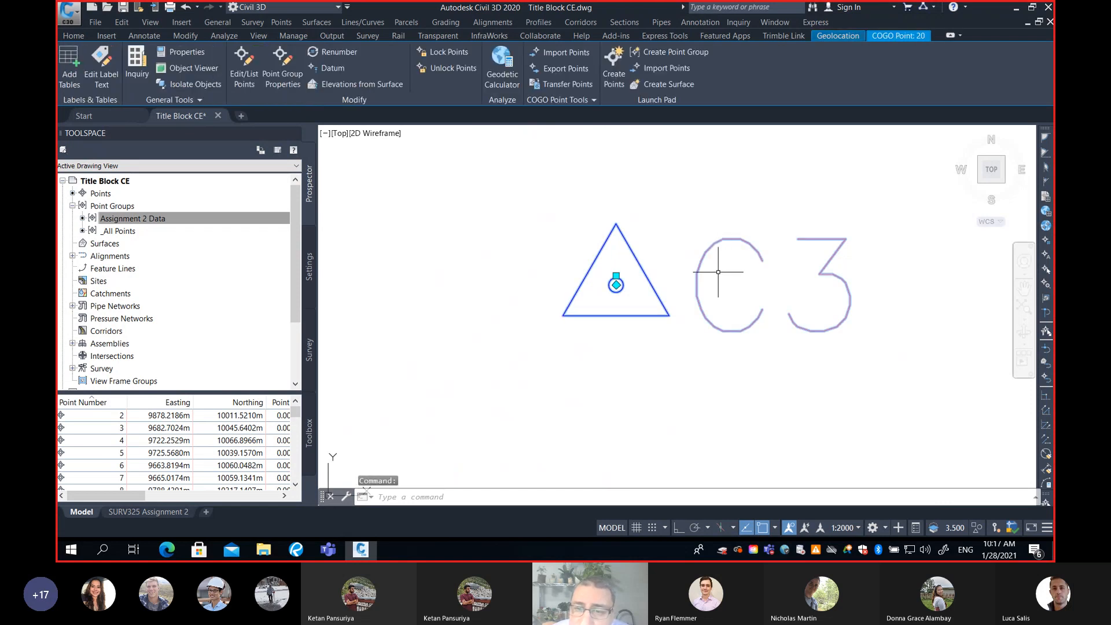
{"action": "scroll", "coordinate": [718, 271], "scroll_direction": "down", "scroll_amount": 6}
{"action": "scroll", "coordinate": [718, 271], "scroll_direction": "up", "scroll_amount": 7}
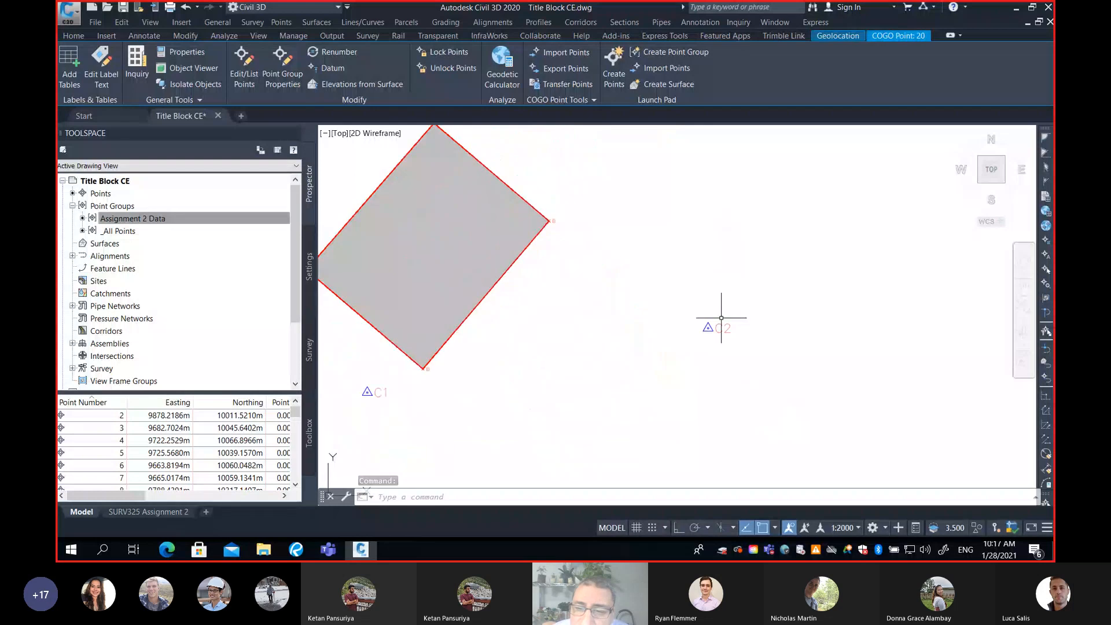
{"action": "scroll", "coordinate": [712, 358], "scroll_direction": "down", "scroll_amount": 7}
{"action": "middle_click_drag", "start_coordinate": [645, 369], "coordinate": [750, 268]}
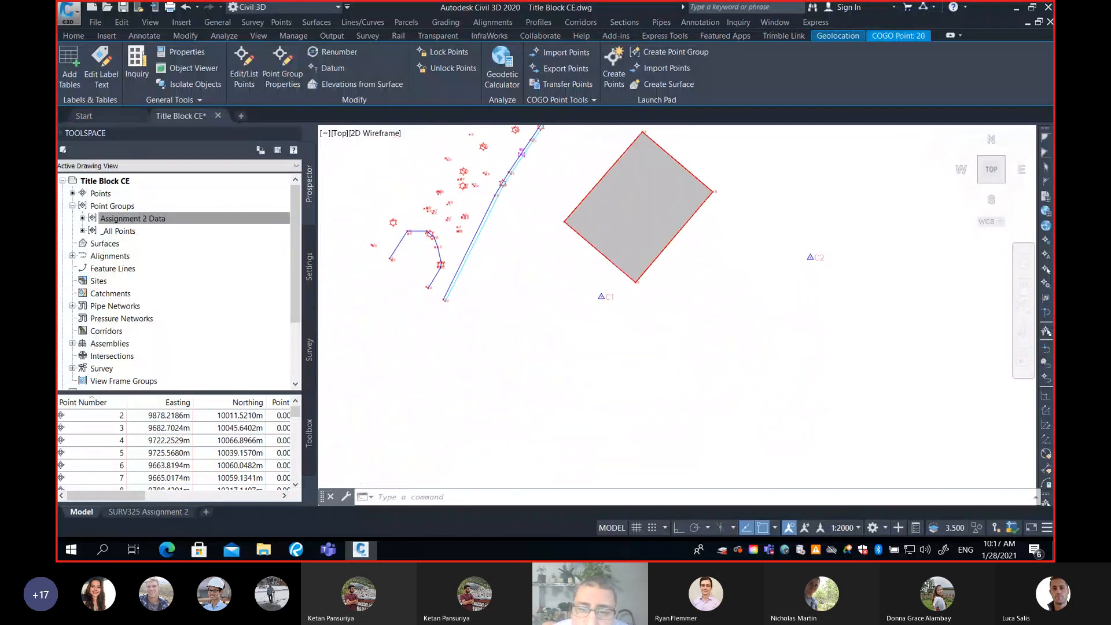
{"action": "scroll", "coordinate": [601, 295], "scroll_direction": "up", "scroll_amount": 5}
{"action": "scroll", "coordinate": [602, 295], "scroll_direction": "down", "scroll_amount": 6}
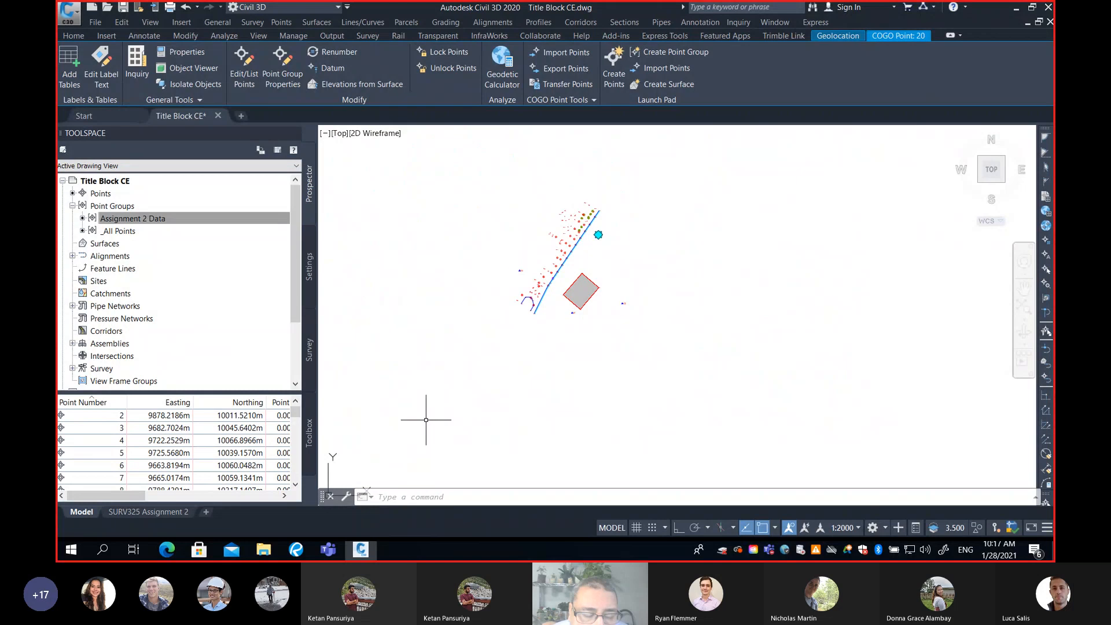
Switch to the SURV325 Assignment 2 layout and examine the control point entry in the legend.
{"action": "left_click", "coordinate": [144, 511]}
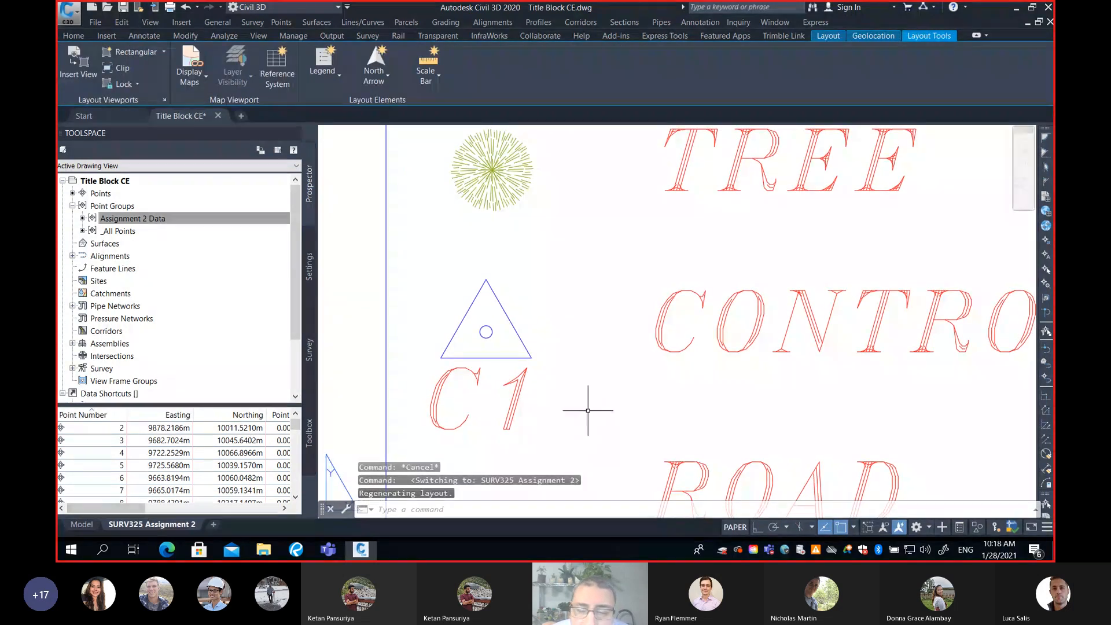
{"action": "scroll", "coordinate": [569, 352], "scroll_direction": "down", "scroll_amount": 3}
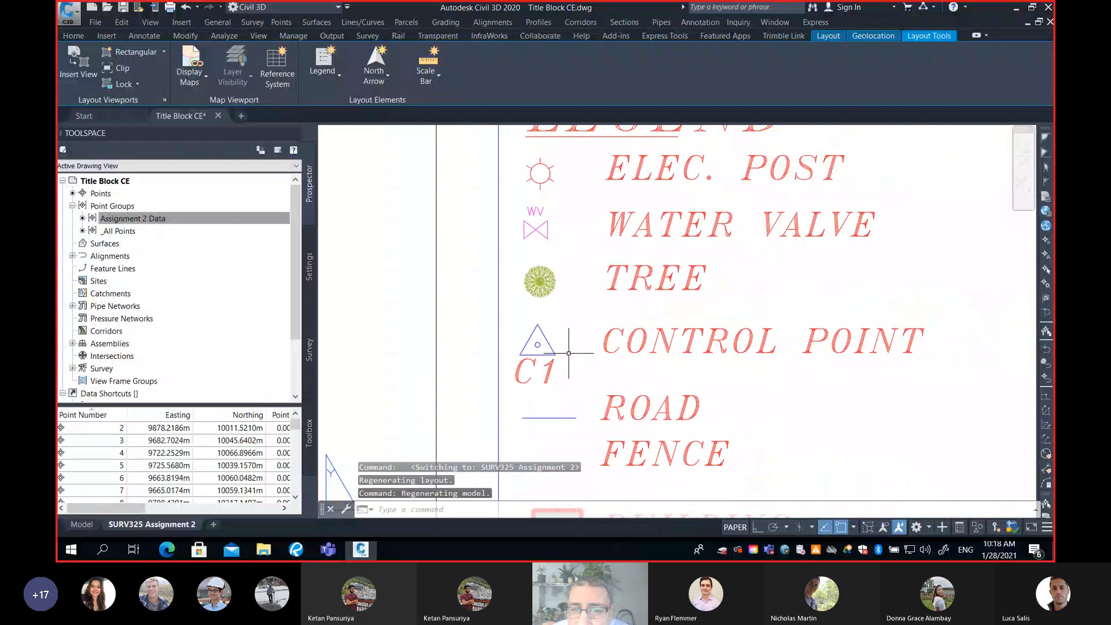
{"action": "scroll", "coordinate": [564, 363], "scroll_direction": "up", "scroll_amount": 4}
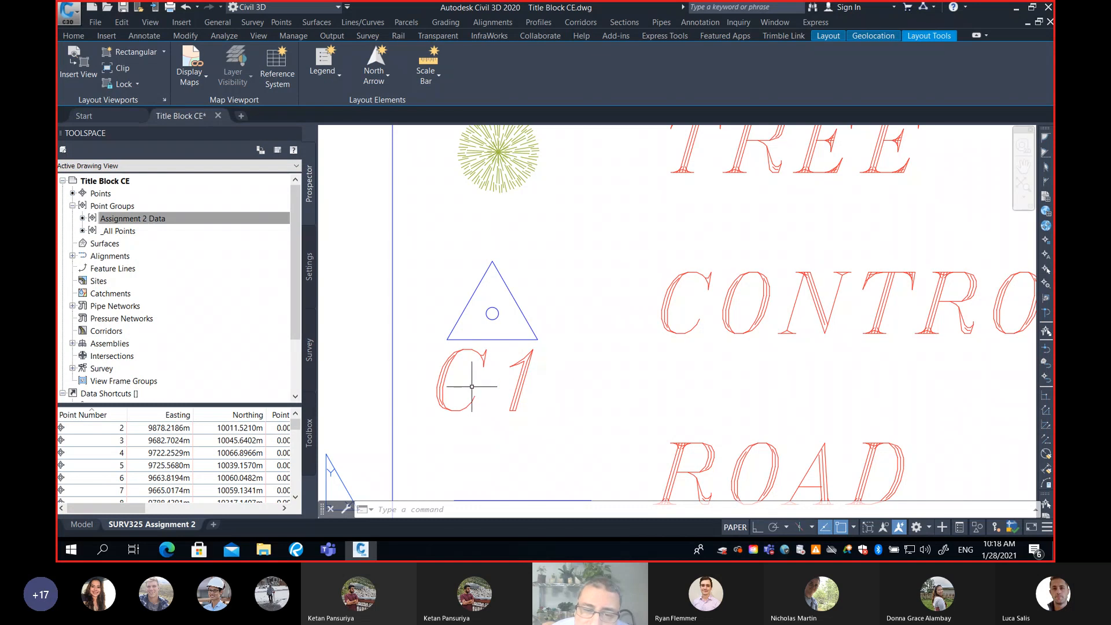
List the properties of the legend's C1 text and check which font file it uses.
{"action": "left_click", "coordinate": [520, 388]}
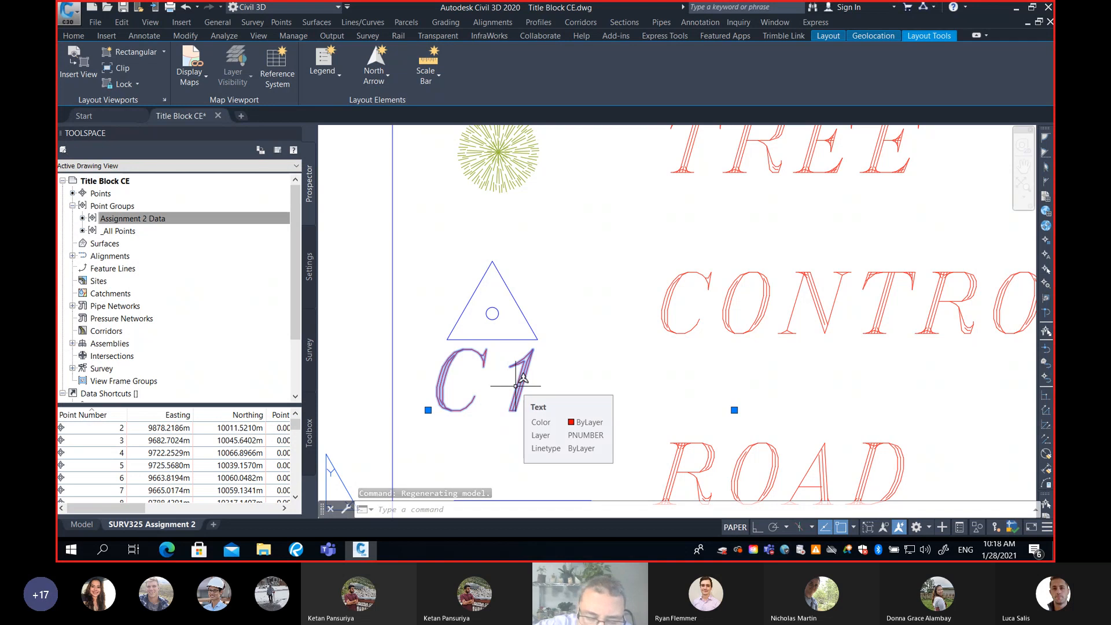
{"action": "type", "text": "LI"}
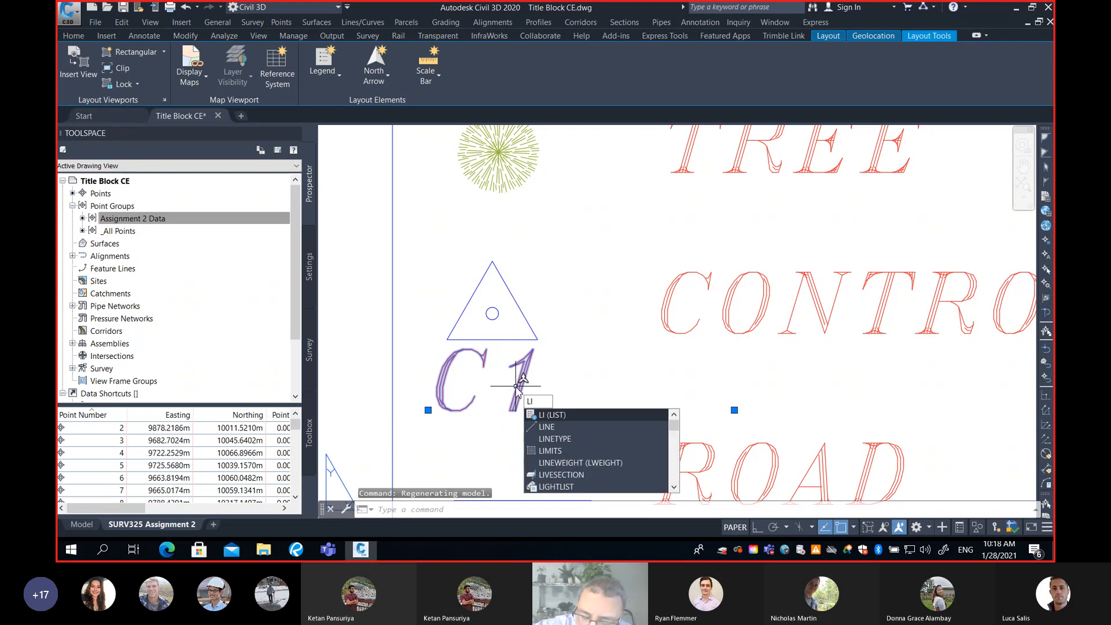
{"action": "key", "text": "Return"}
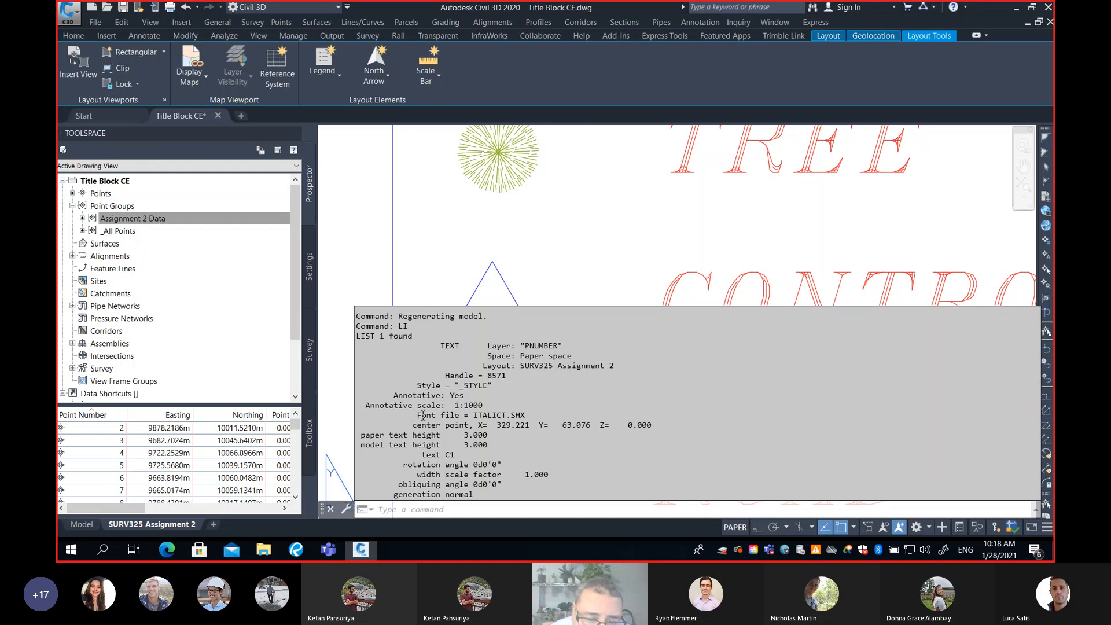
{"action": "left_click_drag", "start_coordinate": [418, 415], "coordinate": [532, 420]}
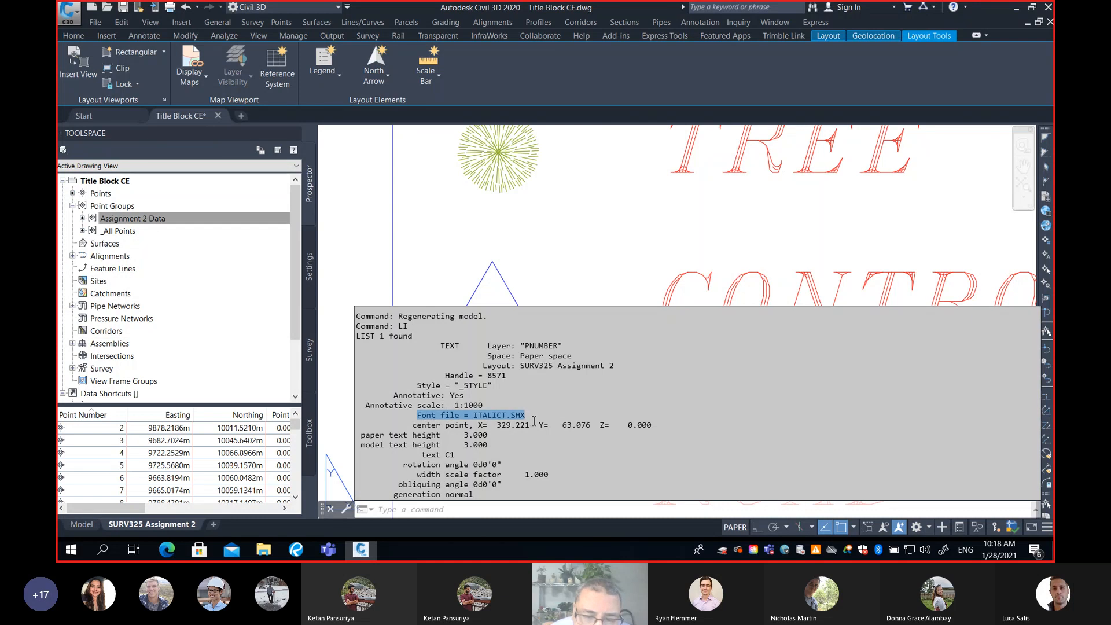
{"action": "left_click", "coordinate": [580, 275]}
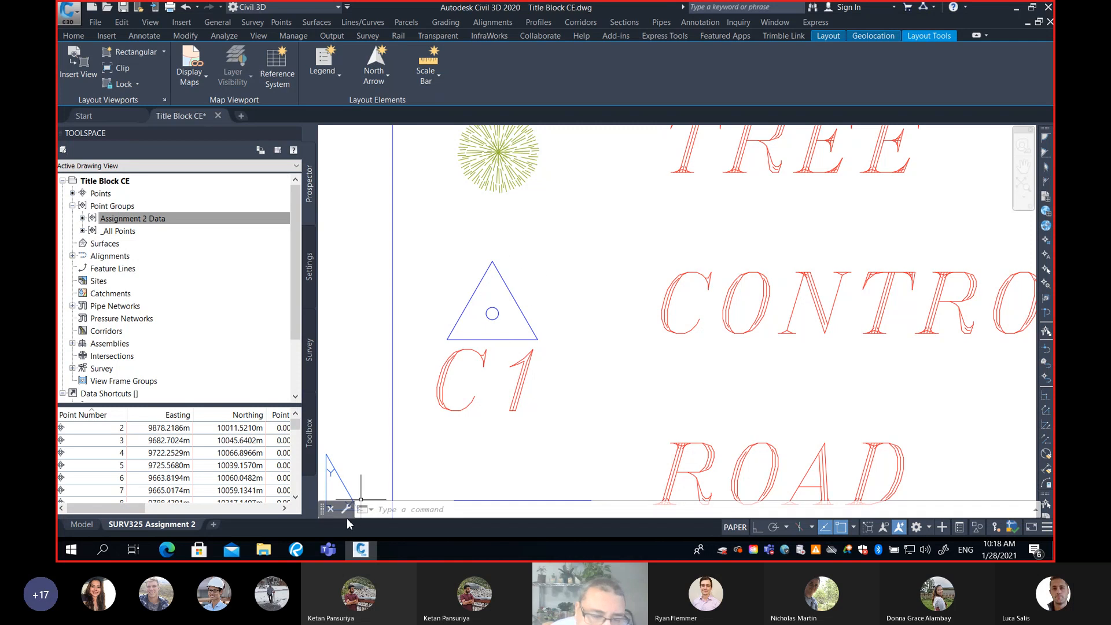
In model space, open the Description small label style of the Assignment 2 Data point group for editing.
{"action": "left_click", "coordinate": [80, 528]}
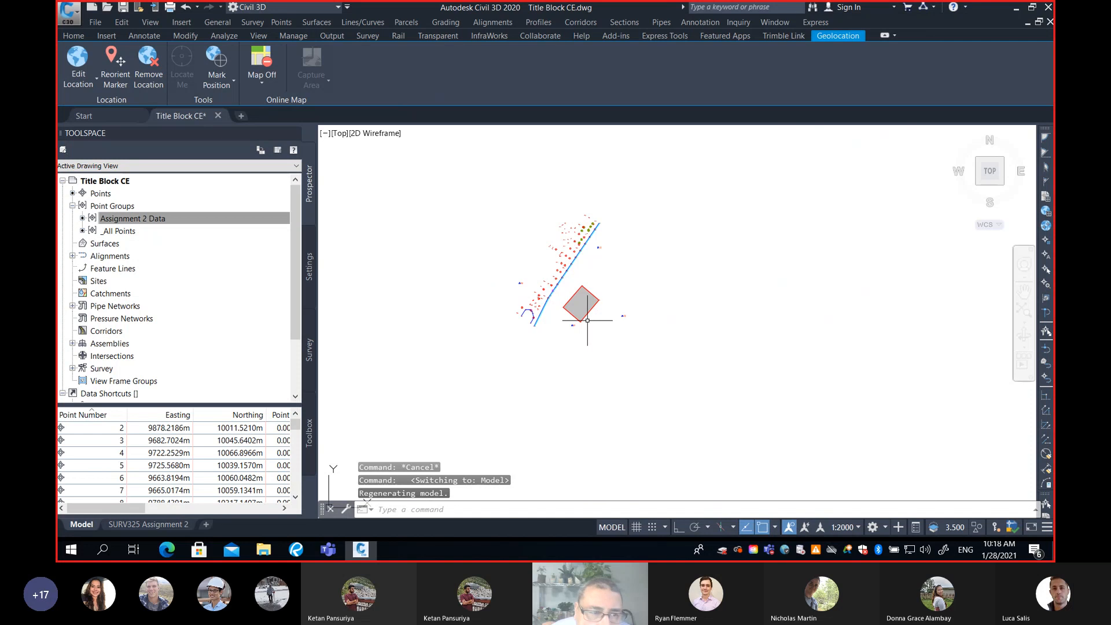
{"action": "left_click", "coordinate": [155, 221]}
{"action": "right_click", "coordinate": [157, 223]}
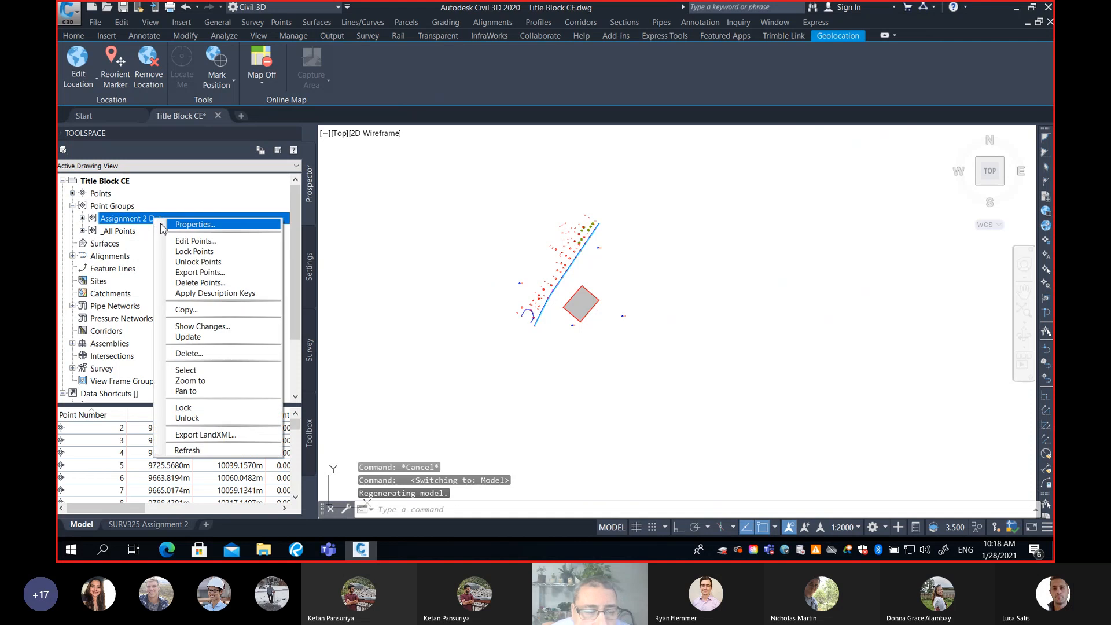
{"action": "left_click", "coordinate": [172, 227]}
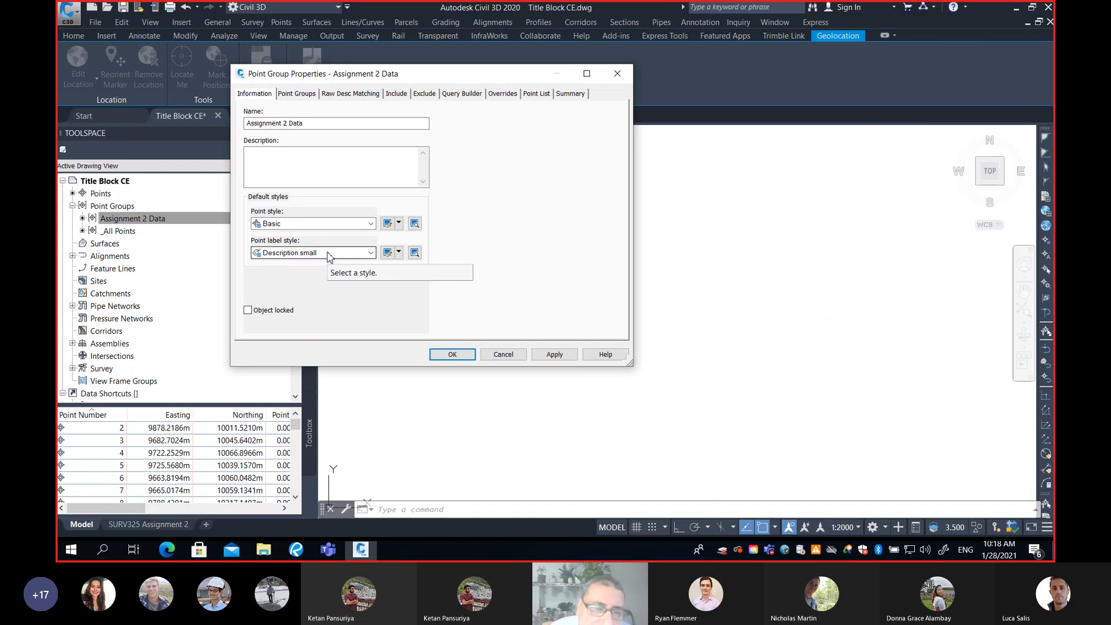
{"action": "left_click", "coordinate": [399, 253]}
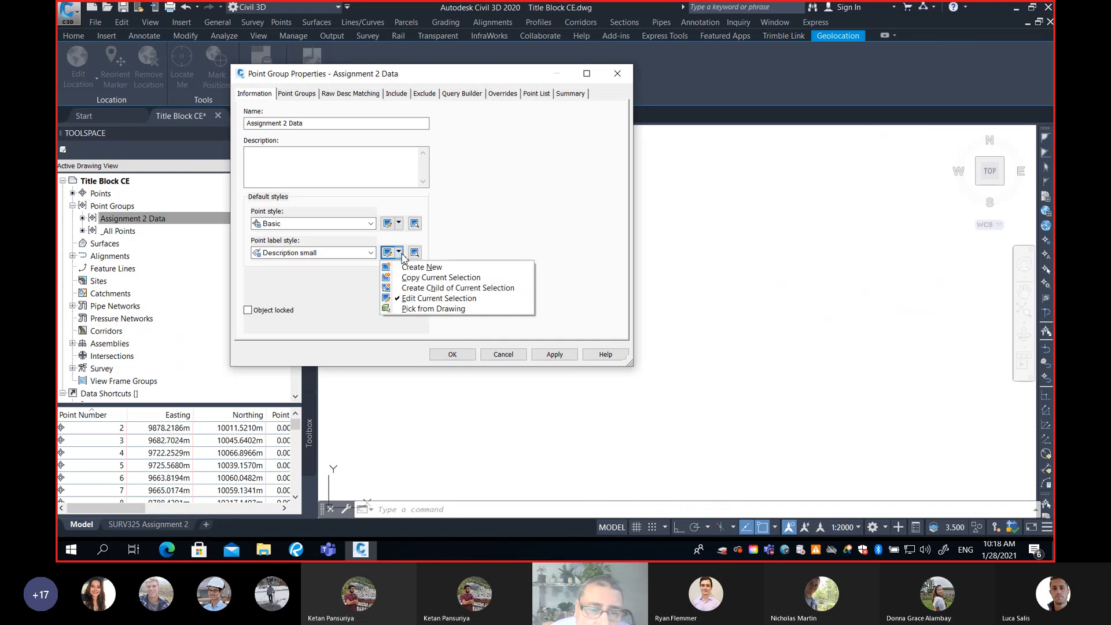
{"action": "left_click", "coordinate": [429, 300]}
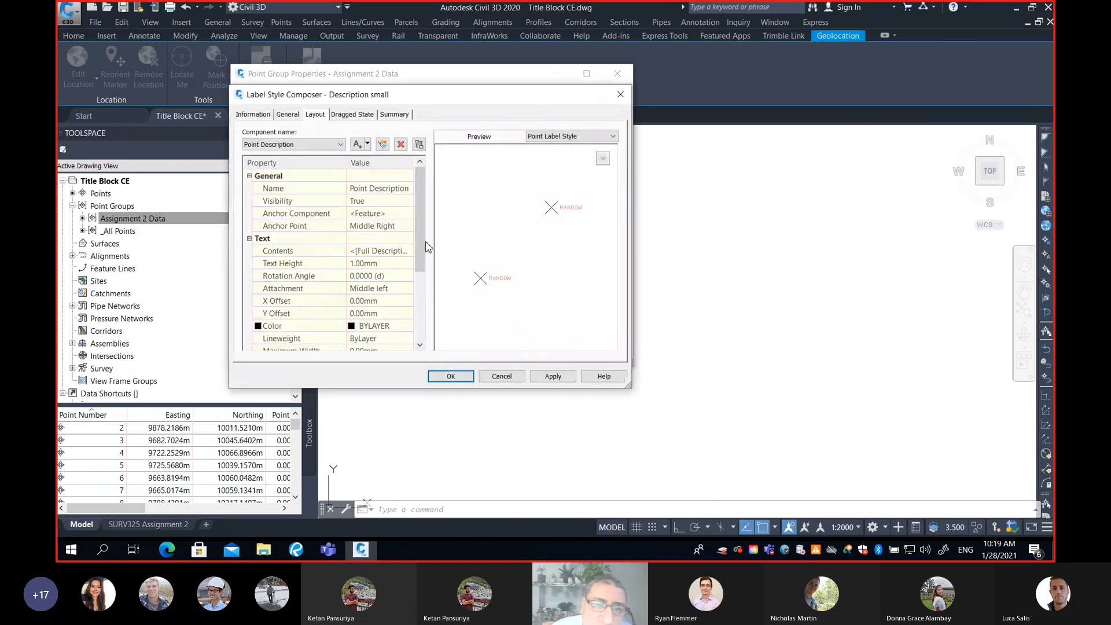
Clear the existing text contents of the Point Description component in the label style.
{"action": "left_click", "coordinate": [397, 255]}
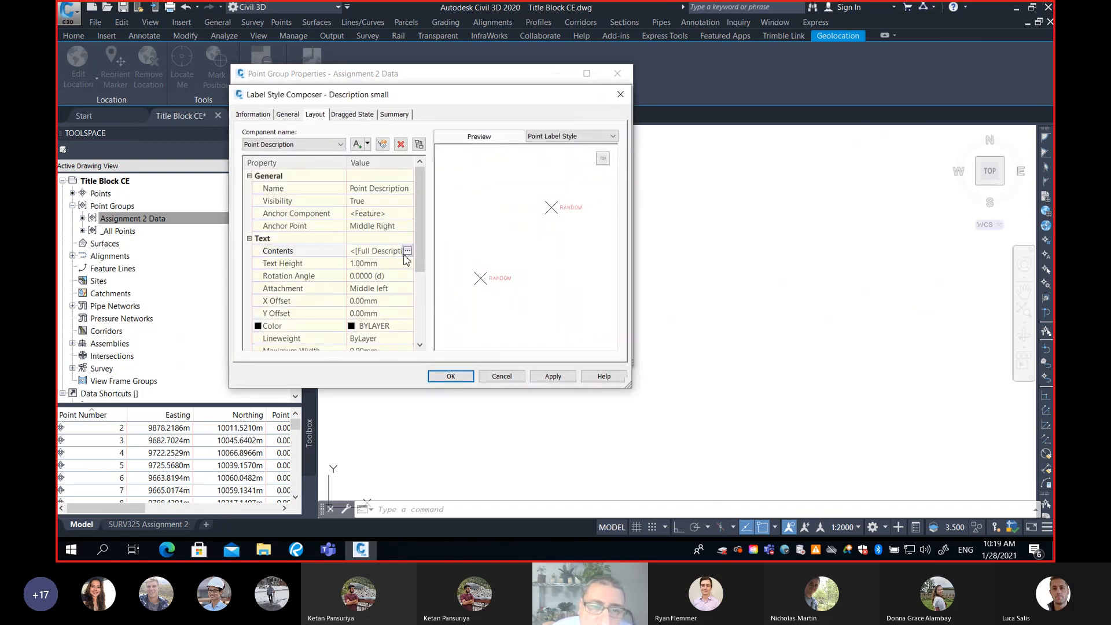
{"action": "left_click", "coordinate": [409, 252]}
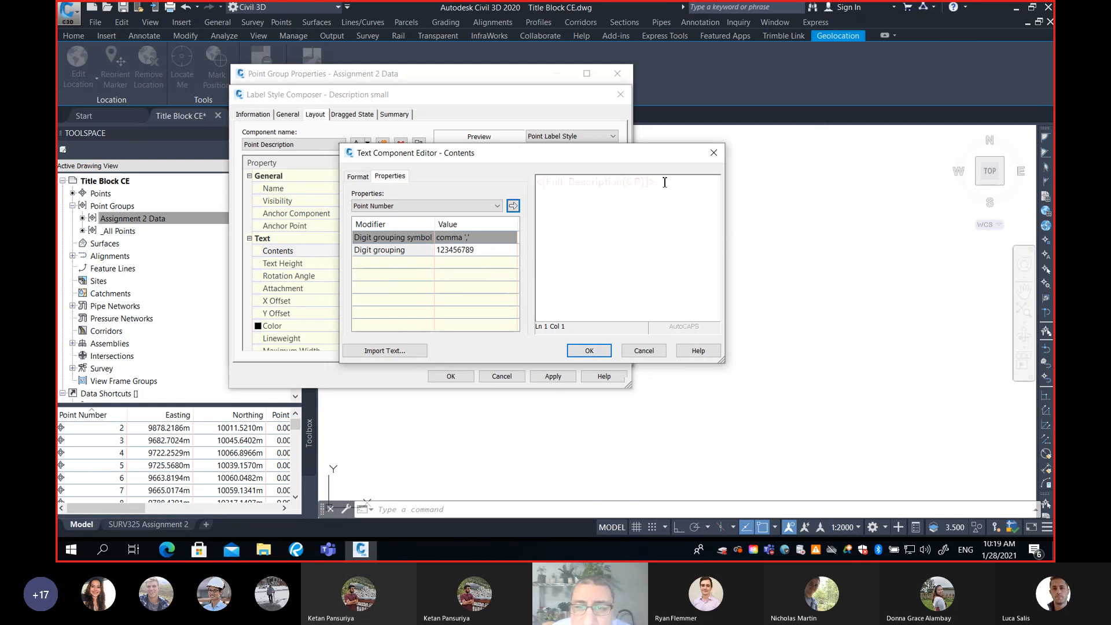
{"action": "left_click_drag", "start_coordinate": [664, 182], "coordinate": [537, 184]}
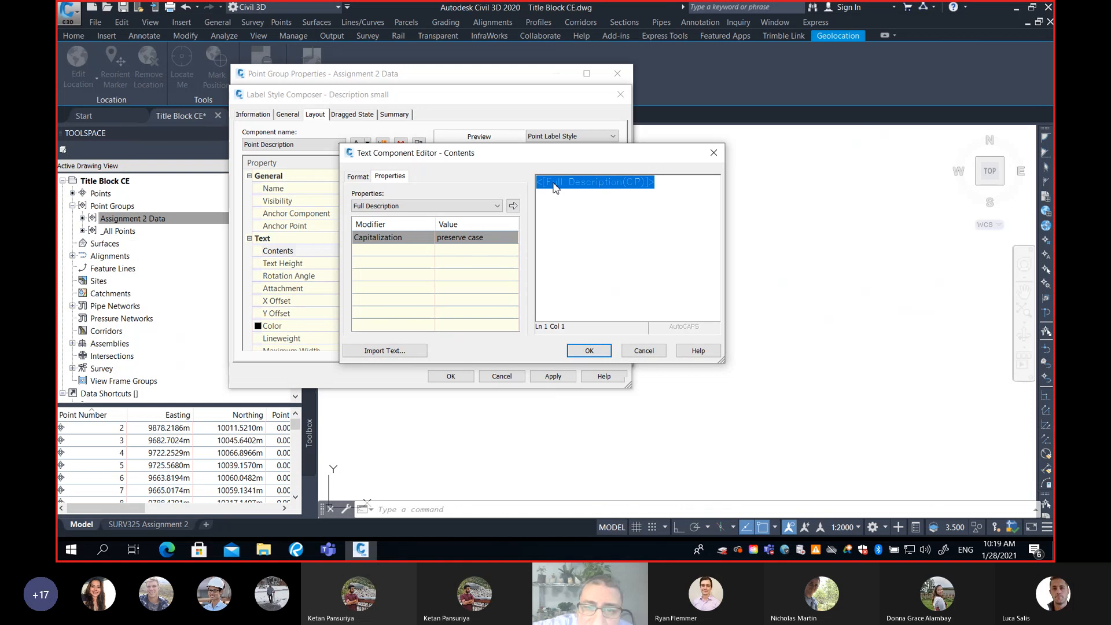
{"action": "key", "text": "Delete"}
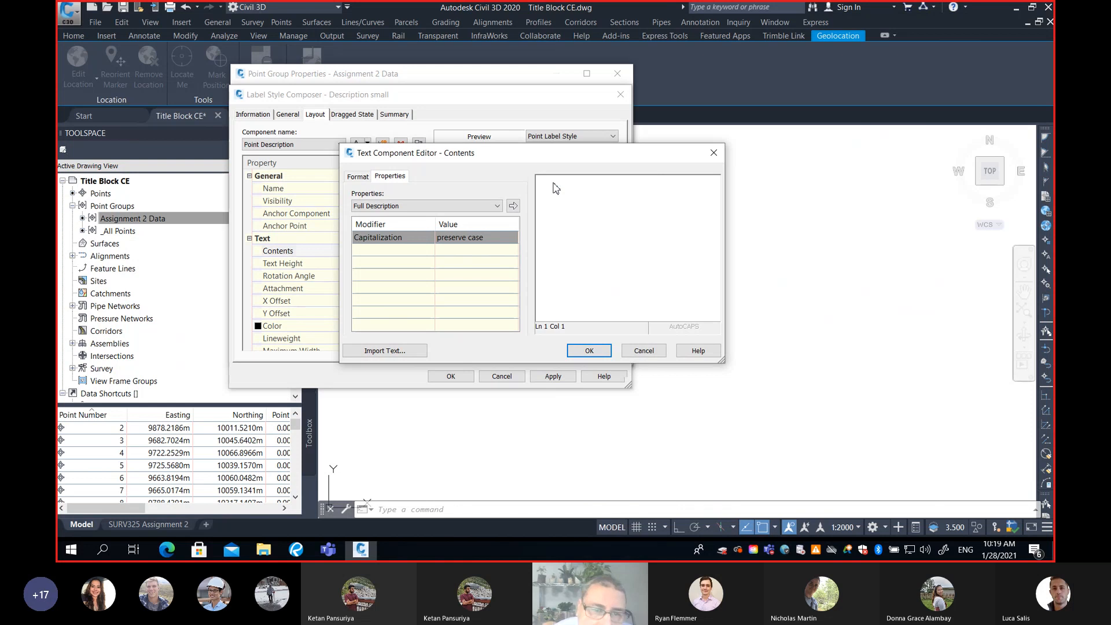
Set the component's font to ItalicT and insert the Full Description property as its contents.
{"action": "left_click", "coordinate": [359, 177]}
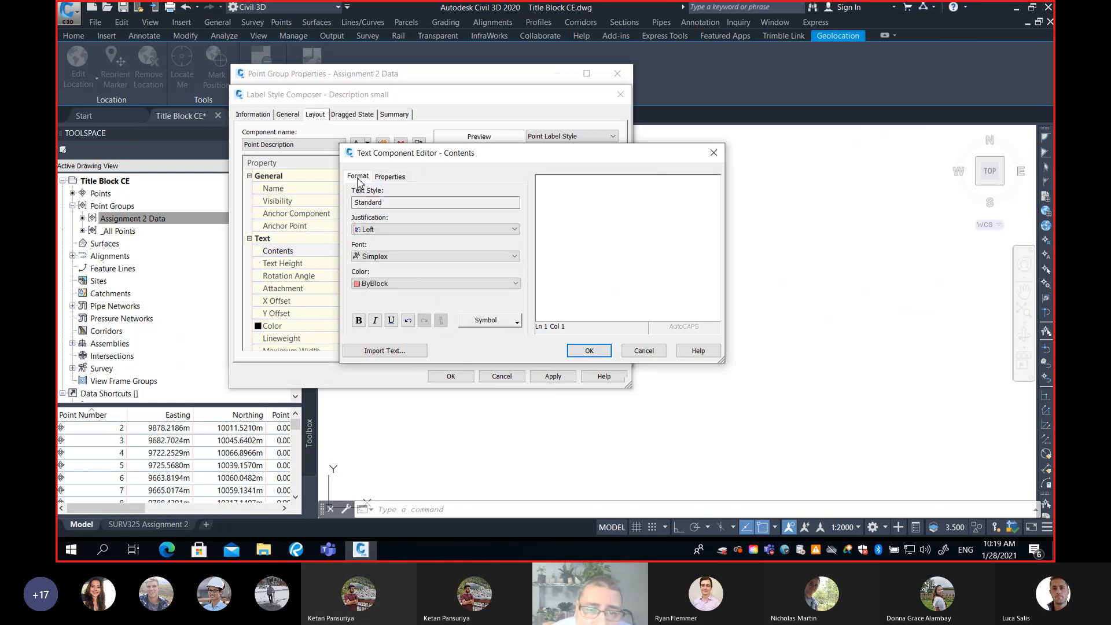
{"action": "left_click", "coordinate": [377, 257]}
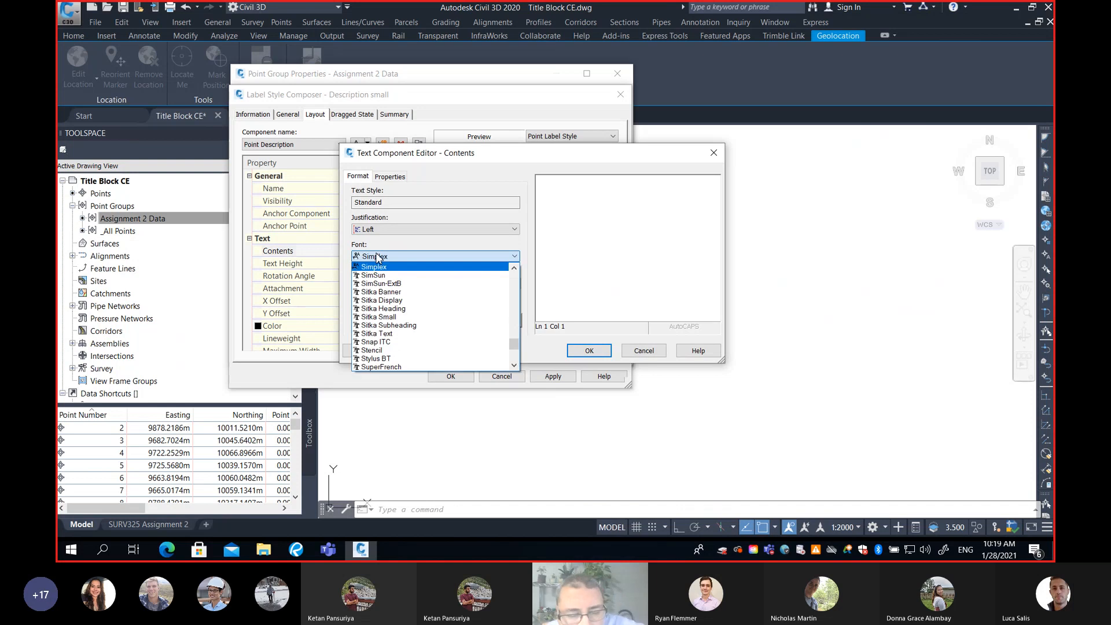
{"action": "key", "text": "i"}
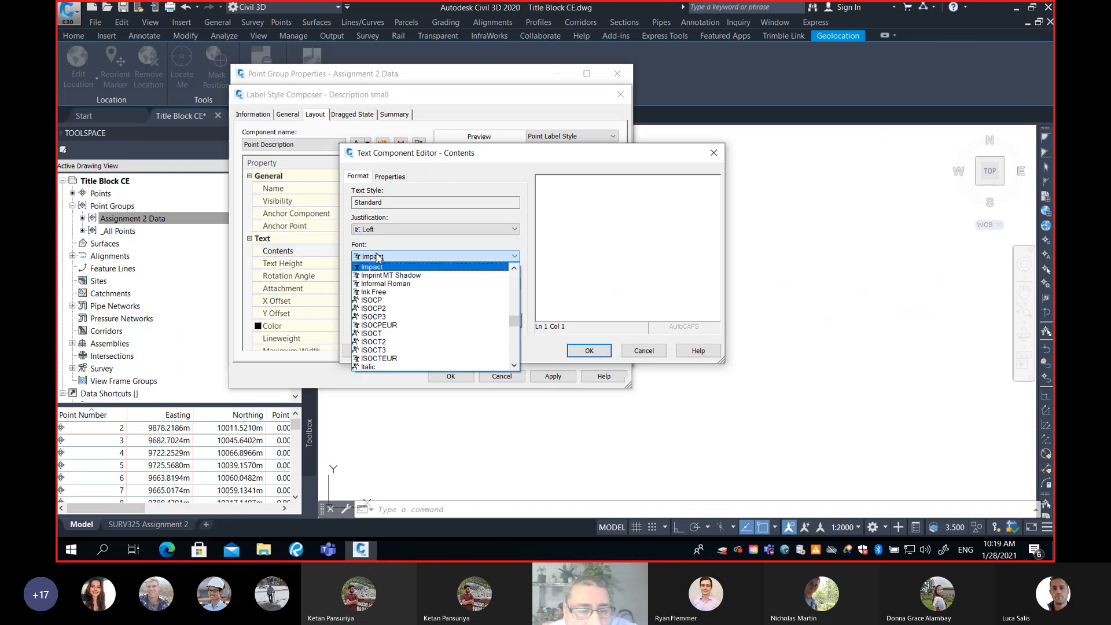
{"action": "left_click", "coordinate": [514, 365]}
{"action": "left_click", "coordinate": [514, 365]}
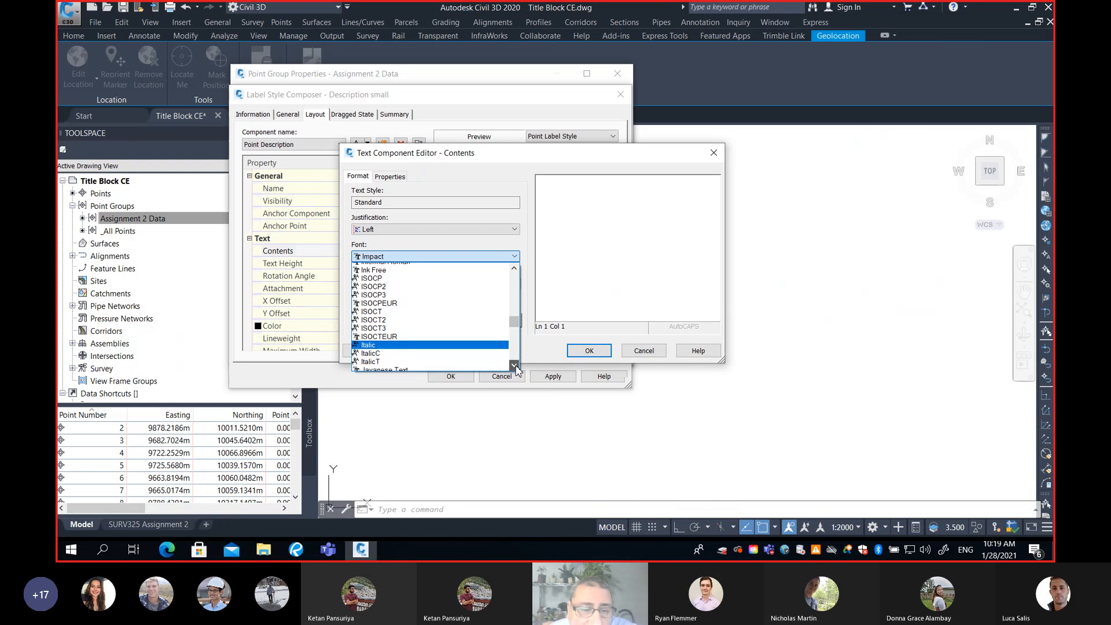
{"action": "left_click", "coordinate": [420, 359]}
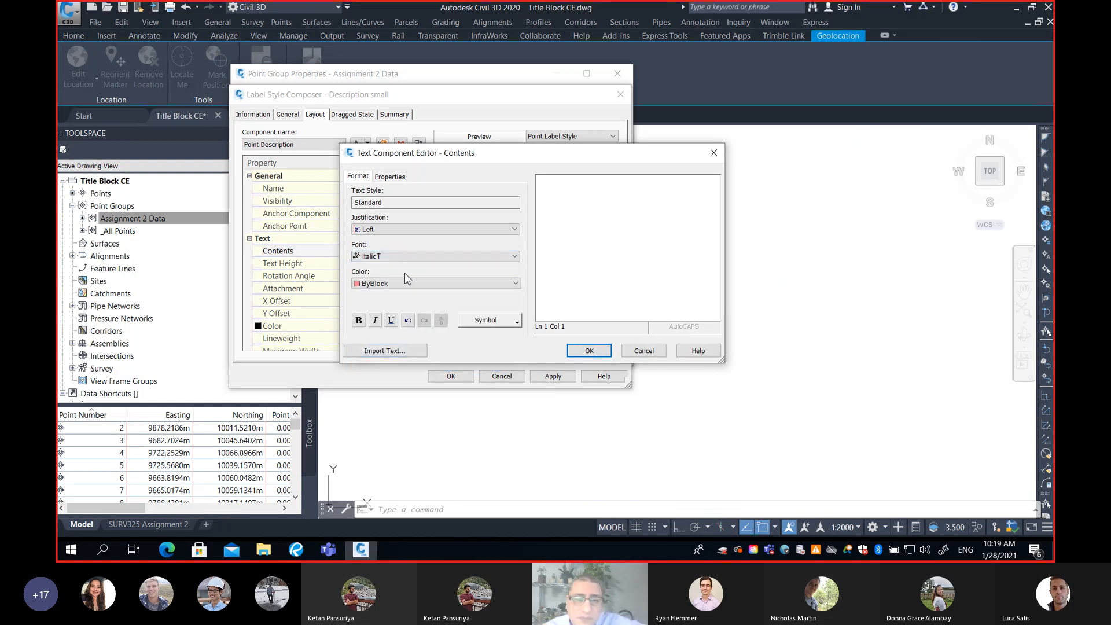
{"action": "left_click", "coordinate": [389, 176]}
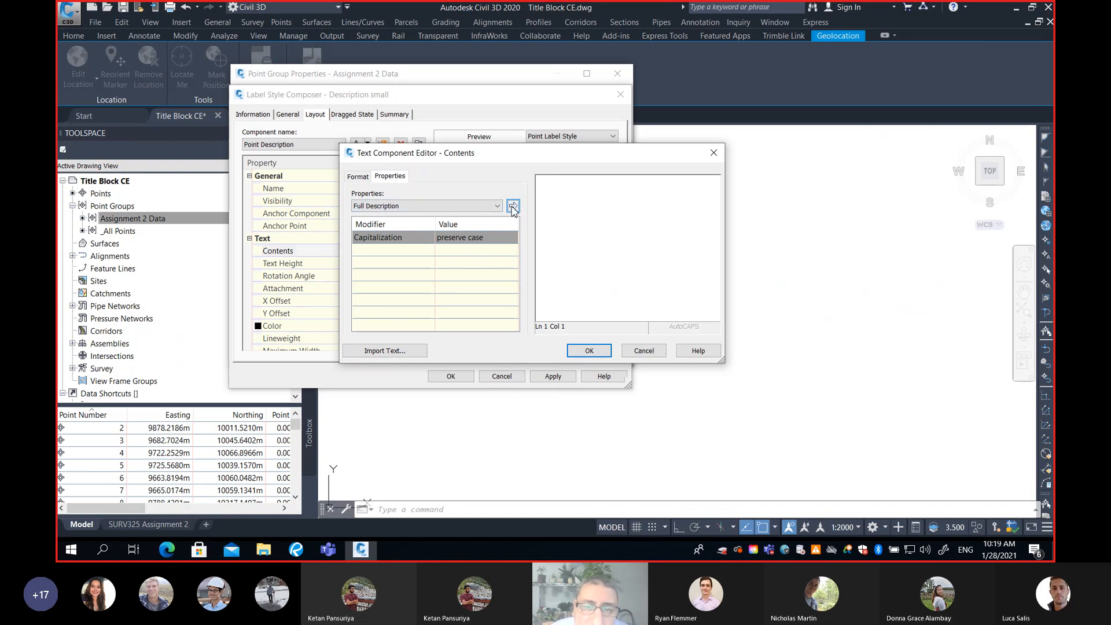
{"action": "left_click", "coordinate": [512, 207]}
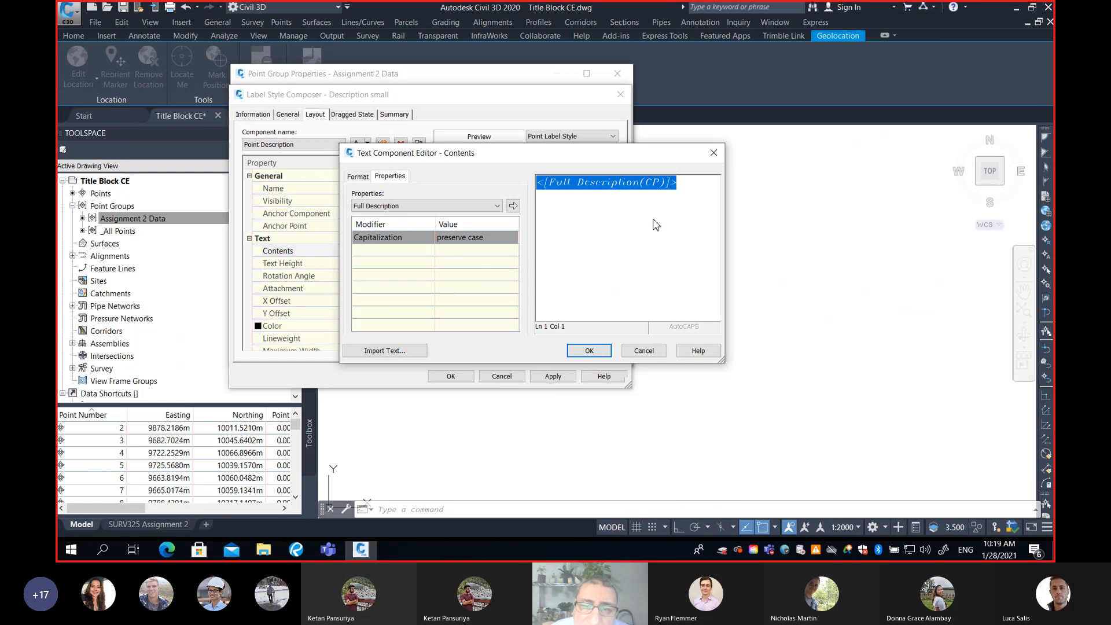
{"action": "left_click", "coordinate": [590, 350]}
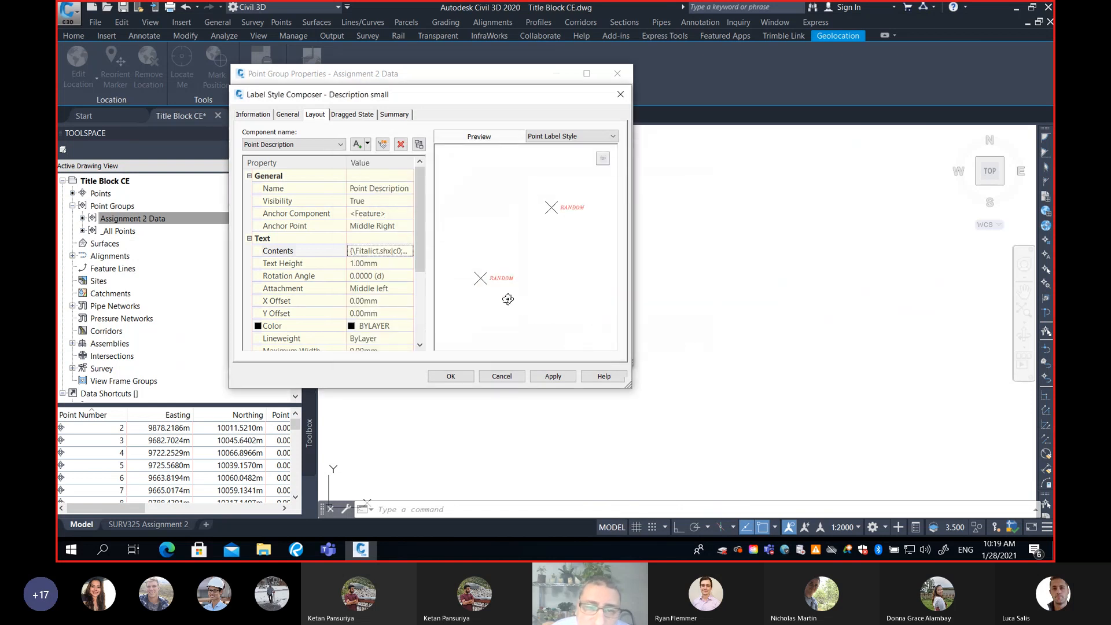
Set the Point Description text attachment to Bottom center.
{"action": "scroll", "coordinate": [499, 288], "scroll_direction": "up", "scroll_amount": 2}
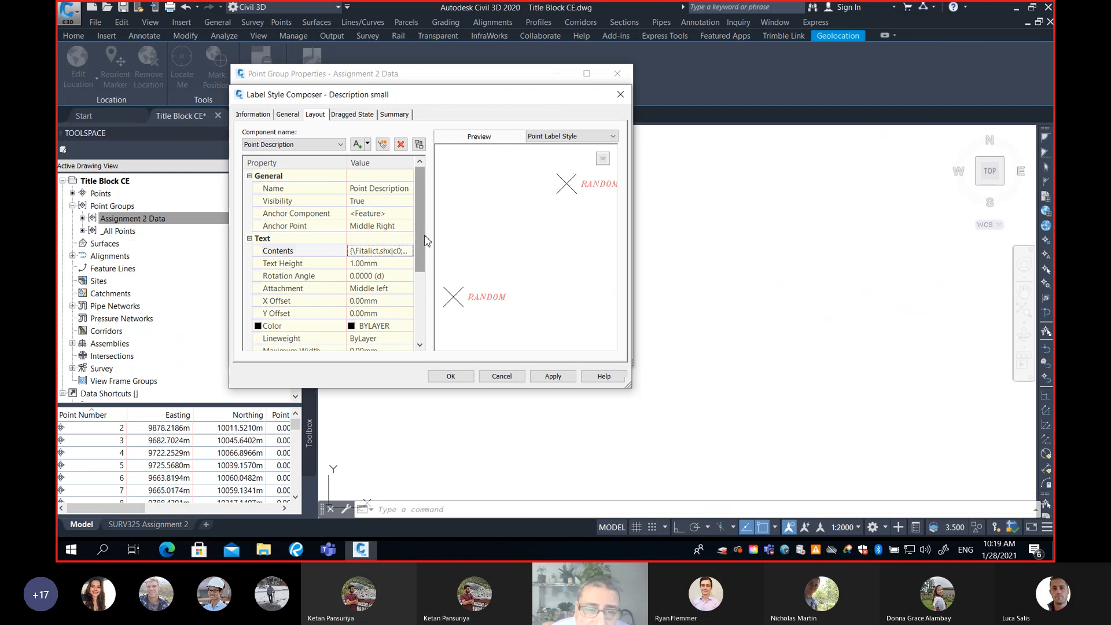
{"action": "left_click_drag", "start_coordinate": [421, 241], "coordinate": [421, 260]}
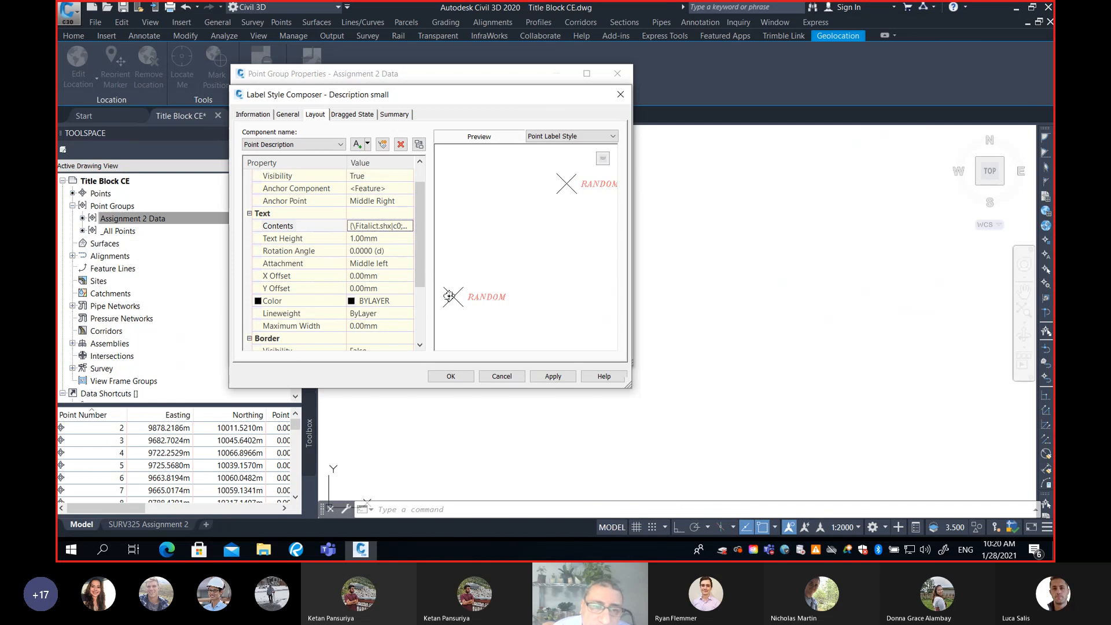
{"action": "left_click", "coordinate": [397, 267]}
{"action": "left_click", "coordinate": [397, 267]}
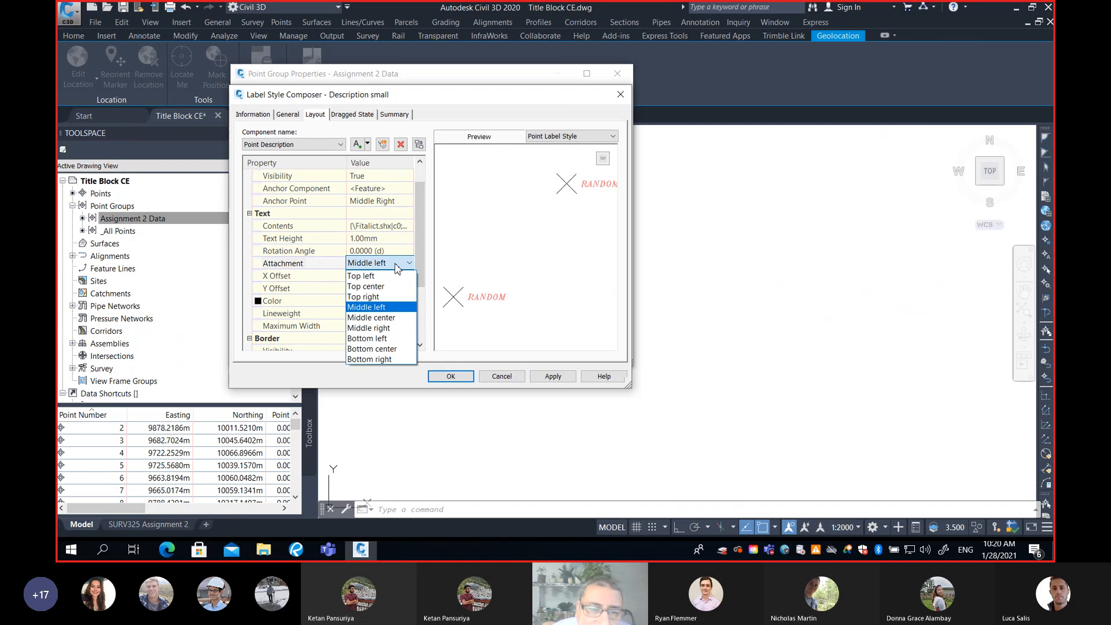
{"action": "left_click", "coordinate": [373, 349]}
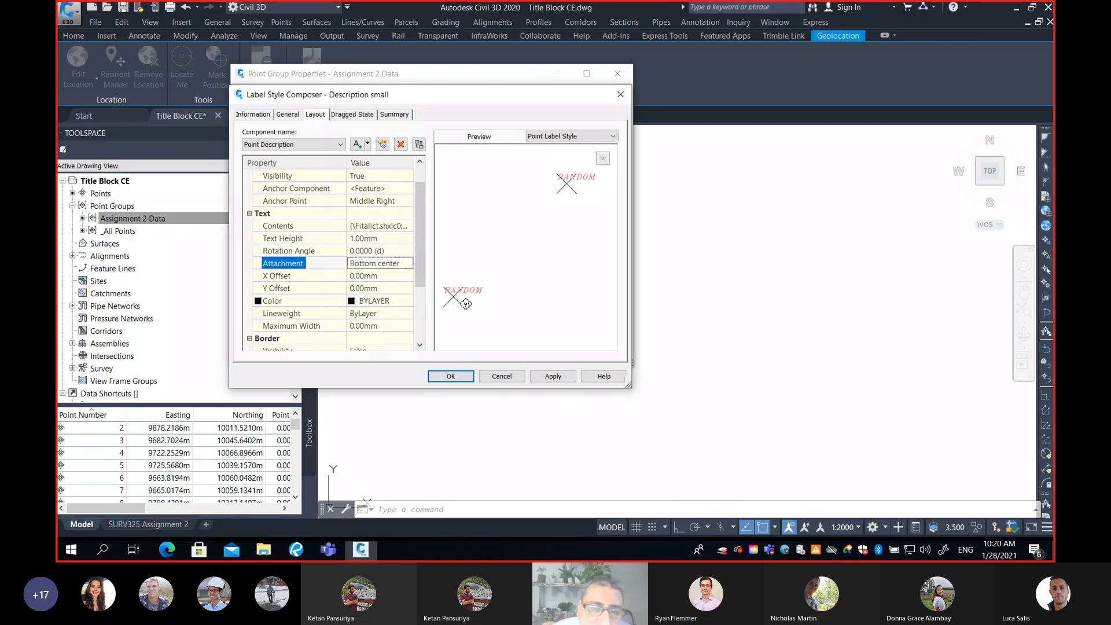
Set the label text's Y offset to -5 mm and X offset to -2 mm, and accept the label style and point group properties.
{"action": "left_click", "coordinate": [390, 288]}
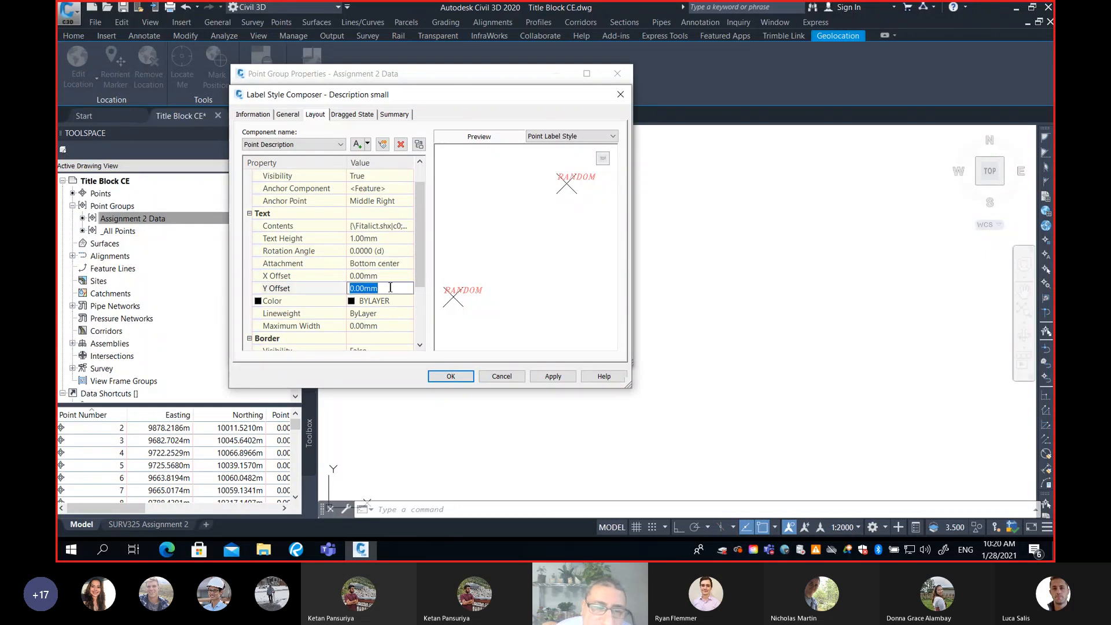
{"action": "type", "text": "-"}
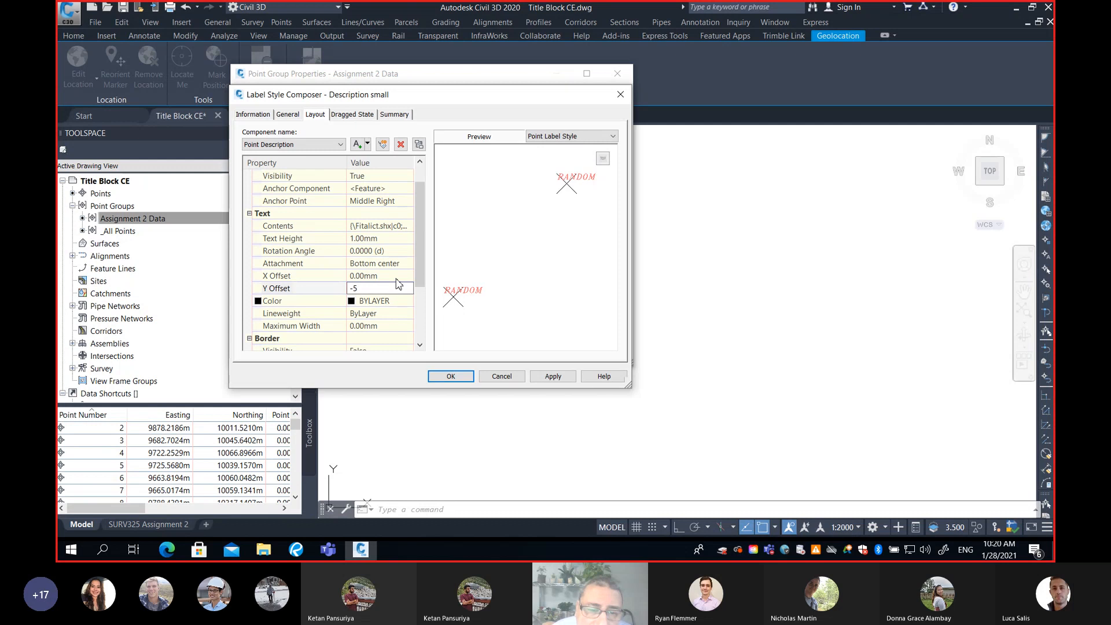
{"action": "type", "text": "5"}
{"action": "left_click", "coordinate": [397, 276]}
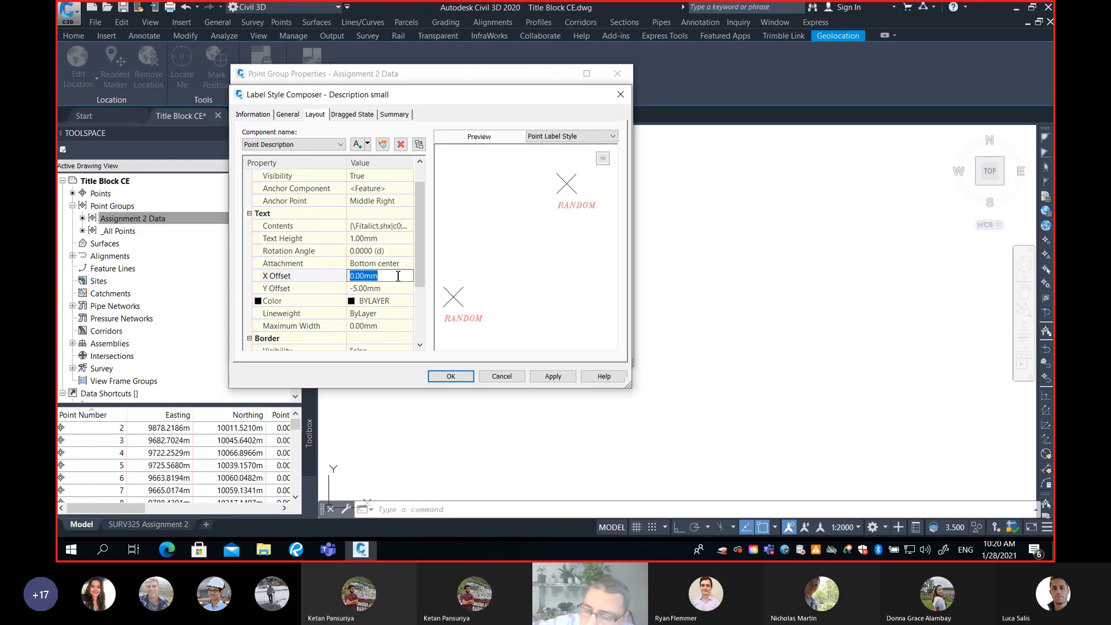
{"action": "type", "text": "-"}
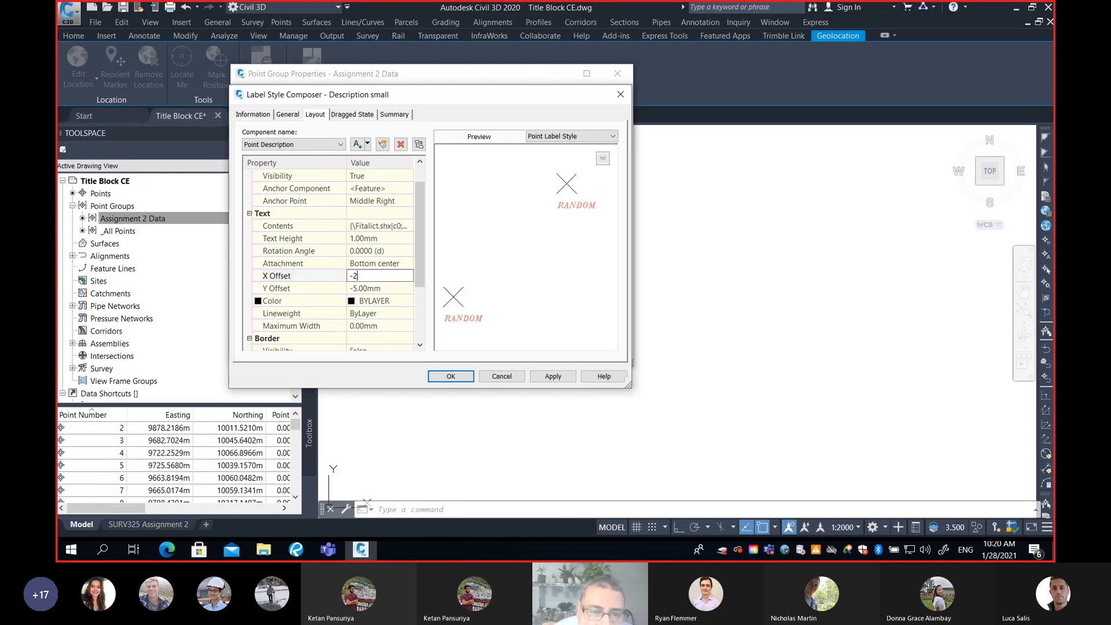
{"action": "type", "text": "2"}
{"action": "left_click", "coordinate": [392, 288]}
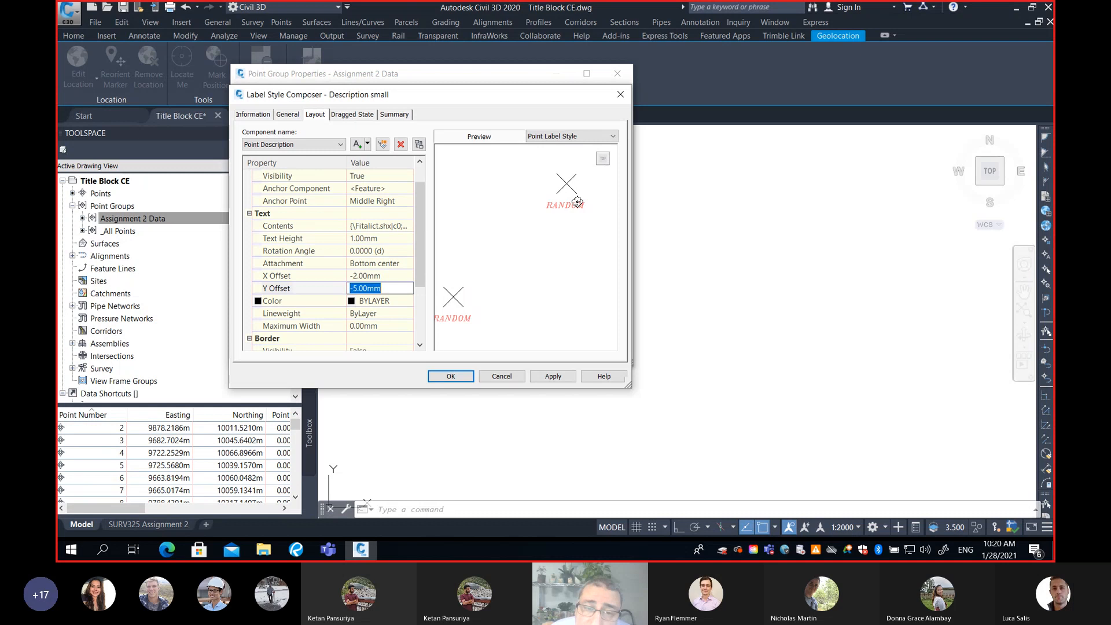
{"action": "left_click", "coordinate": [472, 377]}
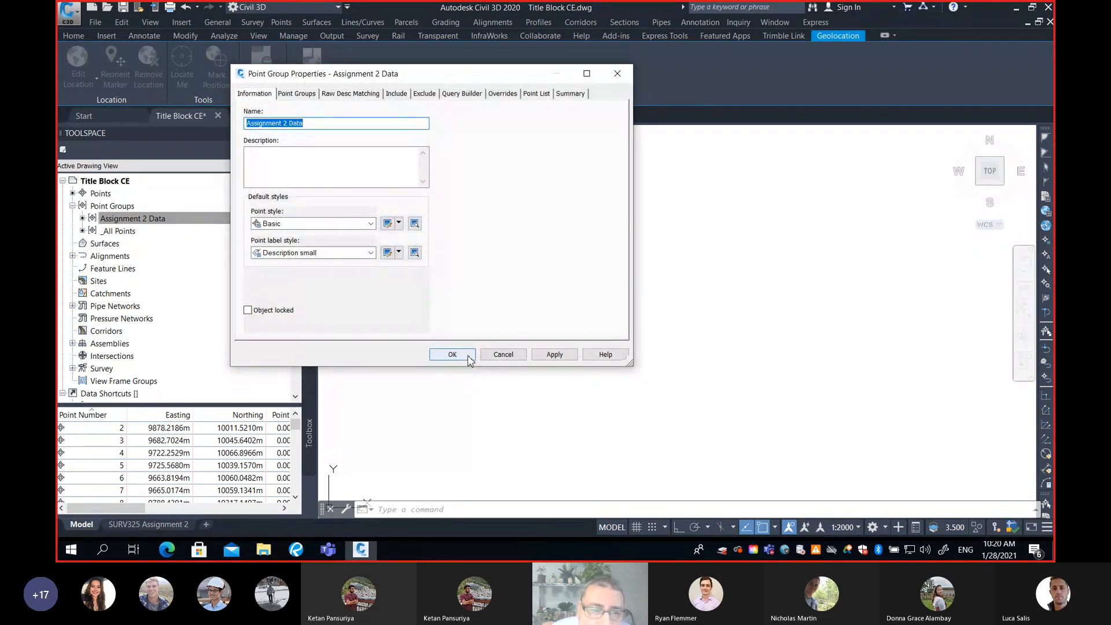
{"action": "left_click", "coordinate": [469, 356]}
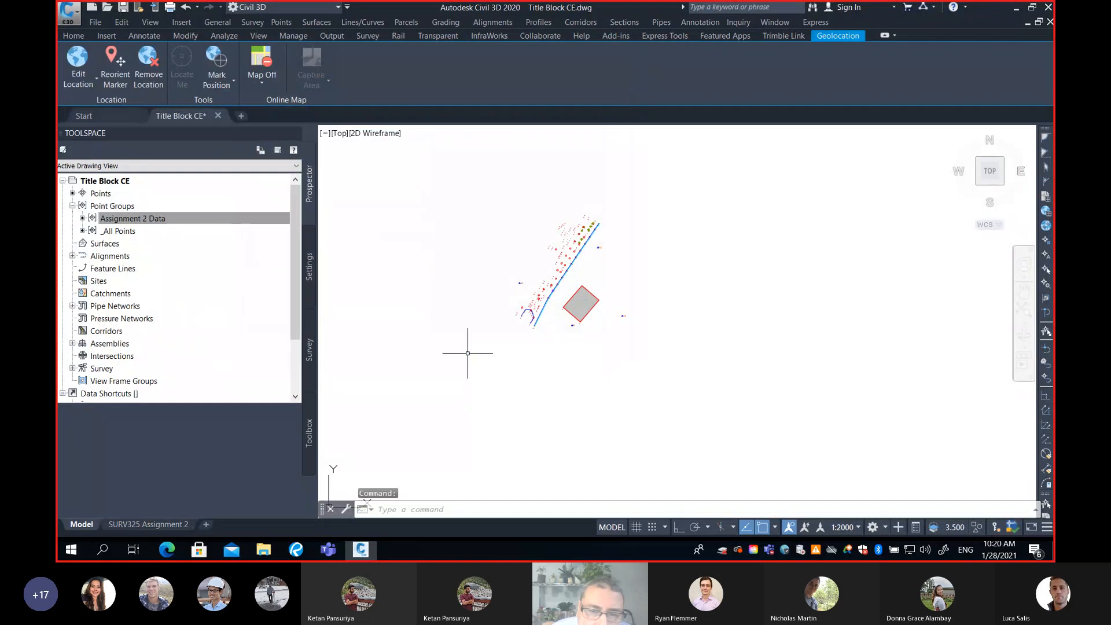
In the Civil 3D description key set, change the C* code's point label style to Description small.
{"action": "scroll", "coordinate": [616, 319], "scroll_direction": "up", "scroll_amount": 5}
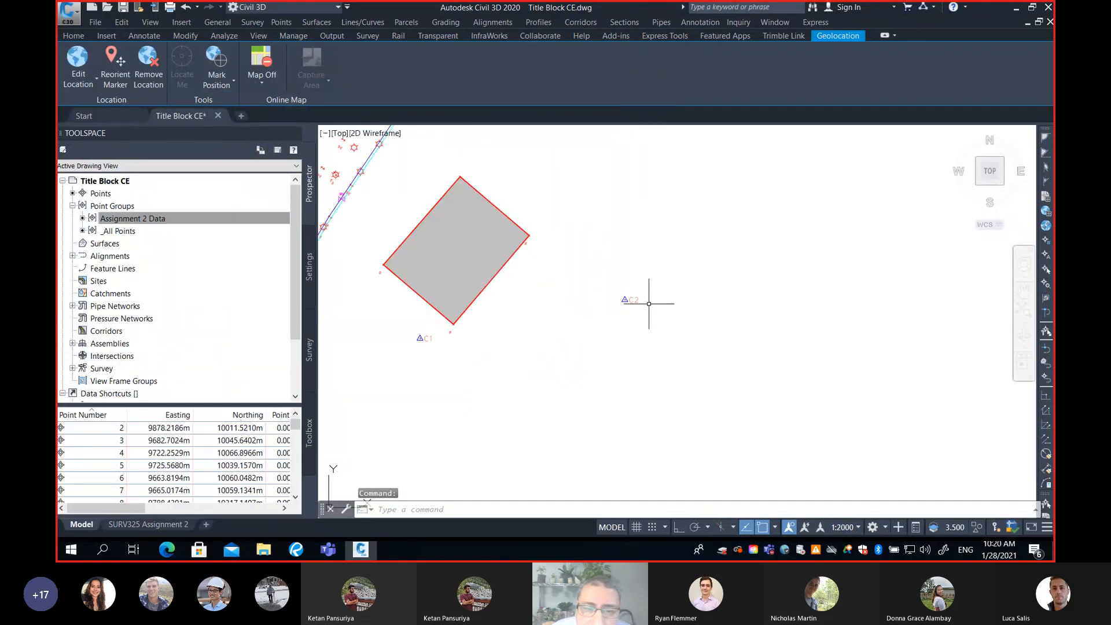
{"action": "middle_click_drag", "start_coordinate": [650, 298], "coordinate": [705, 313]}
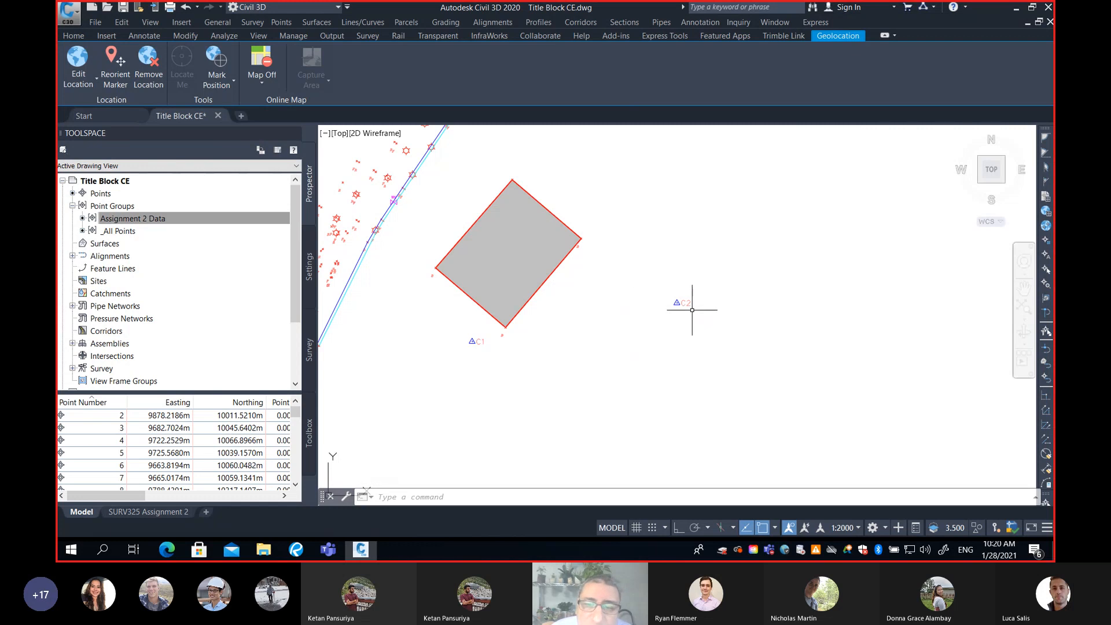
{"action": "scroll", "coordinate": [683, 301], "scroll_direction": "up", "scroll_amount": 6}
{"action": "scroll", "coordinate": [679, 293], "scroll_direction": "up", "scroll_amount": 5}
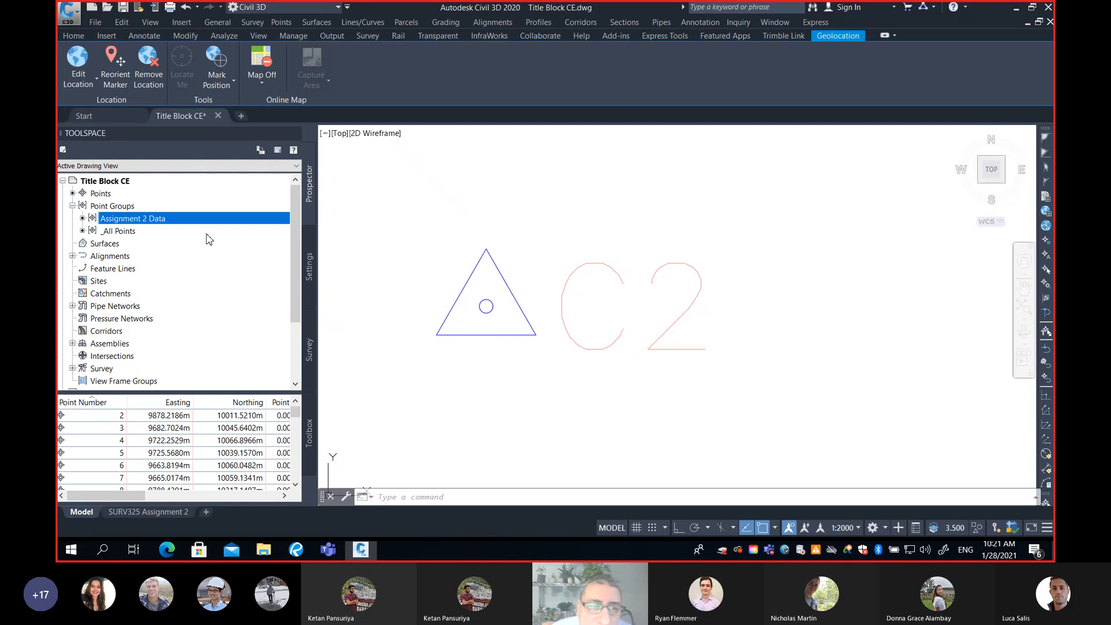
{"action": "left_click", "coordinate": [310, 270]}
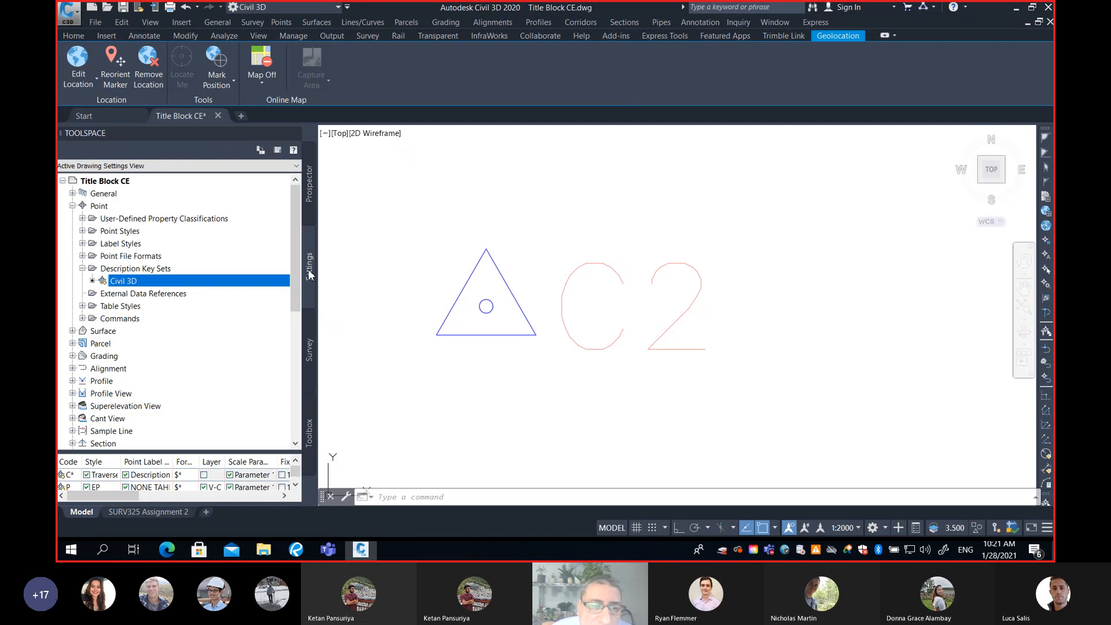
{"action": "right_click", "coordinate": [137, 283]}
{"action": "left_click", "coordinate": [158, 300]}
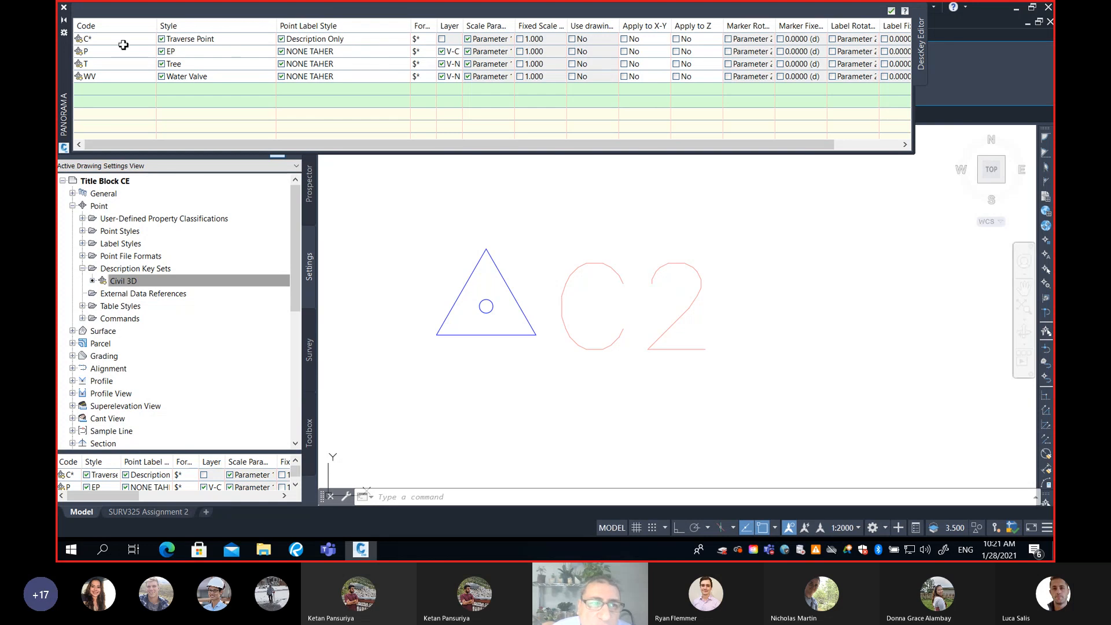
{"action": "left_click", "coordinate": [338, 40]}
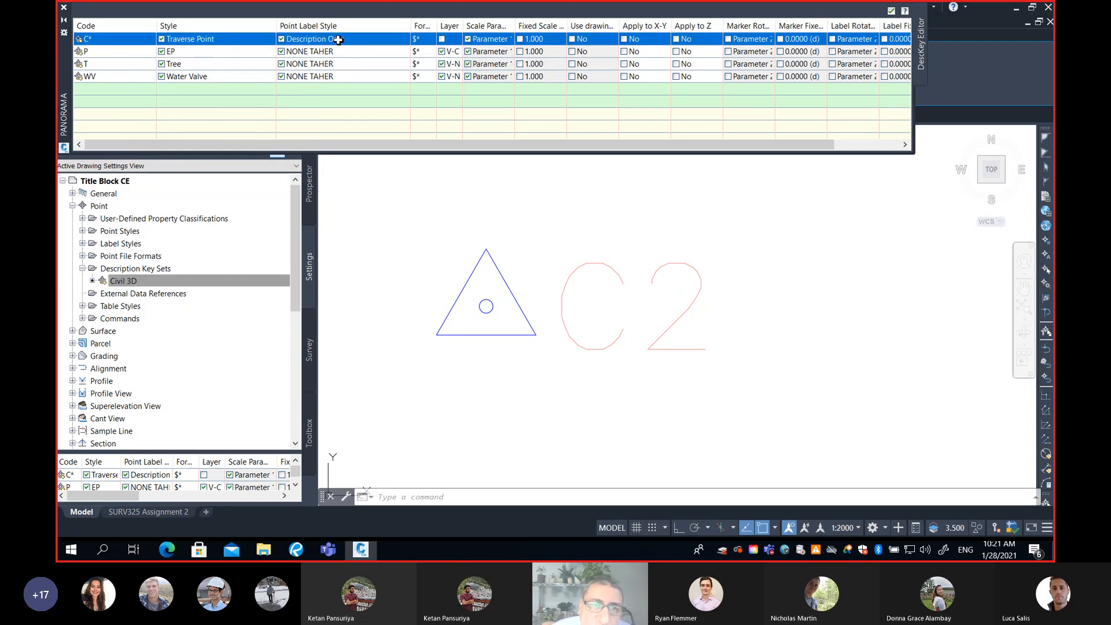
{"action": "left_click", "coordinate": [339, 44]}
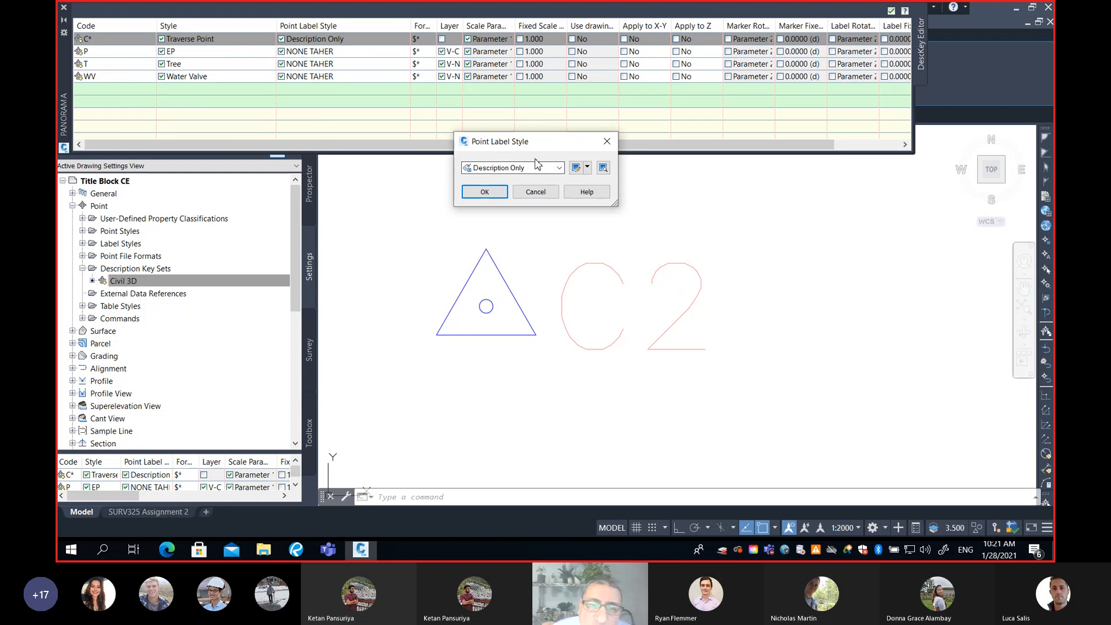
{"action": "left_click", "coordinate": [533, 168]}
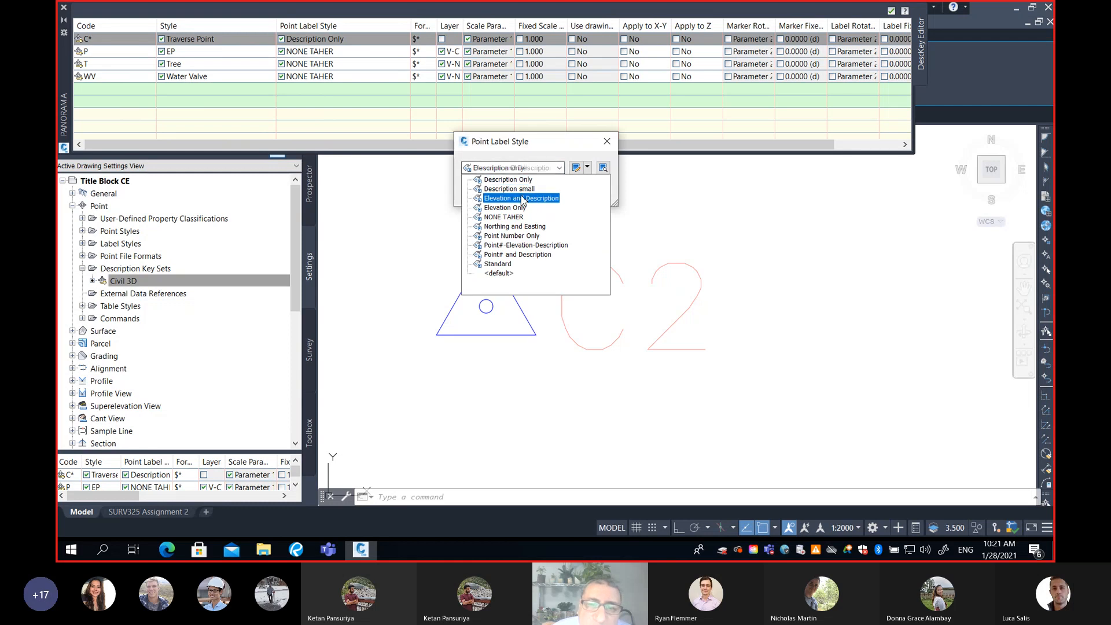
{"action": "left_click", "coordinate": [520, 191]}
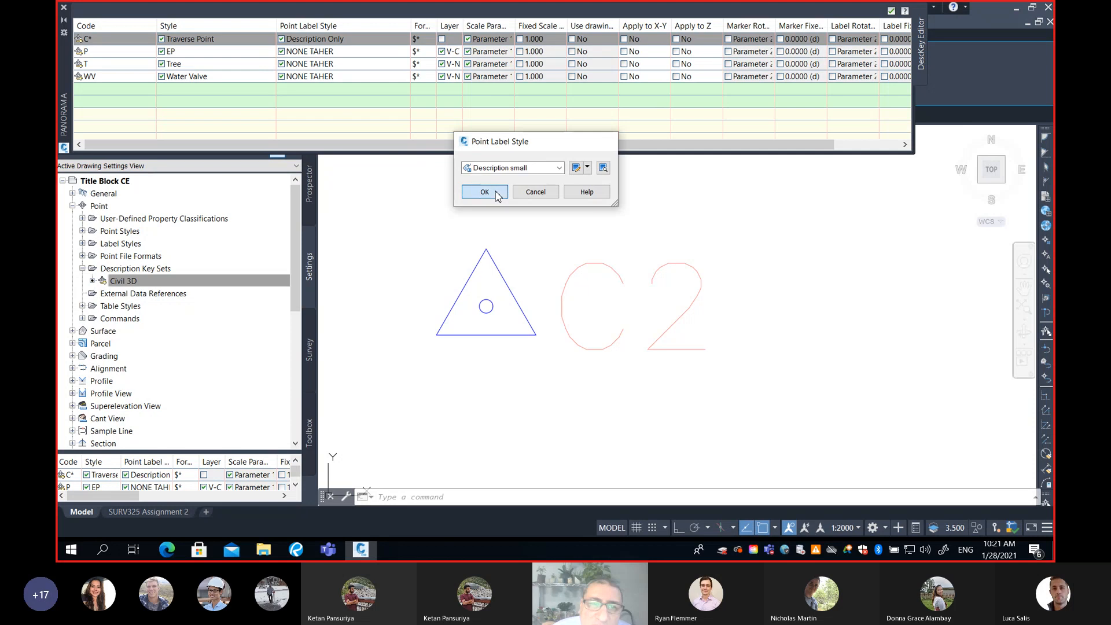
{"action": "left_click", "coordinate": [496, 193]}
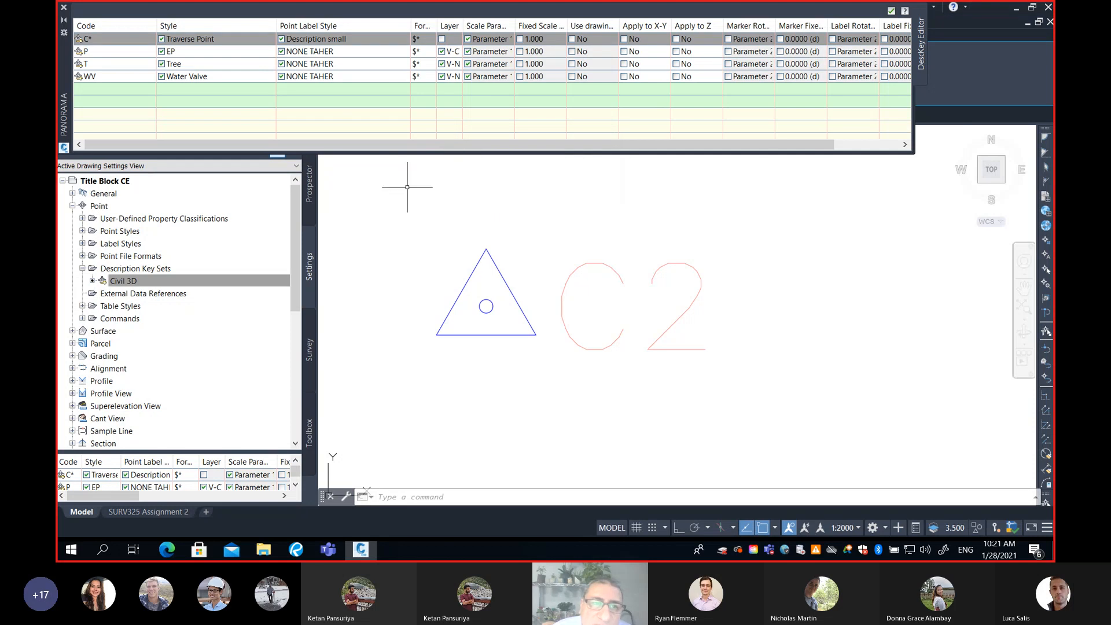
{"action": "left_click", "coordinate": [63, 7]}
Apply the description keys to the Assignment 2 Data point group and check the label at control point C2.
{"action": "left_click", "coordinate": [309, 184]}
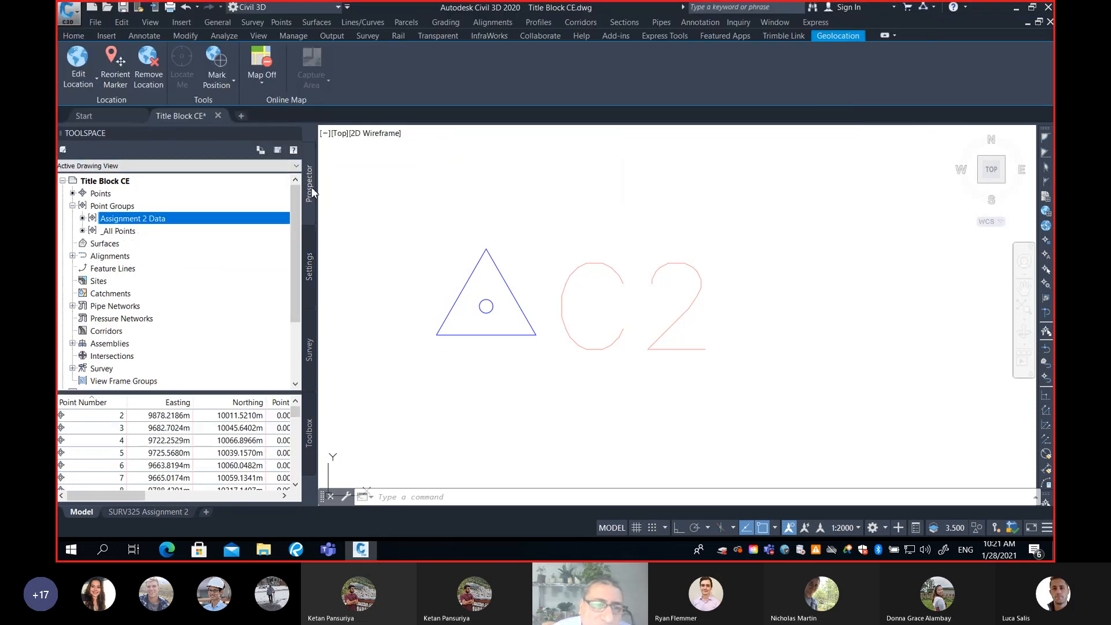
{"action": "right_click", "coordinate": [173, 218]}
{"action": "left_click", "coordinate": [220, 293]}
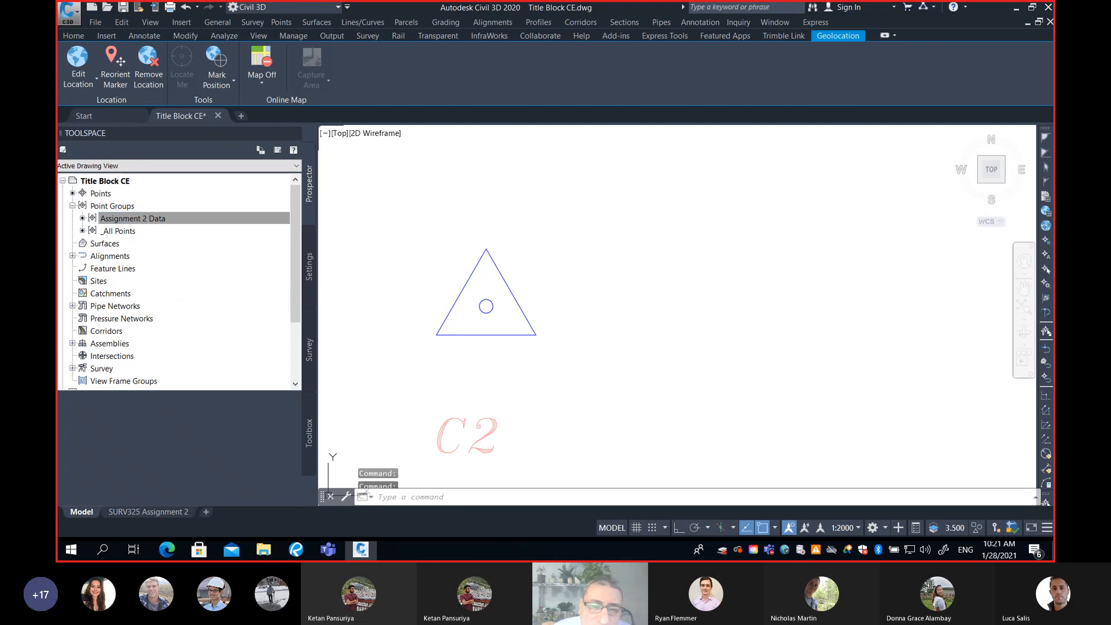
{"action": "mouse_move", "coordinate": [565, 335]}
{"action": "middle_mouse_down"}
{"action": "mouse_move", "coordinate": [734, 308]}
{"action": "mouse_move", "coordinate": [711, 293]}
{"action": "middle_mouse_up"}
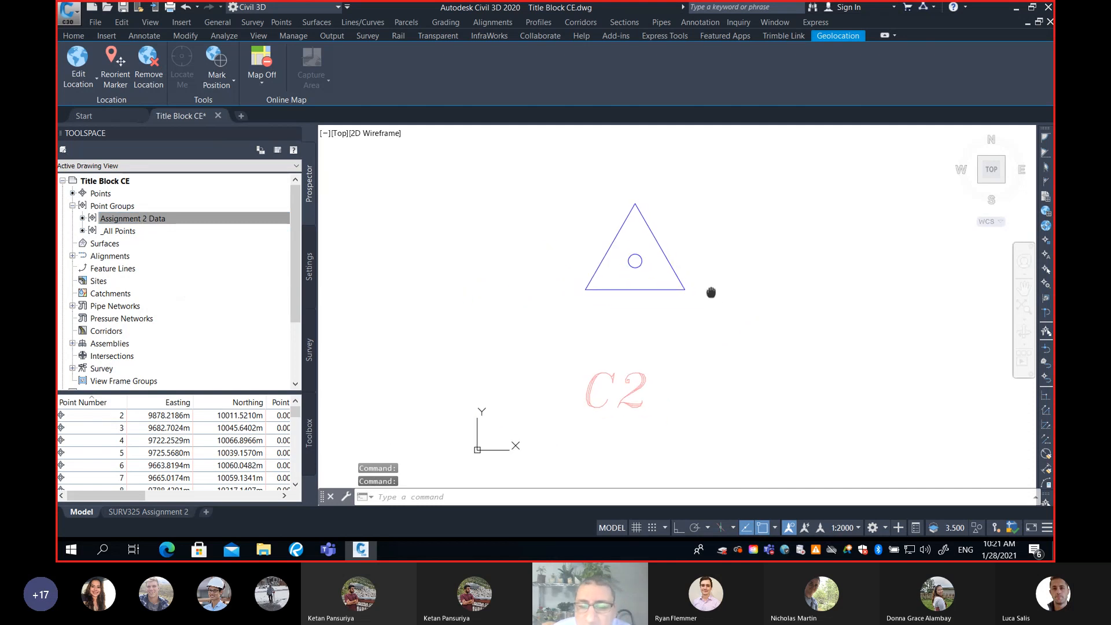
{"action": "middle_click_drag", "start_coordinate": [752, 327], "coordinate": [666, 332]}
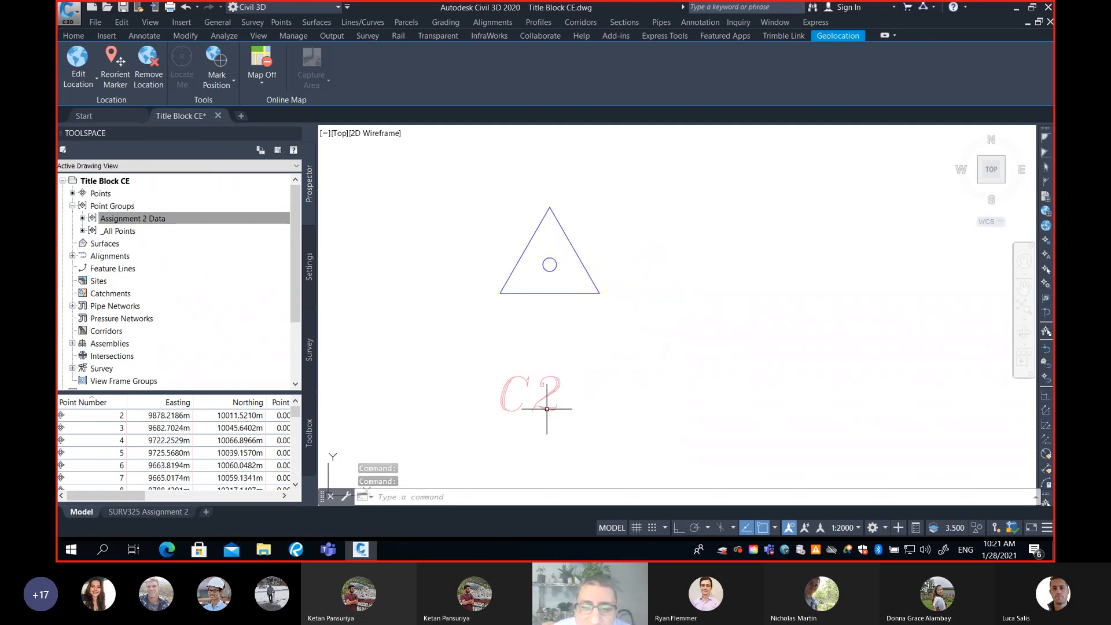
{"action": "scroll", "coordinate": [555, 401], "scroll_direction": "up", "scroll_amount": 3}
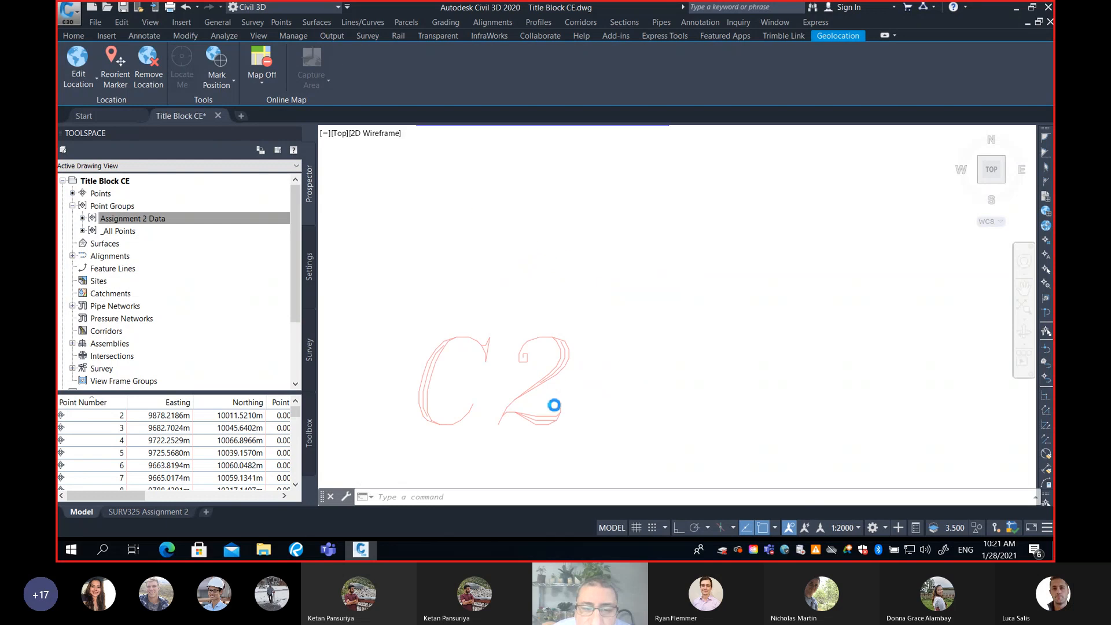
{"action": "scroll", "coordinate": [559, 387], "scroll_direction": "down", "scroll_amount": 3}
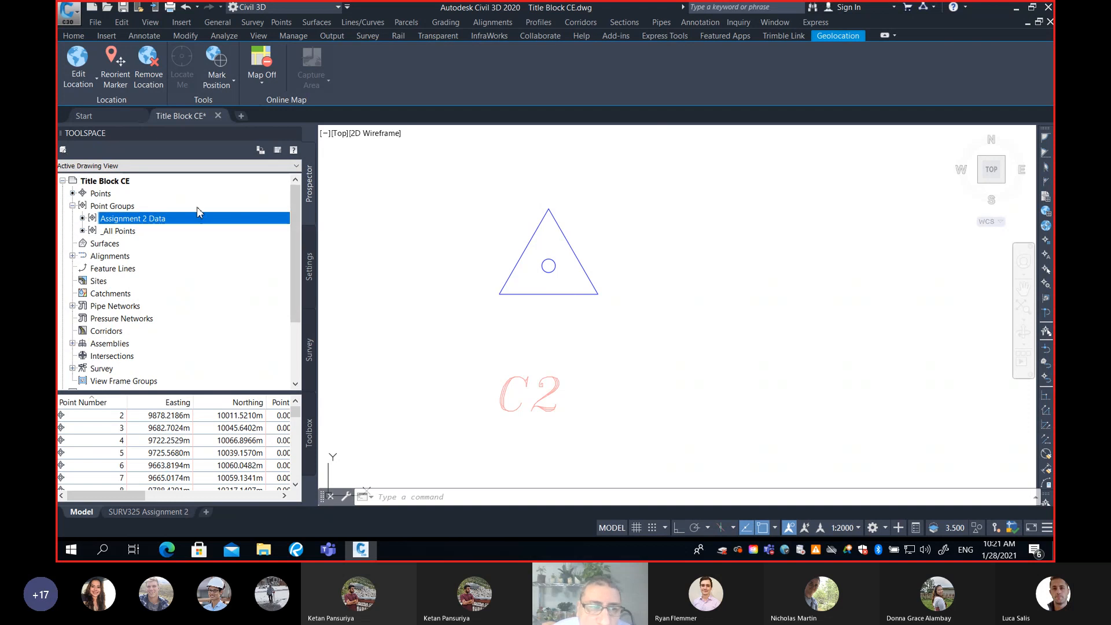
Set the Point Description text's Y offset to -3 mm in the Description small label style, and accept the point group properties.
{"action": "right_click", "coordinate": [155, 222]}
{"action": "key", "text": "Escape"}
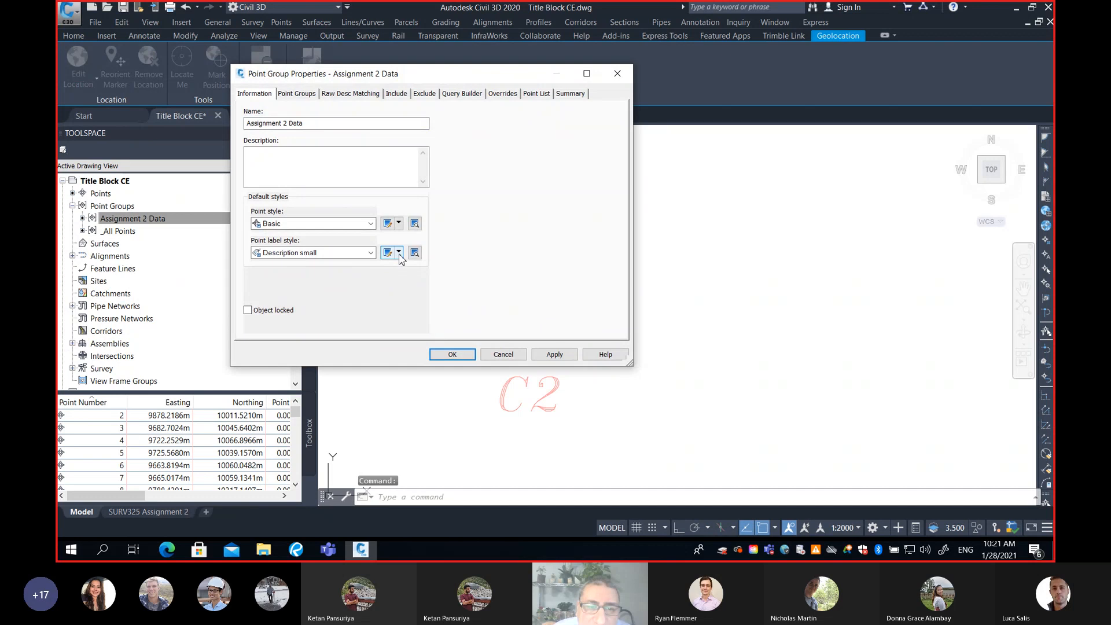
{"action": "left_click", "coordinate": [398, 255]}
{"action": "left_click", "coordinate": [439, 298]}
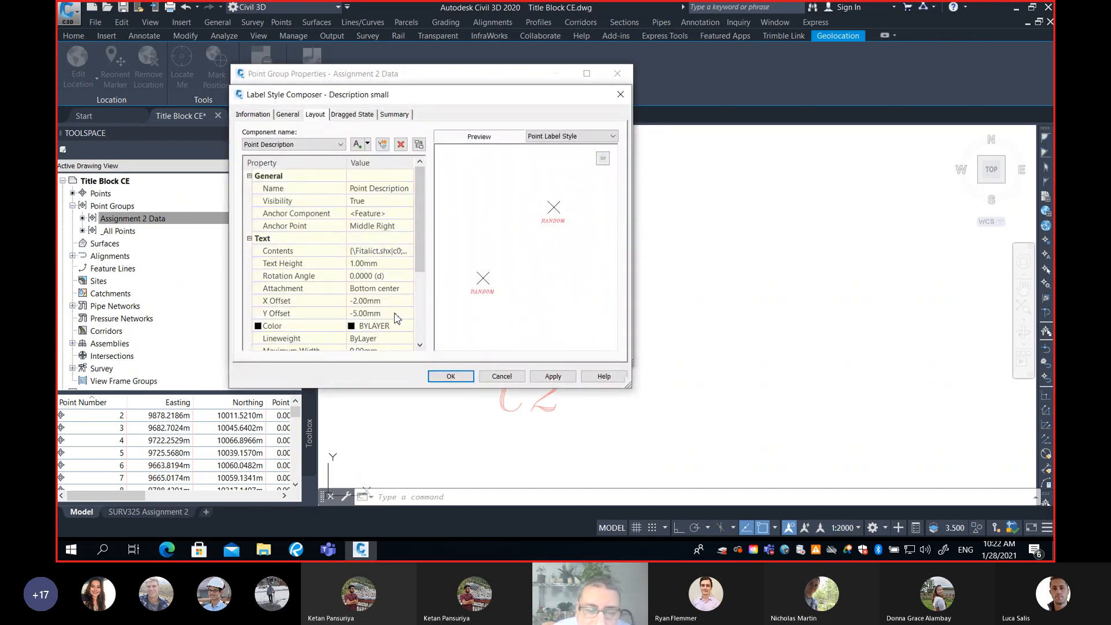
{"action": "left_click", "coordinate": [396, 313]}
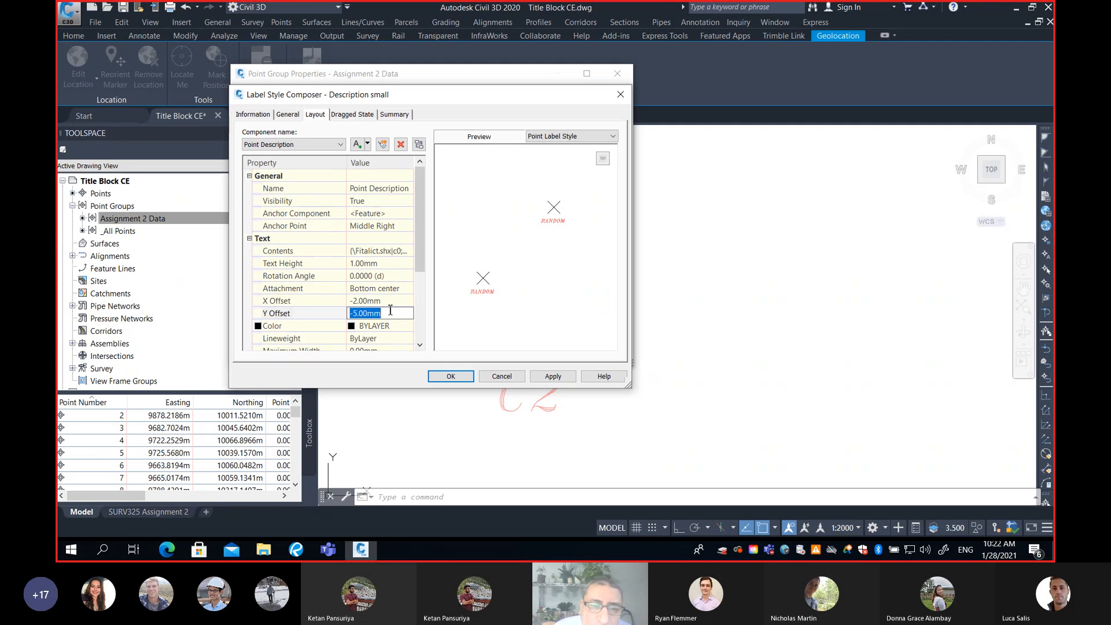
{"action": "type", "text": "-3"}
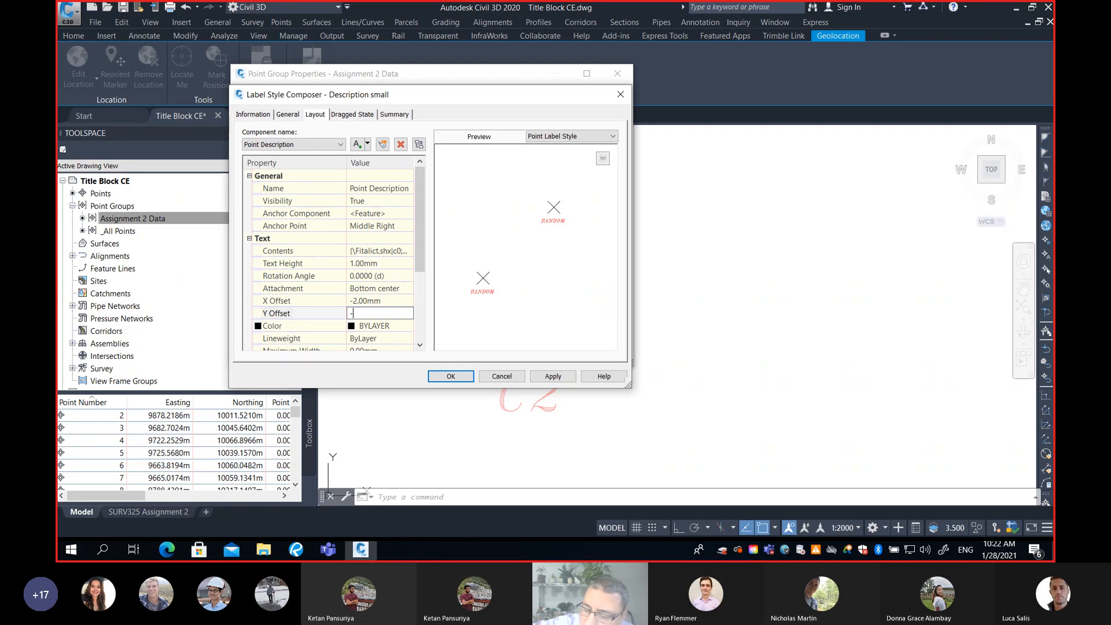
{"action": "left_click", "coordinate": [393, 302]}
{"action": "left_click", "coordinate": [552, 377]}
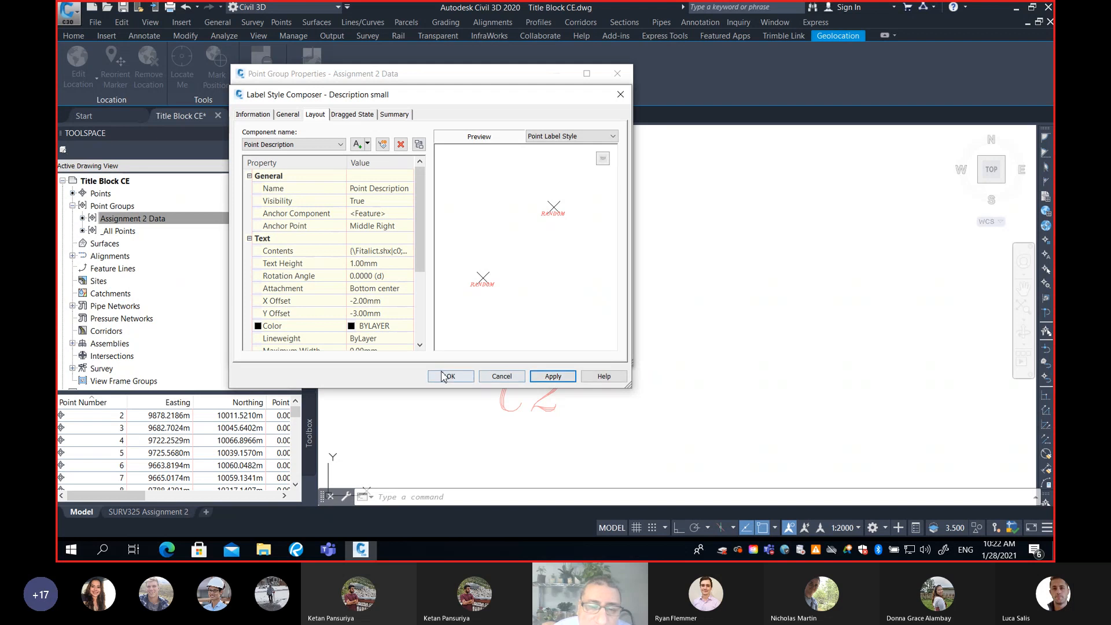
{"action": "left_click", "coordinate": [457, 377]}
{"action": "left_click", "coordinate": [473, 354]}
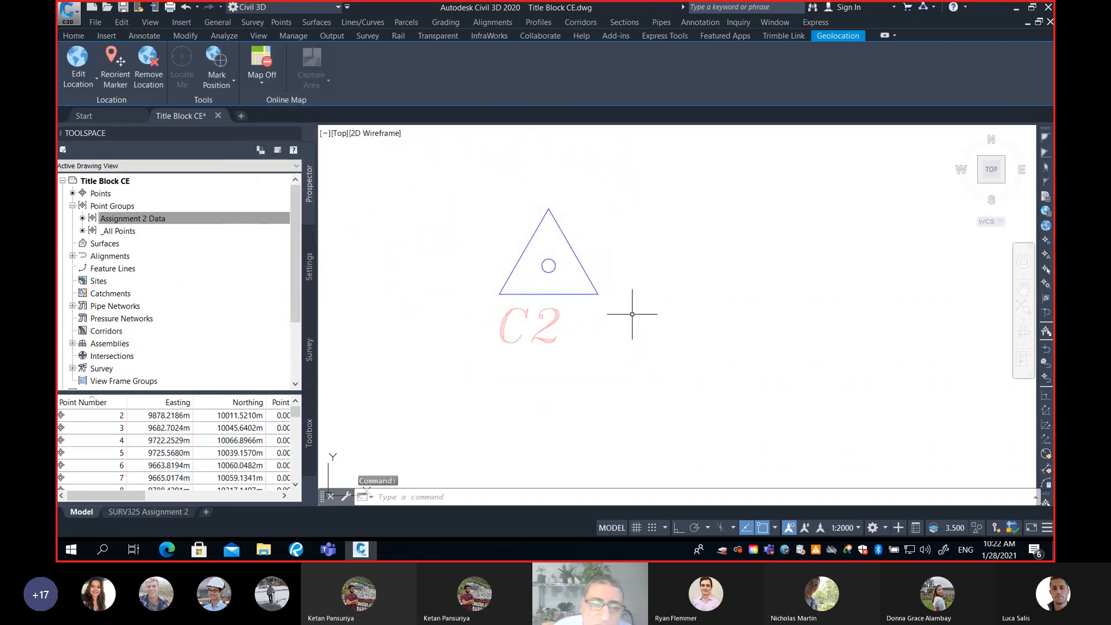
Examine the label placement at the control points, the building corners and the surveyed points along the road.
{"action": "scroll", "coordinate": [613, 286], "scroll_direction": "down", "scroll_amount": 5}
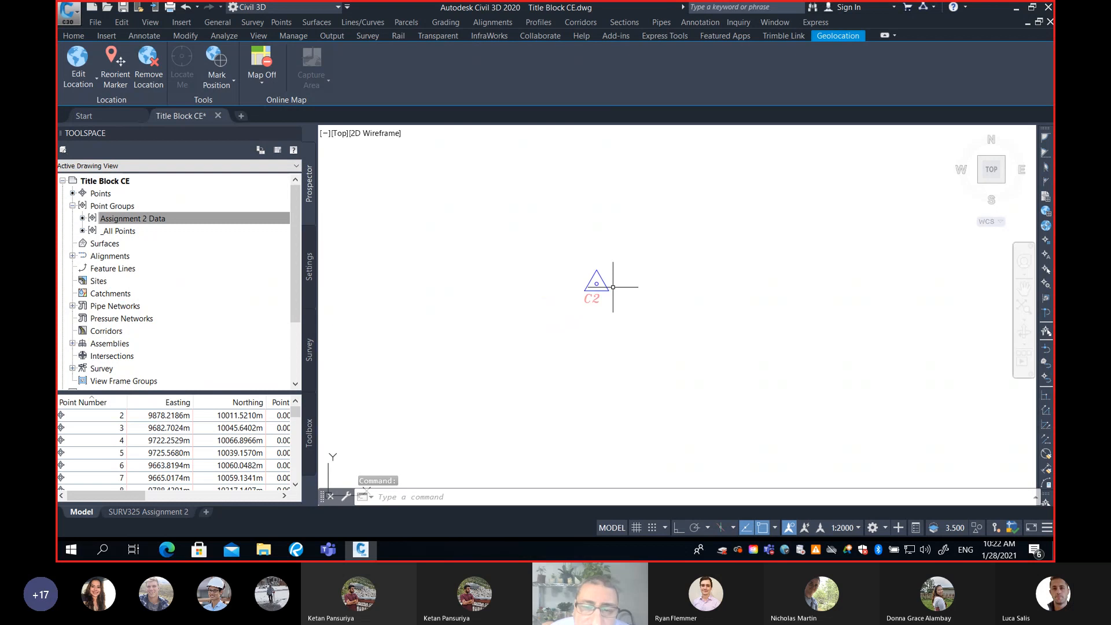
{"action": "scroll", "coordinate": [613, 286], "scroll_direction": "down", "scroll_amount": 4}
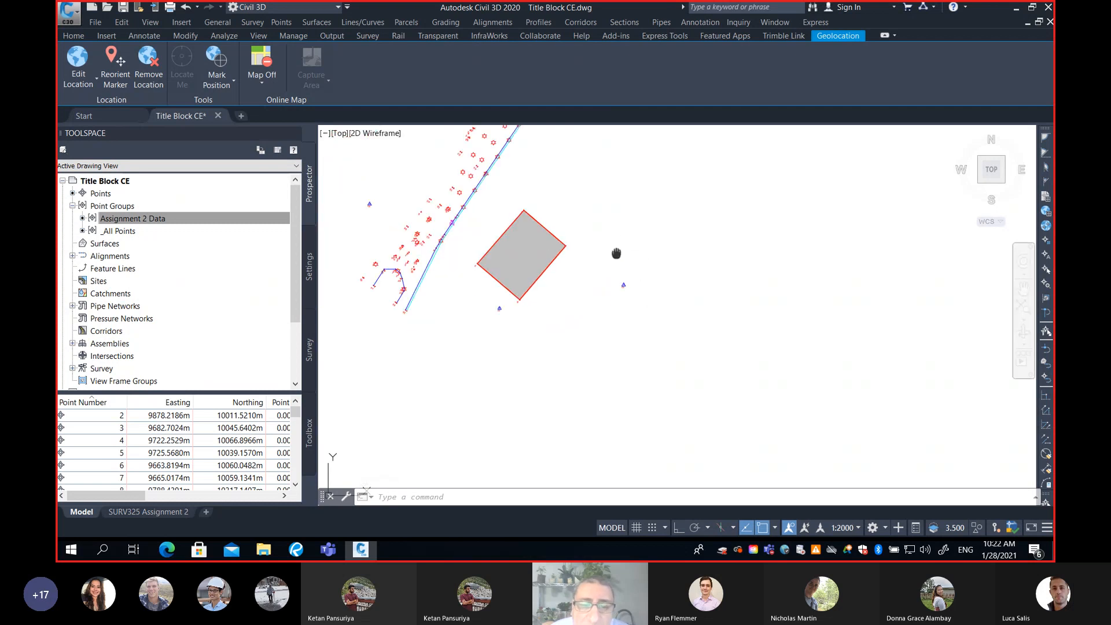
{"action": "mouse_move", "coordinate": [620, 248]}
{"action": "middle_mouse_down"}
{"action": "mouse_move", "coordinate": [690, 280]}
{"action": "mouse_move", "coordinate": [696, 310]}
{"action": "middle_mouse_up"}
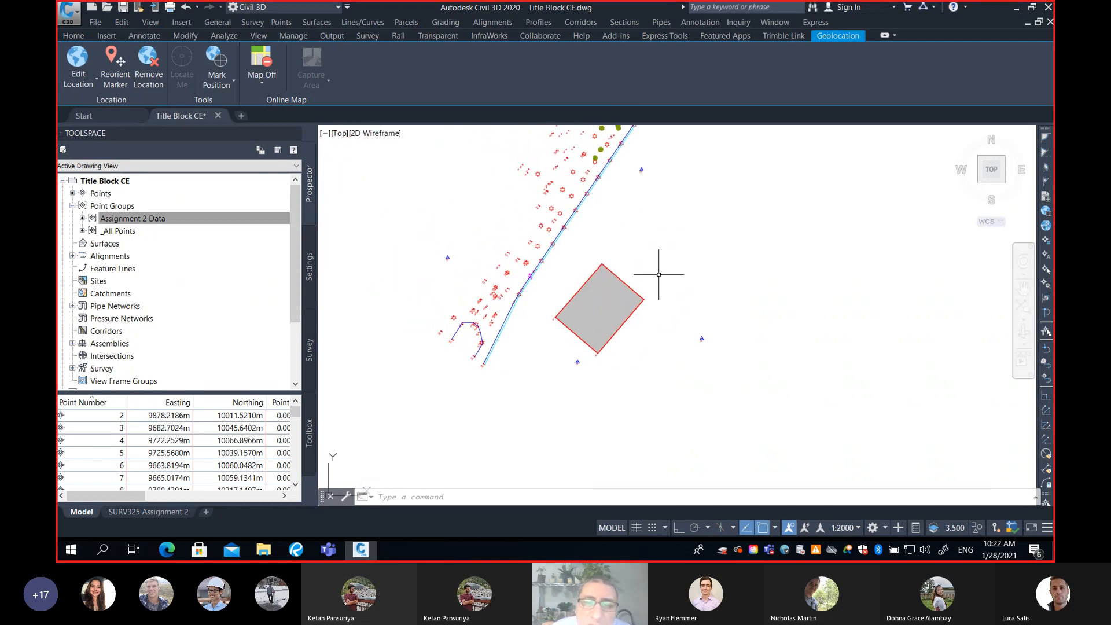
{"action": "scroll", "coordinate": [571, 315], "scroll_direction": "up", "scroll_amount": 4}
{"action": "scroll", "coordinate": [521, 258], "scroll_direction": "up", "scroll_amount": 5}
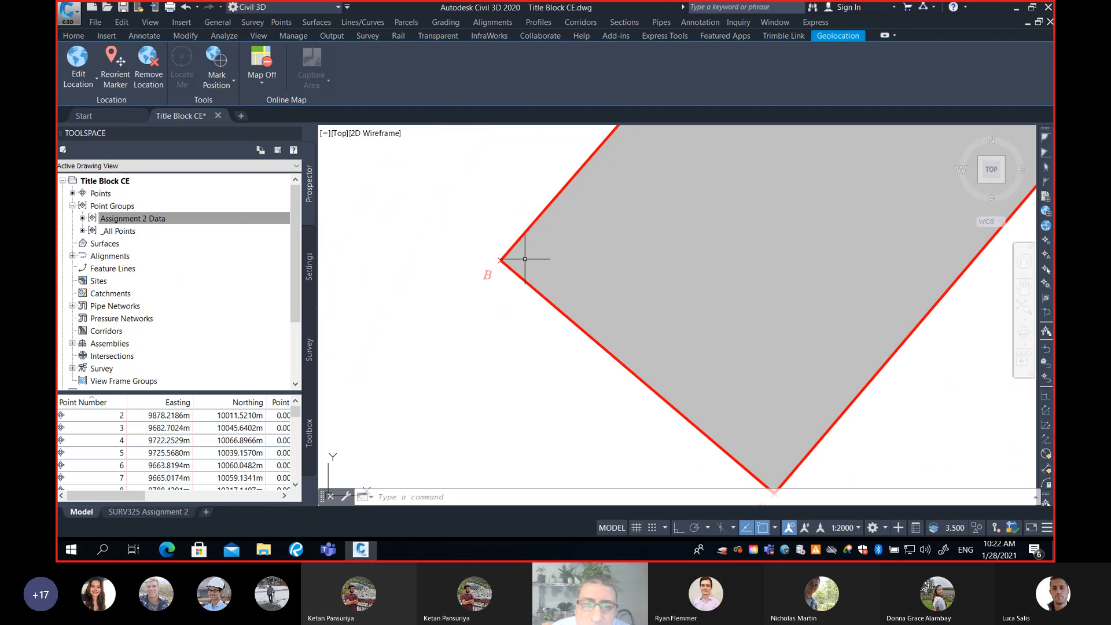
{"action": "scroll", "coordinate": [524, 245], "scroll_direction": "down", "scroll_amount": 5}
{"action": "middle_click_drag", "start_coordinate": [524, 245], "coordinate": [658, 273]}
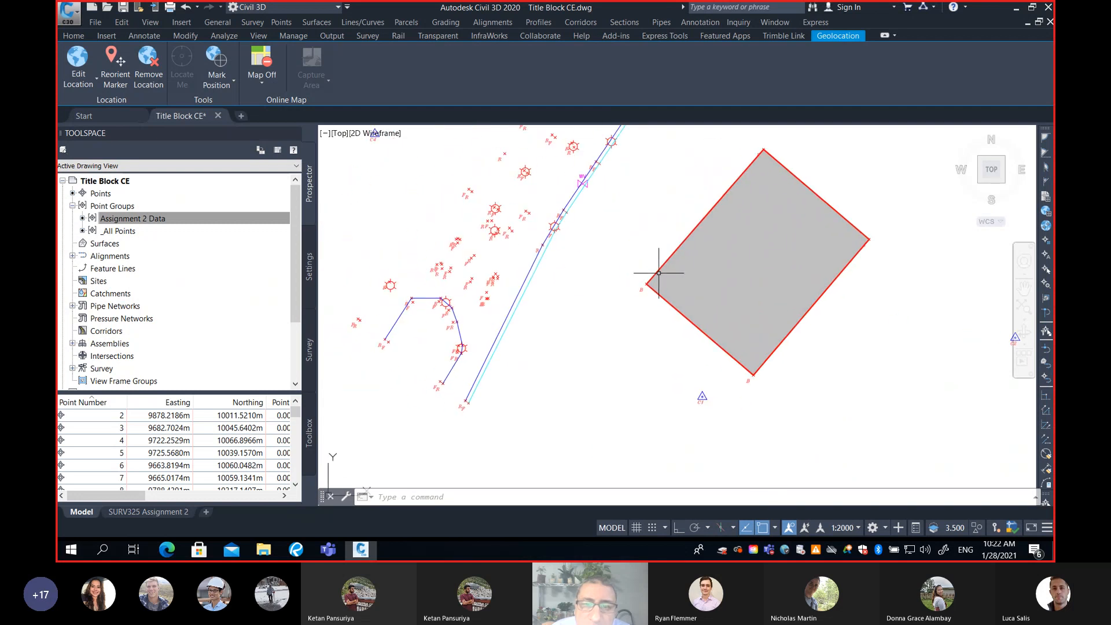
{"action": "scroll", "coordinate": [616, 255], "scroll_direction": "down", "scroll_amount": 4}
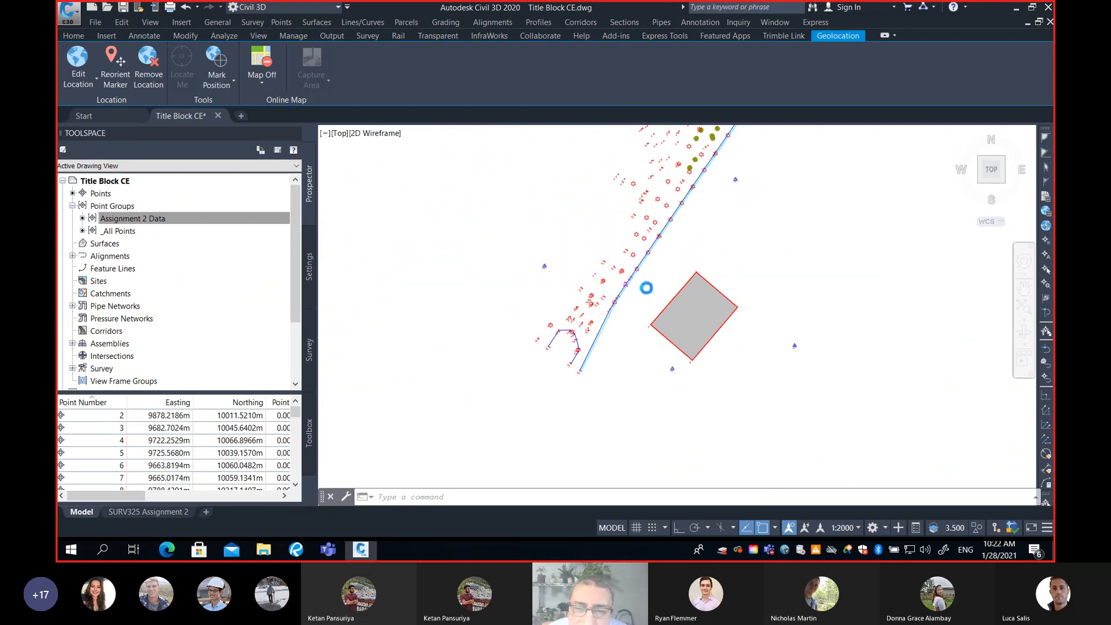
{"action": "scroll", "coordinate": [606, 299], "scroll_direction": "up", "scroll_amount": 6}
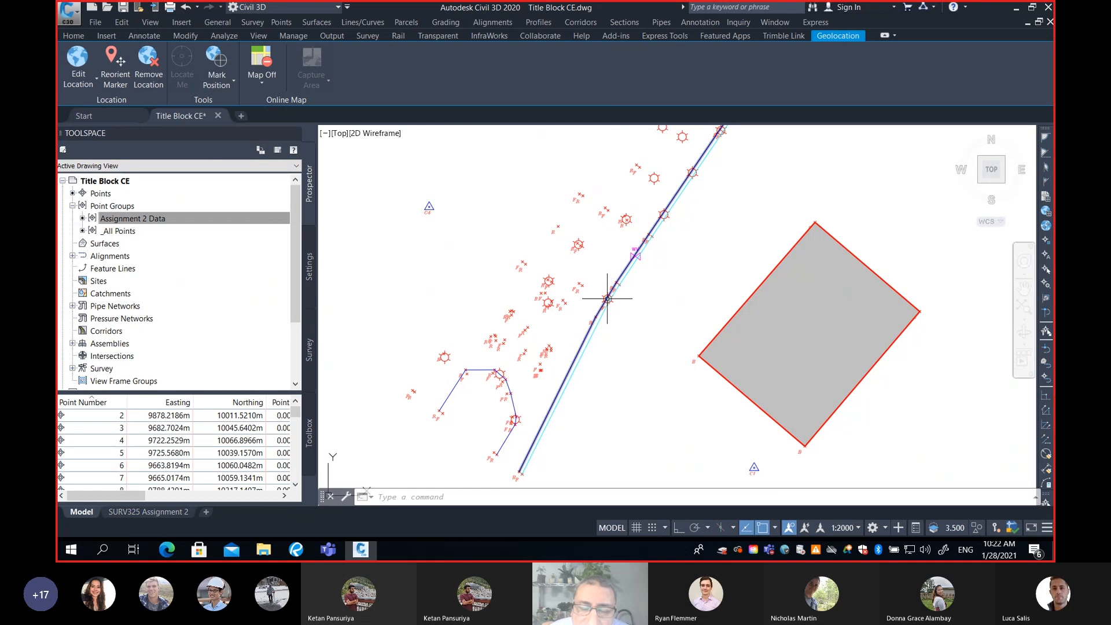
{"action": "scroll", "coordinate": [537, 313], "scroll_direction": "down", "scroll_amount": 4}
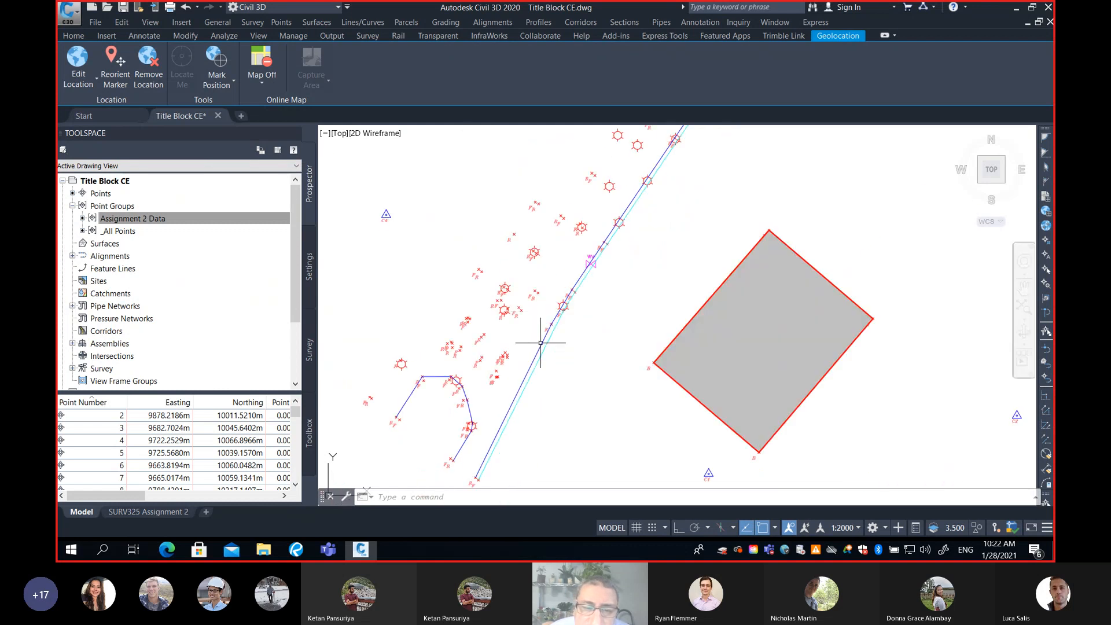
Draw a polyline through the eight F points along the inside of the curved road, from its southern end to its western end.
{"action": "middle_click_drag", "start_coordinate": [544, 343], "coordinate": [658, 288]}
{"action": "middle_click_drag", "start_coordinate": [599, 358], "coordinate": [611, 337]}
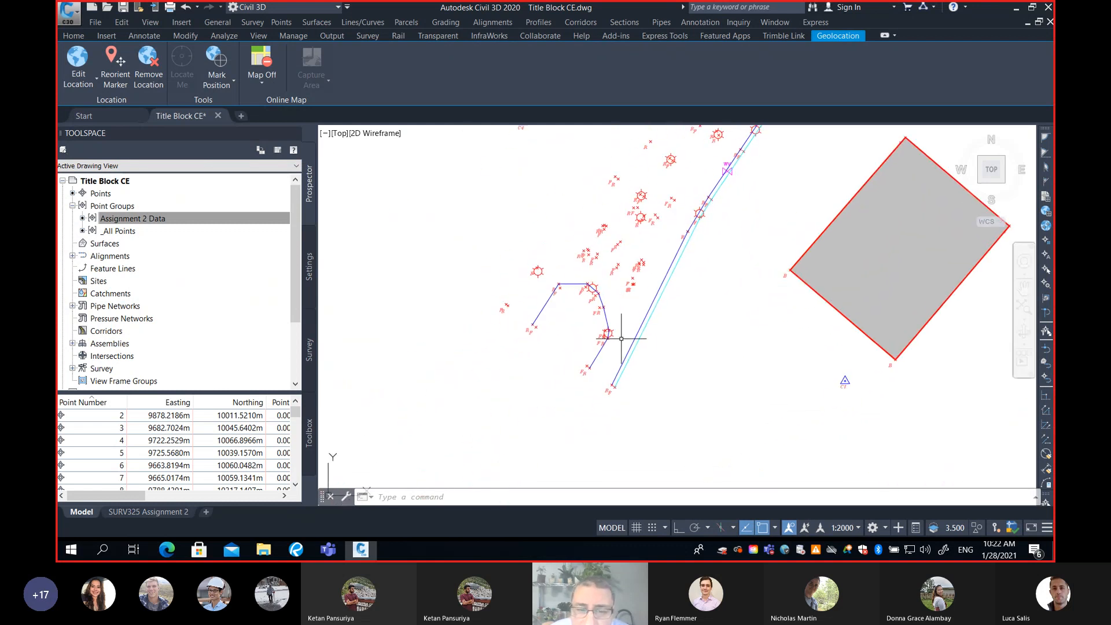
{"action": "scroll", "coordinate": [607, 347], "scroll_direction": "up", "scroll_amount": 4}
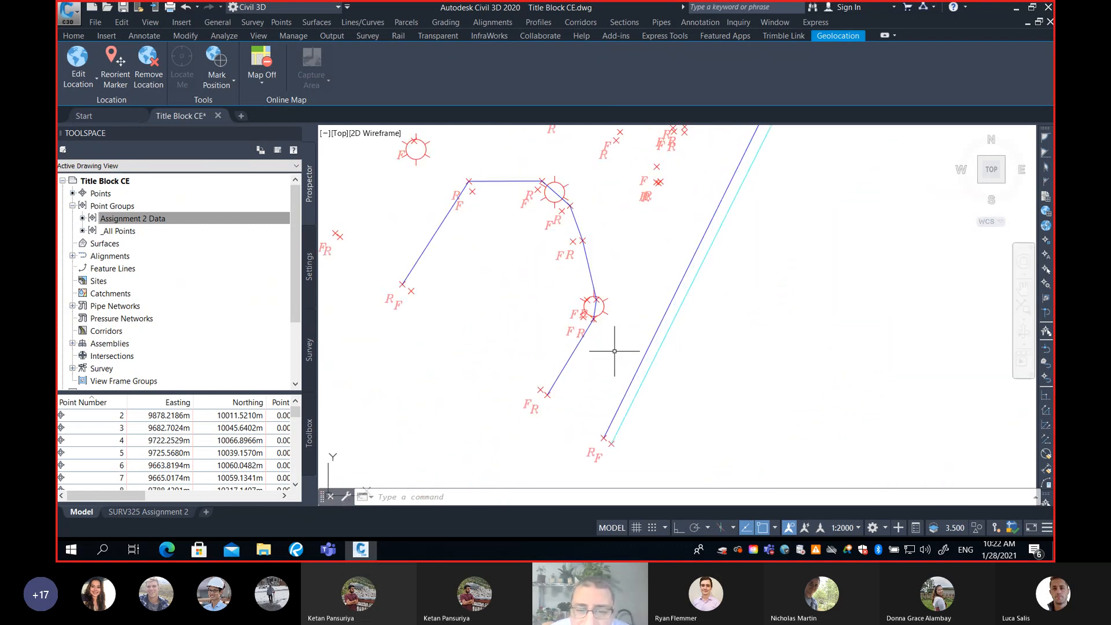
{"action": "key", "text": "Return"}
{"action": "left_click", "coordinate": [539, 389]}
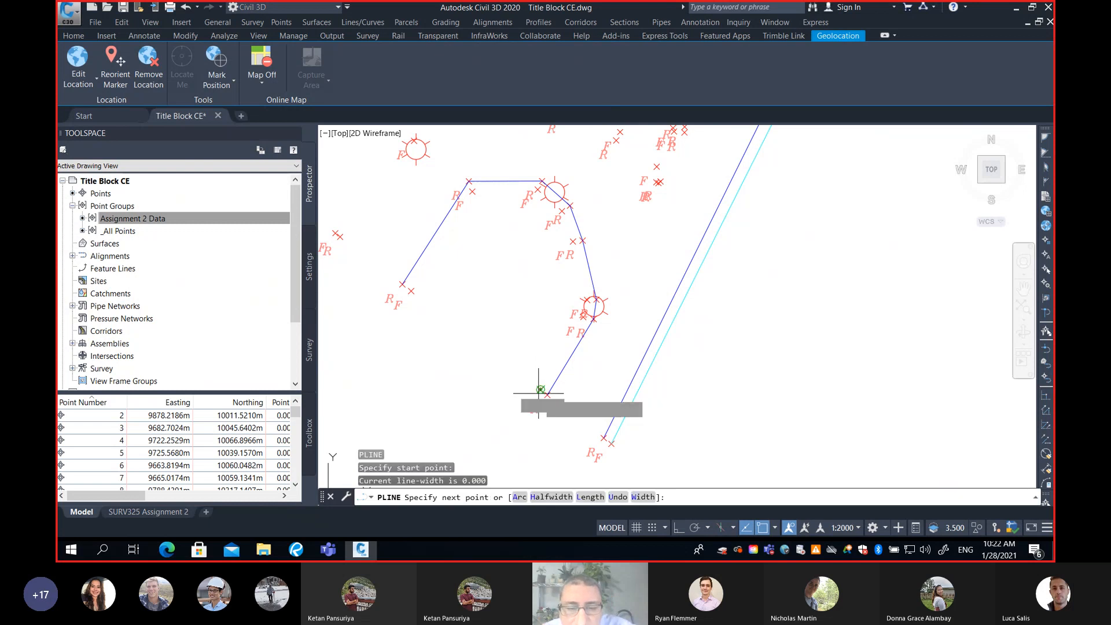
{"action": "scroll", "coordinate": [578, 324], "scroll_direction": "up", "scroll_amount": 8}
{"action": "left_click", "coordinate": [584, 317]}
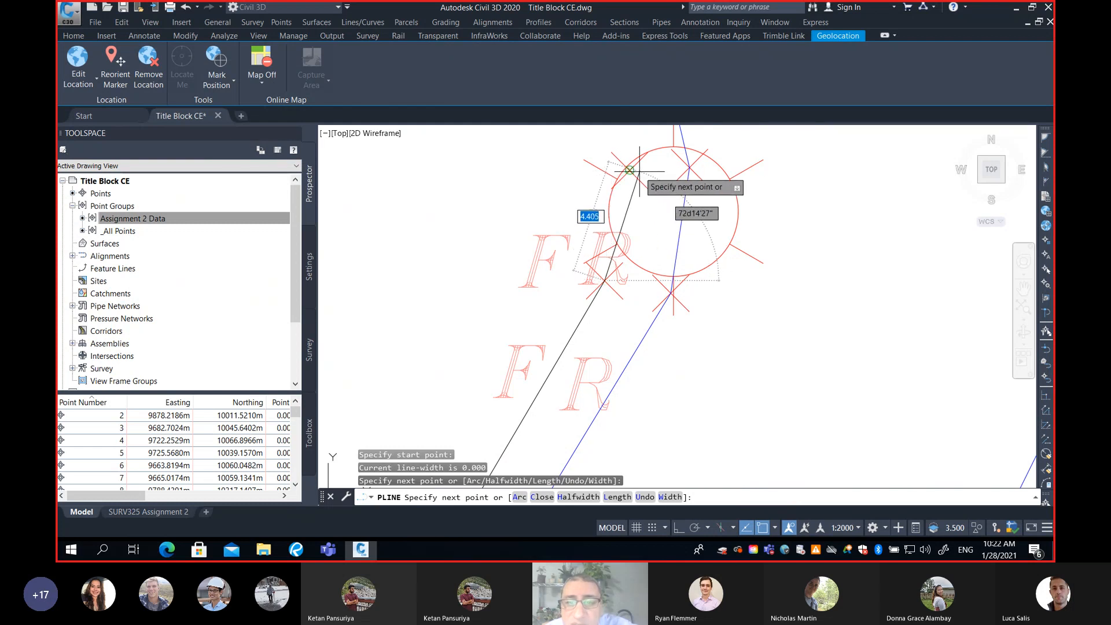
{"action": "left_click", "coordinate": [639, 171]}
{"action": "scroll", "coordinate": [646, 287], "scroll_direction": "down", "scroll_amount": 6}
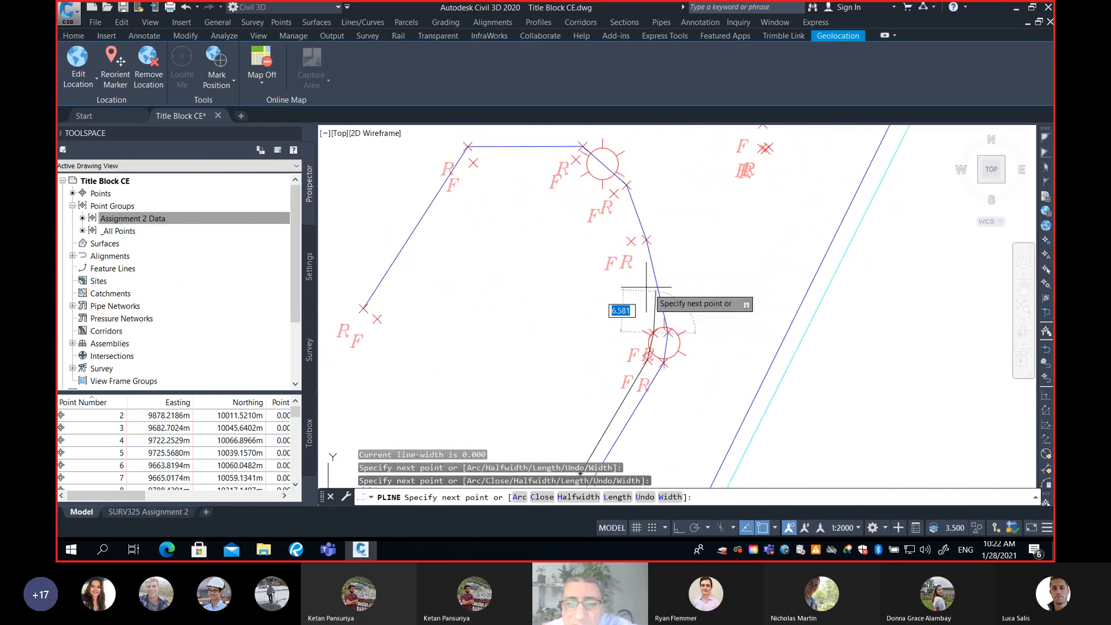
{"action": "left_click", "coordinate": [631, 241]}
{"action": "left_click", "coordinate": [614, 193]}
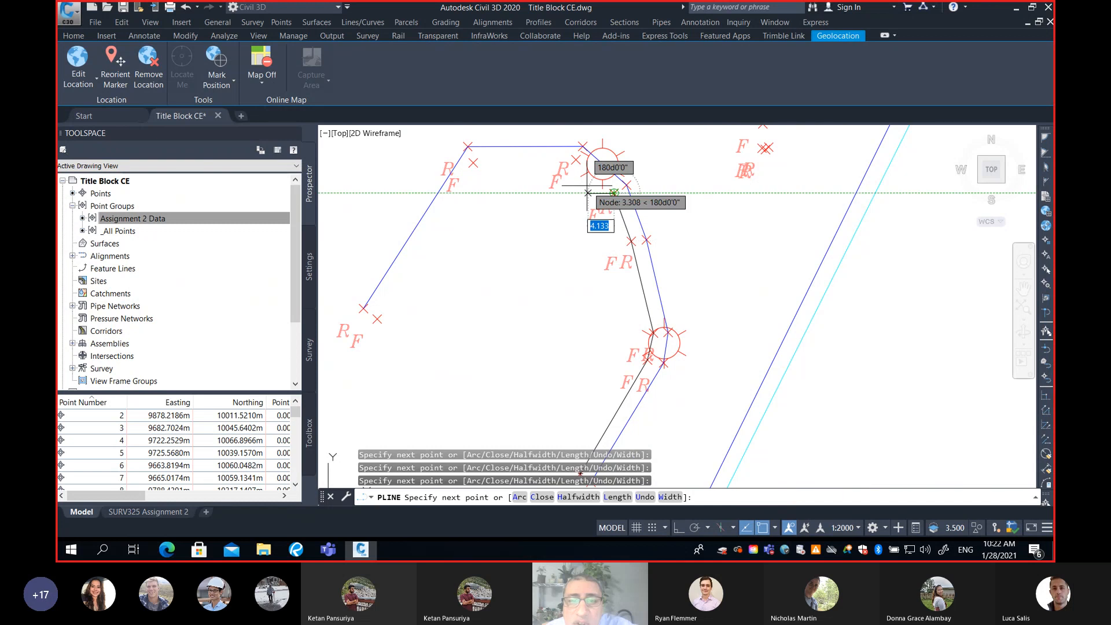
{"action": "left_click", "coordinate": [577, 160]}
{"action": "left_click", "coordinate": [473, 162]}
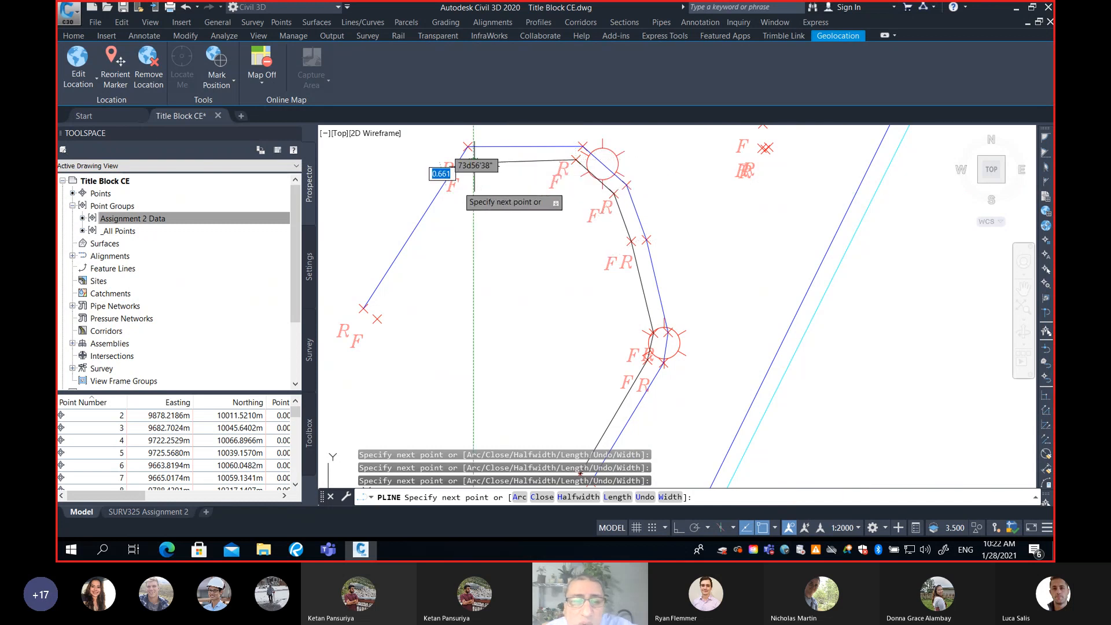
{"action": "left_click", "coordinate": [377, 320]}
{"action": "key", "text": "Return"}
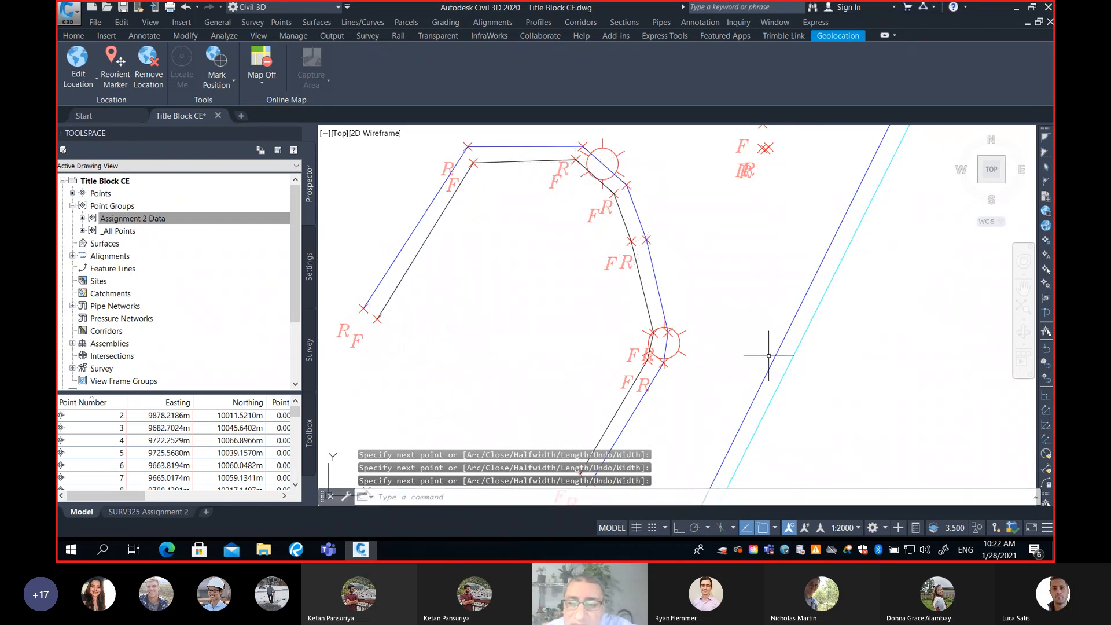
Match the properties of the cyan line along the straight road onto the new polyline through the curved road's F points.
{"action": "scroll", "coordinate": [768, 356], "scroll_direction": "down", "scroll_amount": 2}
{"action": "type", "text": "ma"}
{"action": "key", "text": "Return"}
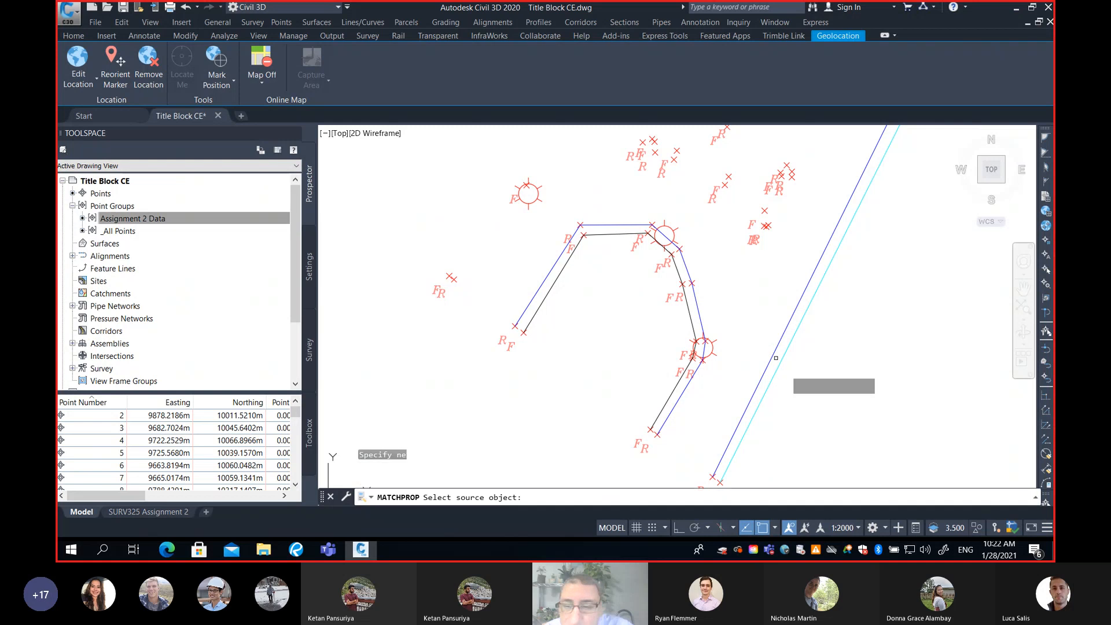
{"action": "left_click", "coordinate": [776, 371]}
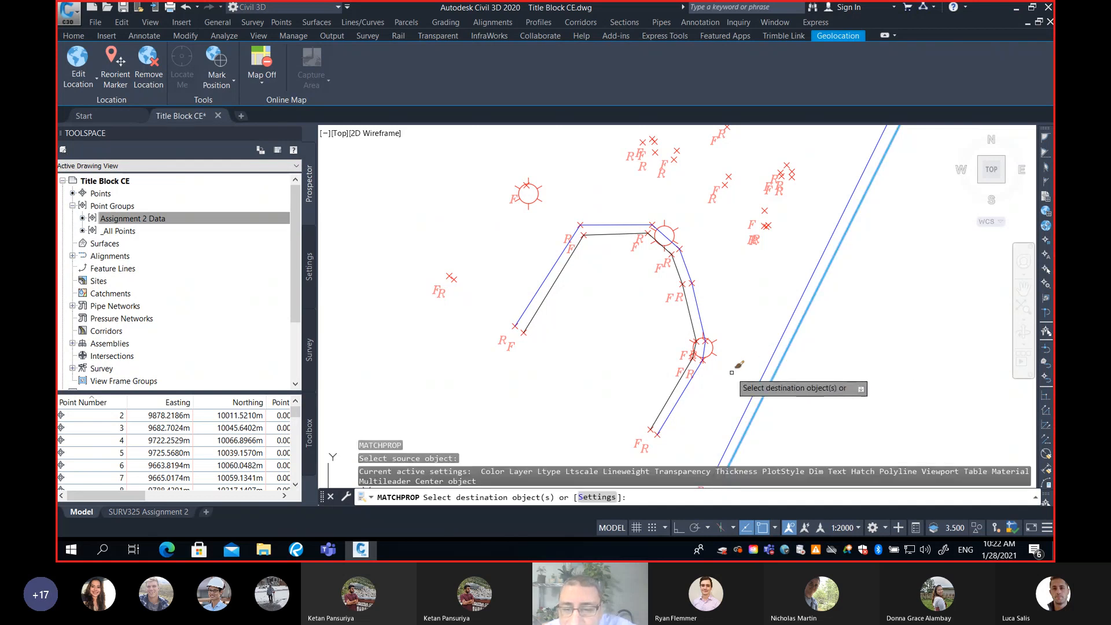
{"action": "left_click", "coordinate": [675, 389]}
{"action": "key", "text": "Return"}
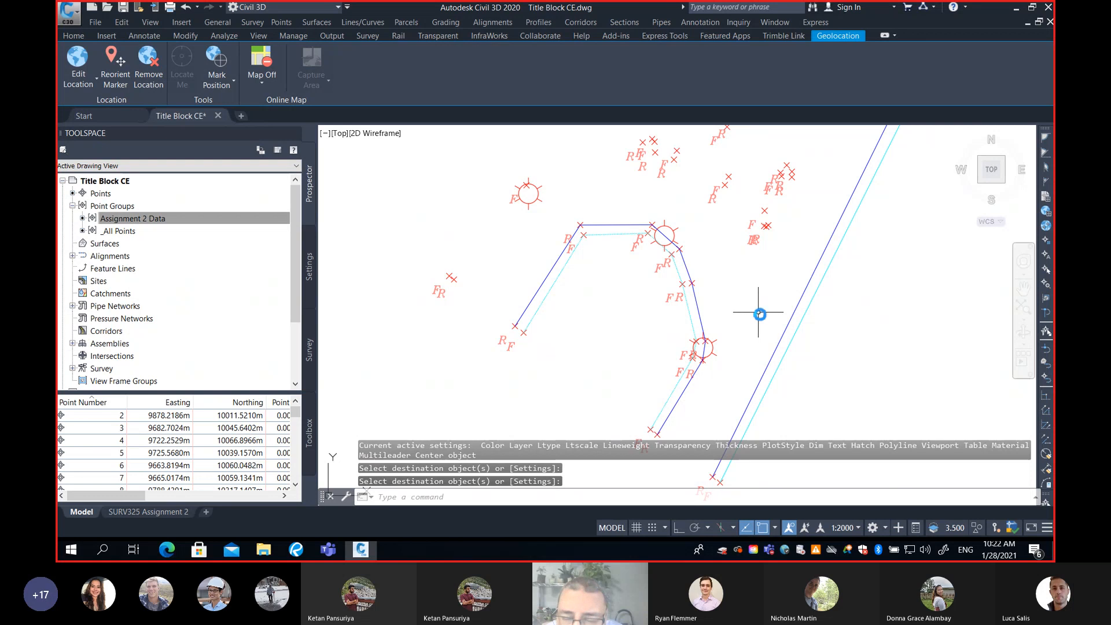
Examine the R and F lines along both roads, including the straight road's southern and northern end points.
{"action": "scroll", "coordinate": [758, 312], "scroll_direction": "down", "scroll_amount": 3}
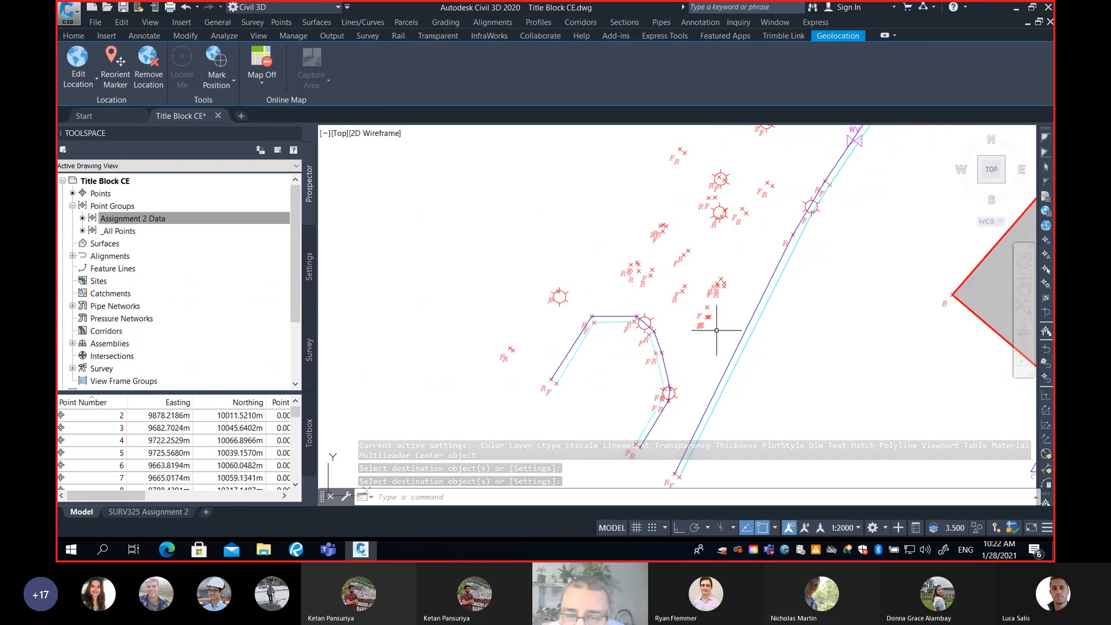
{"action": "mouse_move", "coordinate": [717, 333]}
{"action": "middle_mouse_down"}
{"action": "mouse_move", "coordinate": [712, 307]}
{"action": "mouse_move", "coordinate": [639, 305]}
{"action": "mouse_move", "coordinate": [632, 265]}
{"action": "middle_mouse_up"}
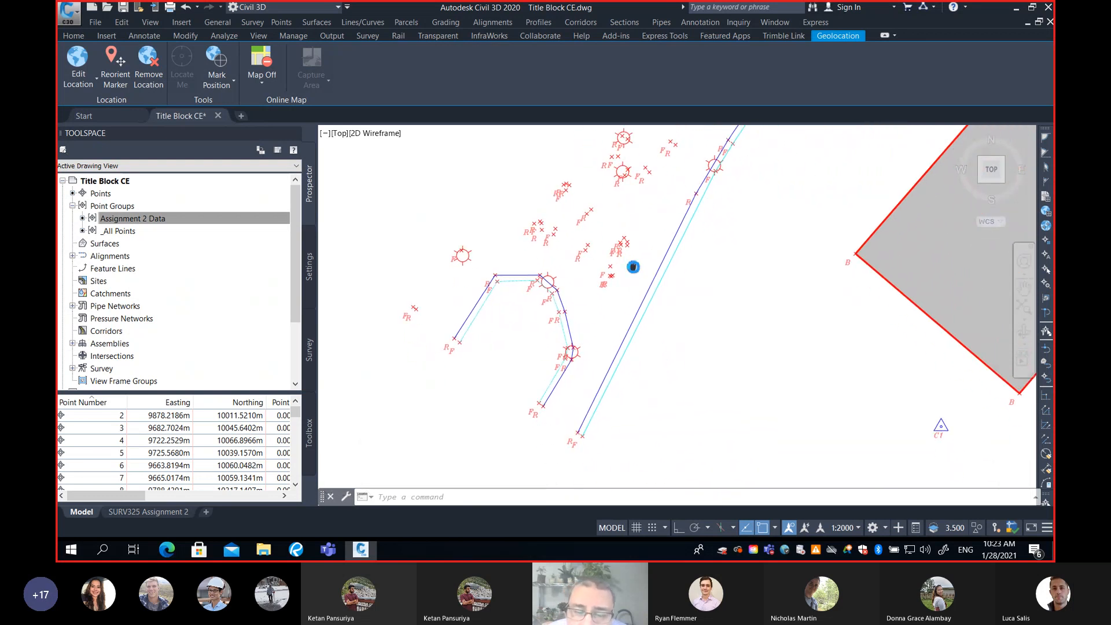
{"action": "mouse_move", "coordinate": [705, 416]}
{"action": "middle_mouse_down"}
{"action": "mouse_move", "coordinate": [698, 350]}
{"action": "mouse_move", "coordinate": [631, 347]}
{"action": "middle_mouse_up"}
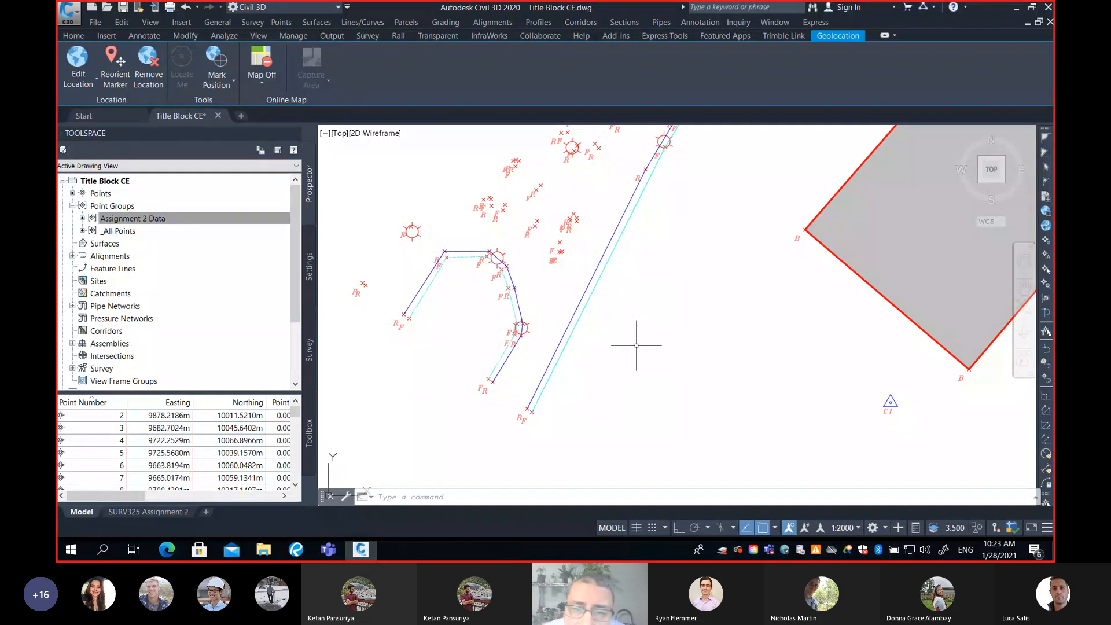
{"action": "middle_click_drag", "start_coordinate": [569, 404], "coordinate": [663, 340]}
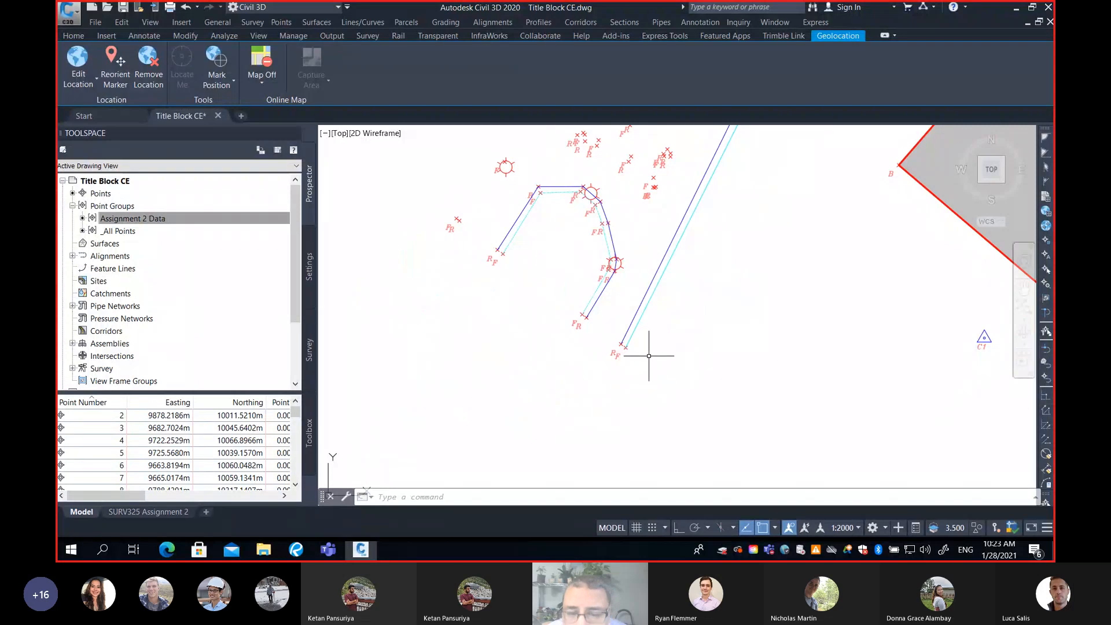
{"action": "scroll", "coordinate": [646, 358], "scroll_direction": "up", "scroll_amount": 8}
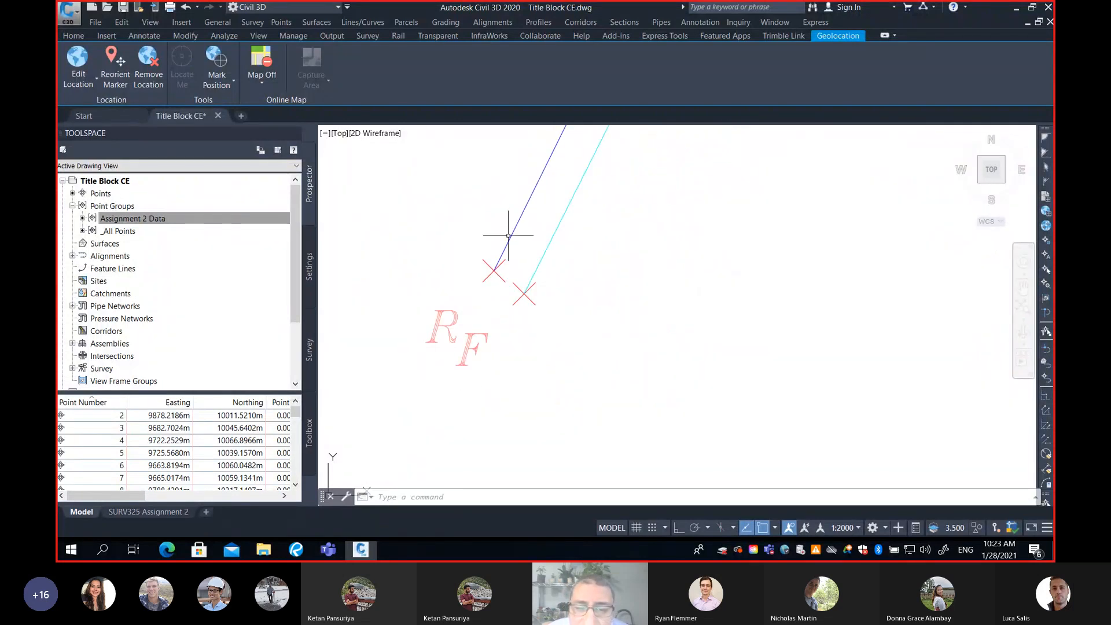
{"action": "middle_click_drag", "start_coordinate": [604, 322], "coordinate": [636, 359]}
{"action": "scroll", "coordinate": [647, 356], "scroll_direction": "down", "scroll_amount": 3}
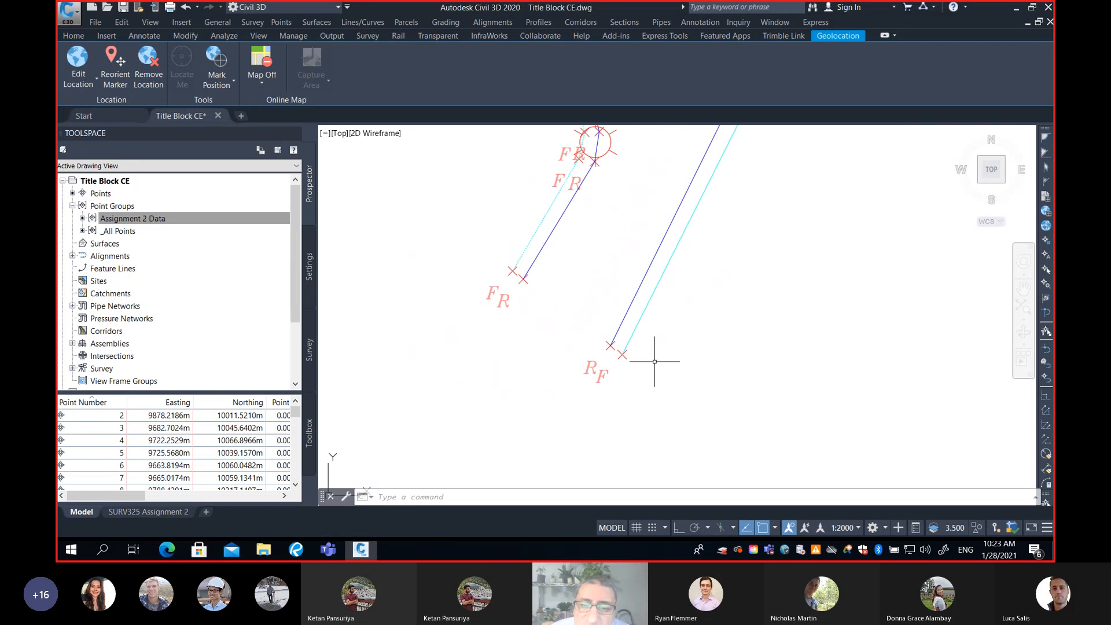
{"action": "scroll", "coordinate": [640, 315], "scroll_direction": "down", "scroll_amount": 3}
{"action": "mouse_move", "coordinate": [698, 273]}
{"action": "middle_mouse_down"}
{"action": "mouse_move", "coordinate": [683, 340]}
{"action": "mouse_move", "coordinate": [647, 357]}
{"action": "middle_mouse_up"}
{"action": "scroll", "coordinate": [660, 286], "scroll_direction": "down", "scroll_amount": 4}
{"action": "middle_click_drag", "start_coordinate": [683, 230], "coordinate": [655, 303]}
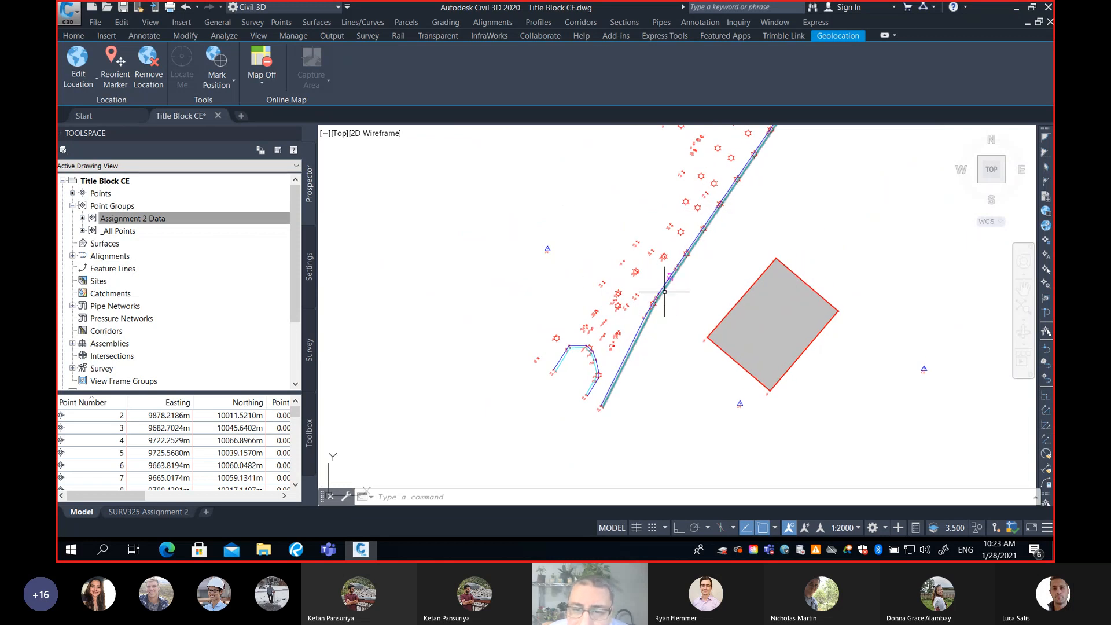
{"action": "middle_click_drag", "start_coordinate": [694, 318], "coordinate": [702, 298]}
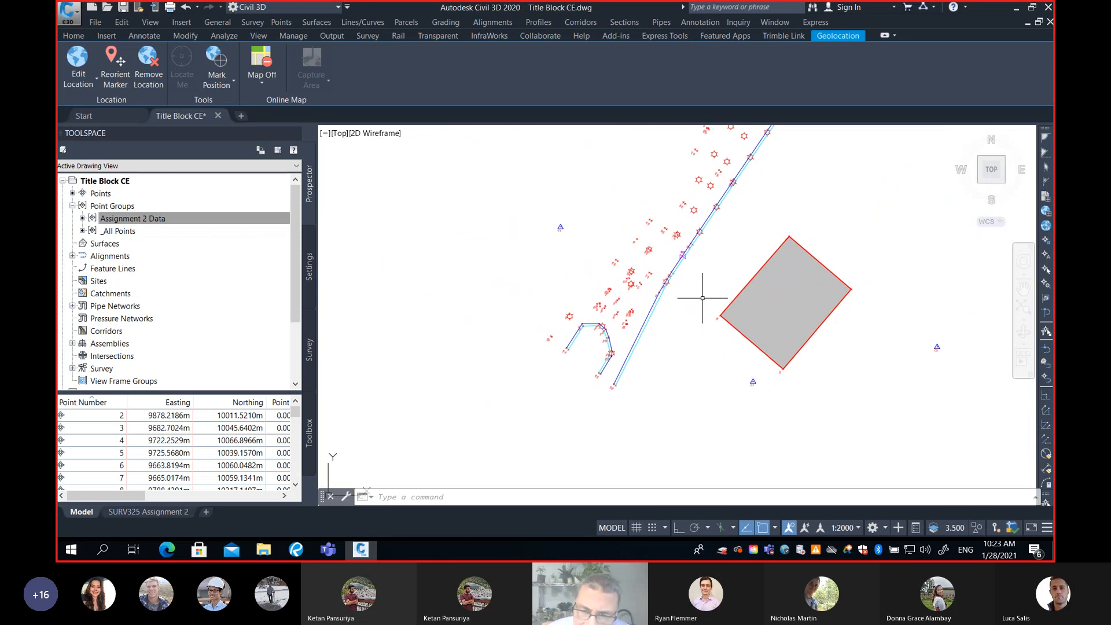
{"action": "middle_click_drag", "start_coordinate": [740, 233], "coordinate": [646, 396]}
{"action": "middle_click_drag", "start_coordinate": [720, 264], "coordinate": [649, 355]}
{"action": "scroll", "coordinate": [685, 297], "scroll_direction": "up", "scroll_amount": 5}
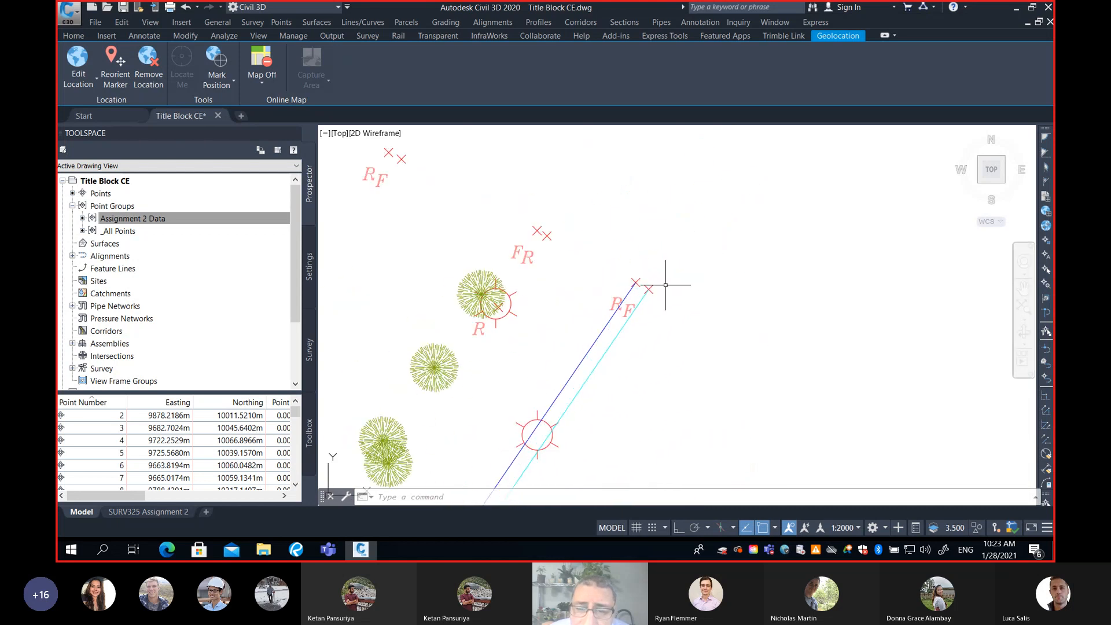
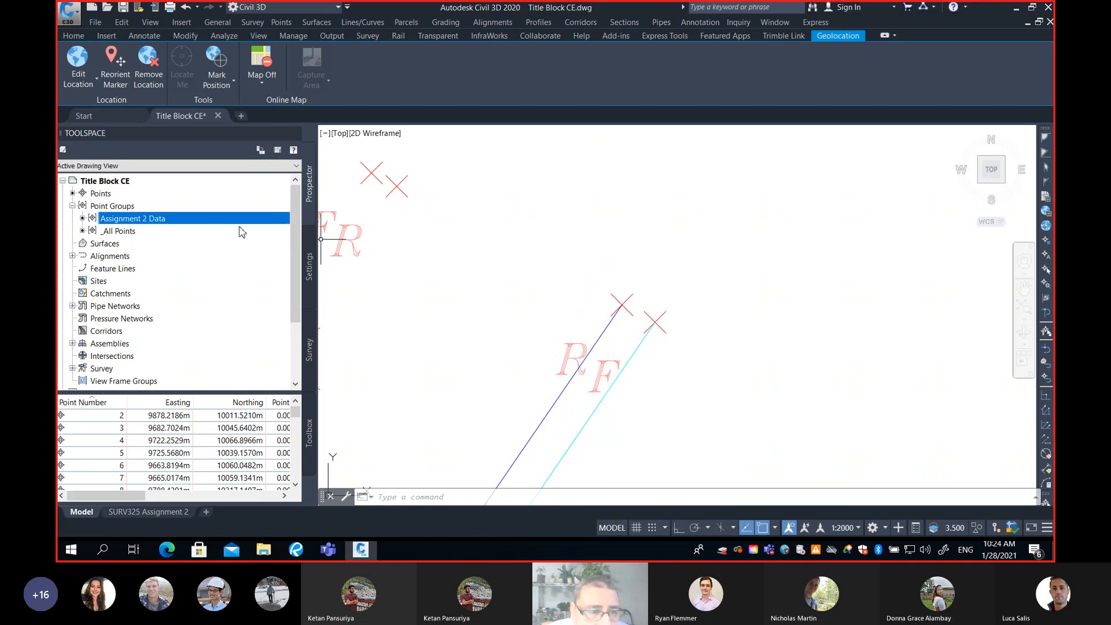
Set both the default point style and the point label style of the Assignment 2 Data point group to <none>.
{"action": "right_click", "coordinate": [159, 224]}
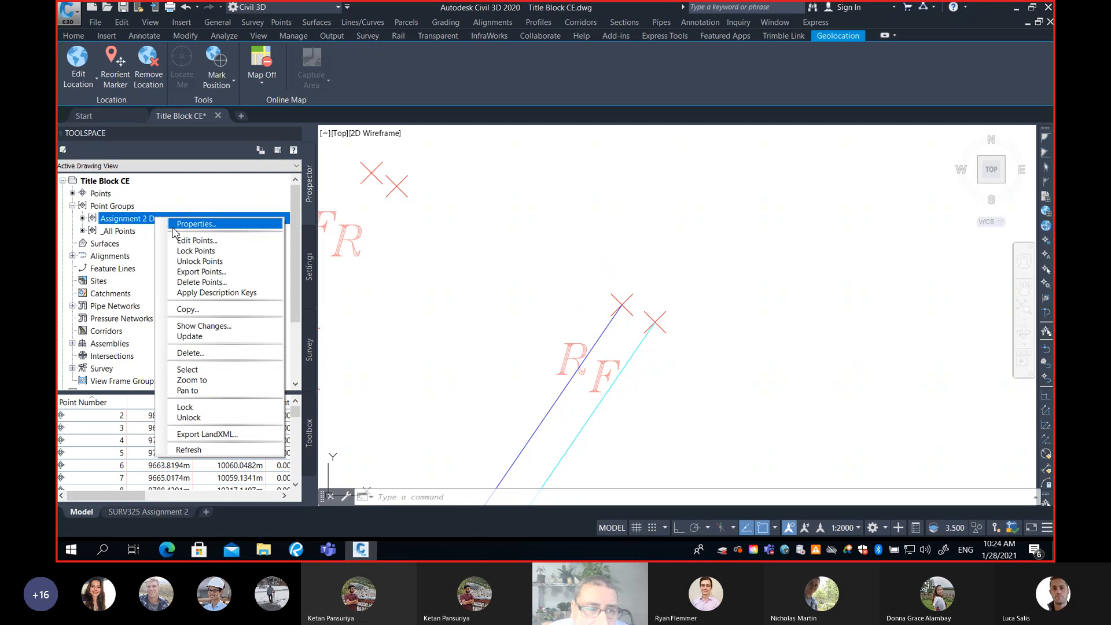
{"action": "left_click", "coordinate": [173, 225]}
{"action": "left_click", "coordinate": [294, 224]}
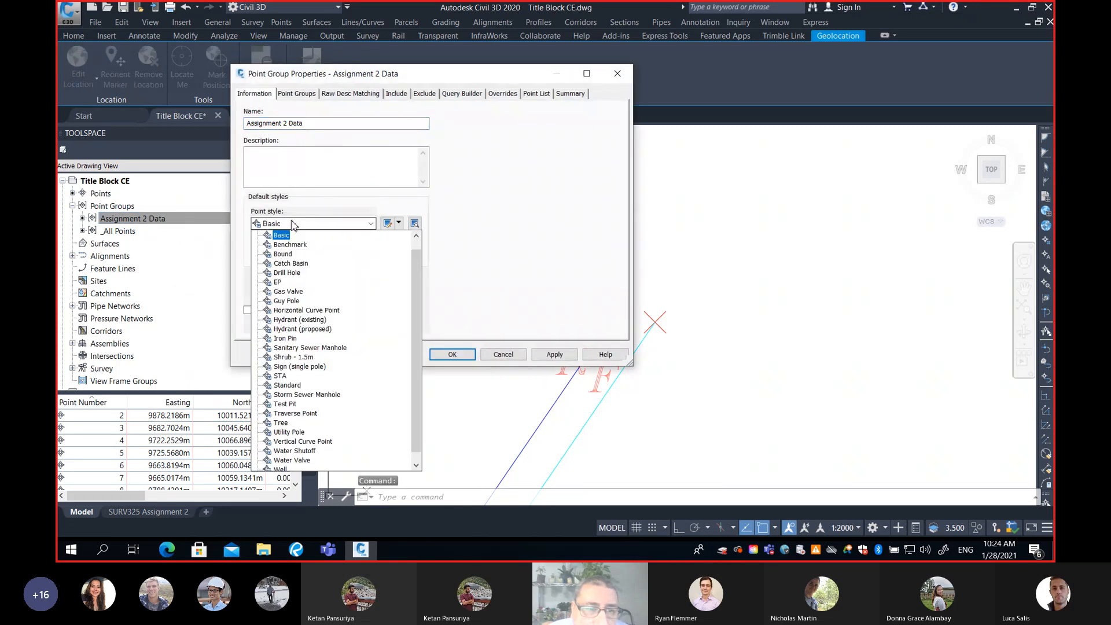
{"action": "scroll", "coordinate": [290, 248], "scroll_direction": "up", "scroll_amount": 1}
{"action": "left_click", "coordinate": [284, 234]}
{"action": "left_click", "coordinate": [291, 253]}
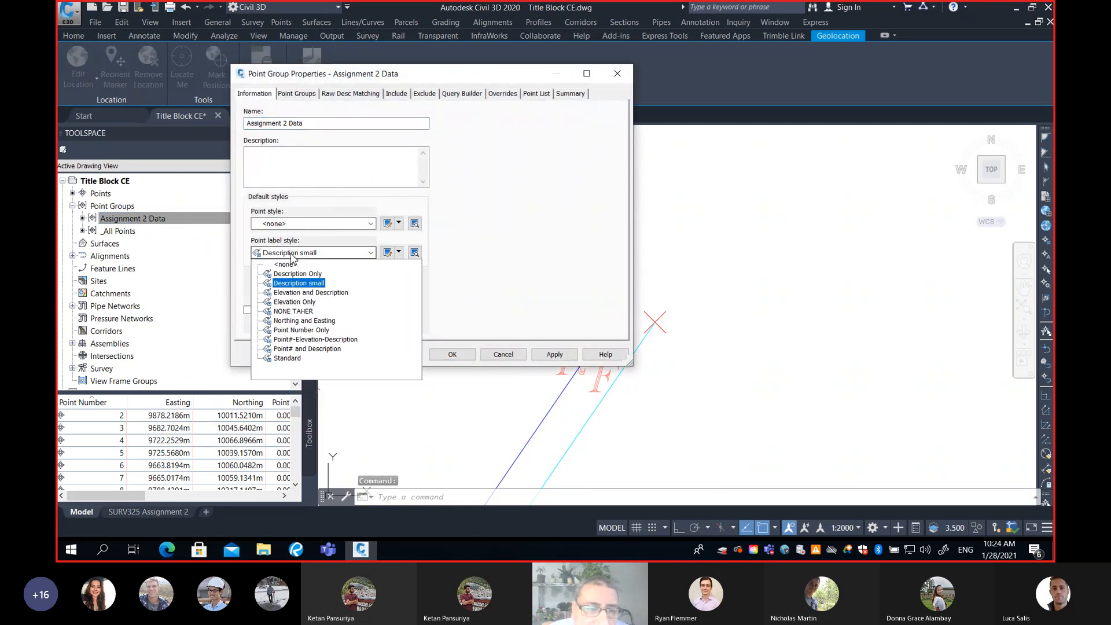
{"action": "left_click", "coordinate": [285, 264]}
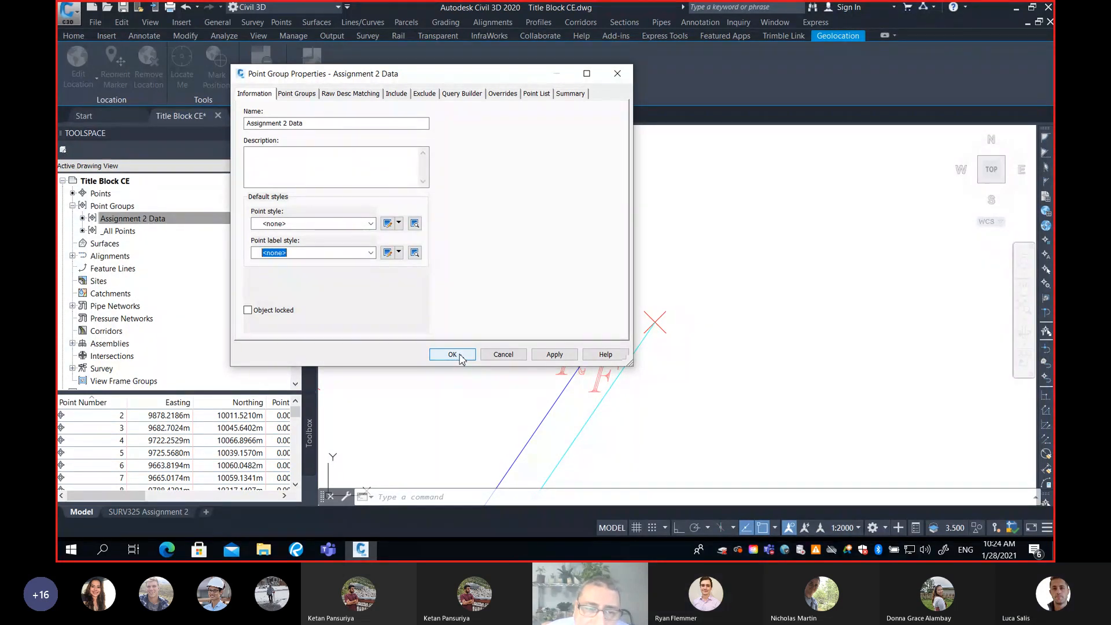
{"action": "left_click", "coordinate": [453, 355]}
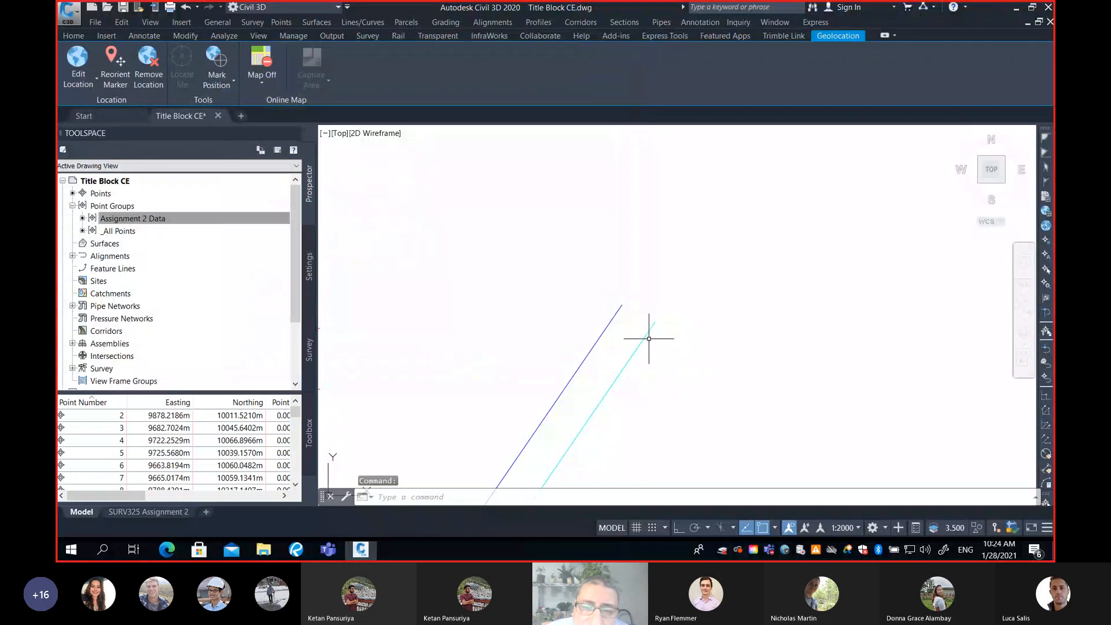
Examine the map's remaining symbols and labels along the road, around the building and at the control points.
{"action": "mouse_move", "coordinate": [601, 396]}
{"action": "middle_mouse_down"}
{"action": "mouse_move", "coordinate": [630, 312]}
{"action": "mouse_move", "coordinate": [674, 266]}
{"action": "mouse_move", "coordinate": [640, 330]}
{"action": "middle_mouse_up"}
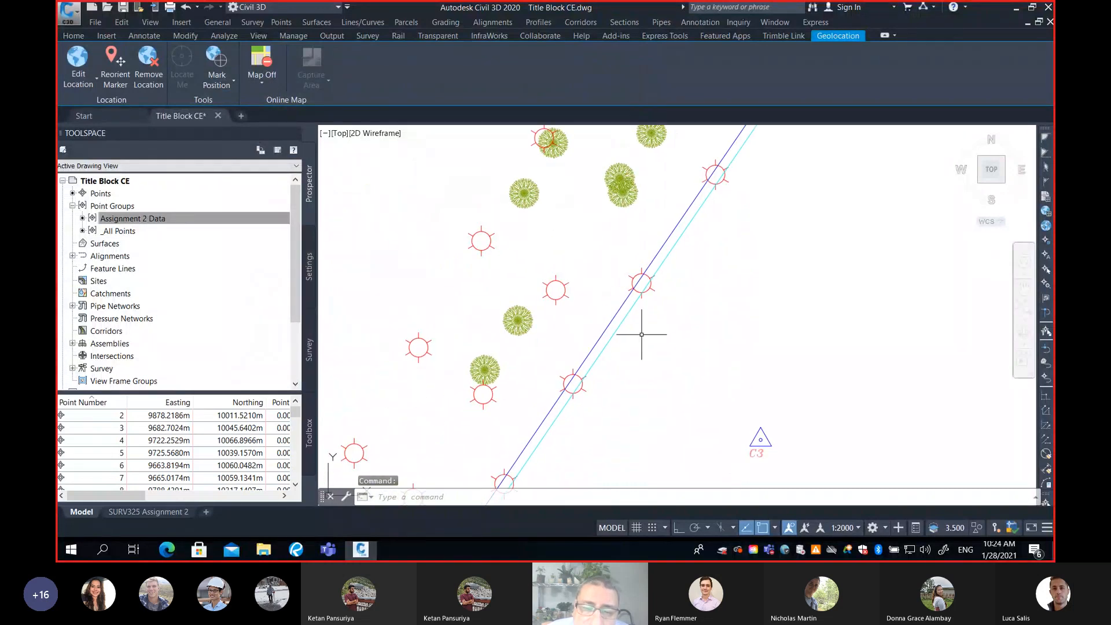
{"action": "middle_click_drag", "start_coordinate": [620, 375], "coordinate": [621, 368]}
{"action": "scroll", "coordinate": [649, 302], "scroll_direction": "down", "scroll_amount": 4}
{"action": "middle_click_drag", "start_coordinate": [707, 347], "coordinate": [669, 320]}
{"action": "scroll", "coordinate": [670, 320], "scroll_direction": "down", "scroll_amount": 3}
{"action": "scroll", "coordinate": [657, 354], "scroll_direction": "up", "scroll_amount": 2}
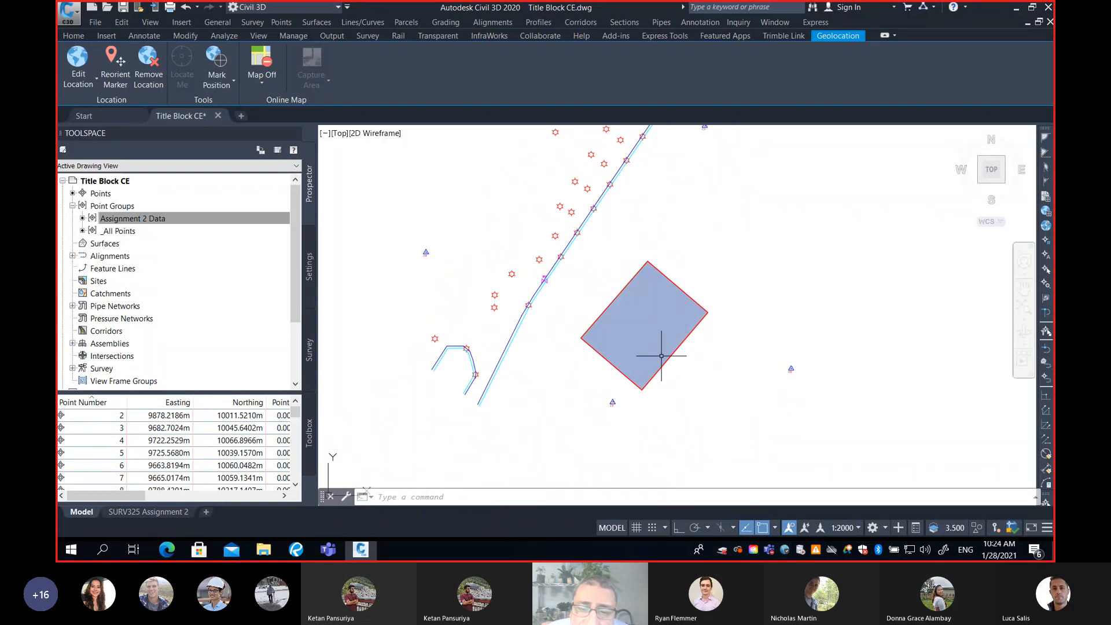
{"action": "scroll", "coordinate": [738, 347], "scroll_direction": "up", "scroll_amount": 5}
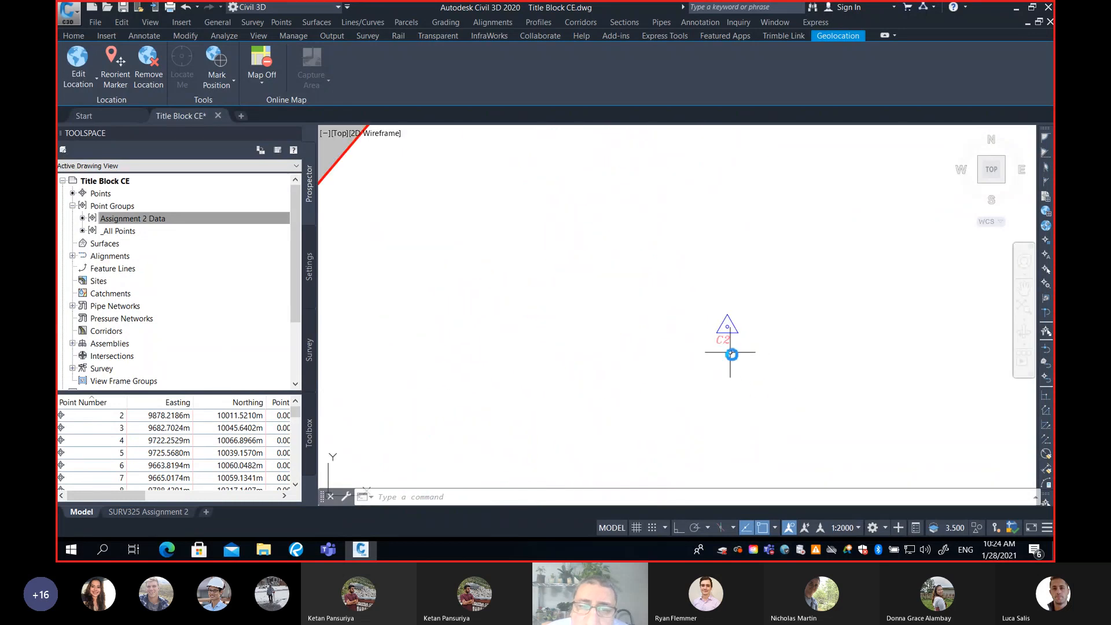
{"action": "scroll", "coordinate": [731, 352], "scroll_direction": "down", "scroll_amount": 3}
{"action": "middle_click_drag", "start_coordinate": [605, 238], "coordinate": [600, 346]}
{"action": "mouse_move", "coordinate": [578, 226]}
{"action": "middle_mouse_down"}
{"action": "mouse_move", "coordinate": [553, 345]}
{"action": "mouse_move", "coordinate": [563, 314]}
{"action": "middle_mouse_up"}
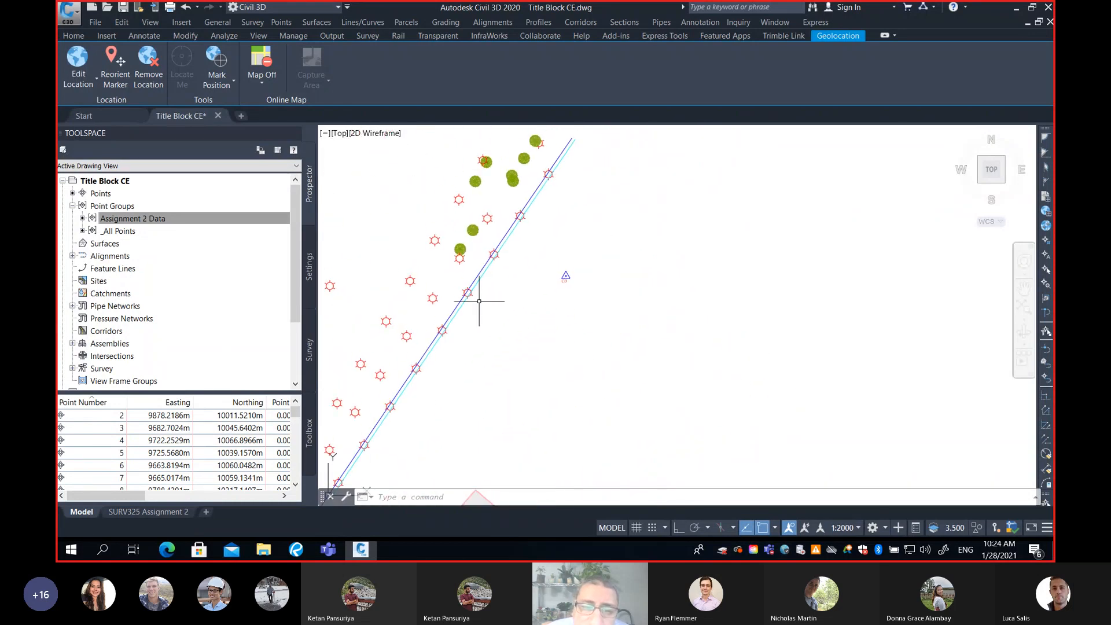
{"action": "scroll", "coordinate": [472, 302], "scroll_direction": "up", "scroll_amount": 6}
{"action": "scroll", "coordinate": [451, 283], "scroll_direction": "down", "scroll_amount": 4}
{"action": "scroll", "coordinate": [529, 216], "scroll_direction": "down", "scroll_amount": 2}
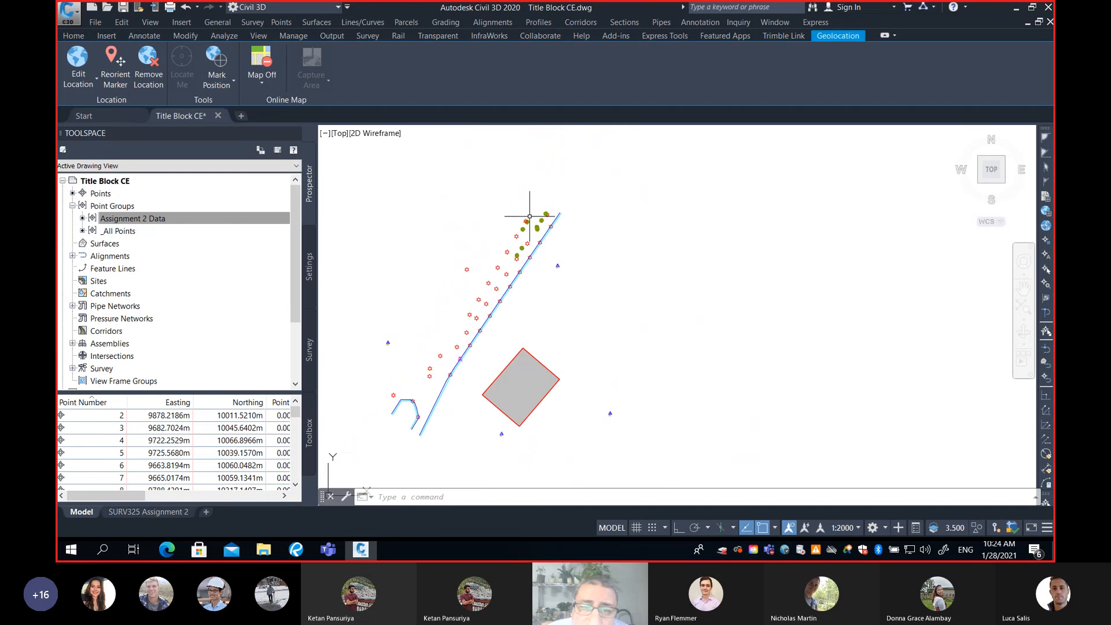
{"action": "middle_click_drag", "start_coordinate": [526, 344], "coordinate": [617, 291]}
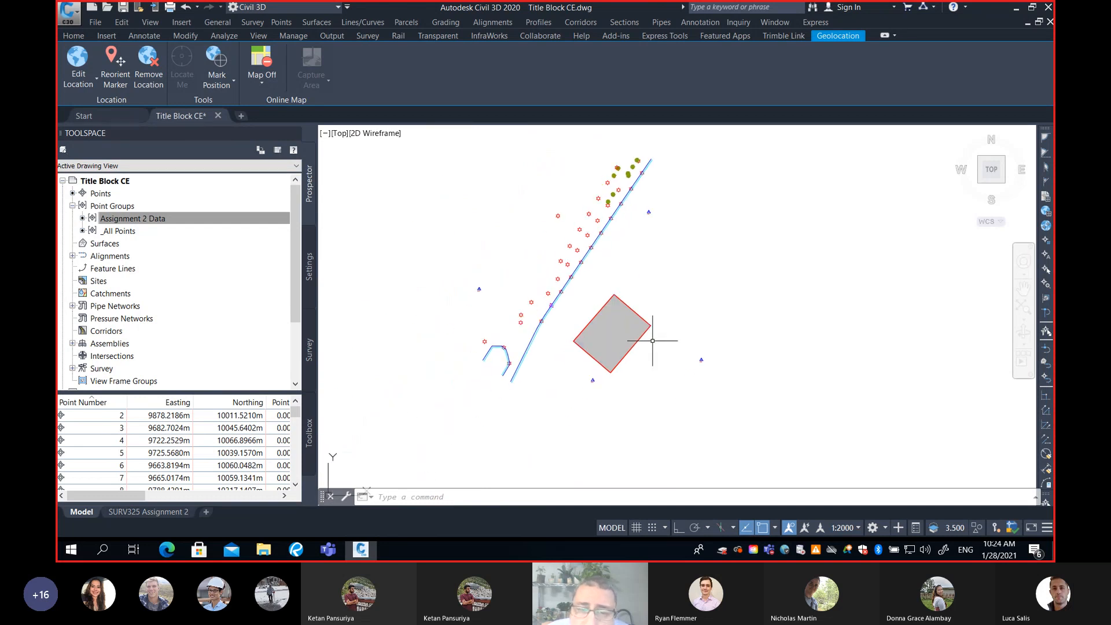
{"action": "scroll", "coordinate": [644, 343], "scroll_direction": "up", "scroll_amount": 4}
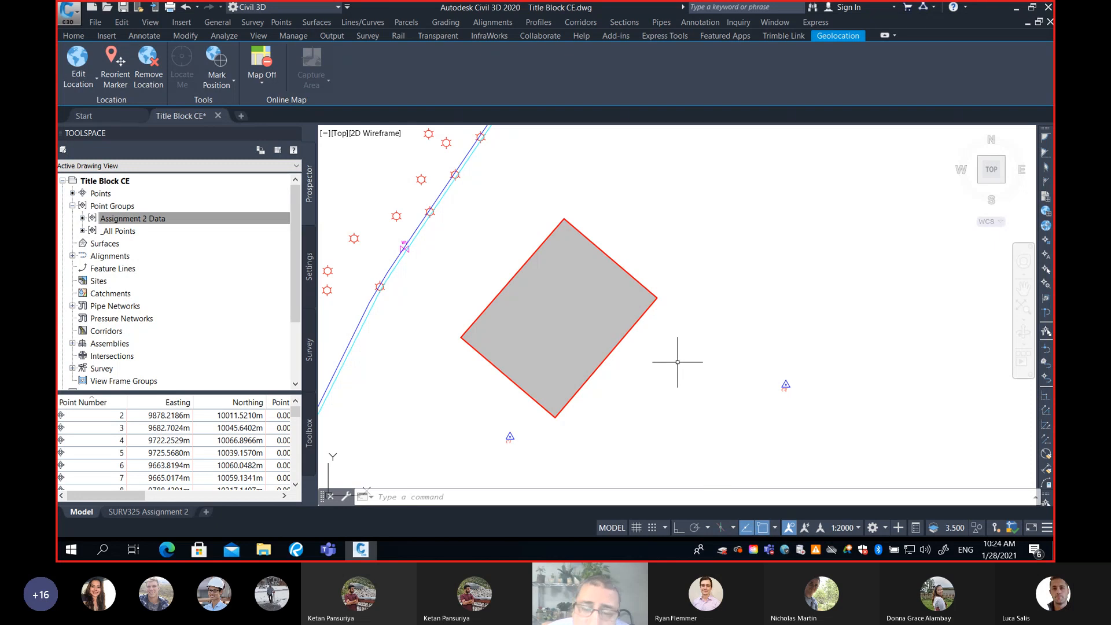
{"action": "scroll", "coordinate": [677, 358], "scroll_direction": "down", "scroll_amount": 4}
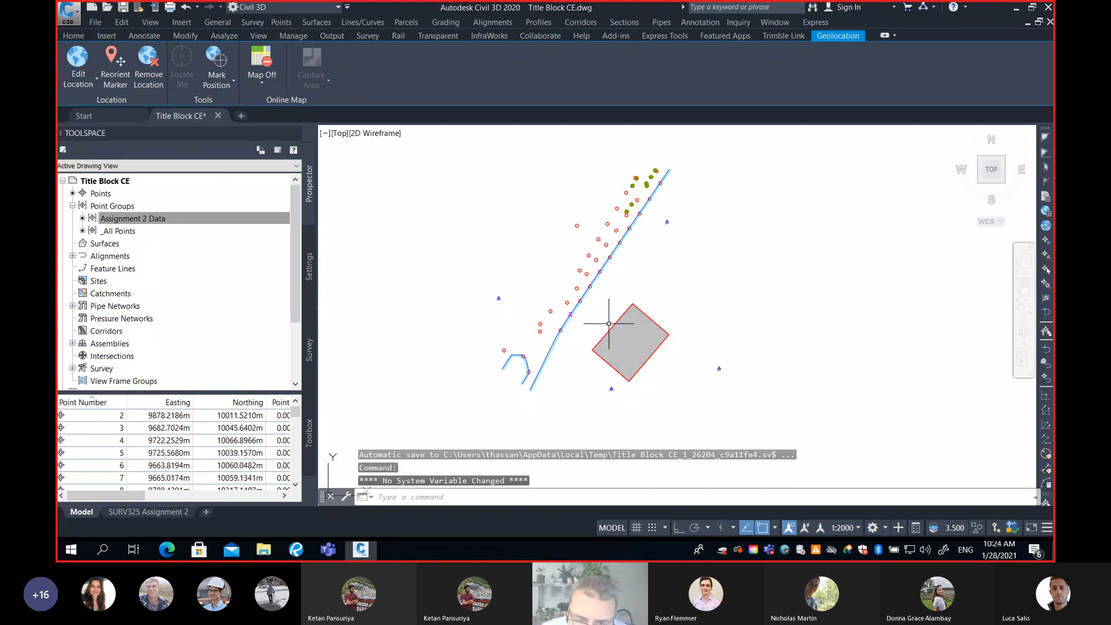
{"action": "middle_click_drag", "start_coordinate": [628, 313], "coordinate": [615, 323]}
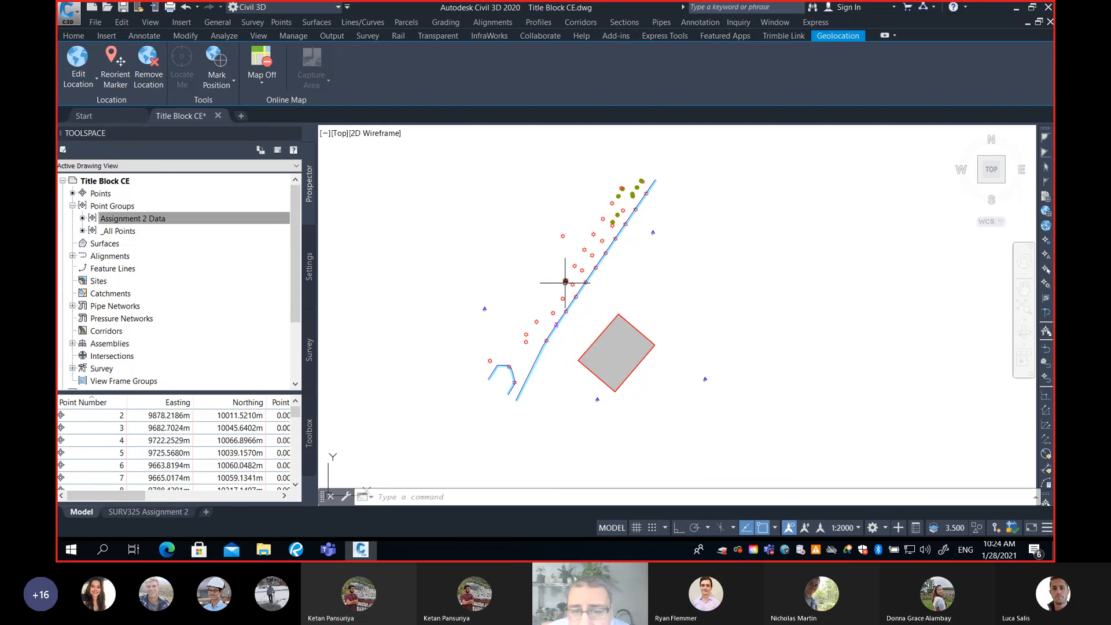
Switch to the SURV325 Assignment 2 layout and examine the legend's symbols, line samples and text.
{"action": "left_click", "coordinate": [152, 511]}
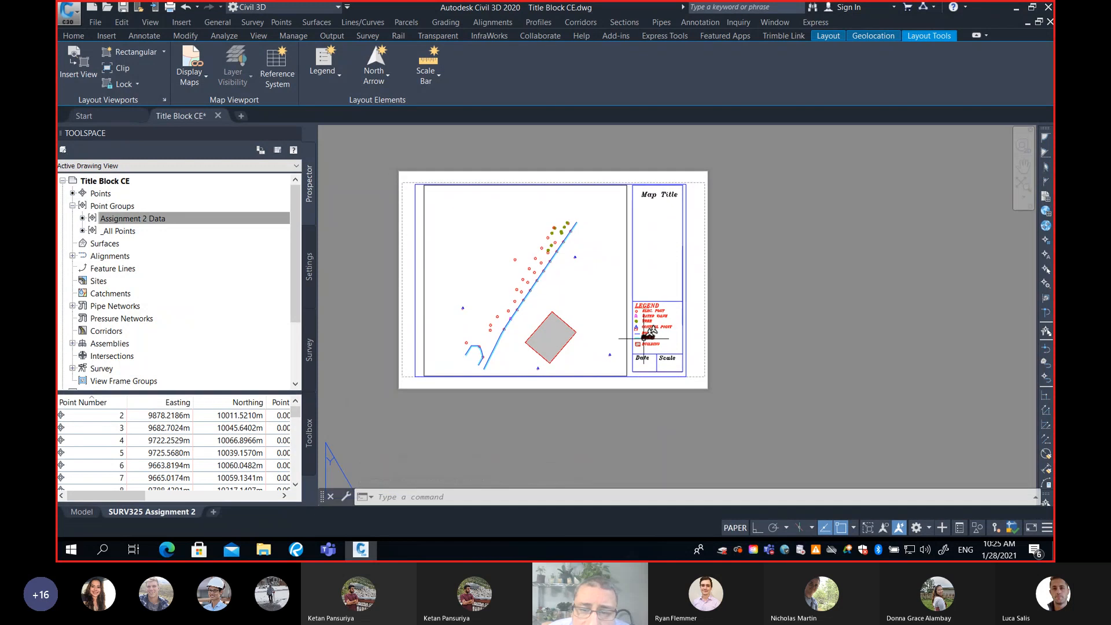
{"action": "scroll", "coordinate": [596, 339], "scroll_direction": "up", "scroll_amount": 3}
{"action": "middle_click_drag", "start_coordinate": [650, 315], "coordinate": [723, 354]}
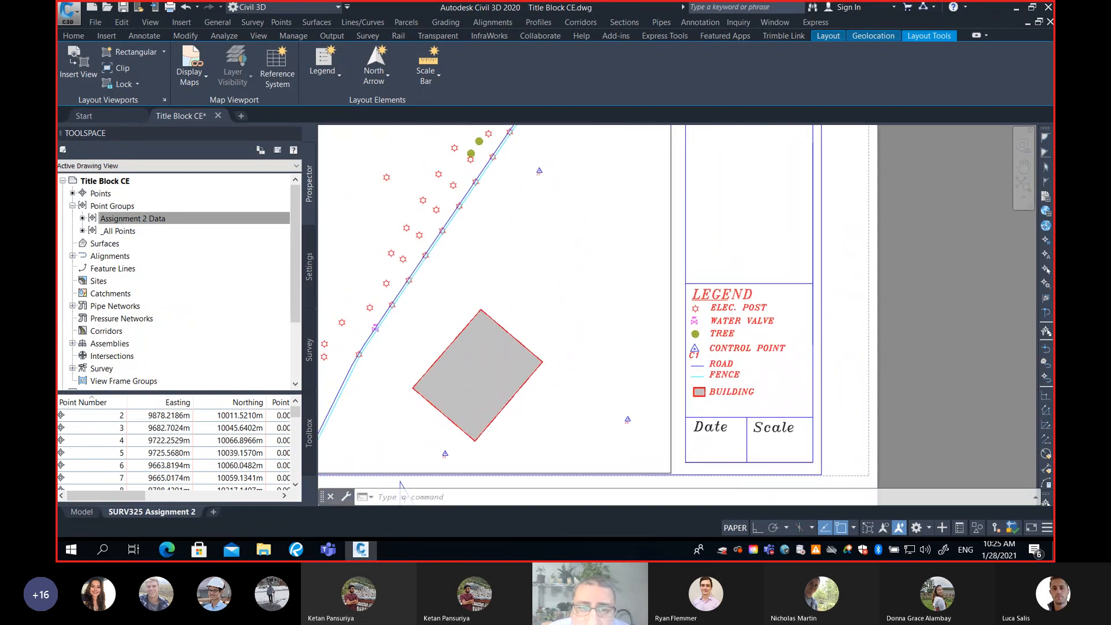
{"action": "scroll", "coordinate": [733, 358], "scroll_direction": "up", "scroll_amount": 4}
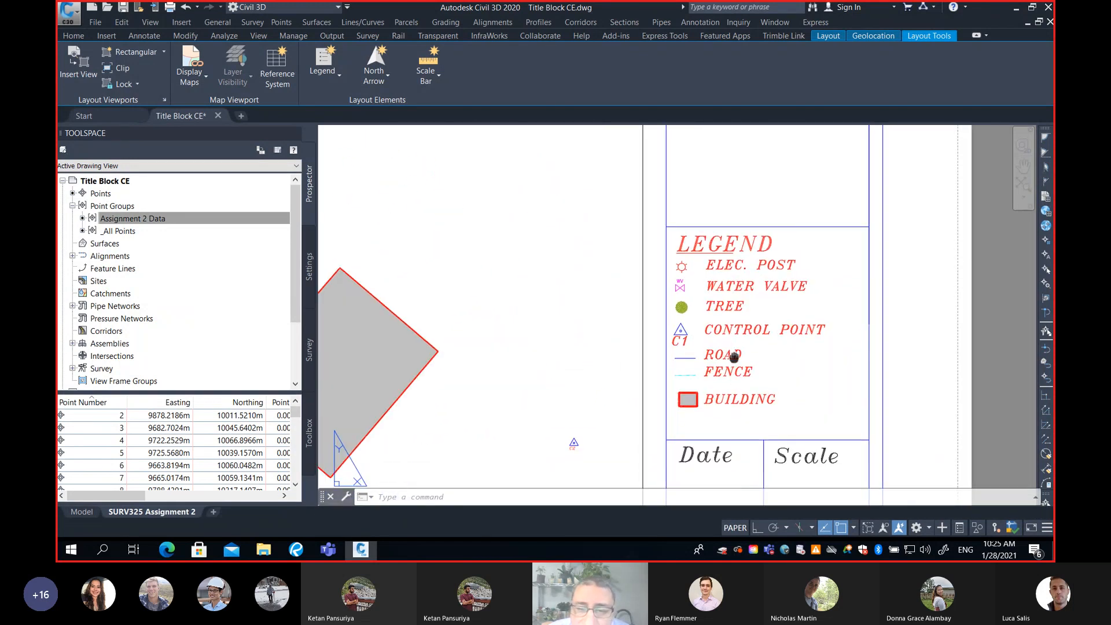
{"action": "scroll", "coordinate": [713, 366], "scroll_direction": "up", "scroll_amount": 4}
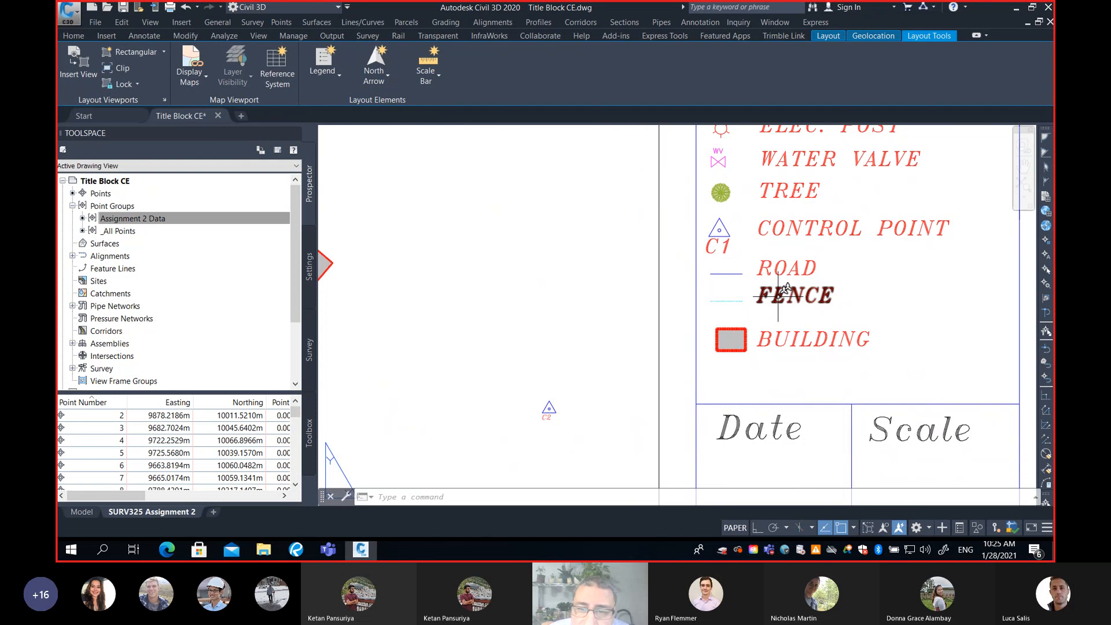
{"action": "middle_click_drag", "start_coordinate": [783, 284], "coordinate": [793, 273]}
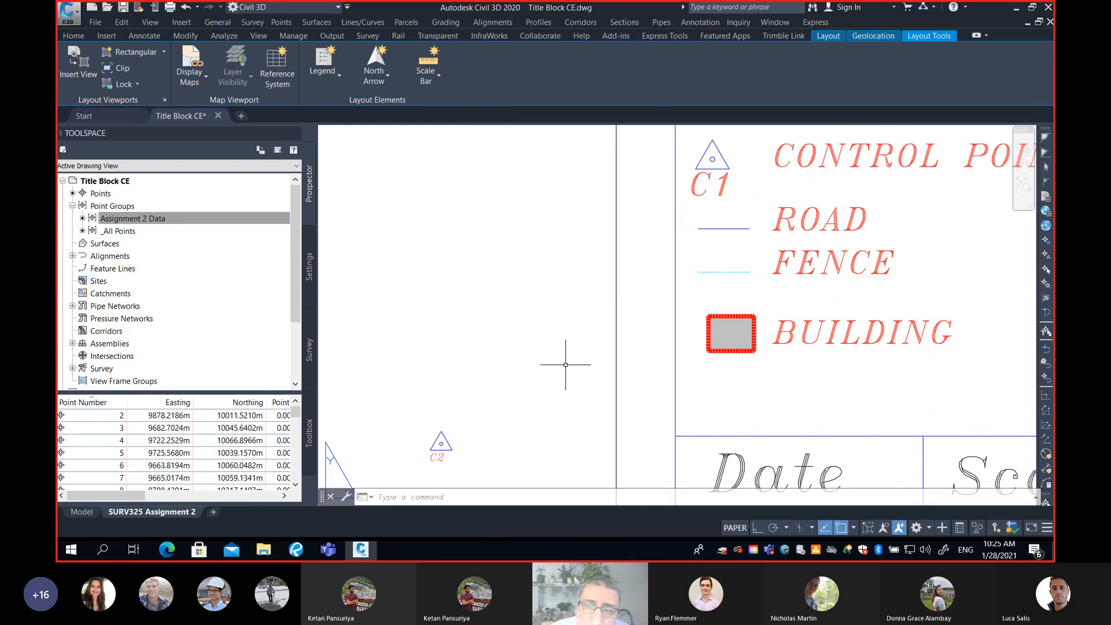
Compare the symbol and label size at control point C2 and the map's other symbols with those in the legend.
{"action": "scroll", "coordinate": [441, 442], "scroll_direction": "down", "scroll_amount": 2}
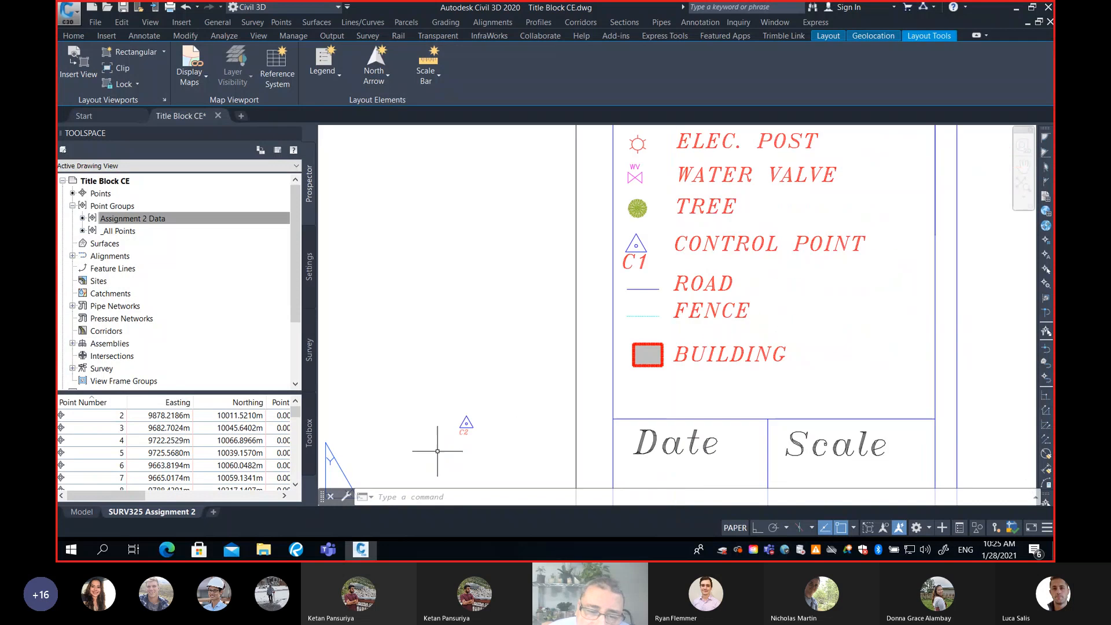
{"action": "scroll", "coordinate": [431, 454], "scroll_direction": "up", "scroll_amount": 4}
{"action": "middle_click_drag", "start_coordinate": [635, 330], "coordinate": [527, 396]}
{"action": "scroll", "coordinate": [527, 396], "scroll_direction": "down", "scroll_amount": 3}
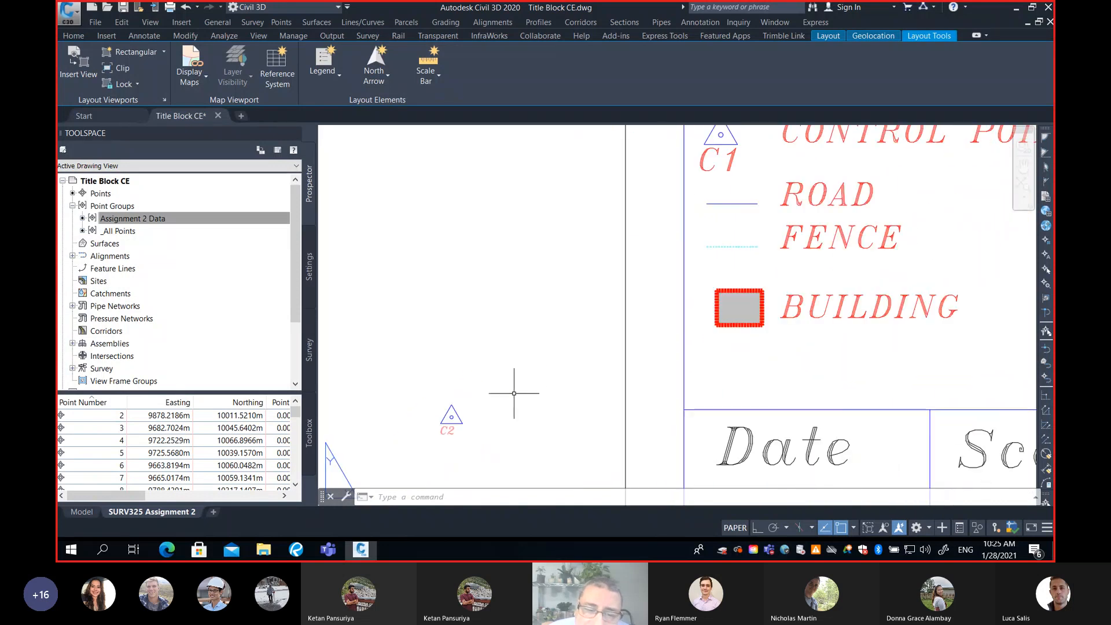
{"action": "scroll", "coordinate": [526, 376], "scroll_direction": "down", "scroll_amount": 2}
{"action": "middle_click_drag", "start_coordinate": [490, 315], "coordinate": [670, 392]}
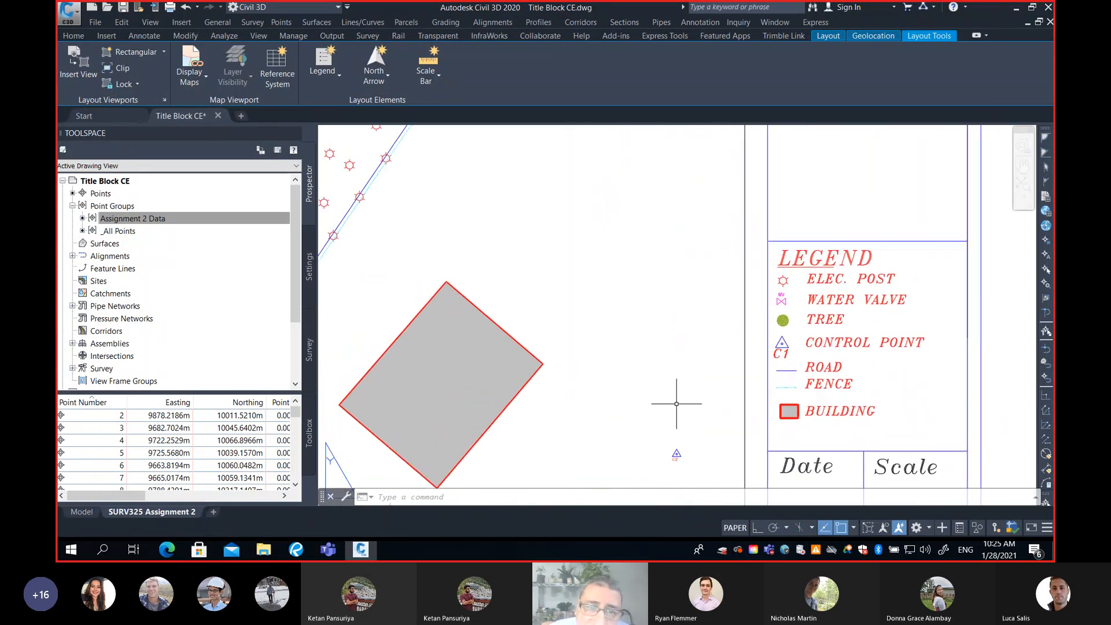
{"action": "middle_click_drag", "start_coordinate": [491, 280], "coordinate": [528, 355]}
{"action": "scroll", "coordinate": [524, 339], "scroll_direction": "down", "scroll_amount": 2}
{"action": "middle_click_drag", "start_coordinate": [516, 302], "coordinate": [641, 231]}
{"action": "scroll", "coordinate": [380, 283], "scroll_direction": "up", "scroll_amount": 8}
{"action": "scroll", "coordinate": [587, 402], "scroll_direction": "down", "scroll_amount": 5}
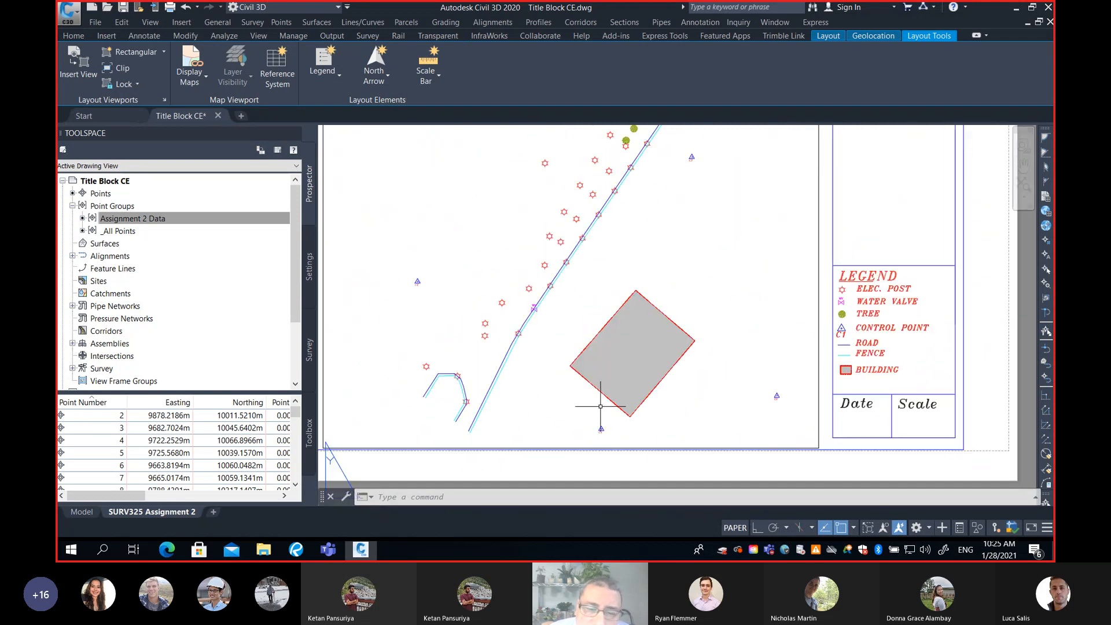
Examine the symbols and labels of control points C1 and C2 beside the building against the legend's control point entry.
{"action": "middle_click_drag", "start_coordinate": [587, 402], "coordinate": [558, 295]}
{"action": "scroll", "coordinate": [569, 329], "scroll_direction": "up", "scroll_amount": 5}
{"action": "scroll", "coordinate": [669, 310], "scroll_direction": "down", "scroll_amount": 5}
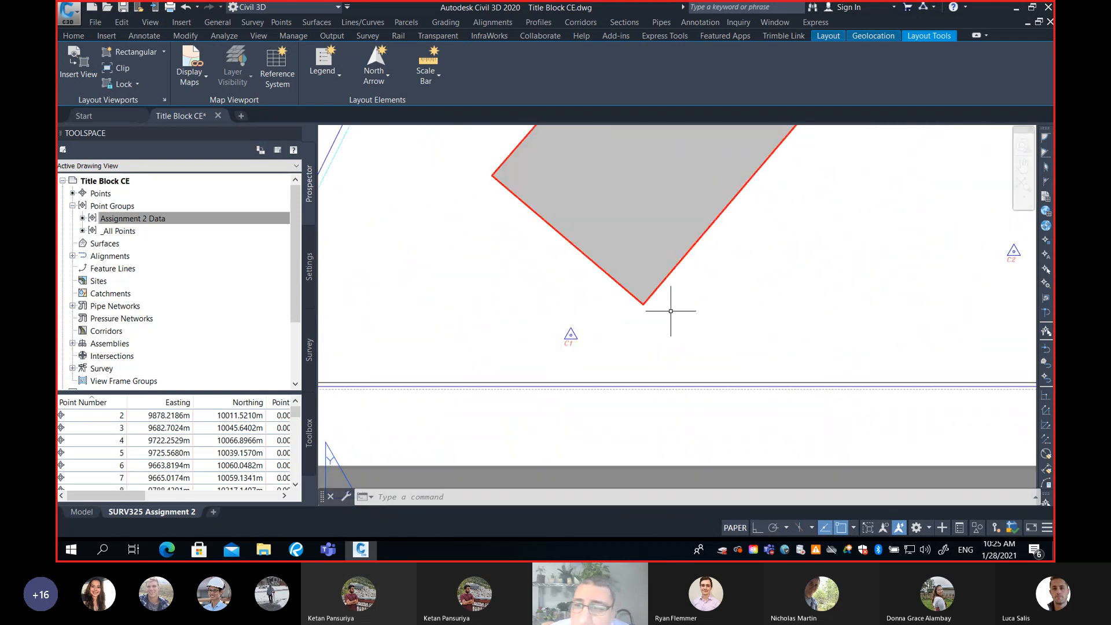
{"action": "scroll", "coordinate": [798, 298], "scroll_direction": "up", "scroll_amount": 5}
{"action": "scroll", "coordinate": [799, 297], "scroll_direction": "down", "scroll_amount": 2}
{"action": "scroll", "coordinate": [816, 297], "scroll_direction": "up", "scroll_amount": 4}
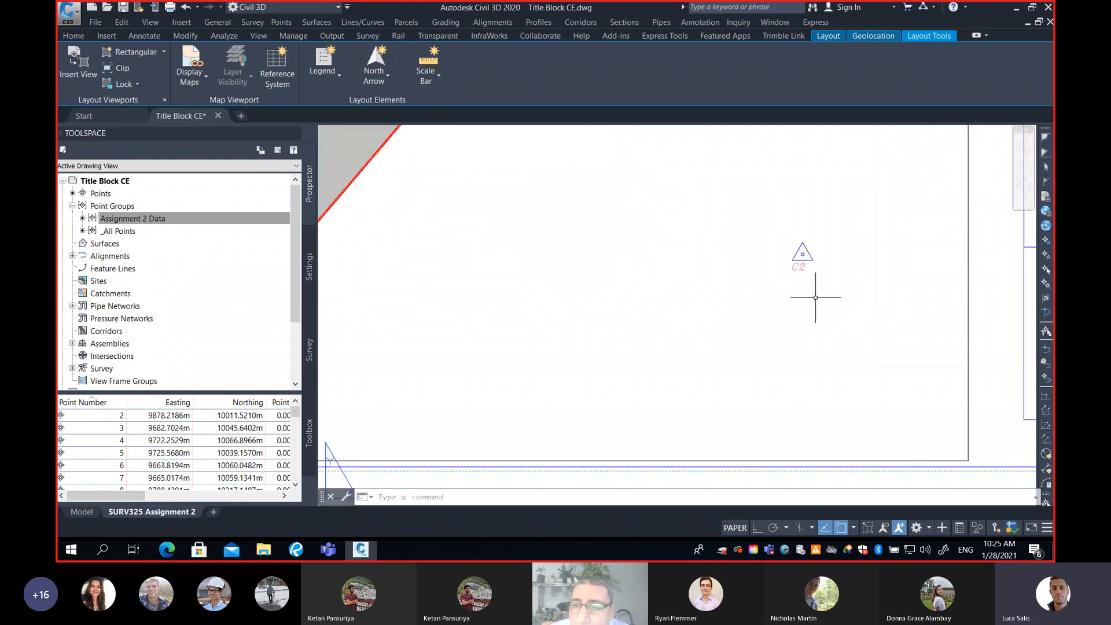
{"action": "middle_click_drag", "start_coordinate": [820, 290], "coordinate": [759, 313]}
{"action": "scroll", "coordinate": [760, 304], "scroll_direction": "down", "scroll_amount": 4}
{"action": "middle_click_drag", "start_coordinate": [800, 259], "coordinate": [607, 339]}
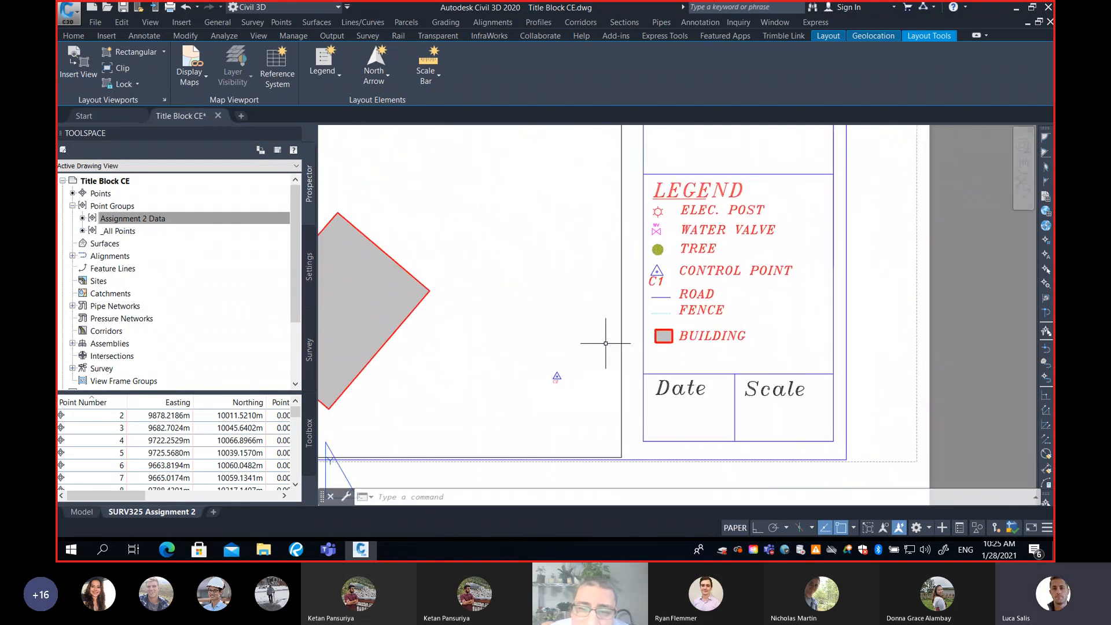
{"action": "scroll", "coordinate": [607, 339], "scroll_direction": "up", "scroll_amount": 2}
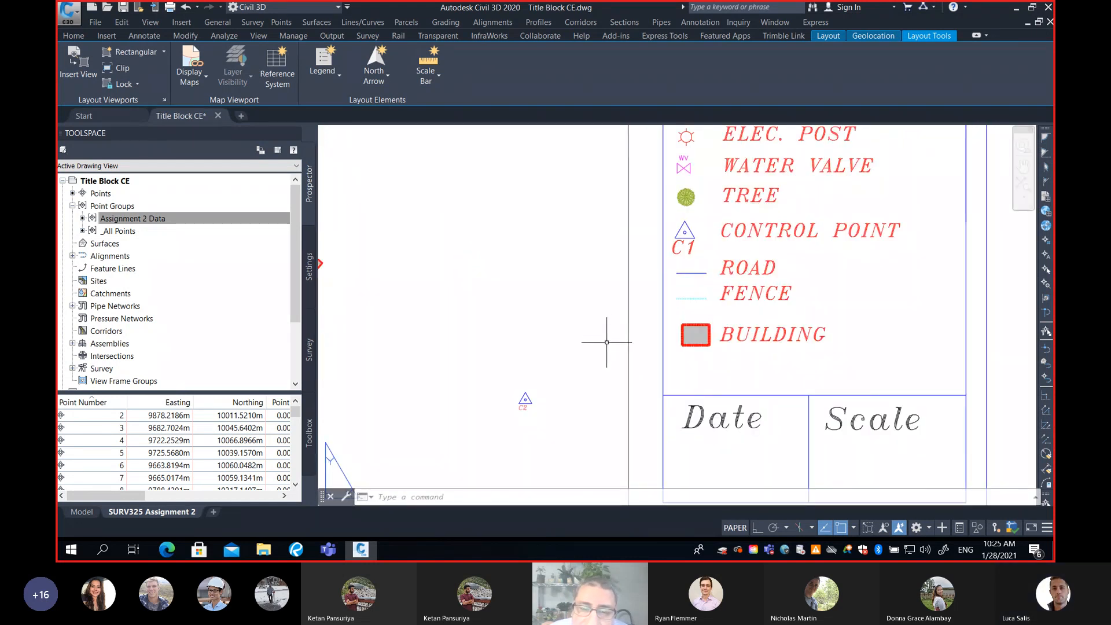
{"action": "scroll", "coordinate": [603, 343], "scroll_direction": "up", "scroll_amount": 2}
{"action": "middle_click_drag", "start_coordinate": [587, 362], "coordinate": [585, 369]}
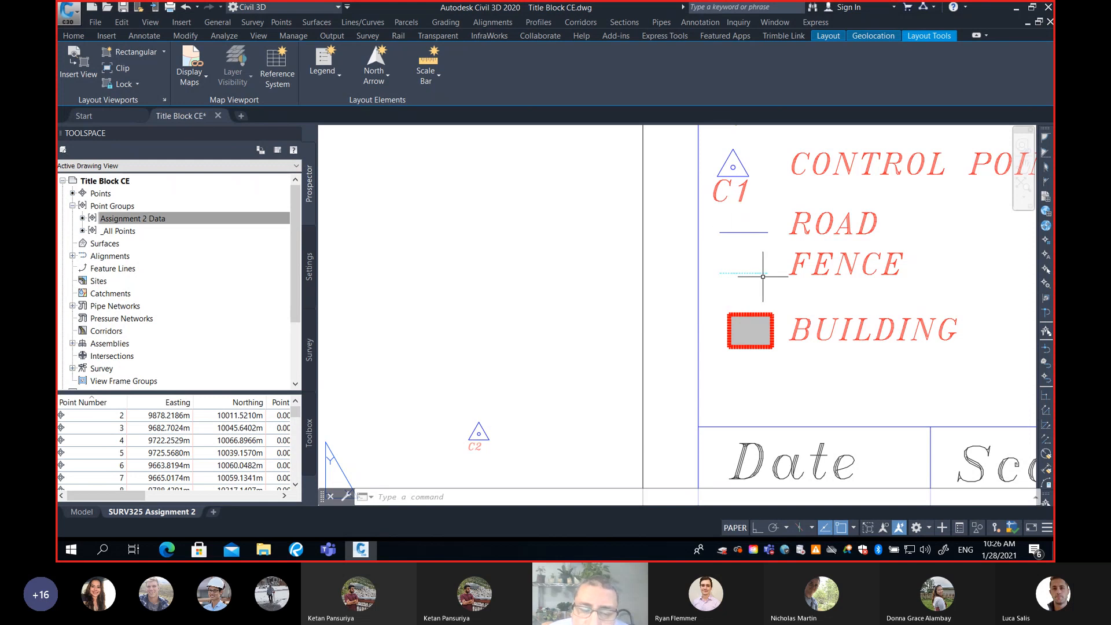
From the Assignment 2 Data point group's properties, set the Traverse Point style's marker size to 5 mm.
{"action": "right_click", "coordinate": [157, 224]}
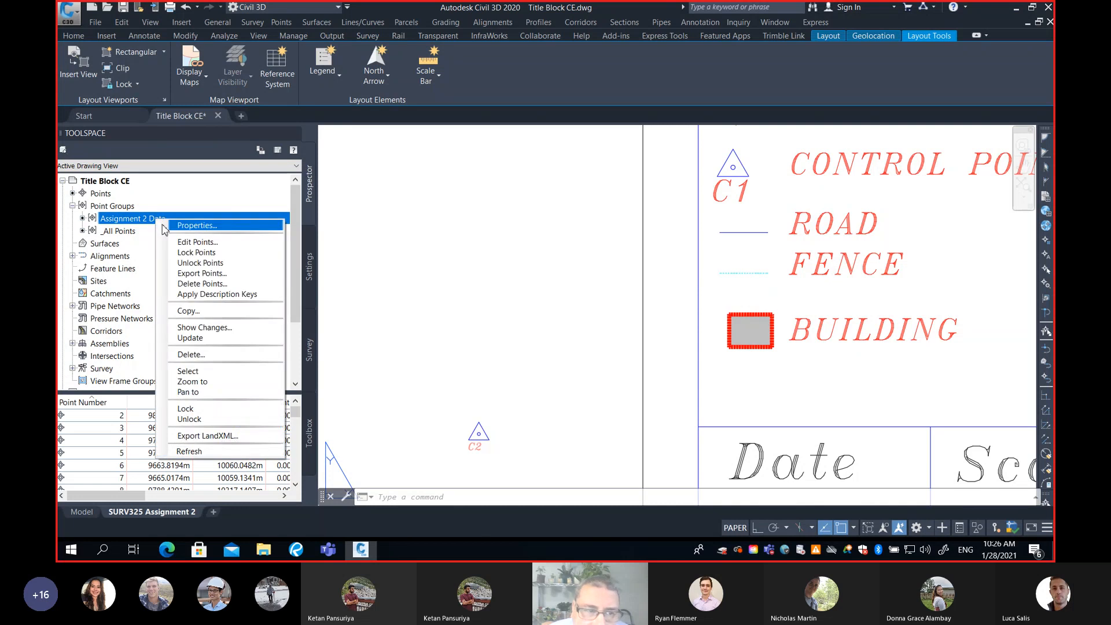
{"action": "left_click", "coordinate": [171, 226]}
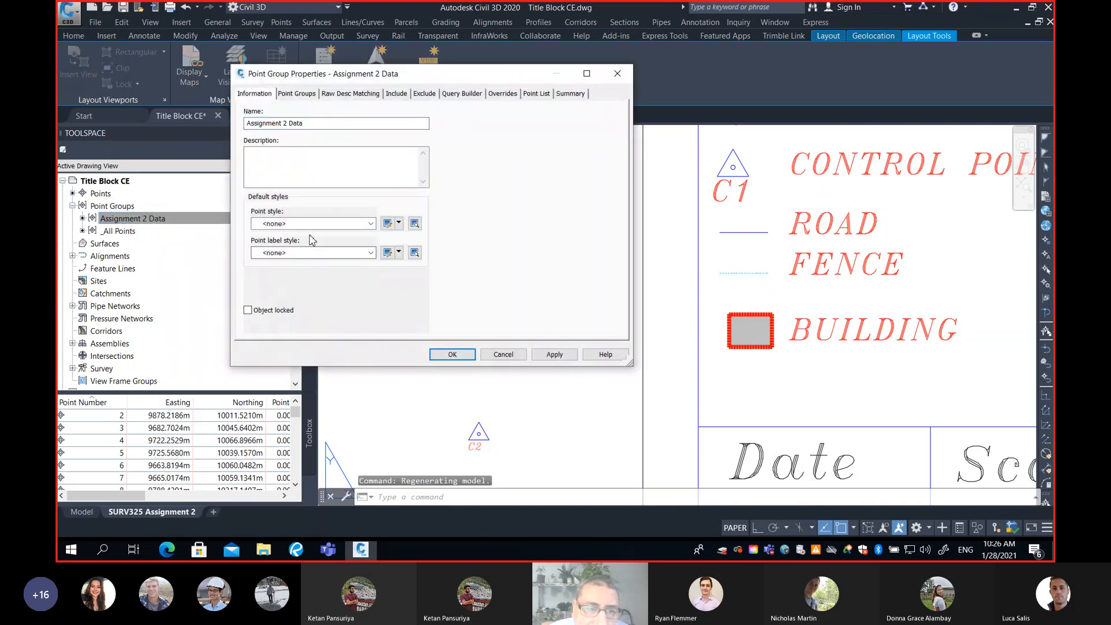
{"action": "left_click", "coordinate": [316, 224]}
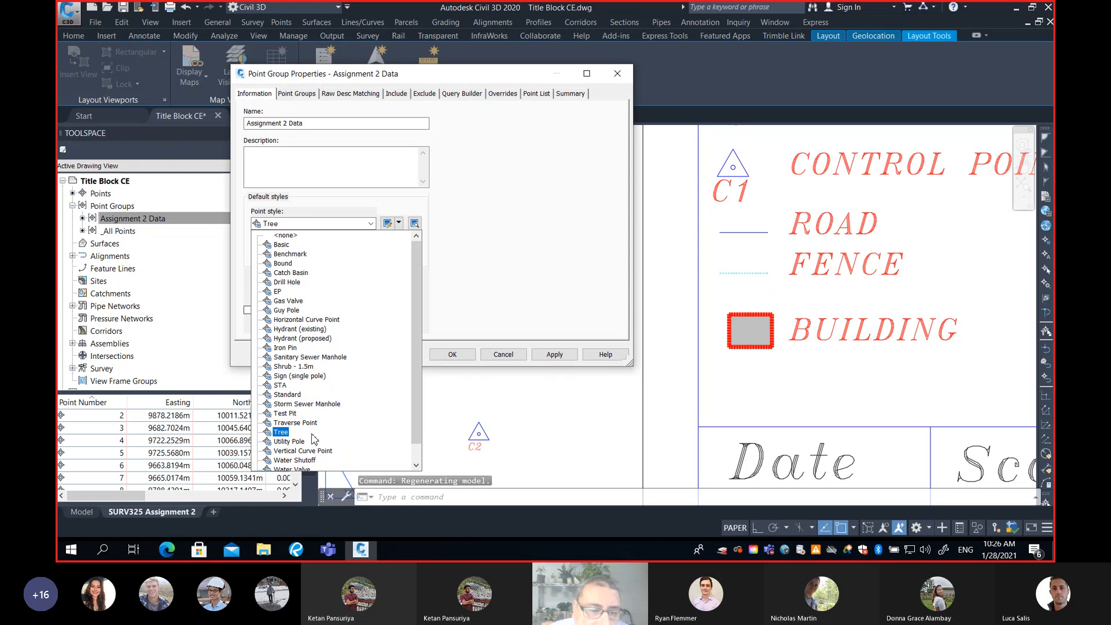
{"action": "left_click", "coordinate": [295, 423]}
{"action": "left_click", "coordinate": [398, 224]}
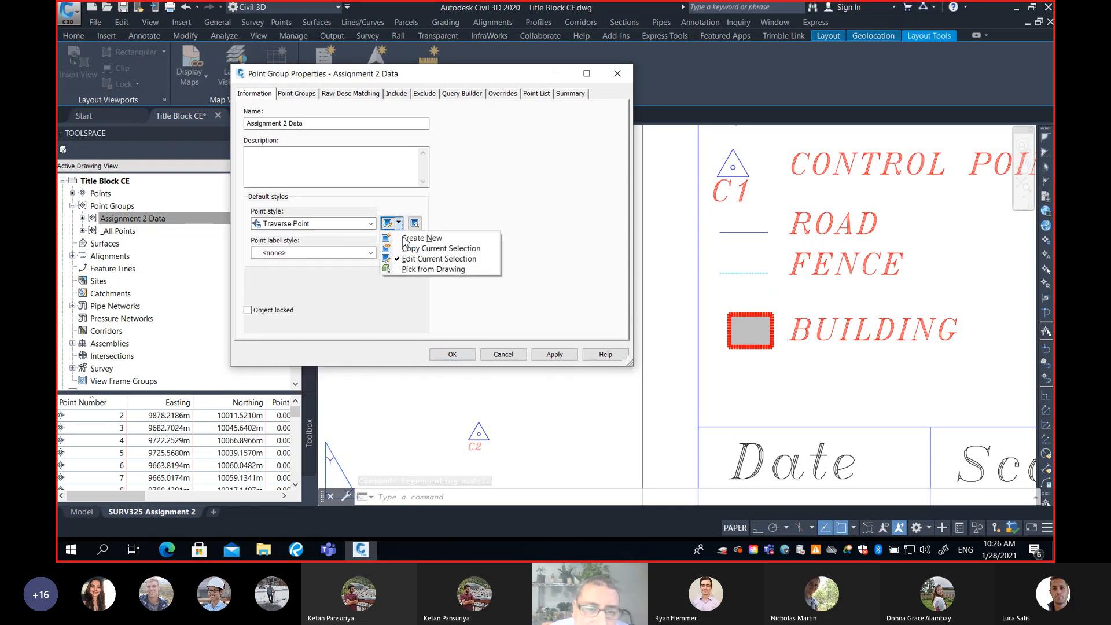
{"action": "left_click", "coordinate": [431, 258]}
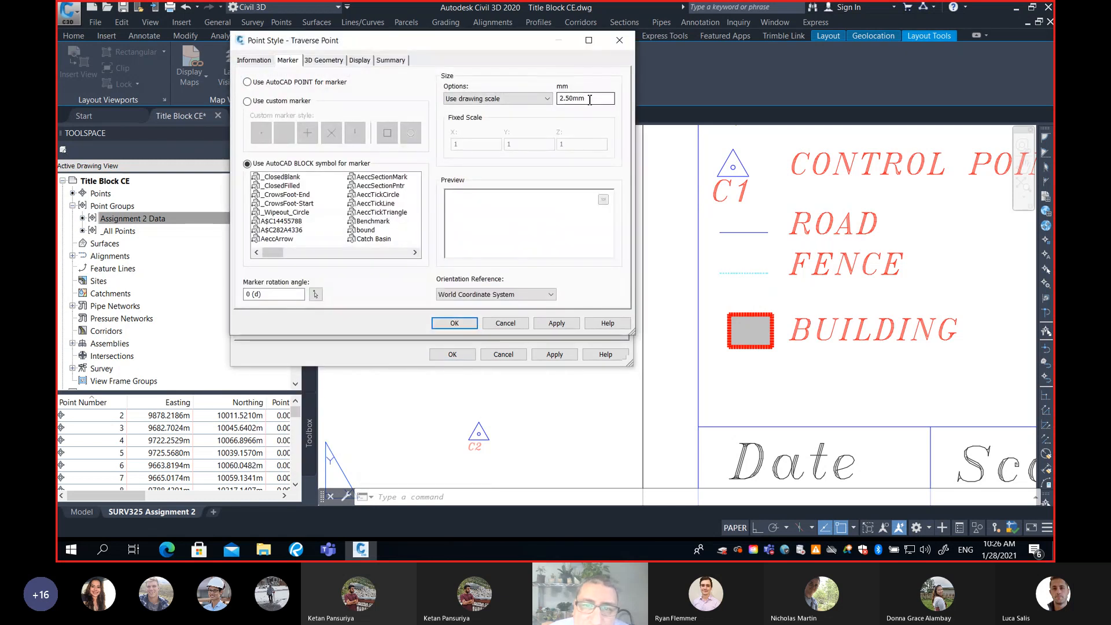
{"action": "double_click", "coordinate": [589, 98]}
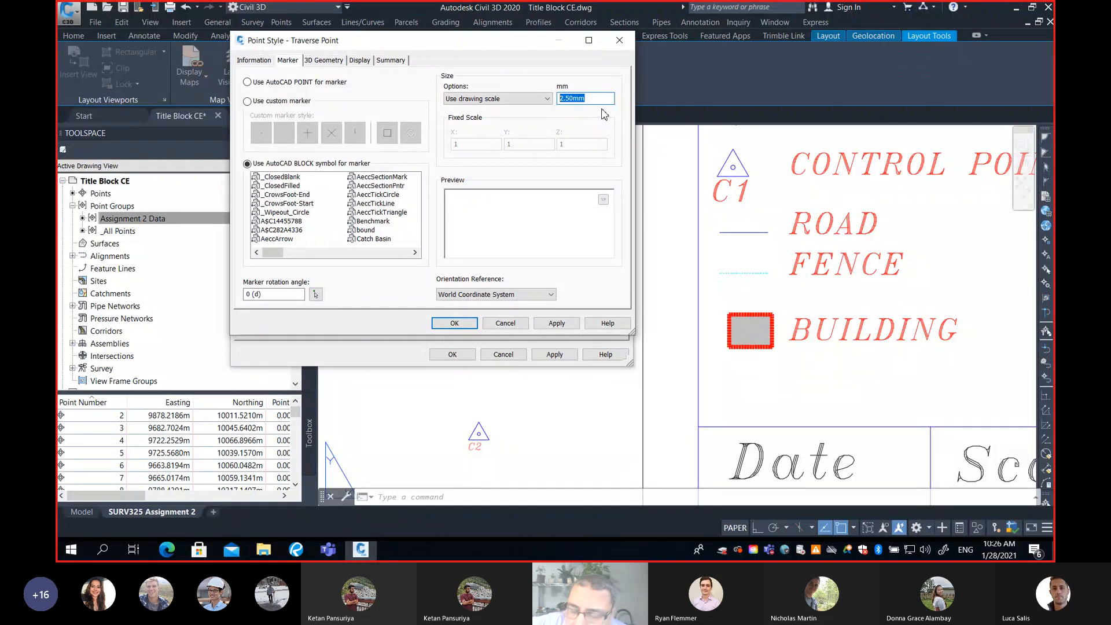
{"action": "type", "text": "5"}
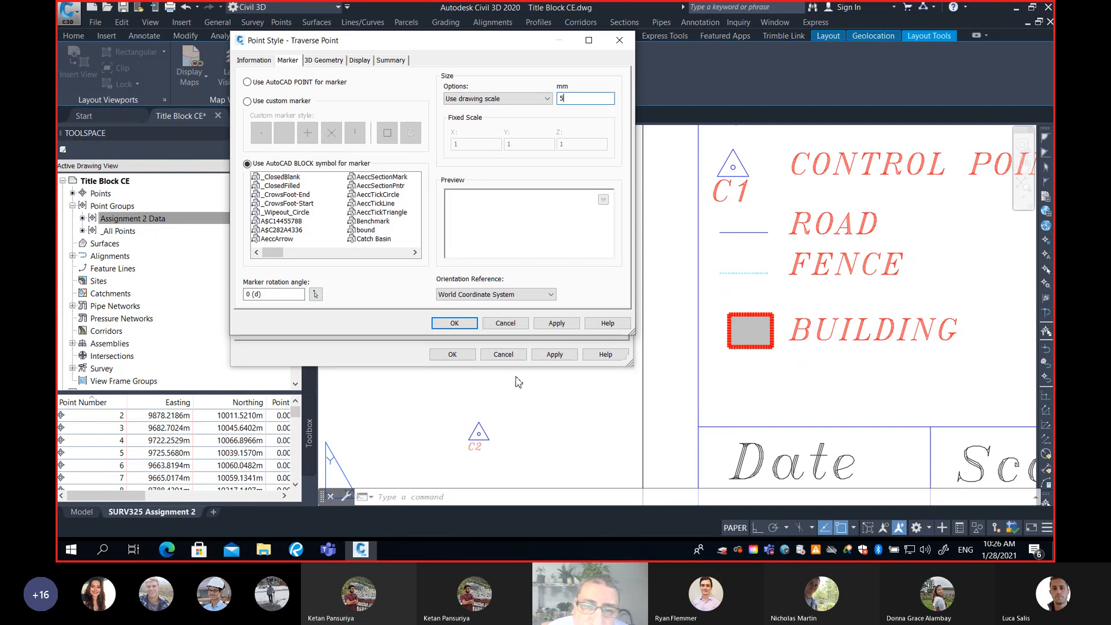
{"action": "left_click", "coordinate": [466, 321]}
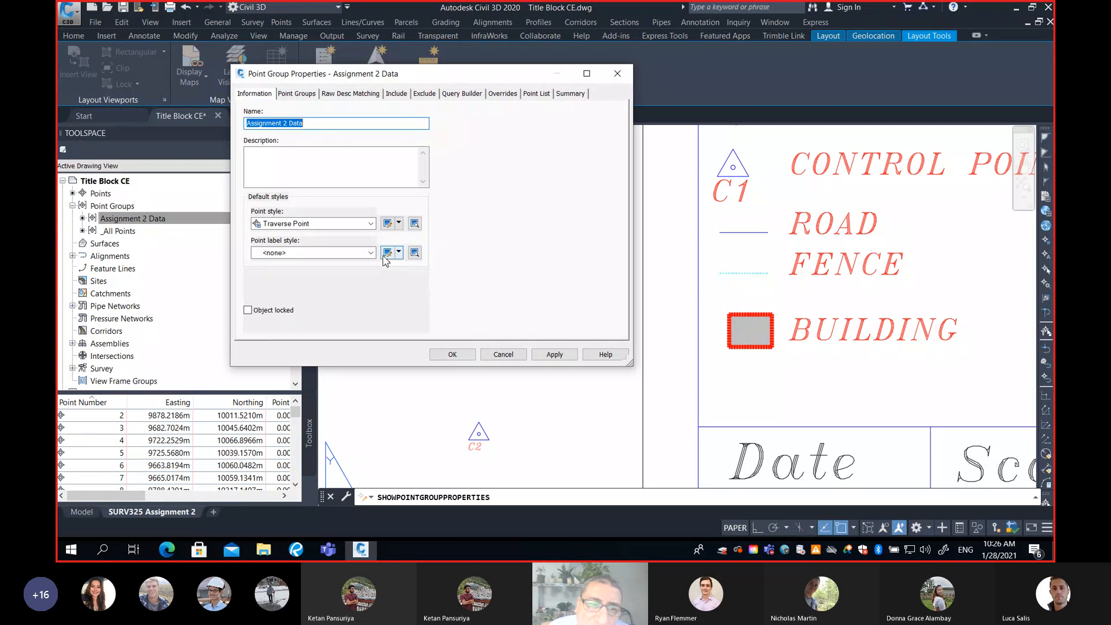
Set the Assignment 2 Data group's default point style back to <none> and apply the group properties.
{"action": "left_click", "coordinate": [366, 224]}
{"action": "left_click", "coordinate": [299, 235]}
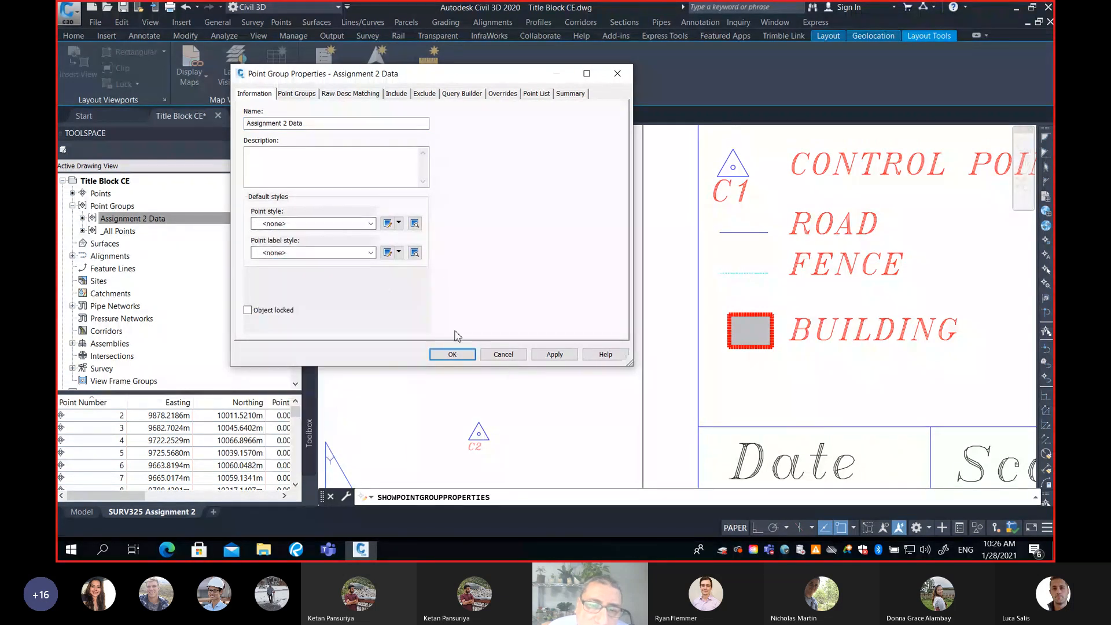
{"action": "left_click", "coordinate": [456, 354]}
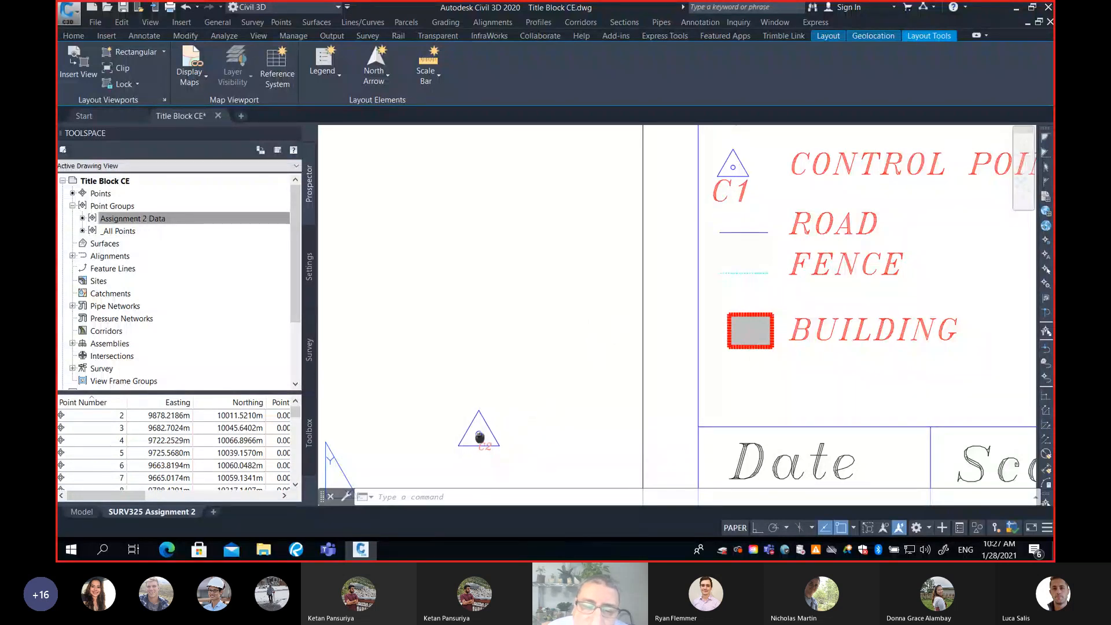
Measure the side of the legend's control point triangle between its endpoints and read the result in the command history.
{"action": "middle_click_drag", "start_coordinate": [479, 435], "coordinate": [498, 408]}
{"action": "scroll", "coordinate": [499, 407], "scroll_direction": "down", "scroll_amount": 2}
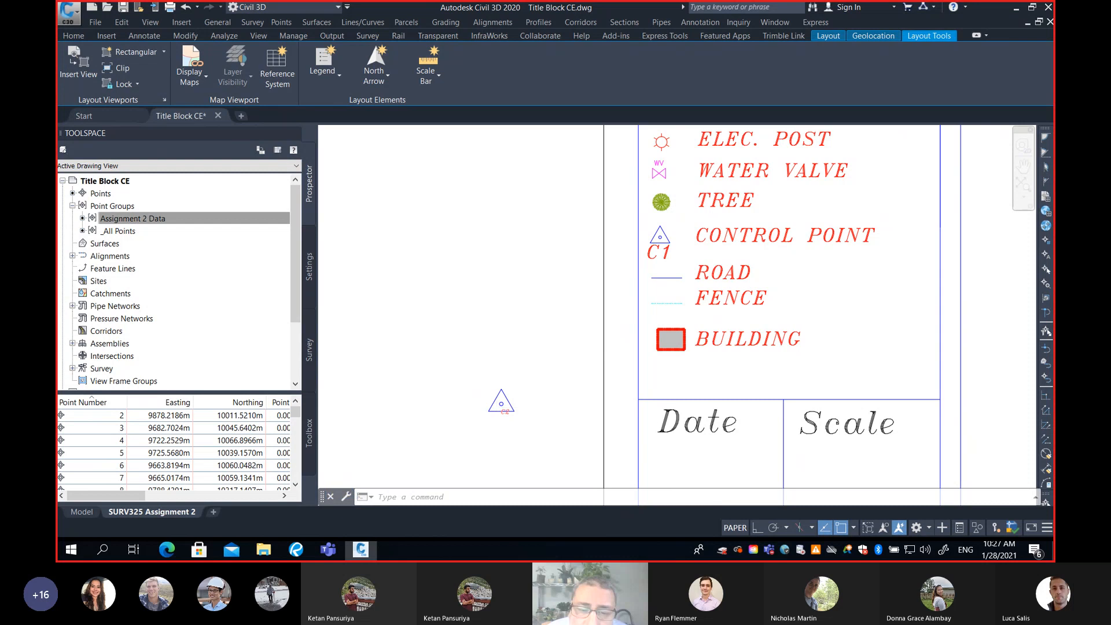
{"action": "scroll", "coordinate": [496, 417], "scroll_direction": "up", "scroll_amount": 2}
{"action": "middle_click_drag", "start_coordinate": [775, 208], "coordinate": [746, 263]}
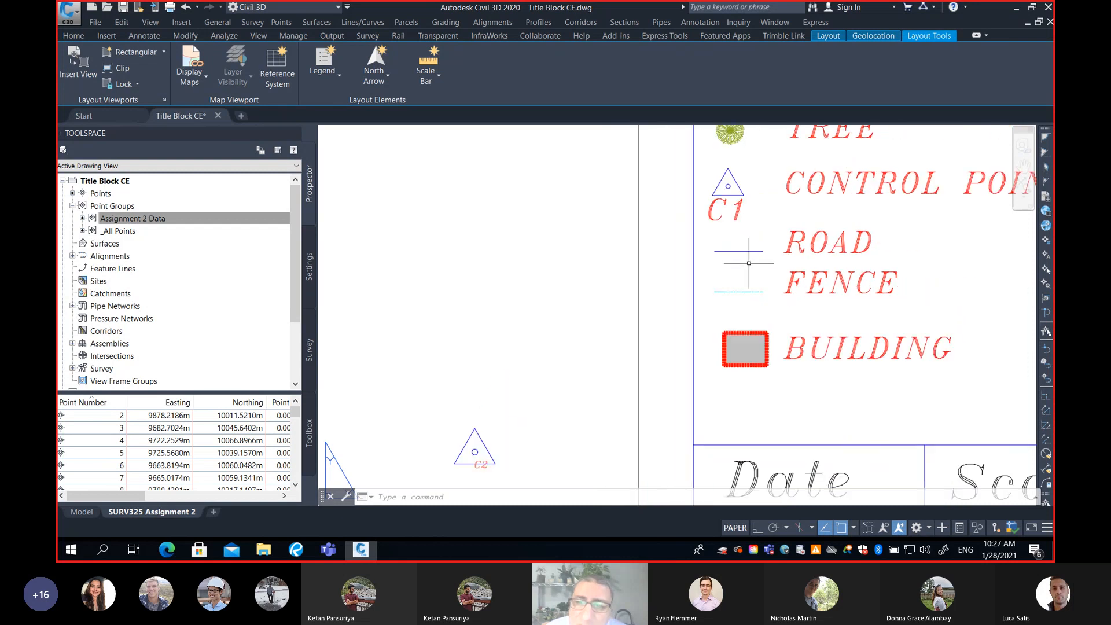
{"action": "type", "text": "ist"}
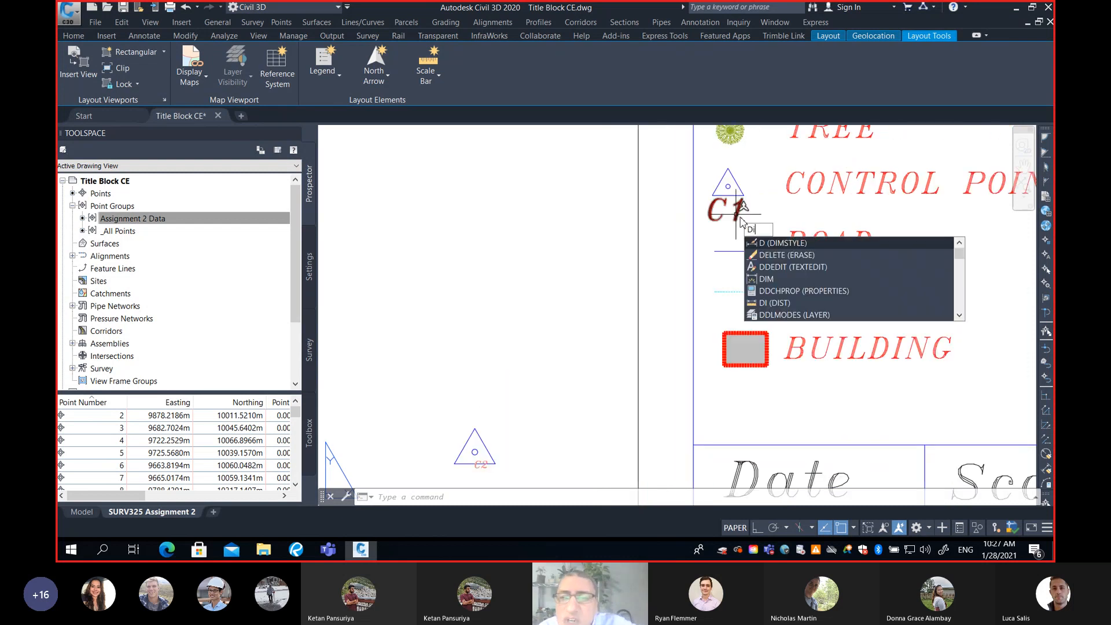
{"action": "key", "text": "Return"}
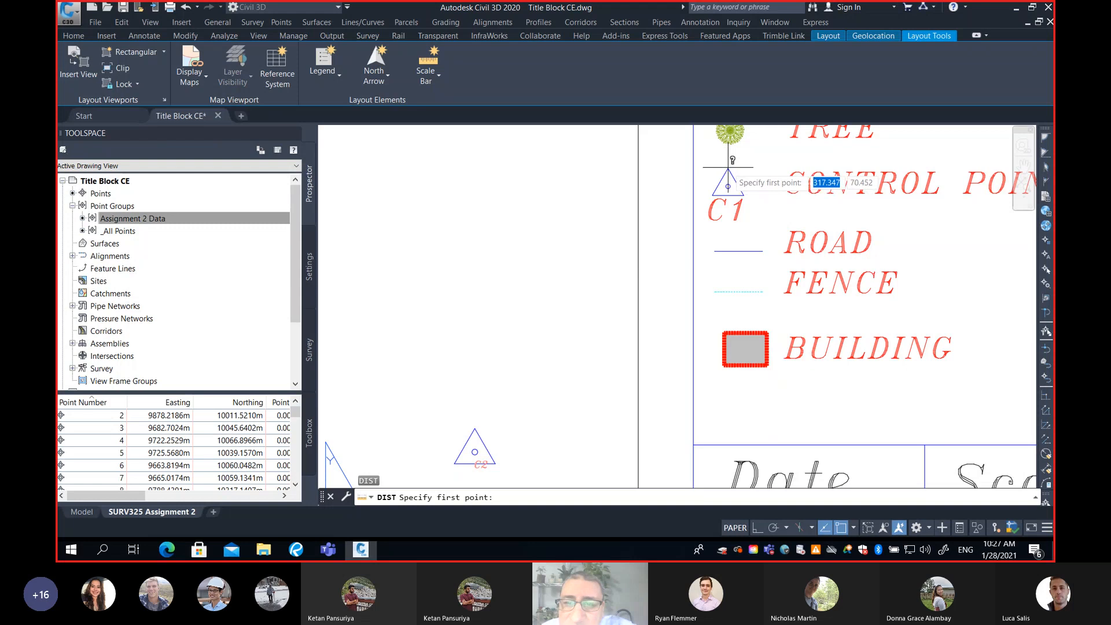
{"action": "type", "text": "end"}
{"action": "key", "text": "Return"}
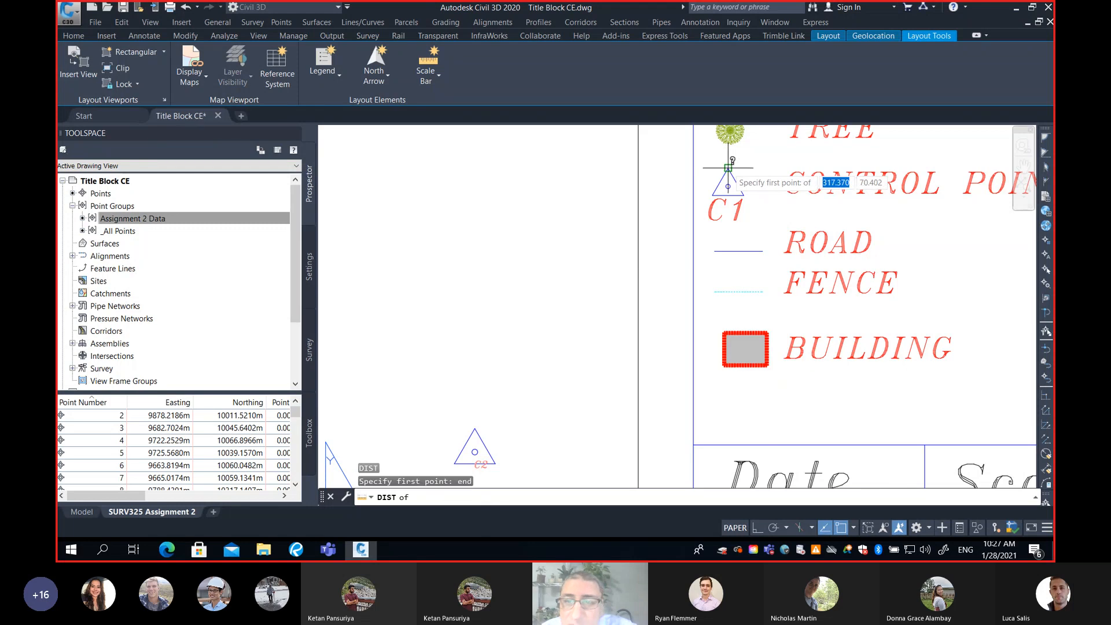
{"action": "left_click", "coordinate": [729, 171]}
{"action": "type", "text": "end"}
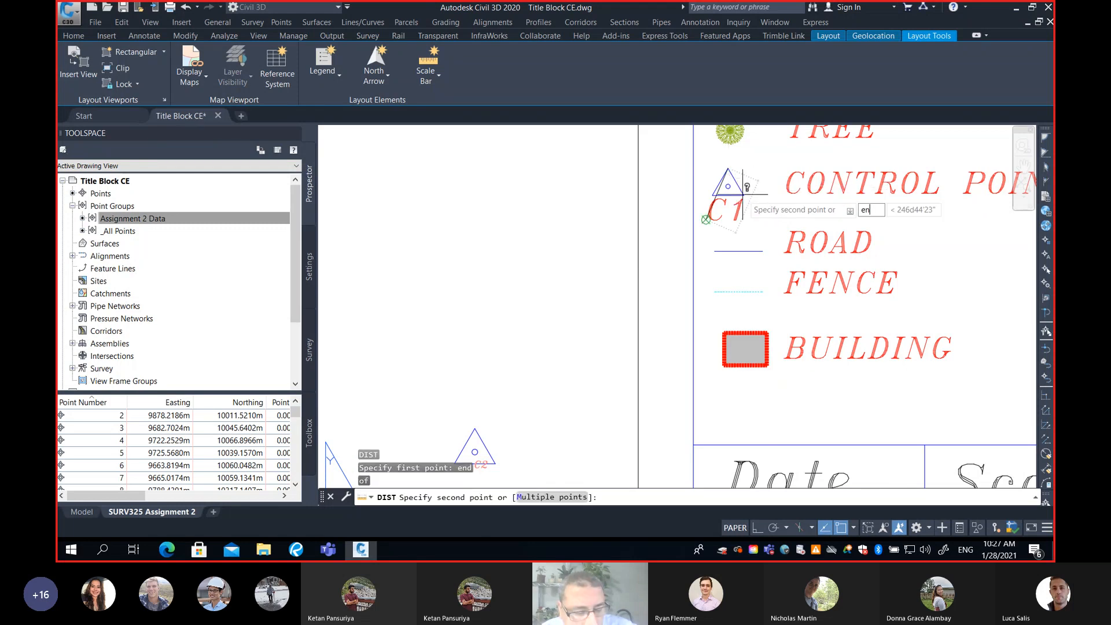
{"action": "key", "text": "Return"}
{"action": "left_click", "coordinate": [742, 193]}
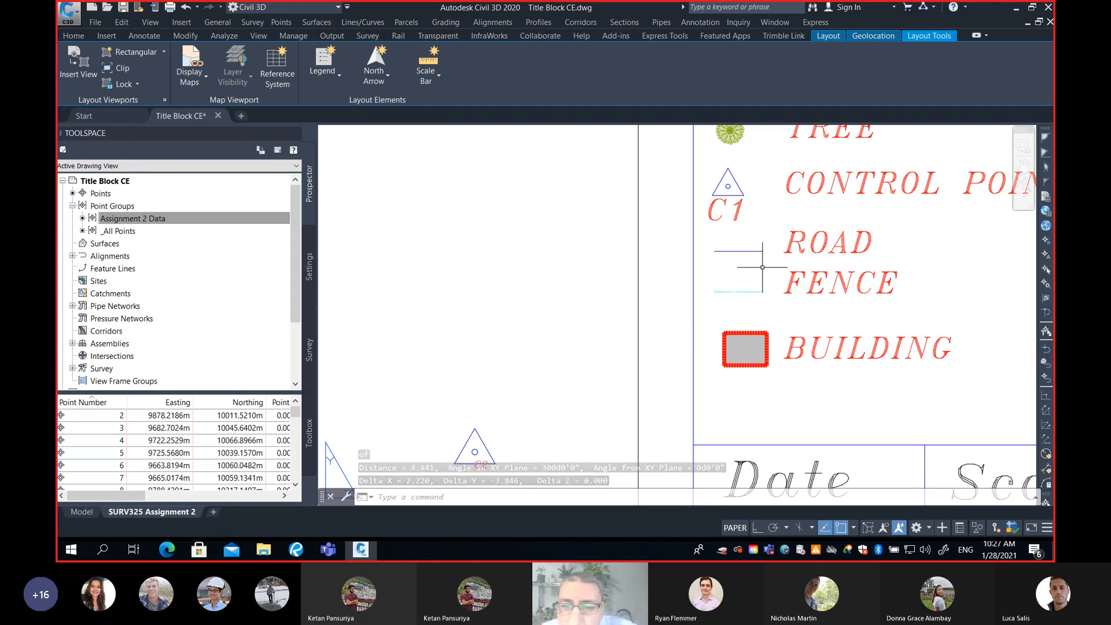
{"action": "key", "text": "F2"}
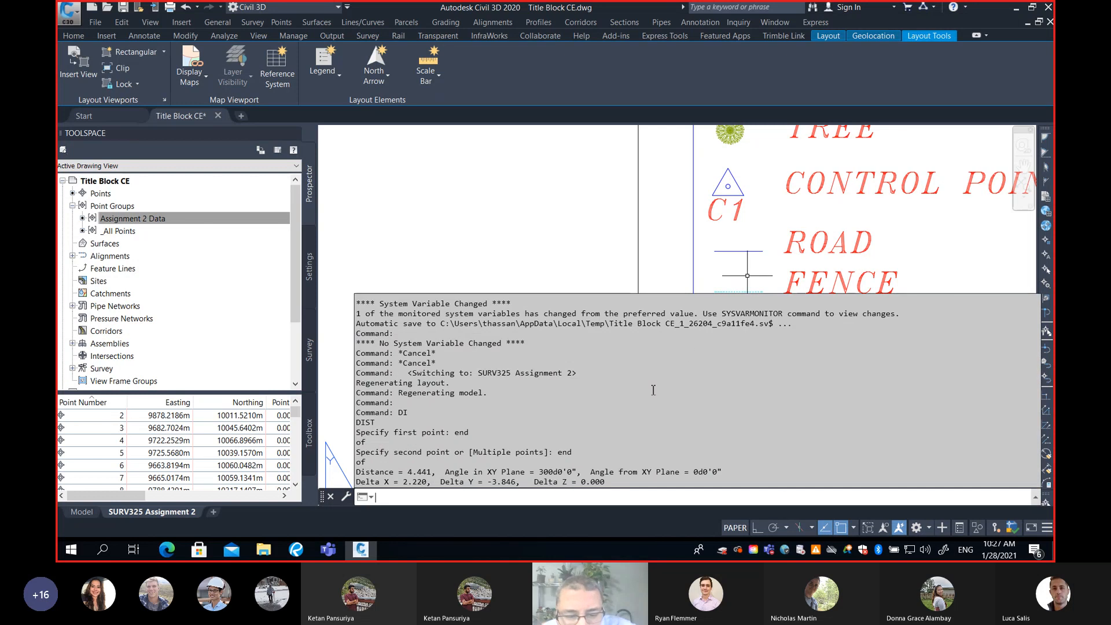
{"action": "key", "text": "F2"}
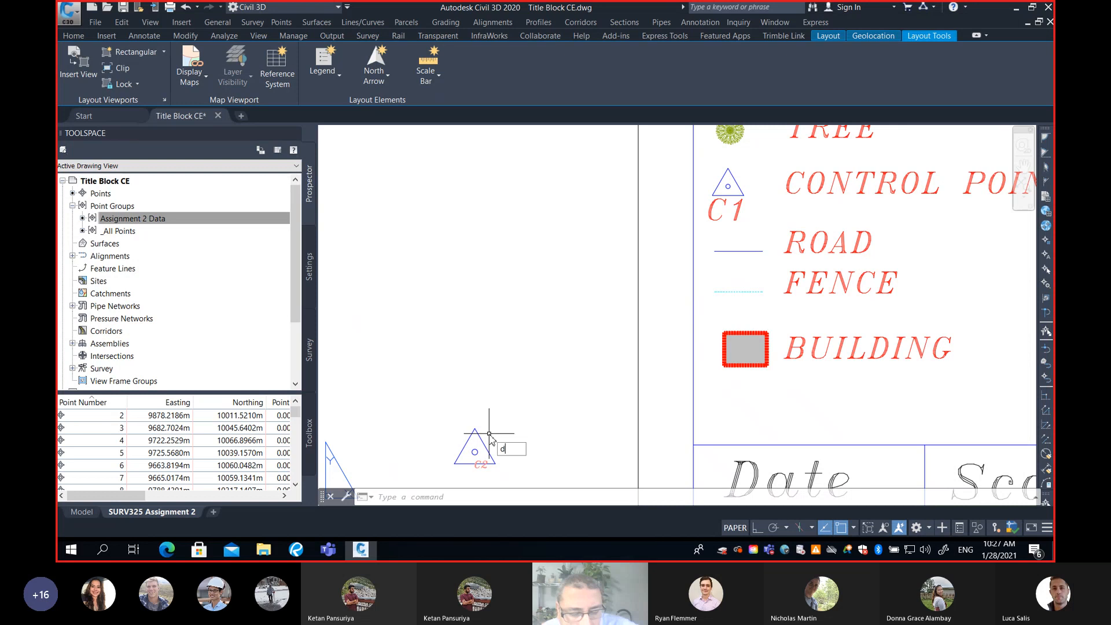
{"action": "type", "text": "ist"}
{"action": "key", "text": "Return"}
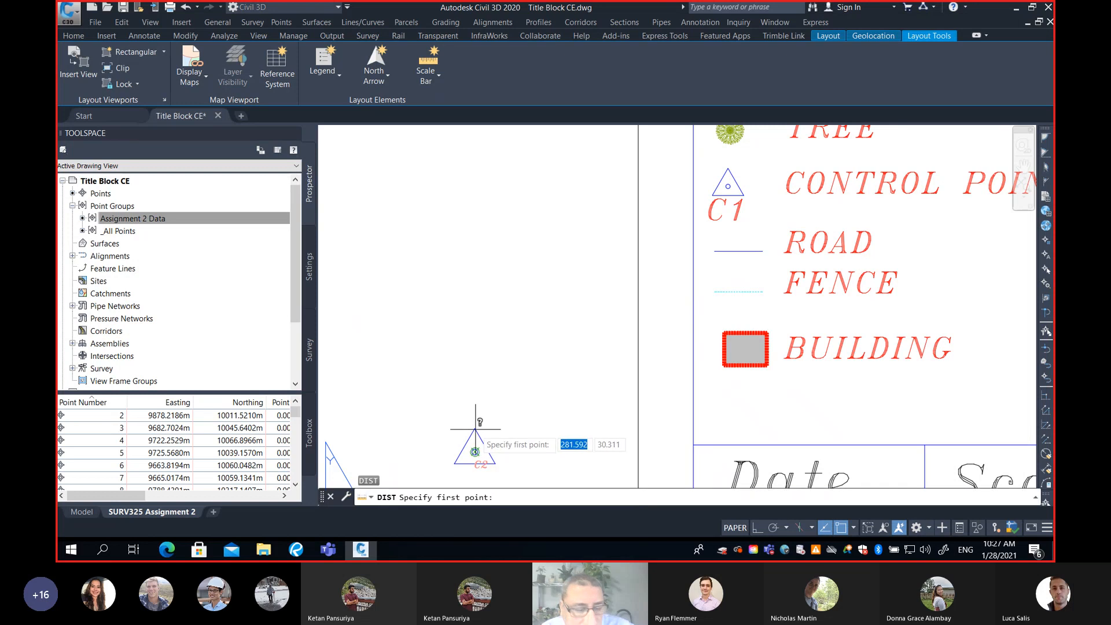
{"action": "type", "text": "end"}
{"action": "key", "text": "Return"}
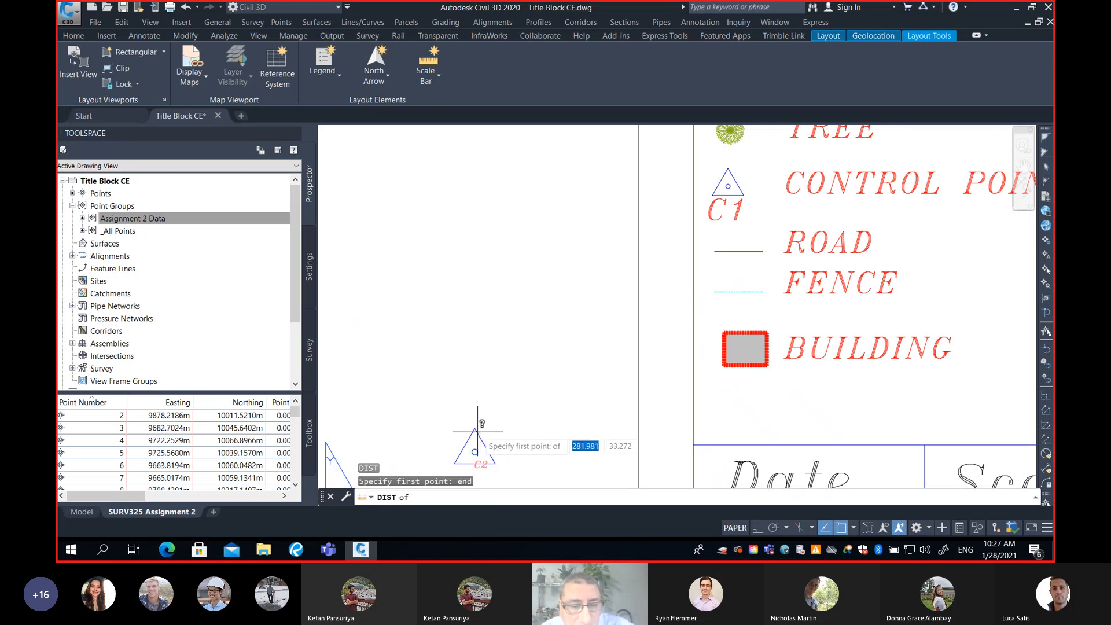
{"action": "left_click", "coordinate": [484, 439]}
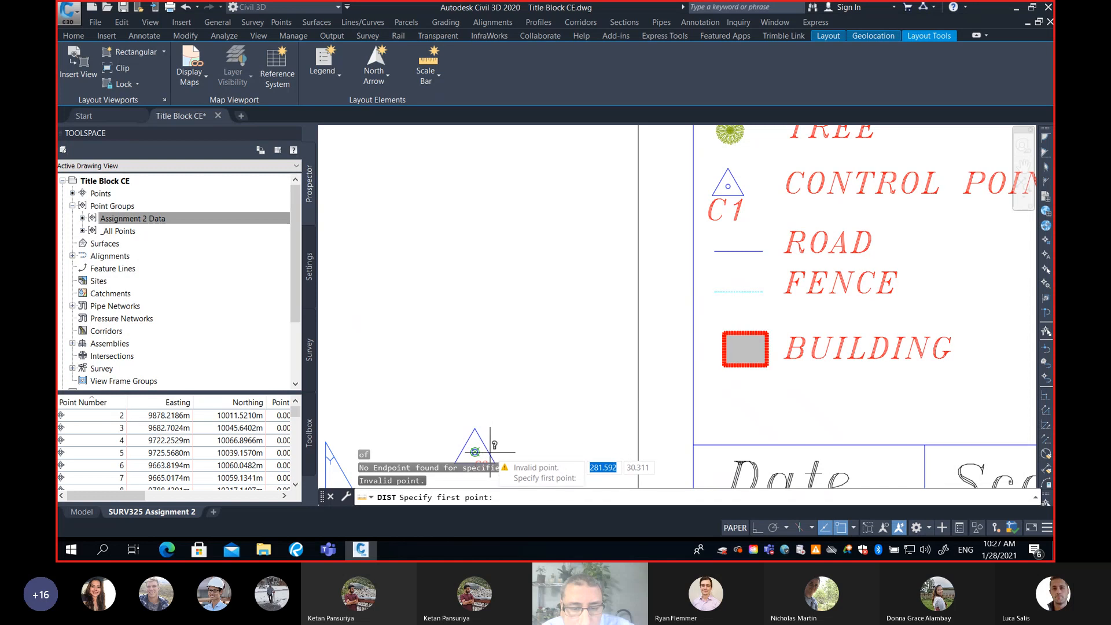
{"action": "middle_click_drag", "start_coordinate": [587, 377], "coordinate": [658, 317]}
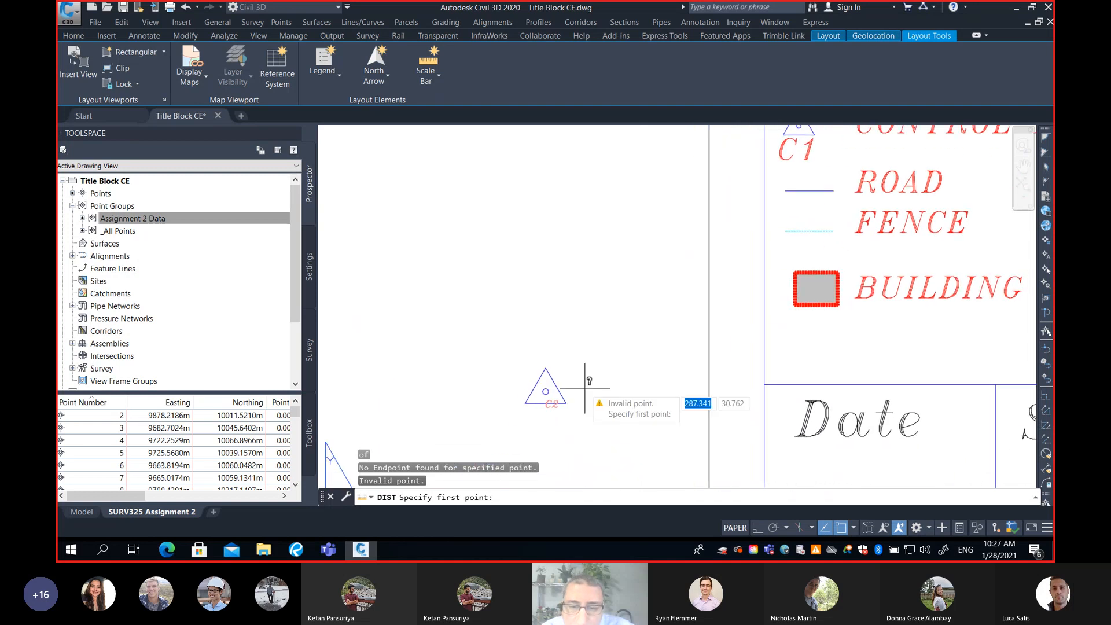
{"action": "scroll", "coordinate": [588, 382], "scroll_direction": "up", "scroll_amount": 4}
{"action": "scroll", "coordinate": [536, 388], "scroll_direction": "down", "scroll_amount": 4}
{"action": "key", "text": "Escape"}
{"action": "key", "text": "Escape"}
{"action": "key", "text": "Escape"}
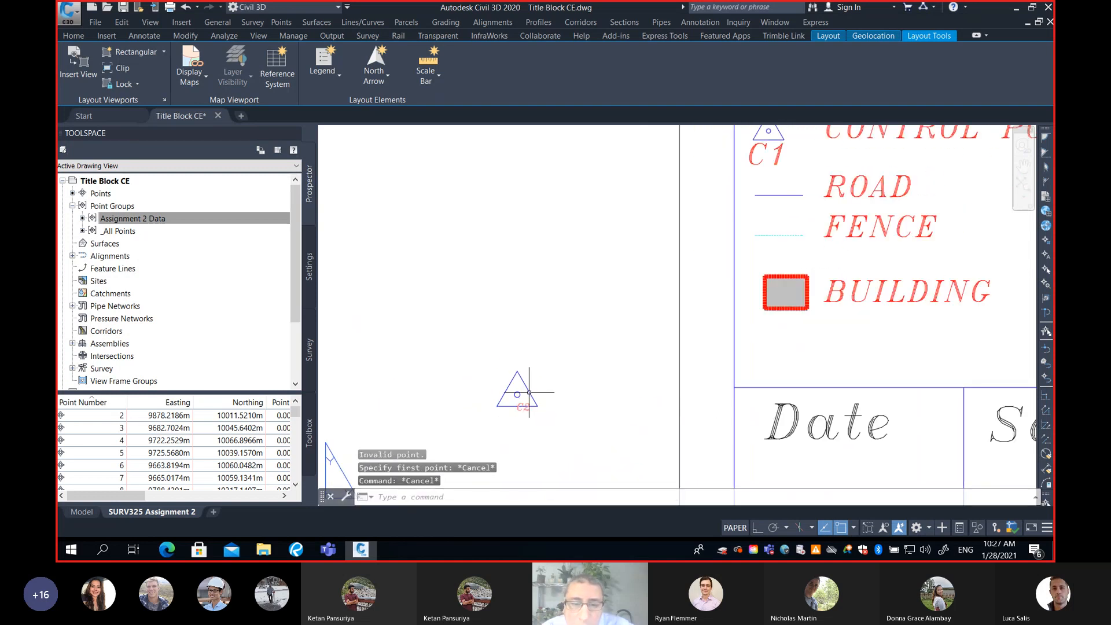
With object snap off, measure the sloping side of control point C2's triangle from its apex to its lower corner.
{"action": "scroll", "coordinate": [525, 391], "scroll_direction": "up", "scroll_amount": 5}
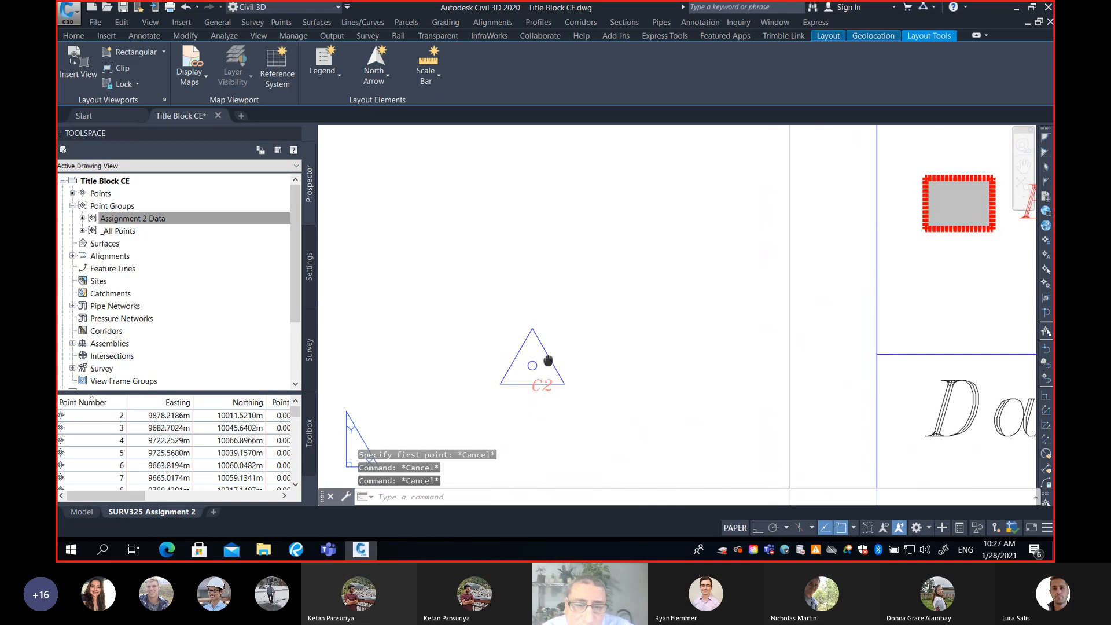
{"action": "type", "text": "di"}
{"action": "key", "text": "Return"}
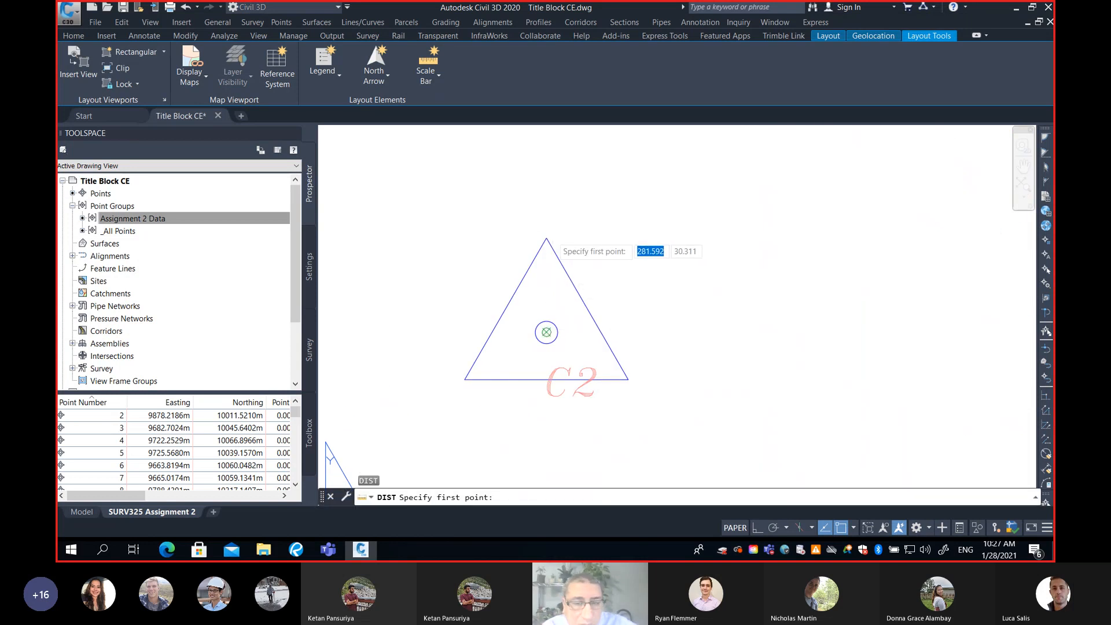
{"action": "key", "text": "F3"}
{"action": "left_click", "coordinate": [547, 241]}
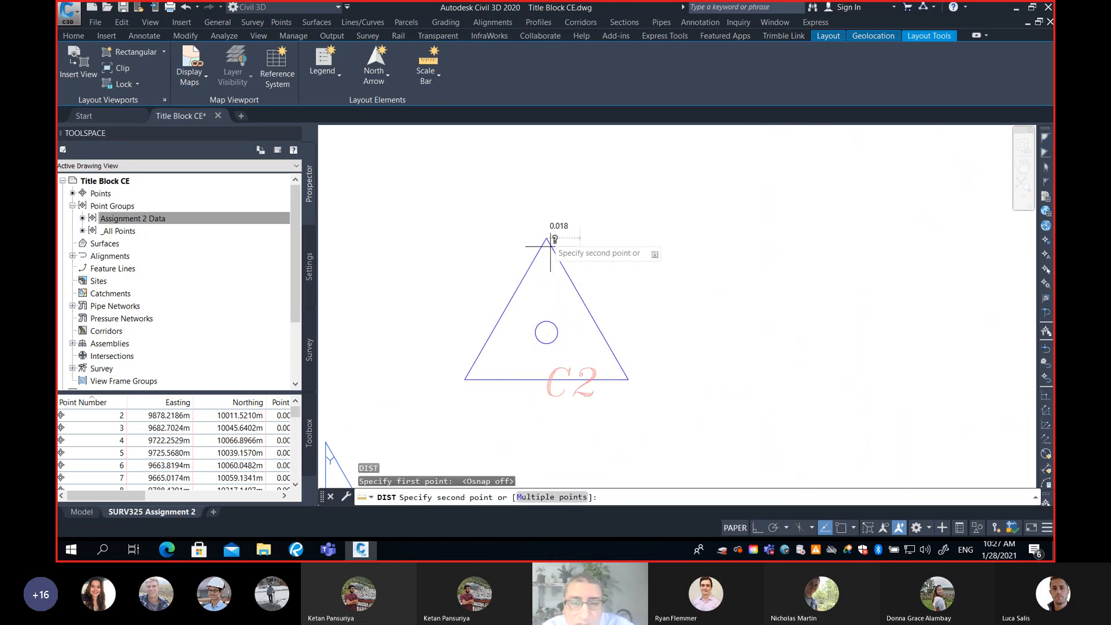
{"action": "left_click", "coordinate": [633, 370]}
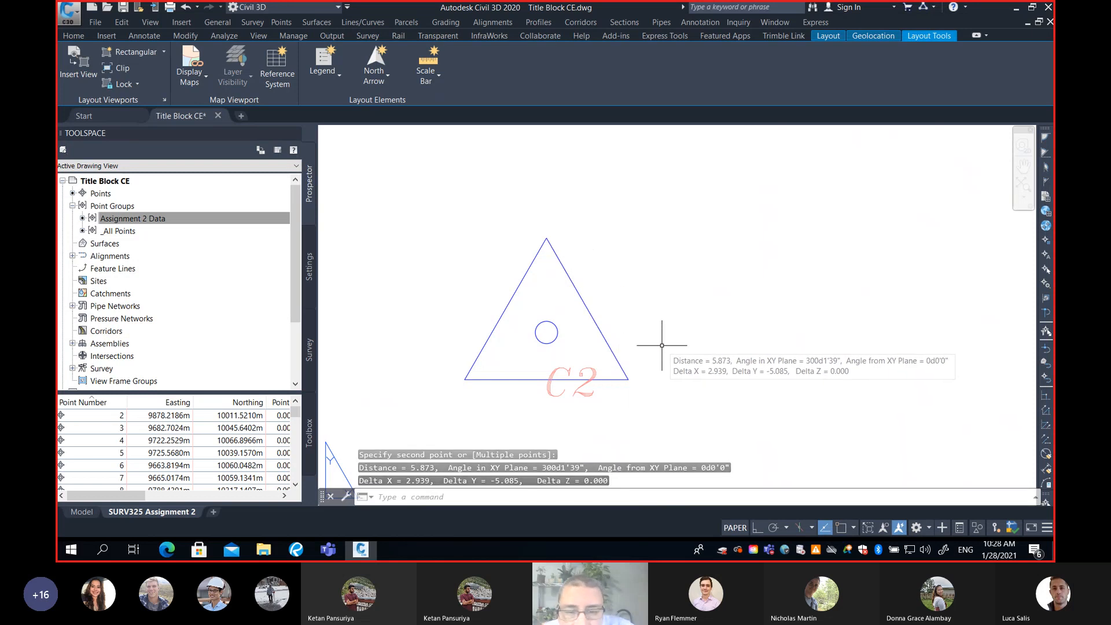
{"action": "scroll", "coordinate": [662, 345], "scroll_direction": "down", "scroll_amount": 5}
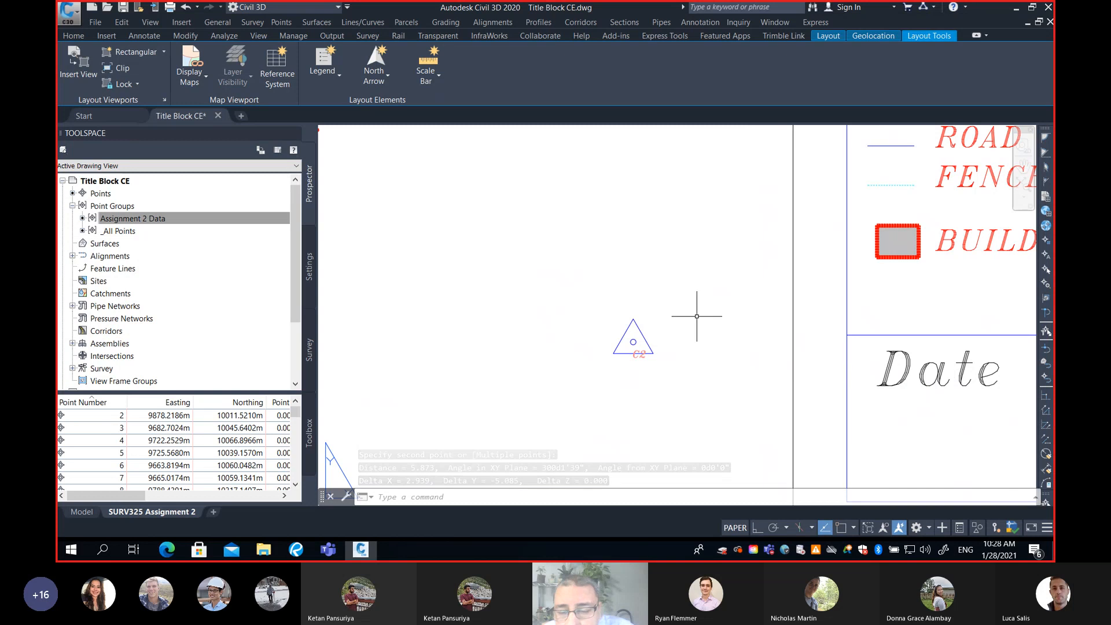
{"action": "middle_click_drag", "start_coordinate": [719, 292], "coordinate": [652, 308]}
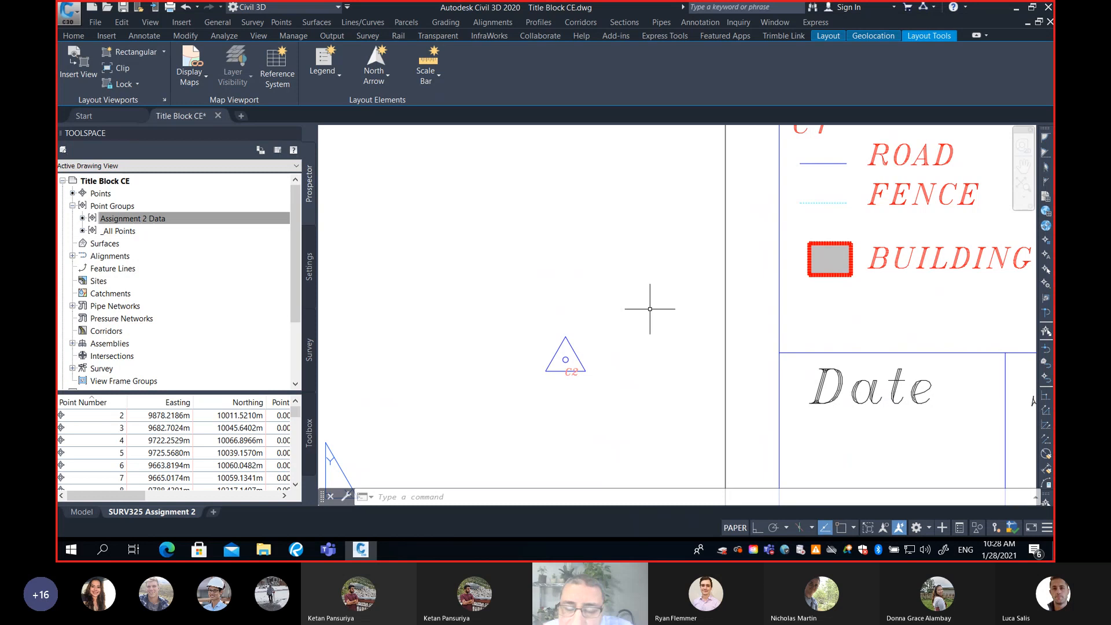
Open the Windows Calculator, compute 4.44 ÷ 5.87 × 5 for the scaled marker size, and close the Calculator.
{"action": "left_click", "coordinate": [103, 549]}
{"action": "type", "text": "ca"}
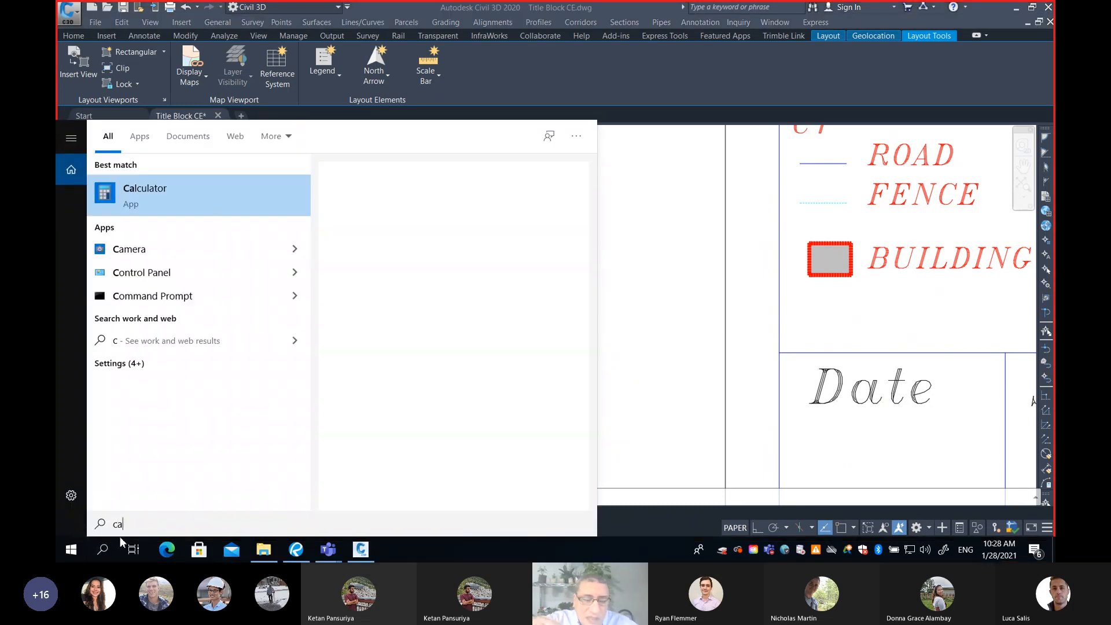
{"action": "type", "text": "lc"}
{"action": "key", "text": "Return"}
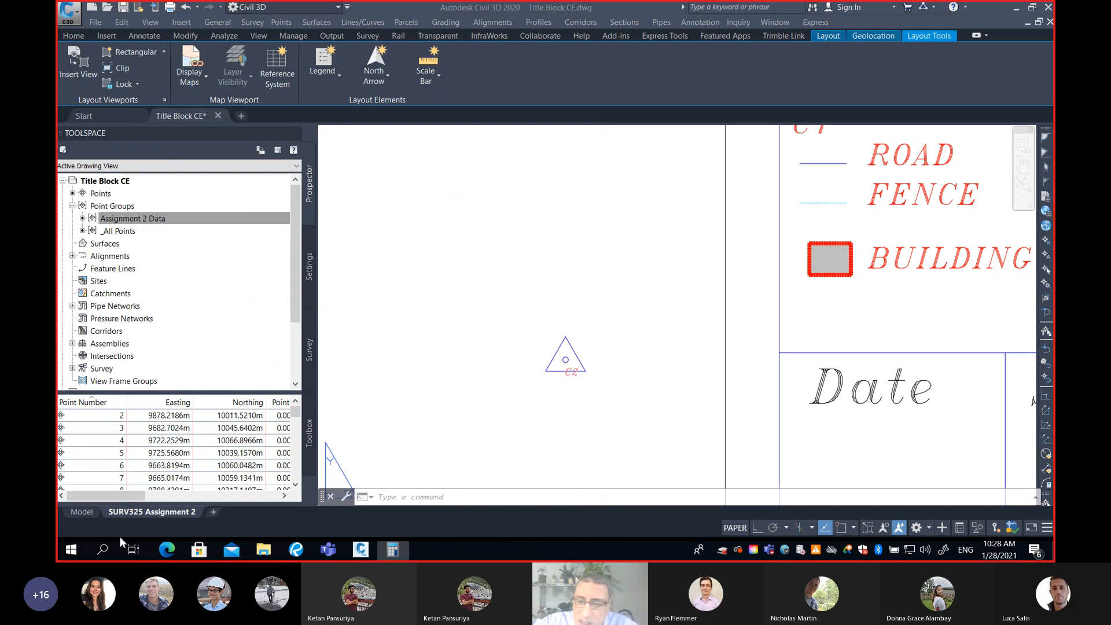
{"action": "type", "text": "4.44 ÷ "}
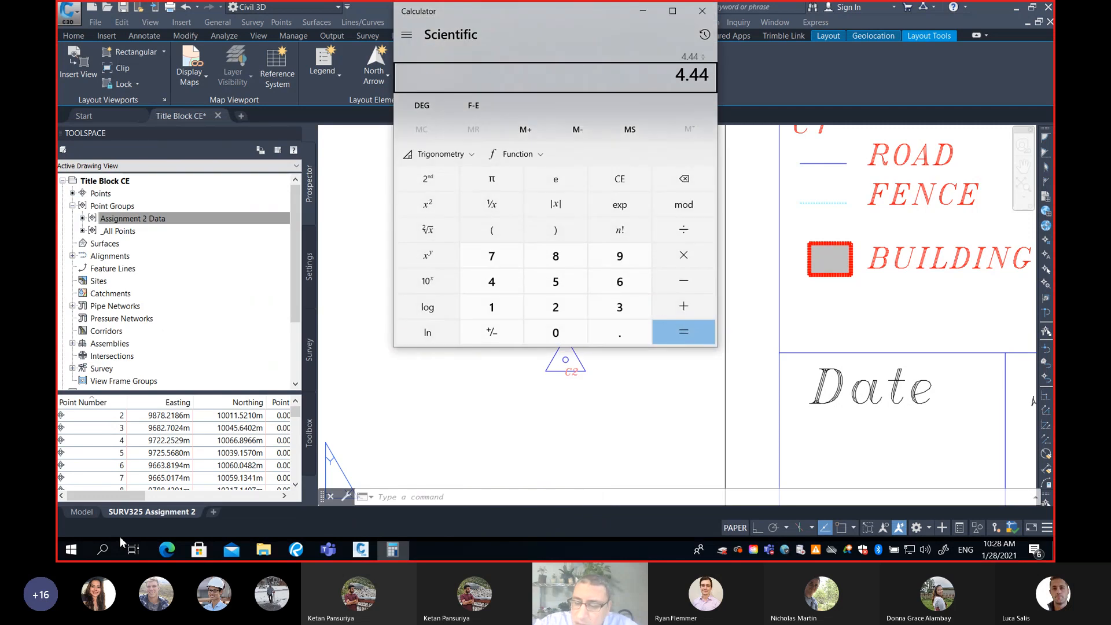
{"action": "type", "text": "5.87"}
{"action": "key", "text": "Return"}
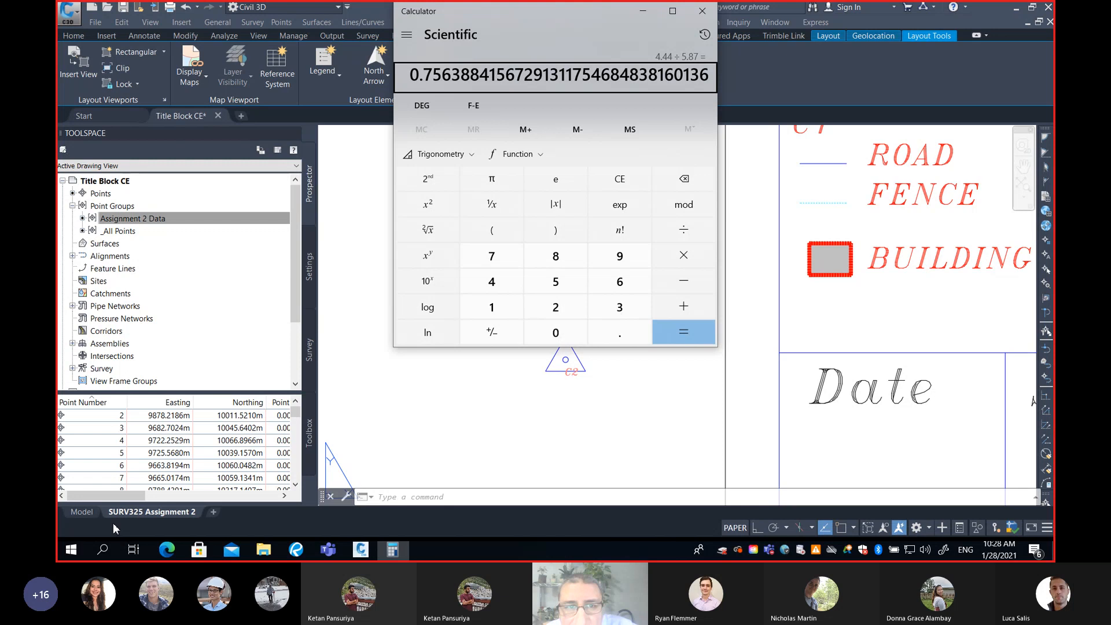
{"action": "type", "text": "*5"}
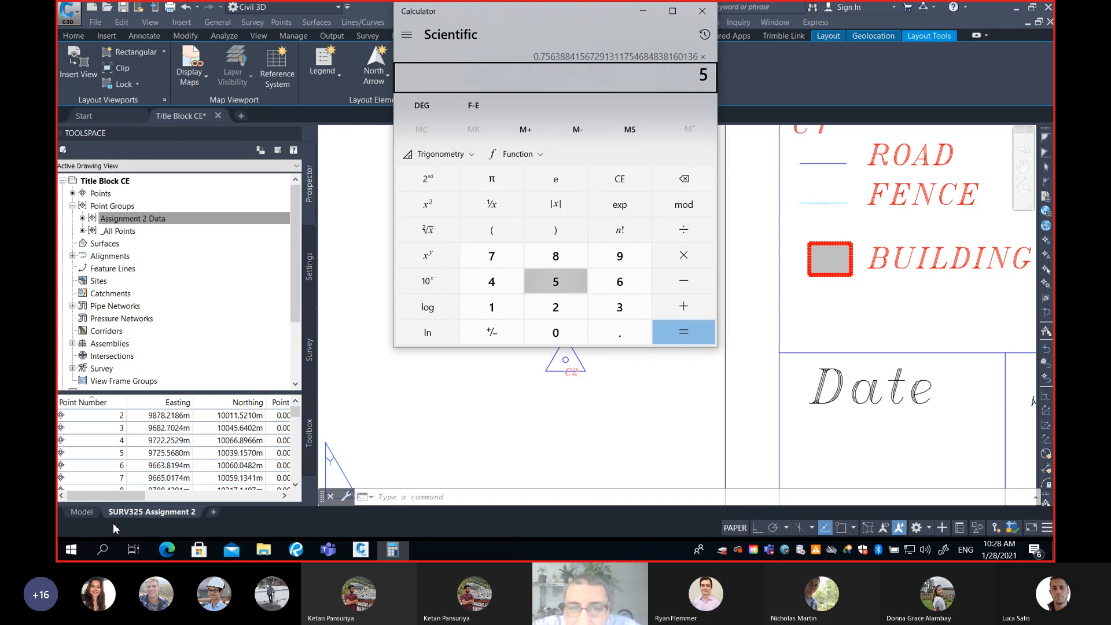
{"action": "key", "text": "Return"}
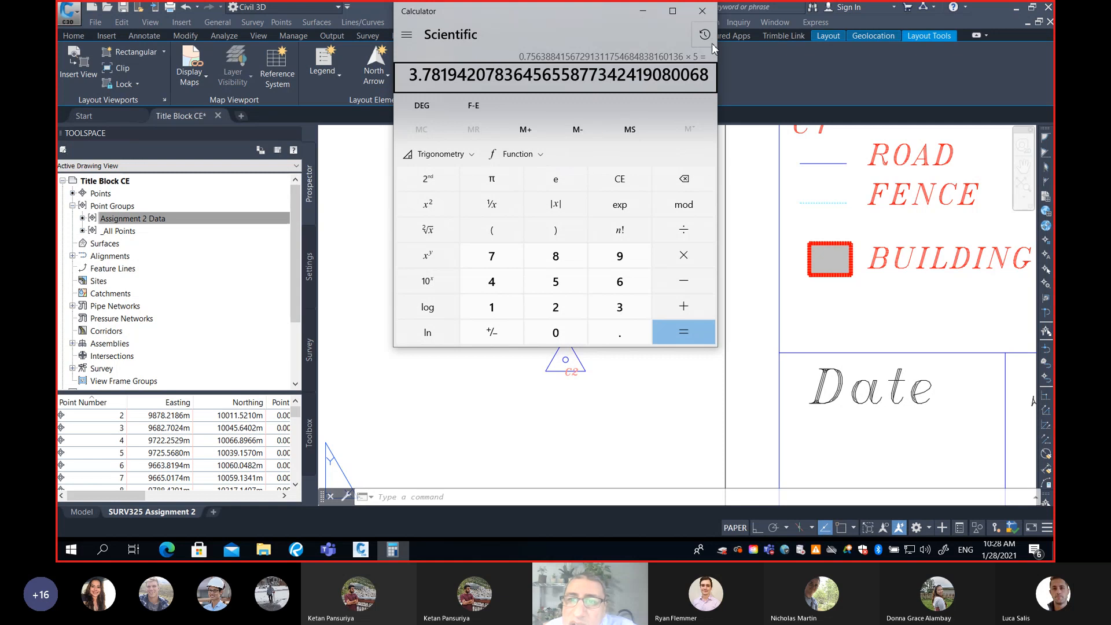
{"action": "left_click", "coordinate": [709, 14]}
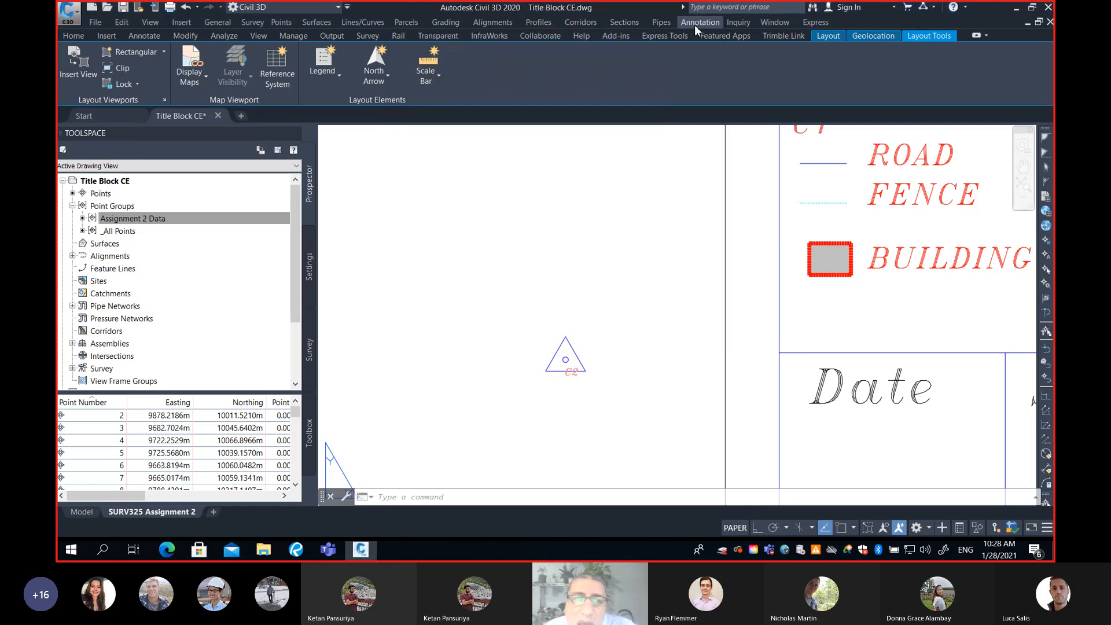
From the Assignment 2 Data point group's properties, set the Traverse Point style's marker size to 3.8 mm.
{"action": "right_click", "coordinate": [148, 218]}
{"action": "left_click", "coordinate": [164, 229]}
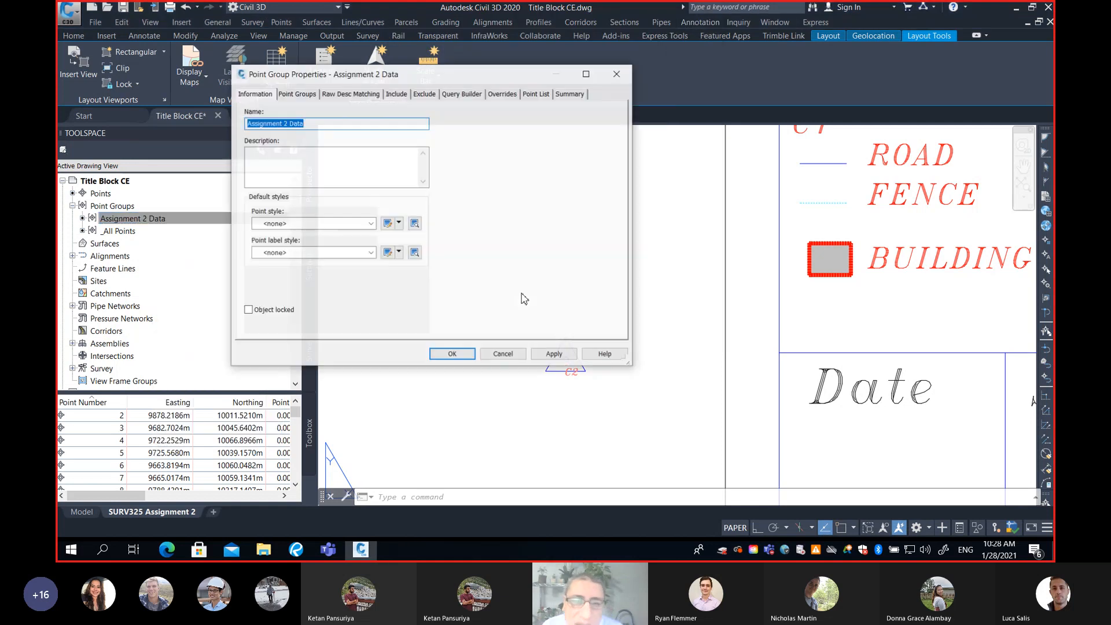
{"action": "left_click", "coordinate": [356, 225]}
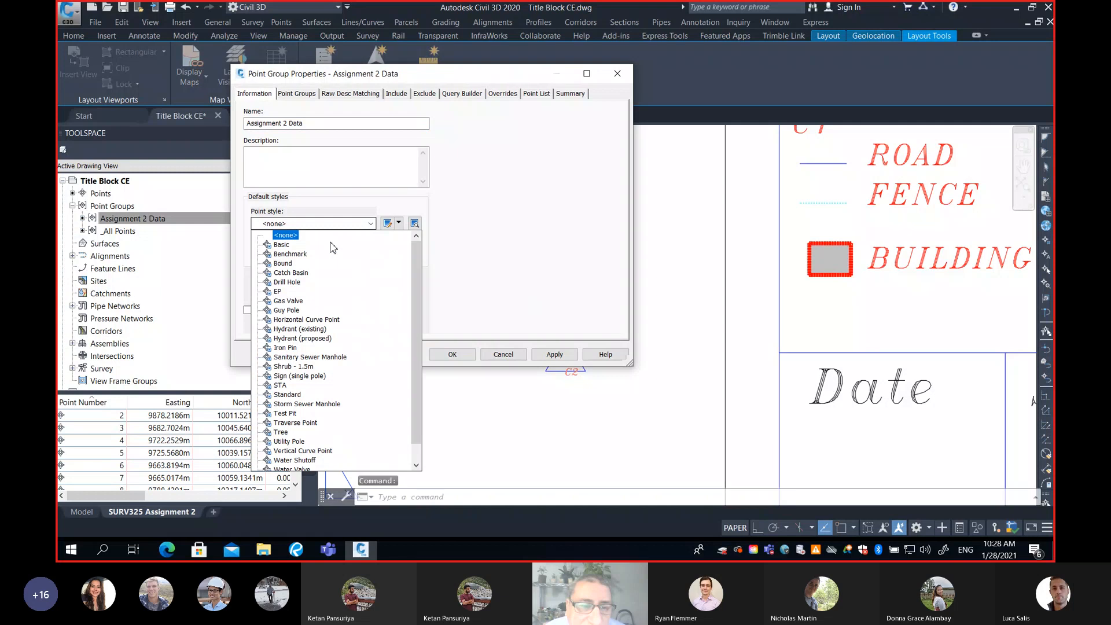
{"action": "left_click", "coordinate": [297, 428]}
{"action": "left_click", "coordinate": [399, 223]}
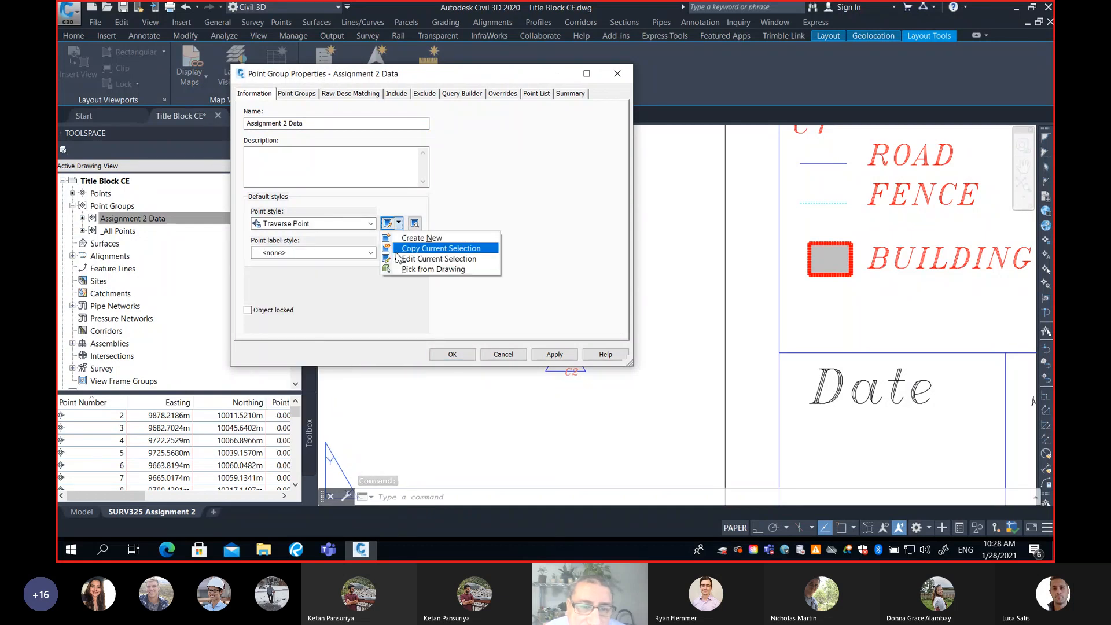
{"action": "left_click", "coordinate": [400, 258]}
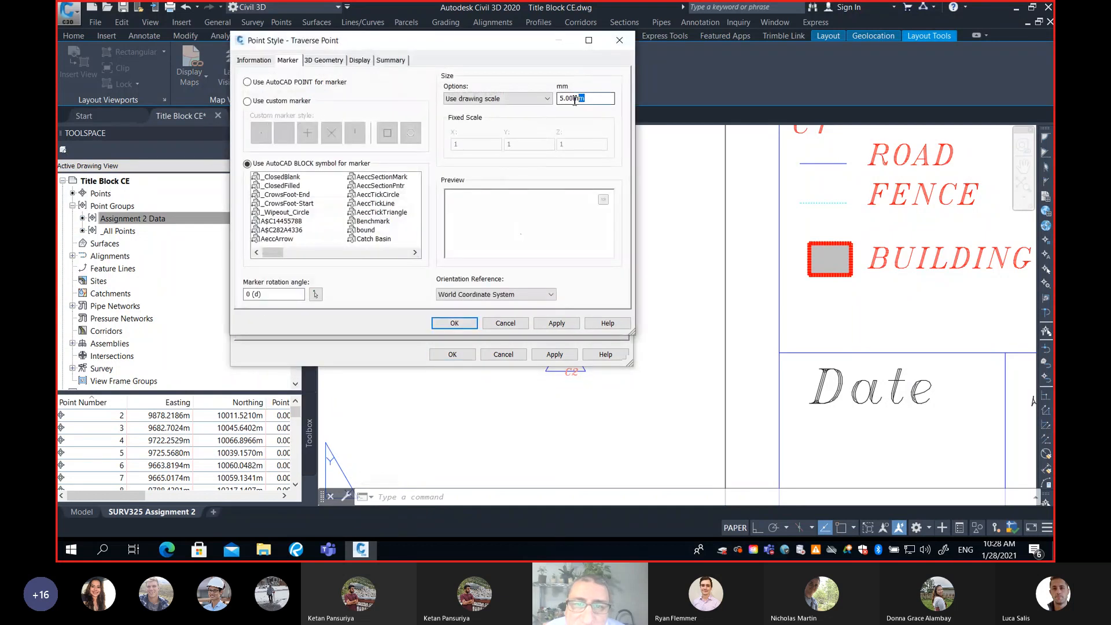
{"action": "left_click_drag", "start_coordinate": [574, 101], "coordinate": [536, 103]}
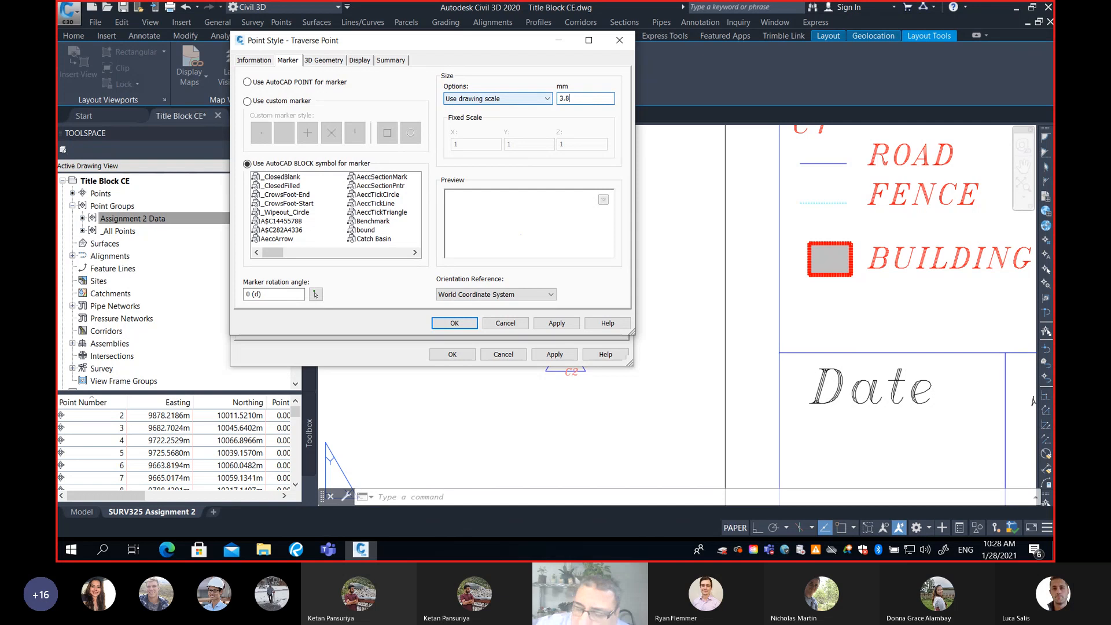
{"action": "type", "text": "3.8"}
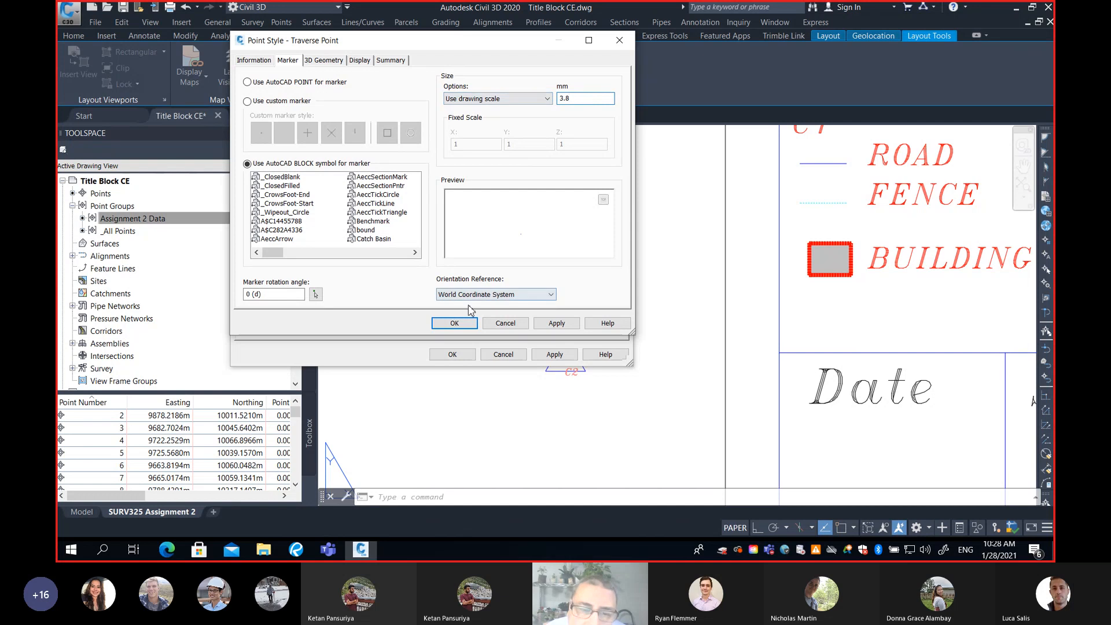
{"action": "left_click", "coordinate": [454, 322]}
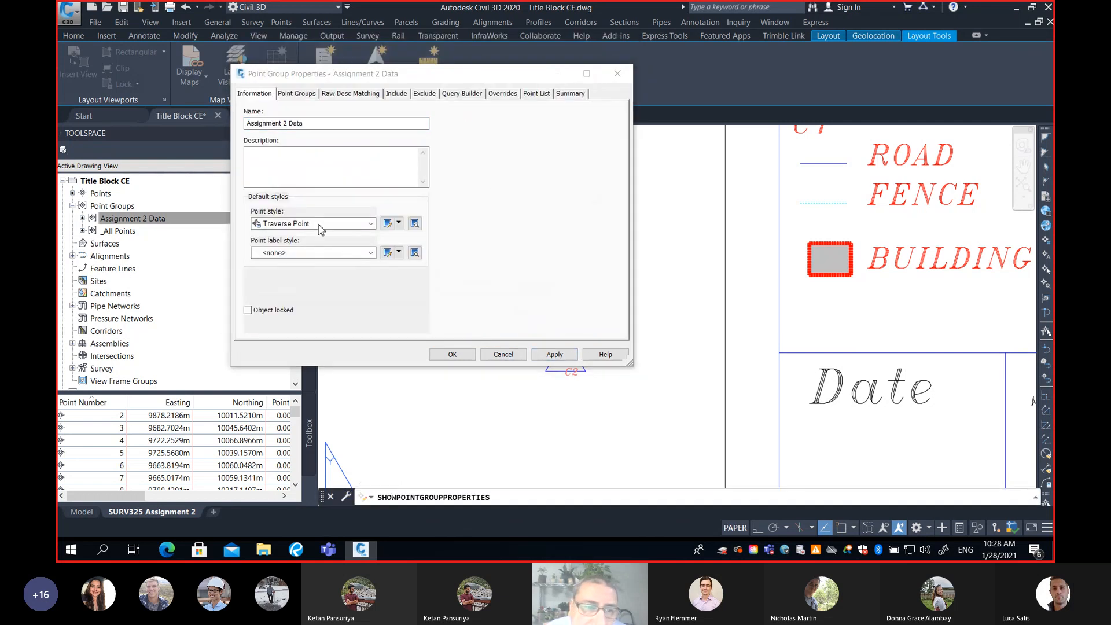
Return the Assignment 2 Data group's default point style to <none> and accept the group properties.
{"action": "left_click", "coordinate": [318, 224]}
{"action": "left_click", "coordinate": [293, 233]}
{"action": "left_click", "coordinate": [453, 354]}
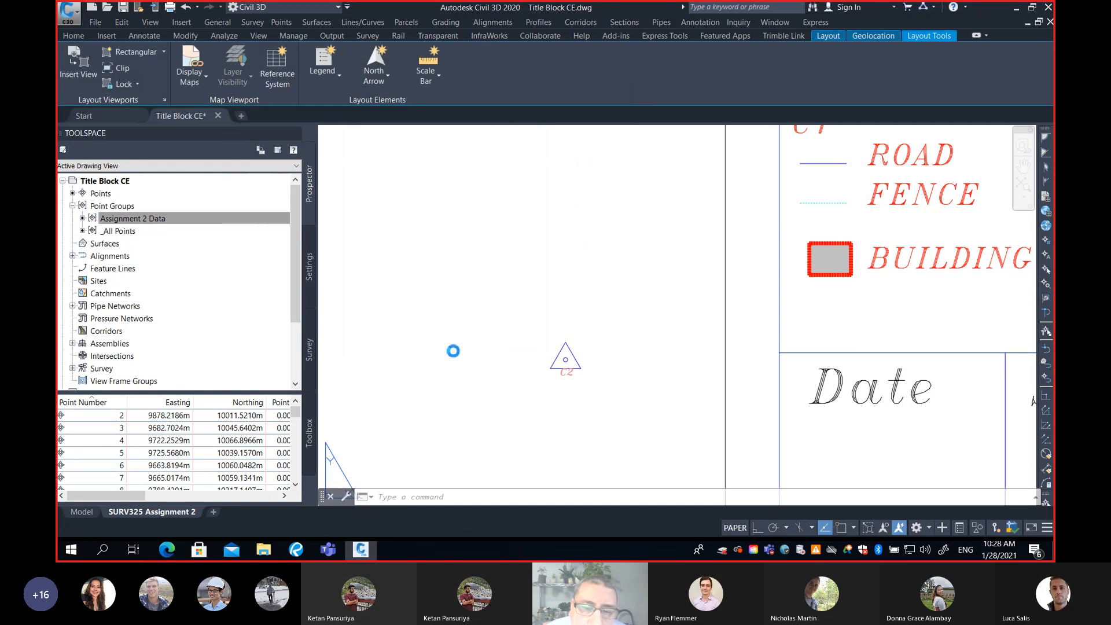
Compare the size of control point C2's symbol and label on the map with the legend's control point entry.
{"action": "scroll", "coordinate": [748, 292], "scroll_direction": "down", "scroll_amount": 3}
{"action": "middle_click_drag", "start_coordinate": [781, 245], "coordinate": [725, 305]}
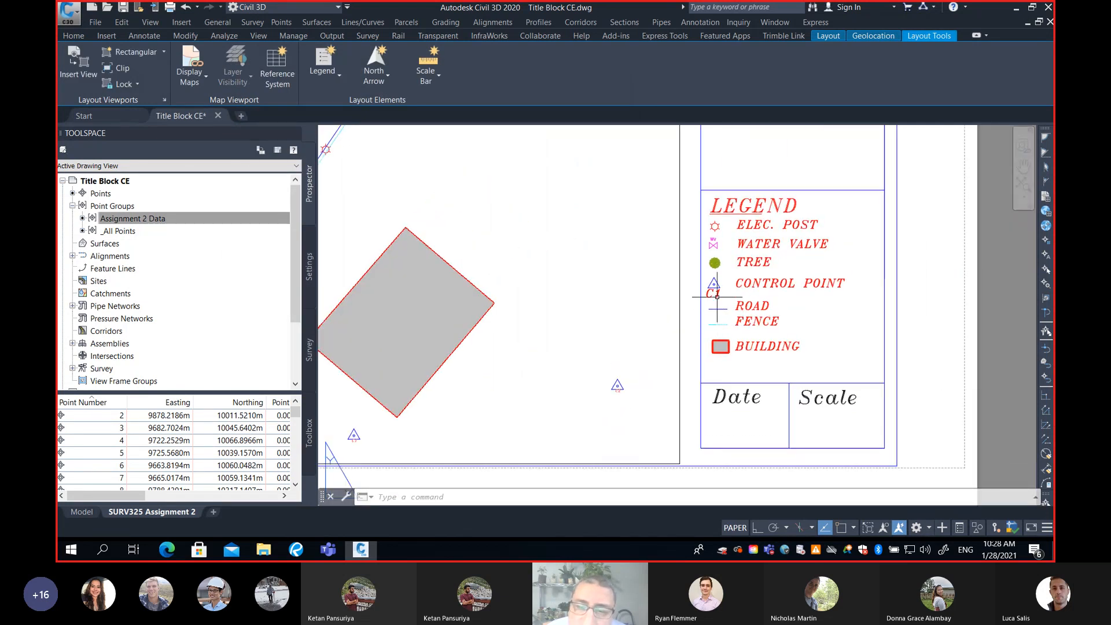
{"action": "scroll", "coordinate": [723, 324], "scroll_direction": "up", "scroll_amount": 2}
{"action": "scroll", "coordinate": [735, 223], "scroll_direction": "up", "scroll_amount": 2}
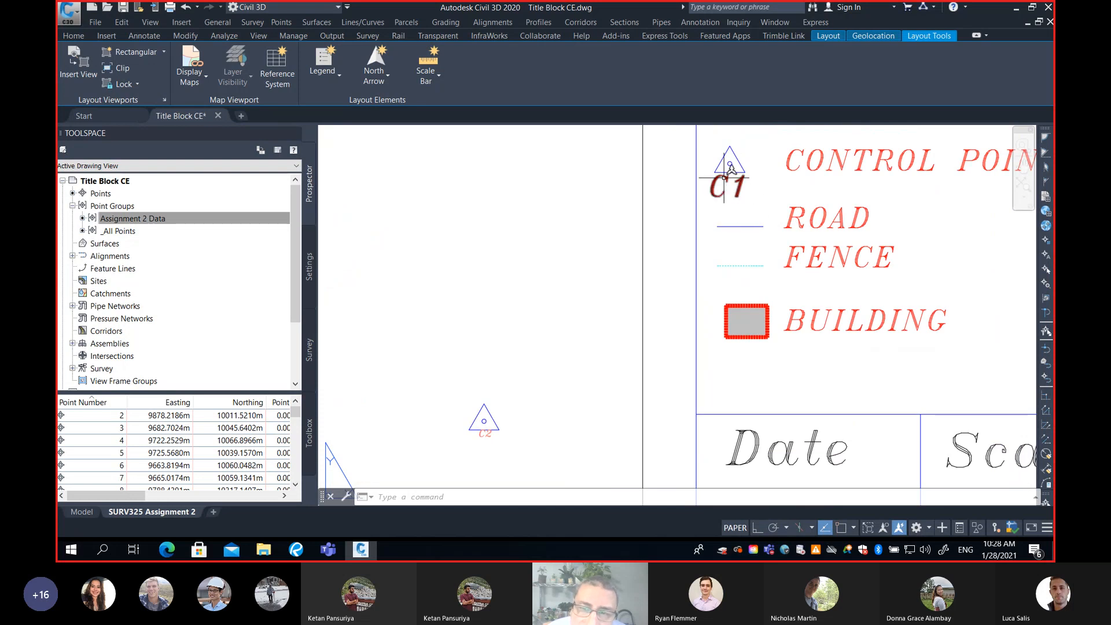
{"action": "scroll", "coordinate": [486, 434], "scroll_direction": "up", "scroll_amount": 2}
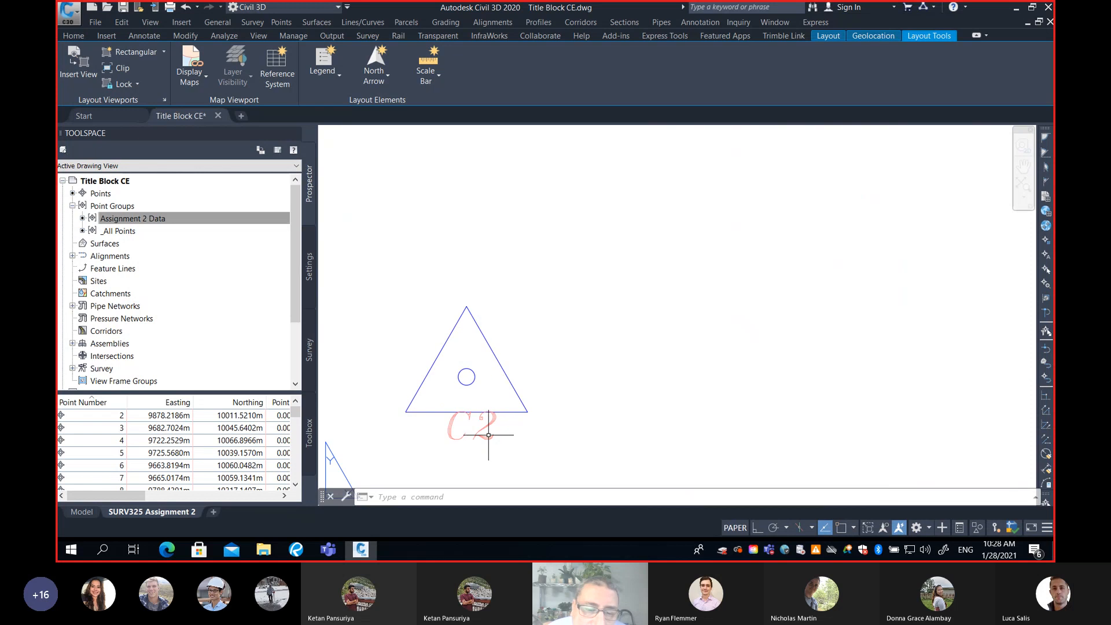
{"action": "scroll", "coordinate": [483, 441], "scroll_direction": "down", "scroll_amount": 3}
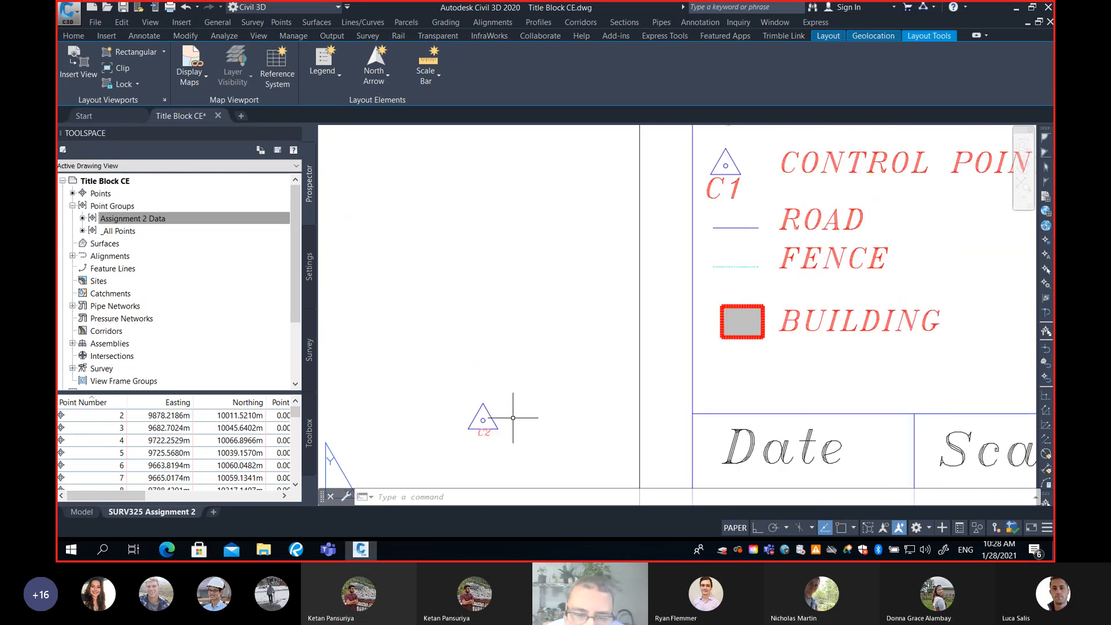
{"action": "scroll", "coordinate": [513, 417], "scroll_direction": "down", "scroll_amount": 2}
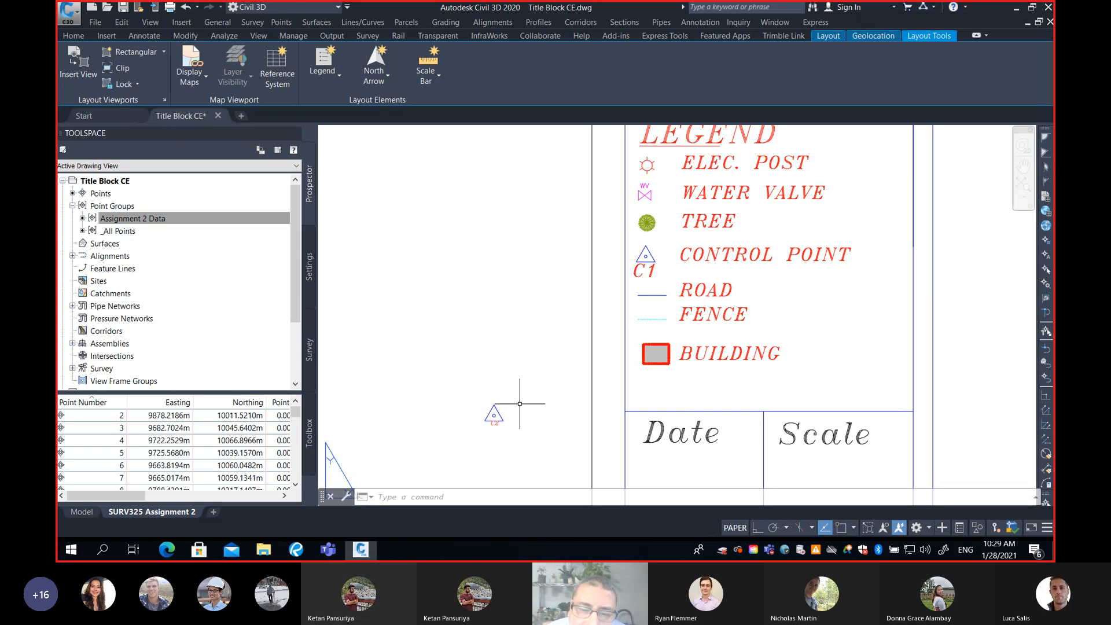
Review the whole layout sheet and examine the electric post symbols along the road.
{"action": "scroll", "coordinate": [515, 401], "scroll_direction": "down", "scroll_amount": 6}
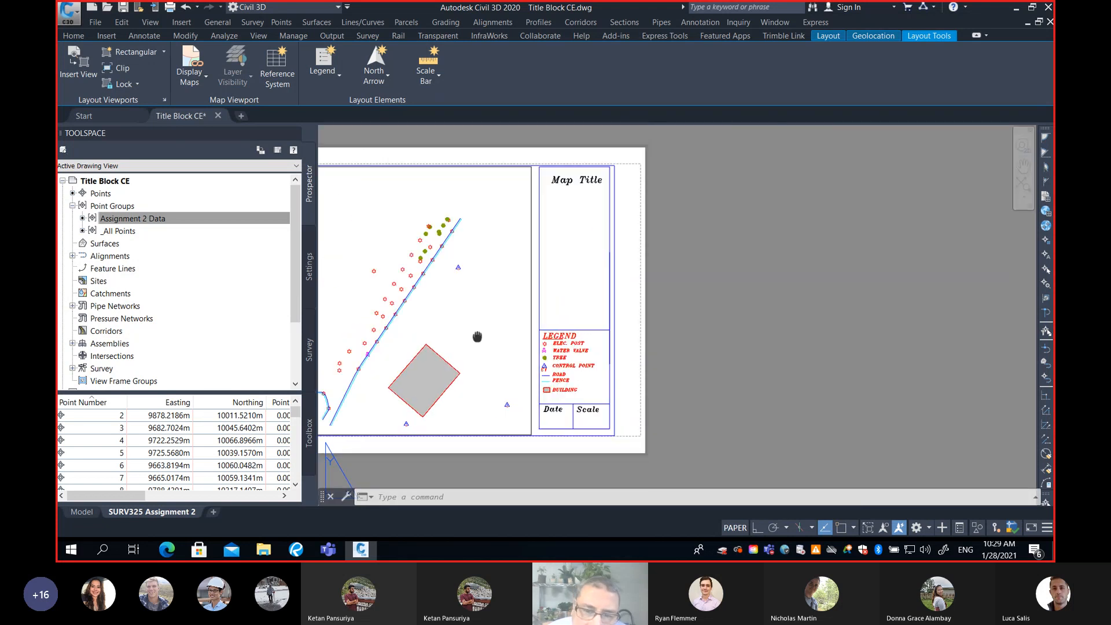
{"action": "middle_click_drag", "start_coordinate": [476, 335], "coordinate": [634, 320]}
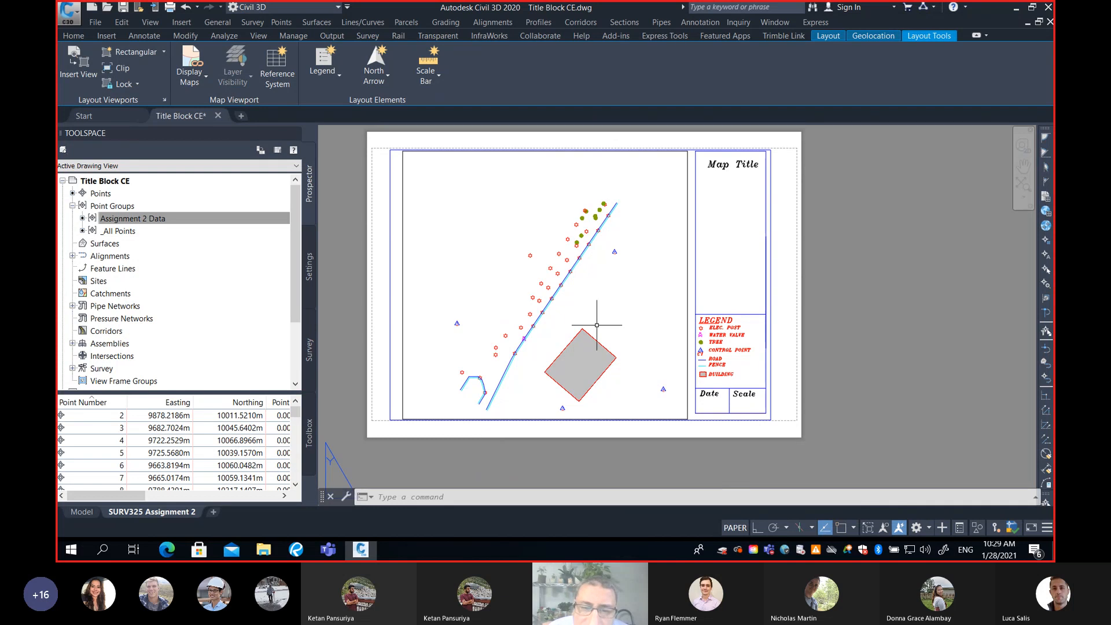
{"action": "scroll", "coordinate": [556, 282], "scroll_direction": "up", "scroll_amount": 5}
{"action": "scroll", "coordinate": [520, 297], "scroll_direction": "up", "scroll_amount": 4}
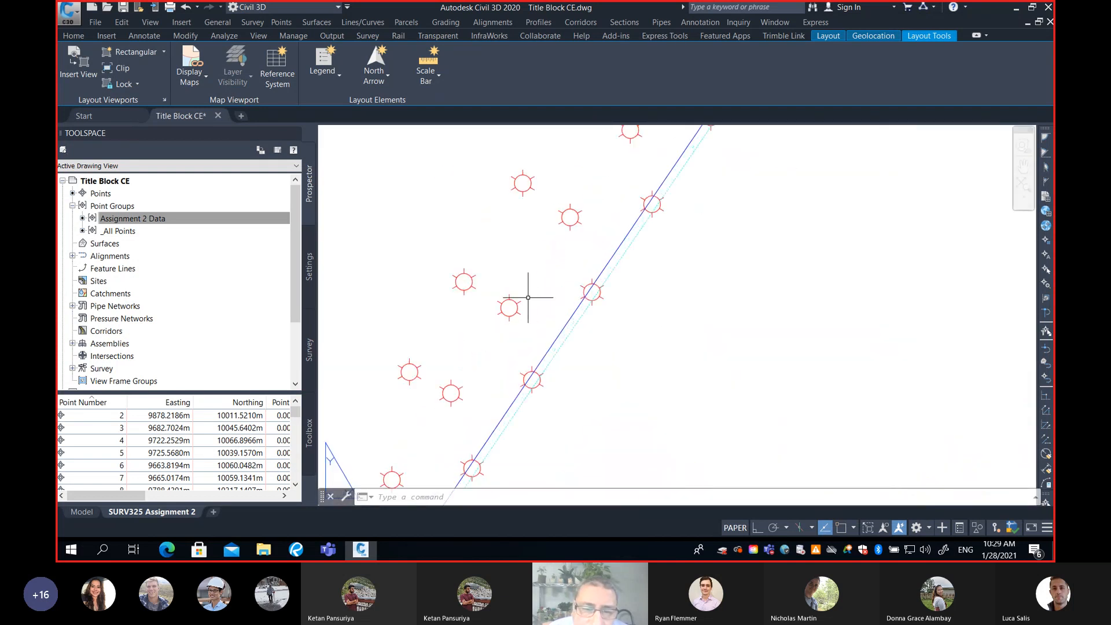
{"action": "scroll", "coordinate": [510, 307], "scroll_direction": "down", "scroll_amount": 2}
{"action": "scroll", "coordinate": [503, 302], "scroll_direction": "down", "scroll_amount": 3}
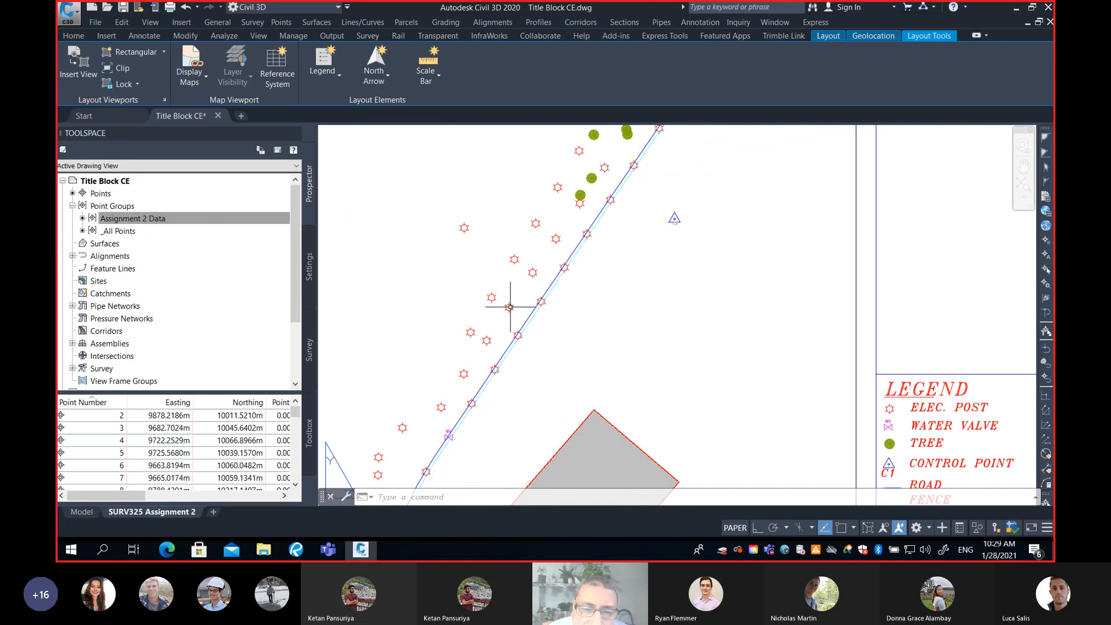
Compare the electric post symbols along the road with the legend's ELEC. POST symbol, and review the whole layout sheet.
{"action": "scroll", "coordinate": [508, 305], "scroll_direction": "up", "scroll_amount": 2}
{"action": "scroll", "coordinate": [521, 312], "scroll_direction": "down", "scroll_amount": 2}
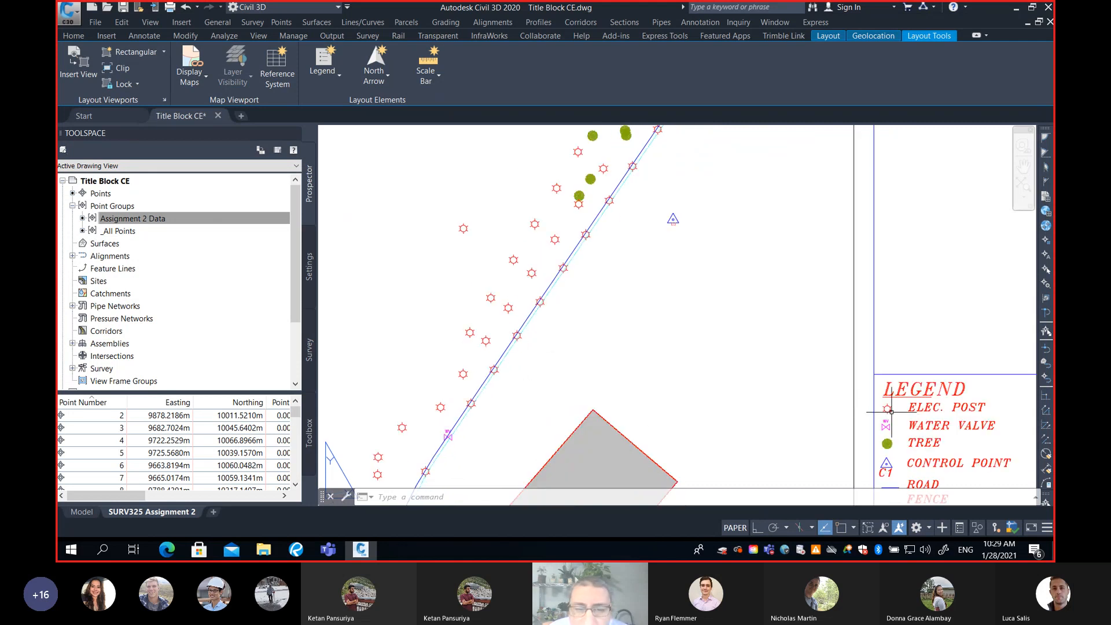
{"action": "scroll", "coordinate": [505, 337], "scroll_direction": "up", "scroll_amount": 3}
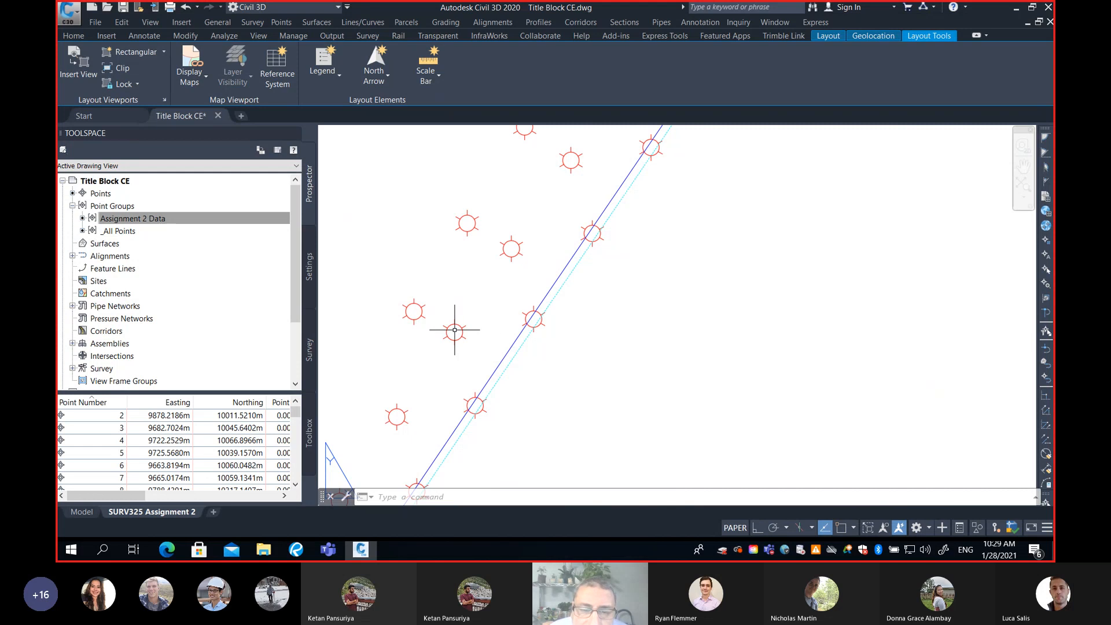
{"action": "scroll", "coordinate": [515, 324], "scroll_direction": "down", "scroll_amount": 3}
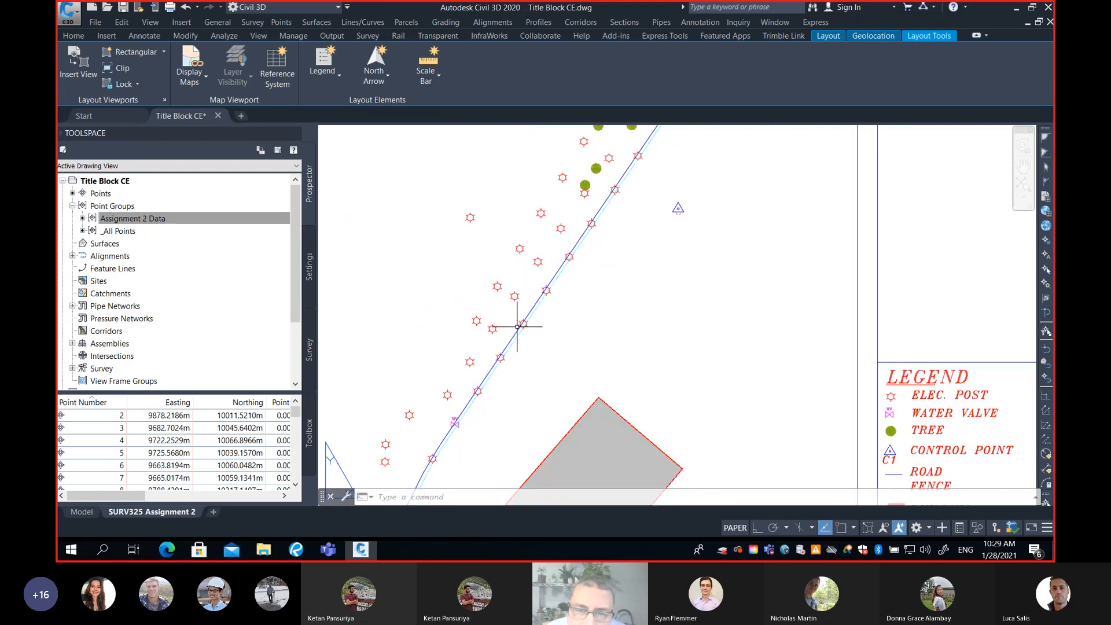
{"action": "scroll", "coordinate": [590, 330], "scroll_direction": "down", "scroll_amount": 5}
{"action": "middle_click_drag", "start_coordinate": [714, 340], "coordinate": [667, 337]}
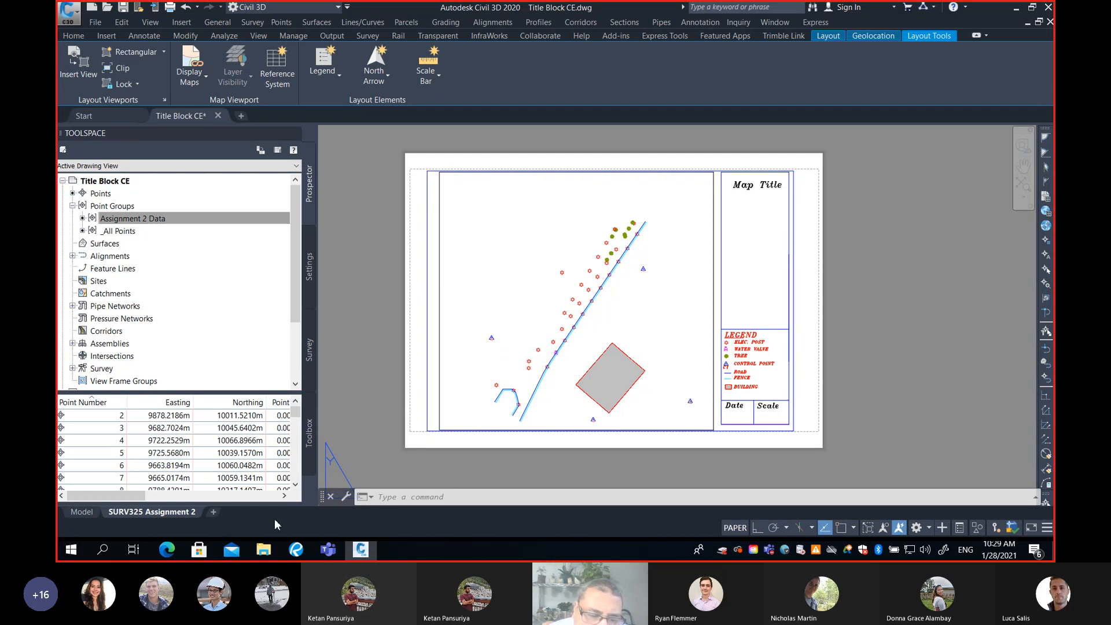
Switch to File Explorer and open 3 - SURV325 Topo Map Elements.pptx from the Winter 2021 Presentations folder in PowerPoint.
{"action": "left_click", "coordinate": [263, 549]}
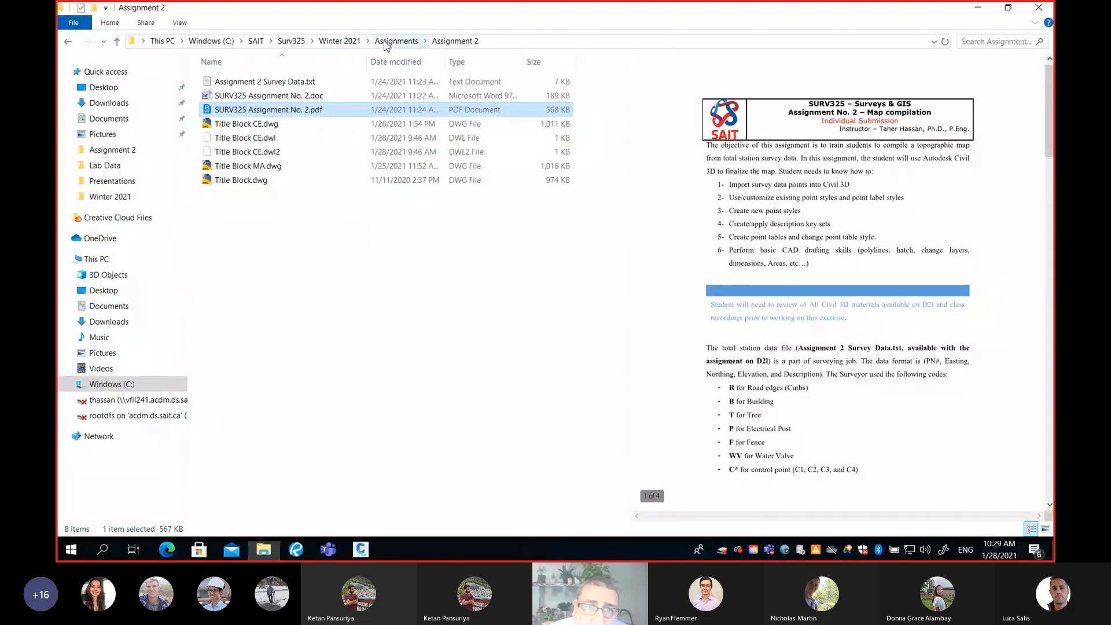
{"action": "left_click", "coordinate": [339, 41]}
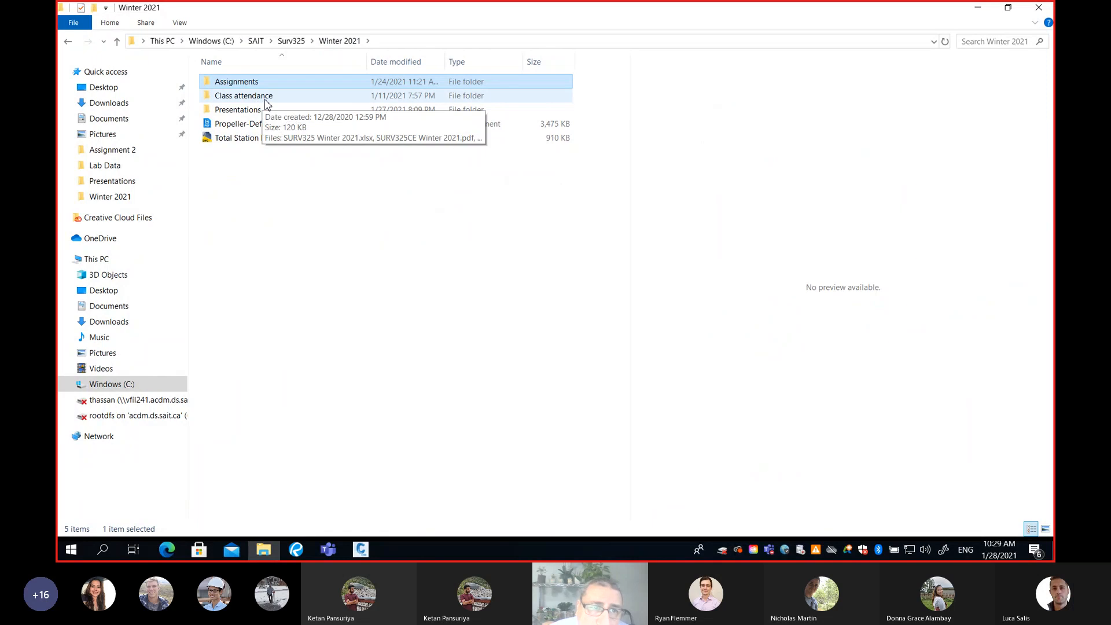
{"action": "double_click", "coordinate": [267, 109]}
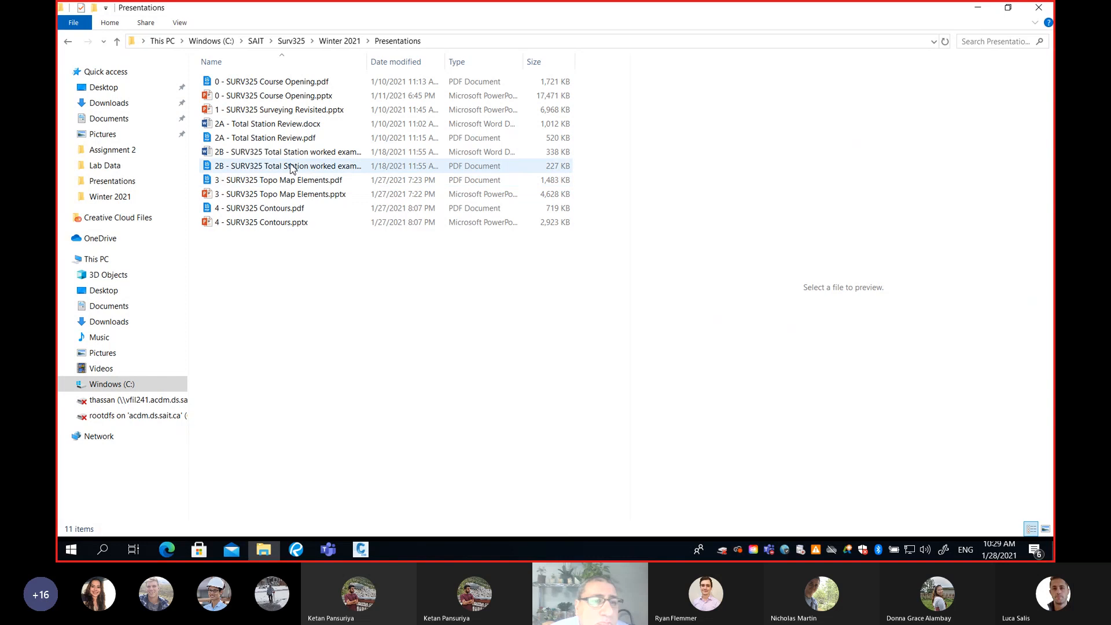
{"action": "left_click", "coordinate": [299, 200]}
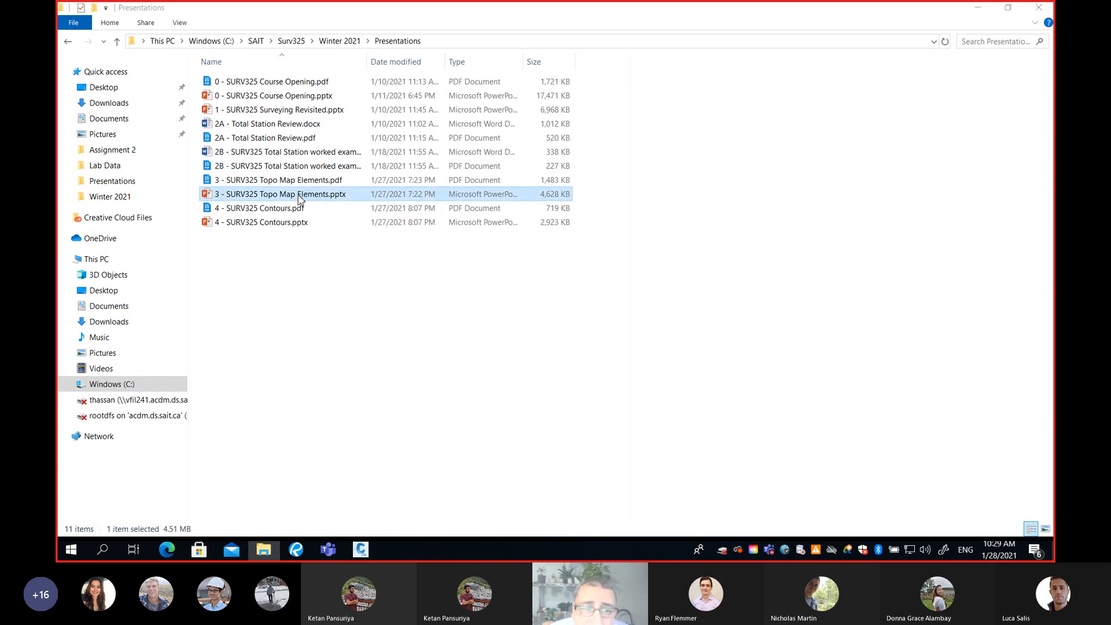
{"action": "double_click", "coordinate": [298, 200]}
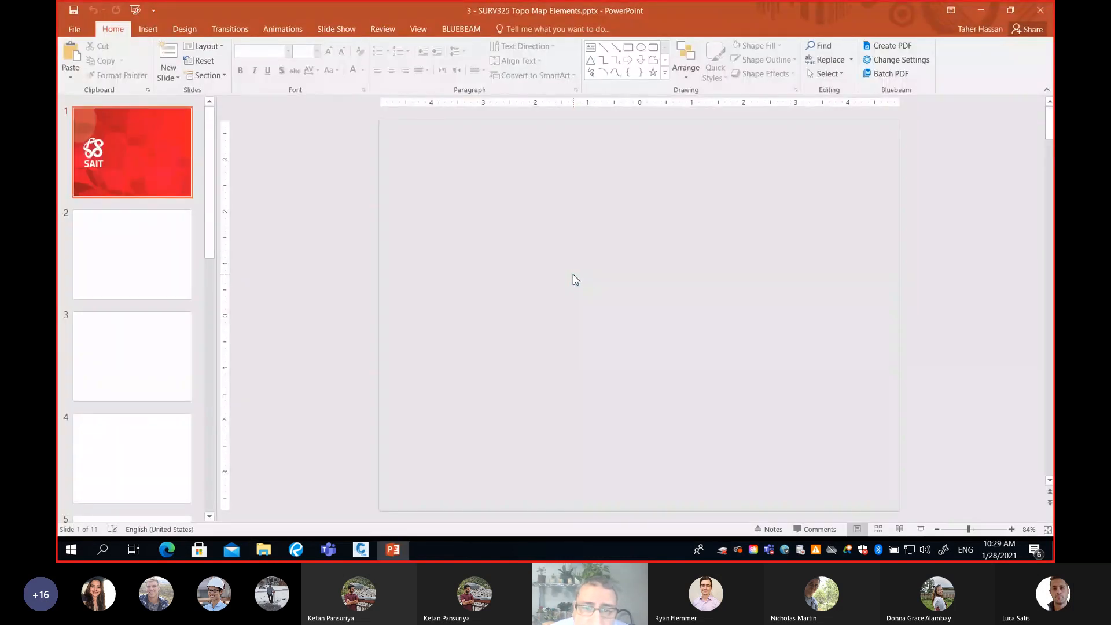